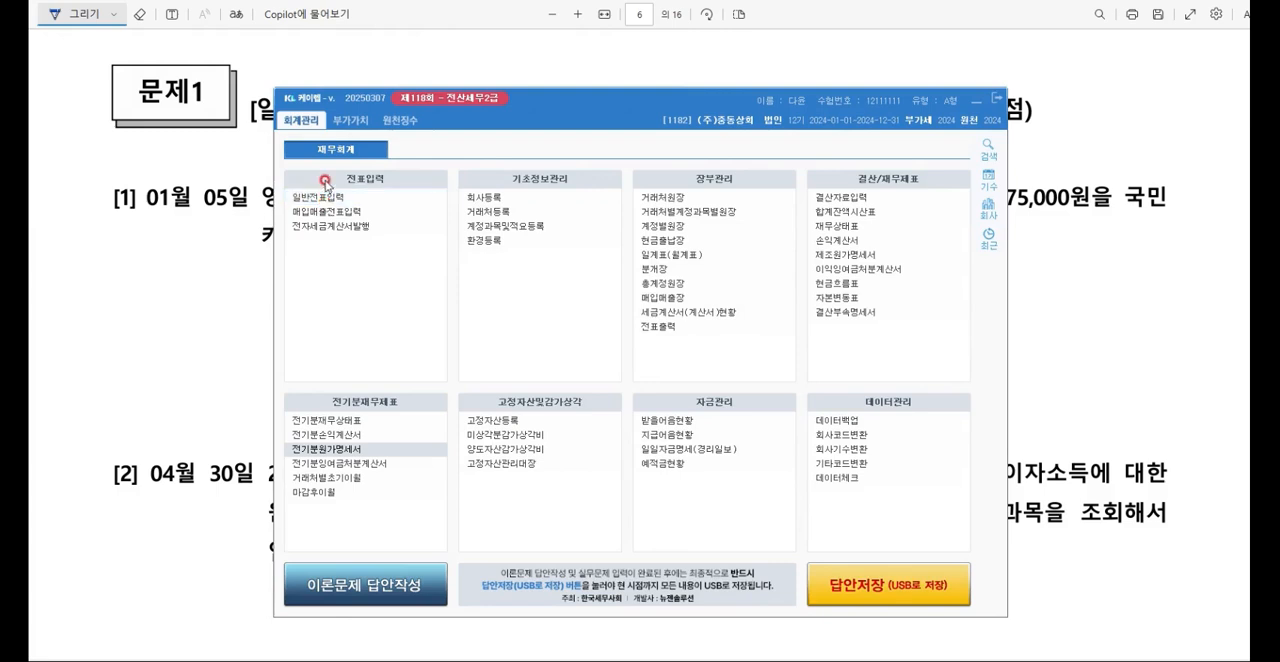
Step: Open the general voucher entry (일반전표입력) below the exam question and start a debit line dated January 5
left_click(313, 199)
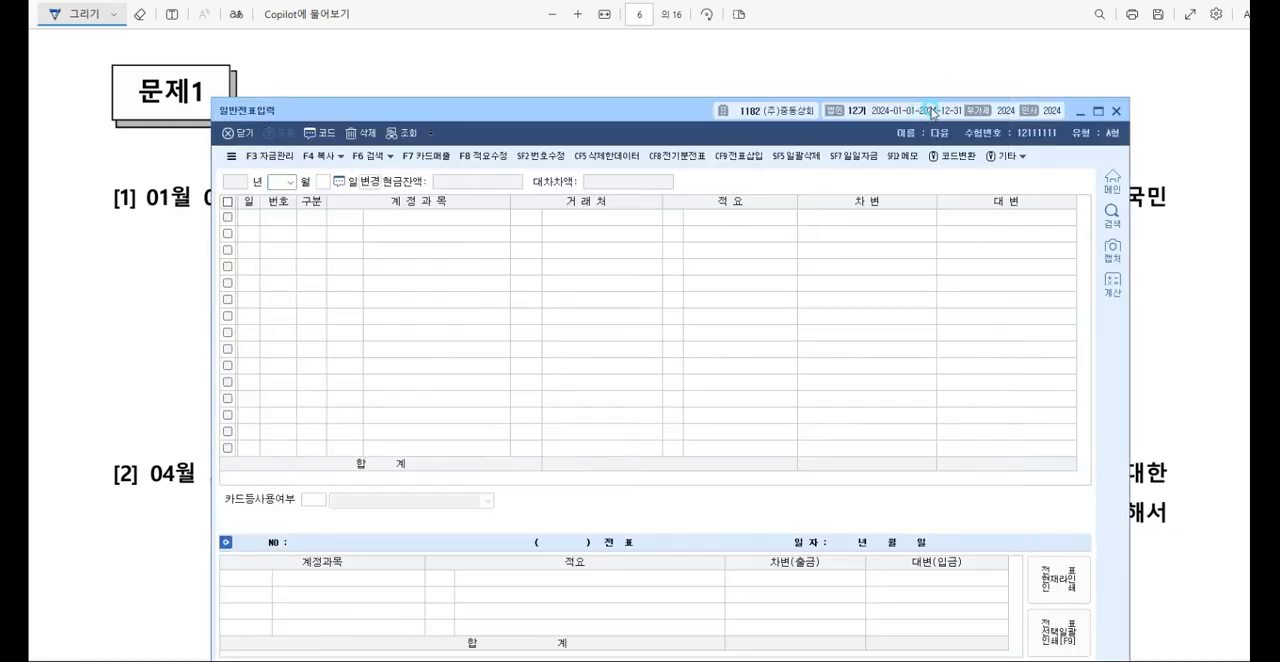
left_click_drag(896, 110, 896, 268)
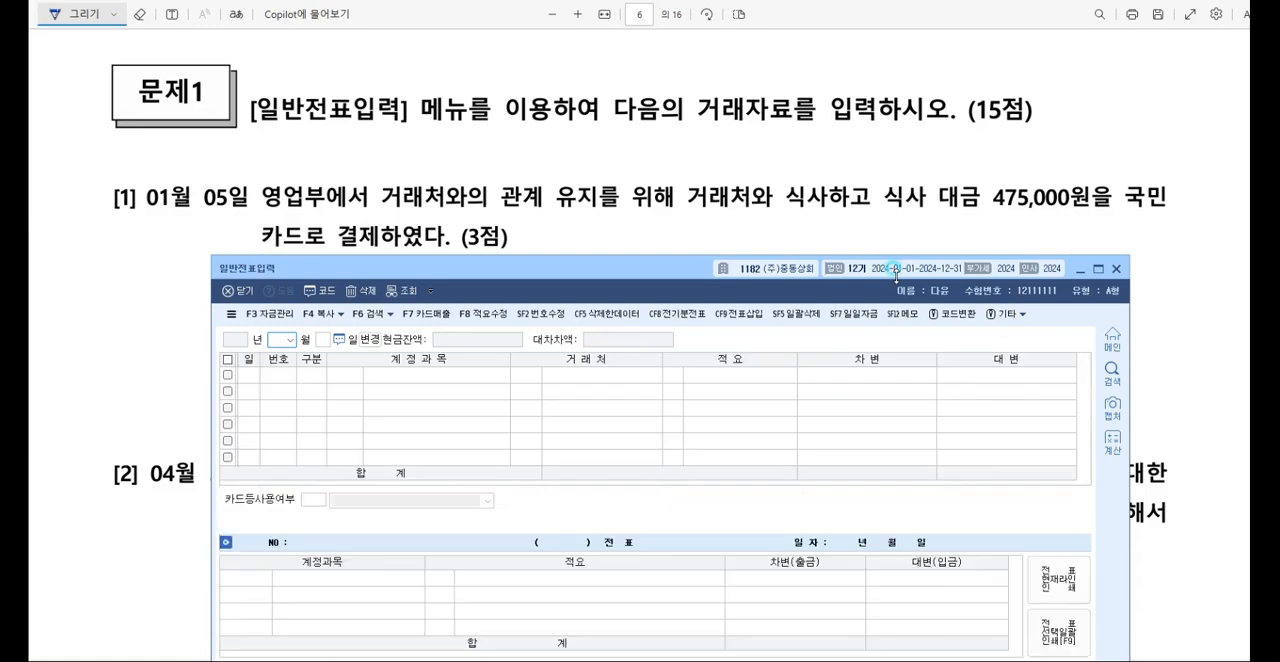
type("015")
key("Return")
type("3")
key("Return")
Step: Enter the debit line as account 0813 기업업무추진비 (판매관리비) for 475,000 without a trading partner
key("F2")
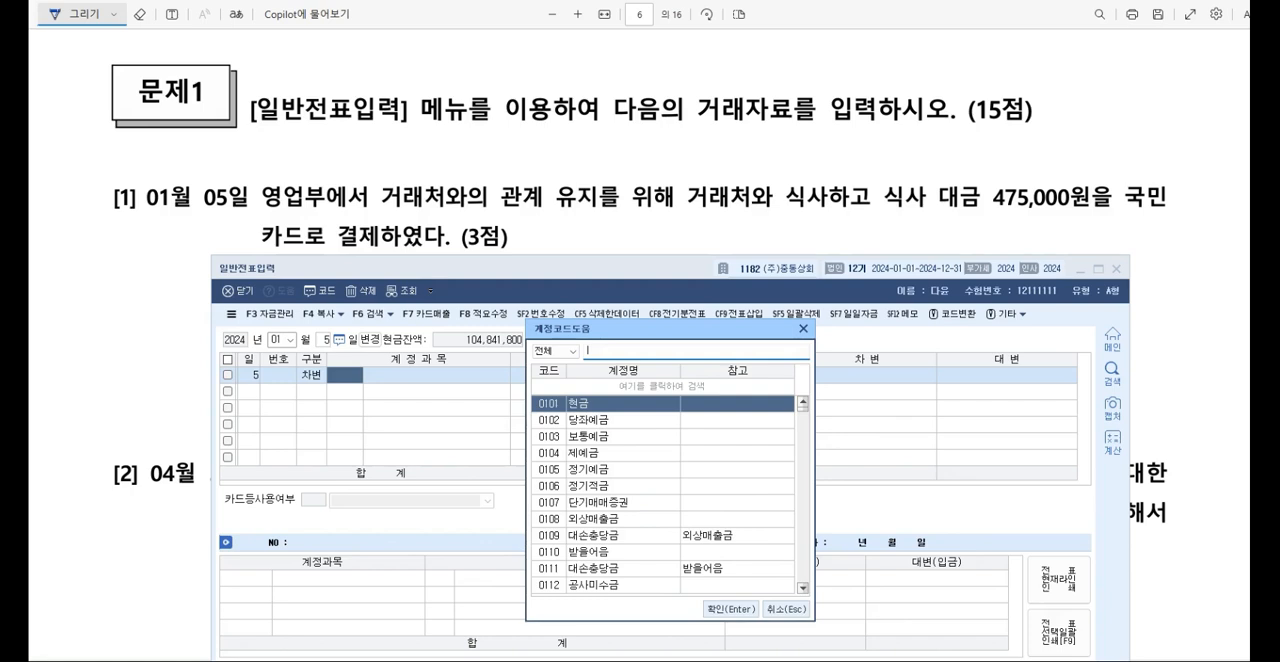
type("기업업무추진비")
key("Down")
key("Down")
key("Down")
key("Down")
key("Down")
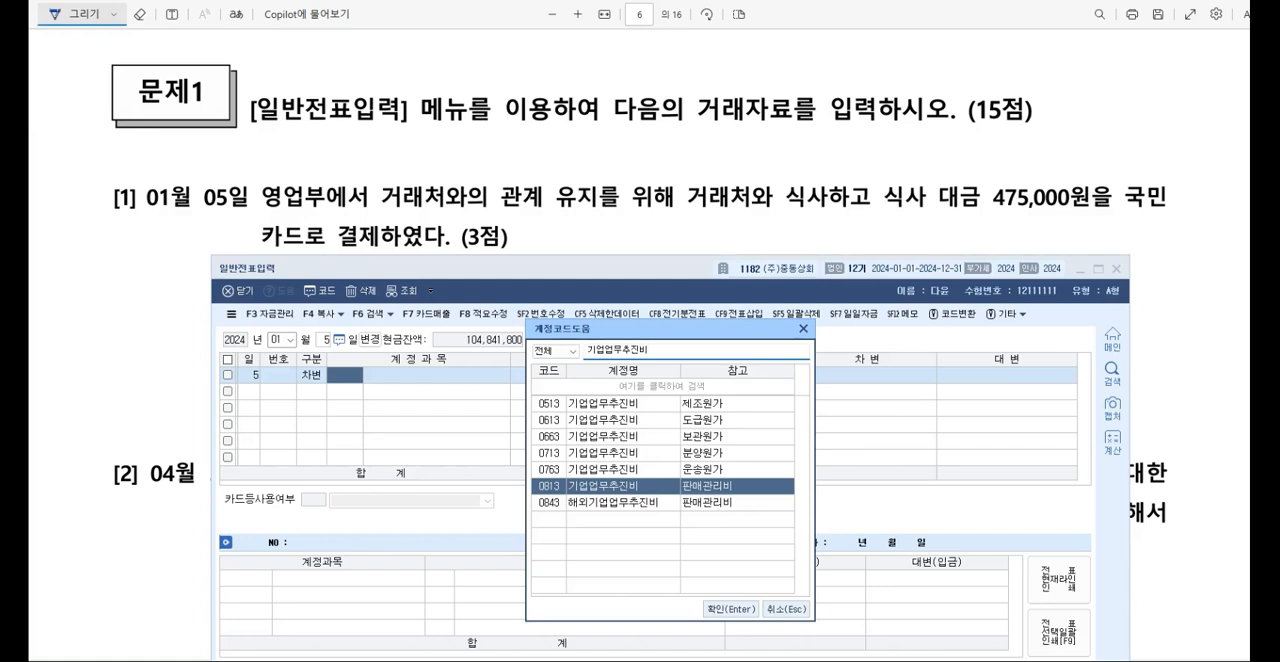
key("Return")
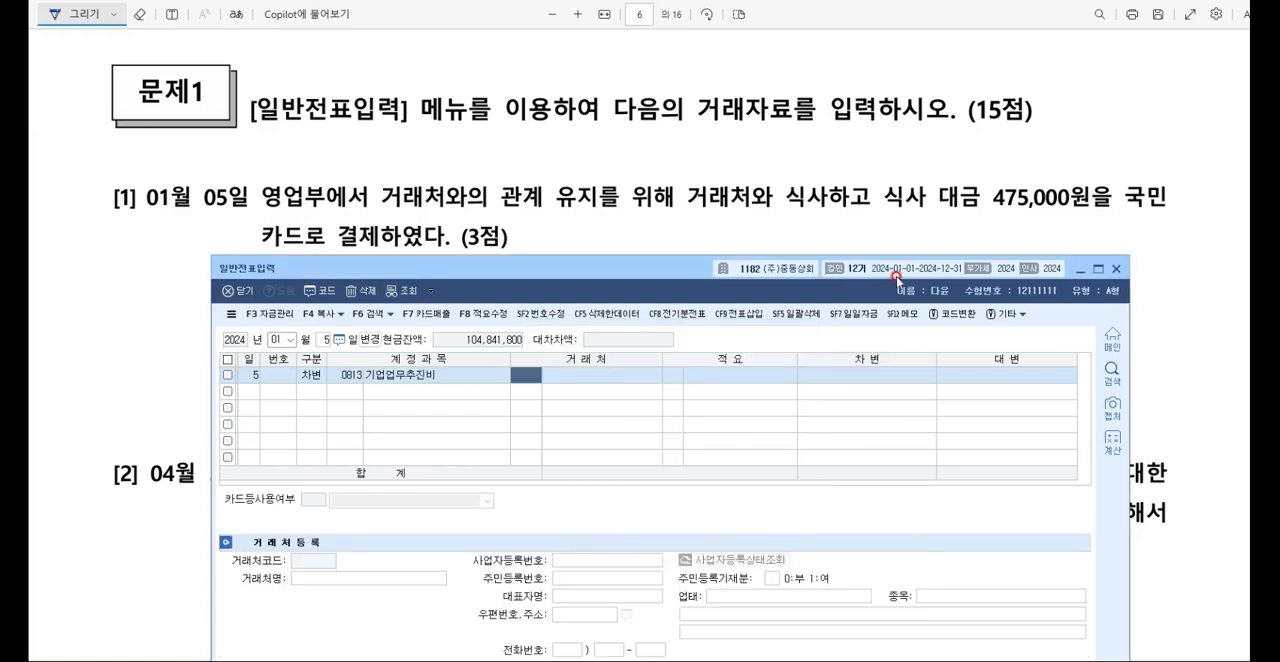
key("Return")
key("Return")
type("475,000")
key("Return")
Step: Add the matching credit line to account 0253 미지급금 with 국민은행 (98002) as the trading partner
type("4")
key("F2")
type("미제")
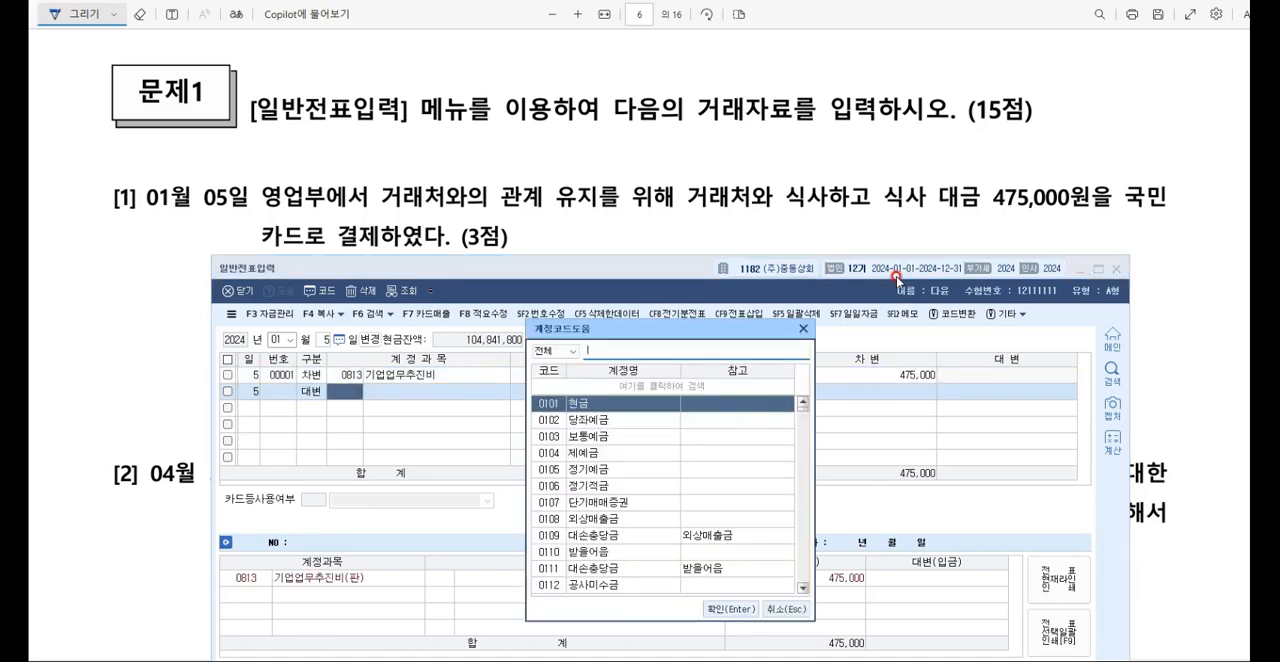
key("Return")
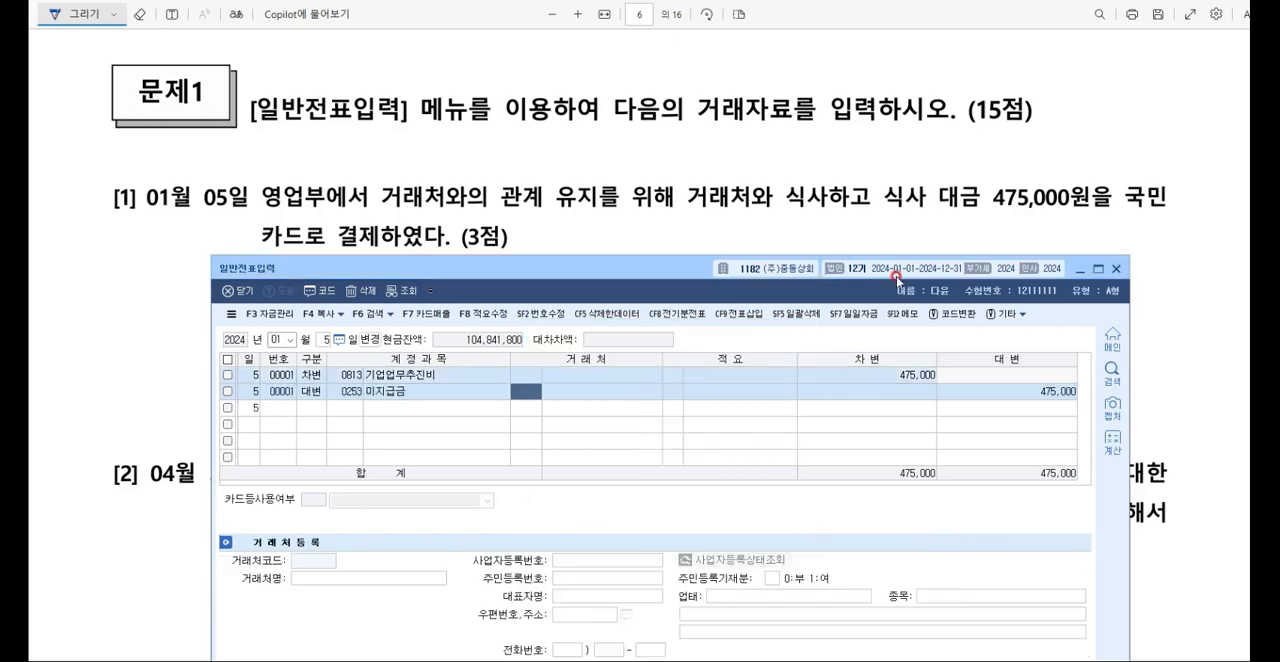
key("F2")
type("국민")
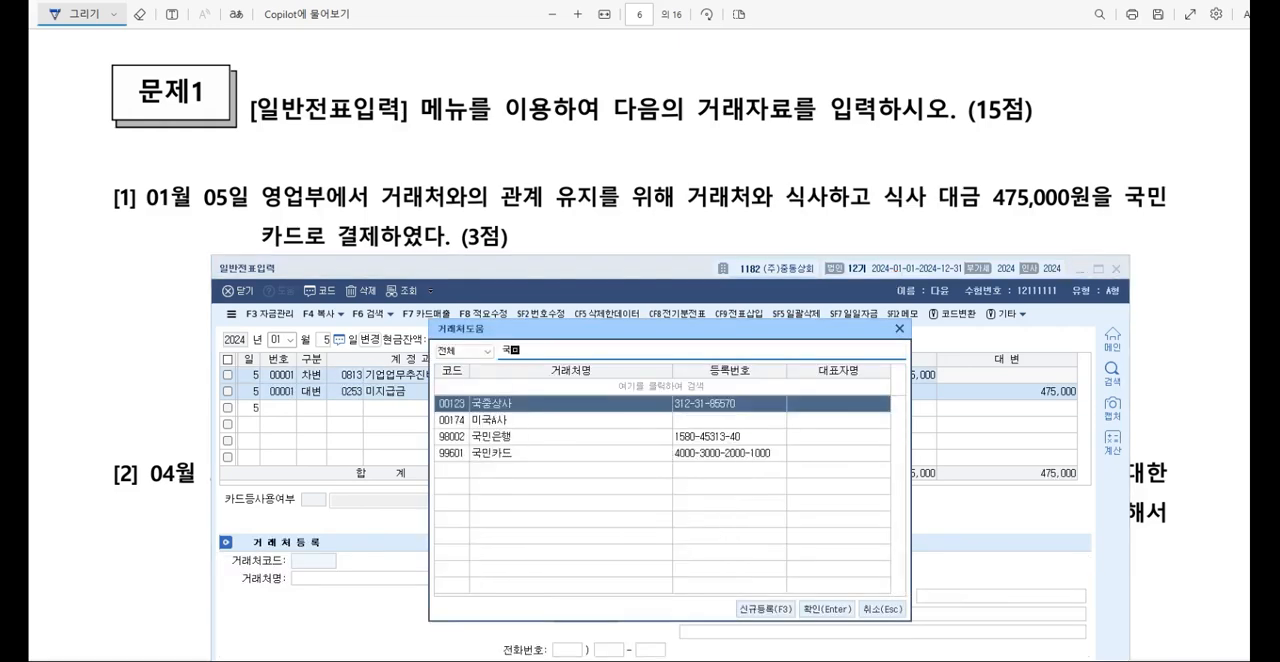
key("Return")
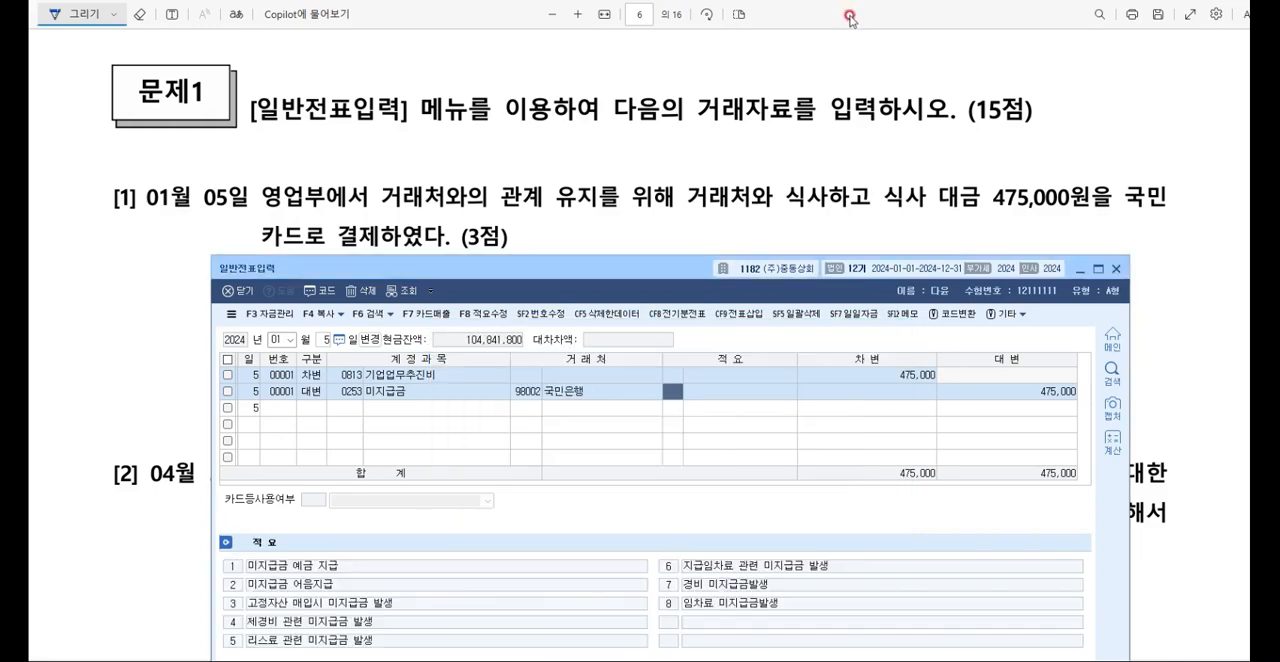
Step: Bring exam question [2] into view, underline 이자소득 and handwrite 이자소득 to the right of a vertical line below it
left_click(848, 165)
scroll(843, 175, "down", 3)
scroll(843, 175, "down", 2)
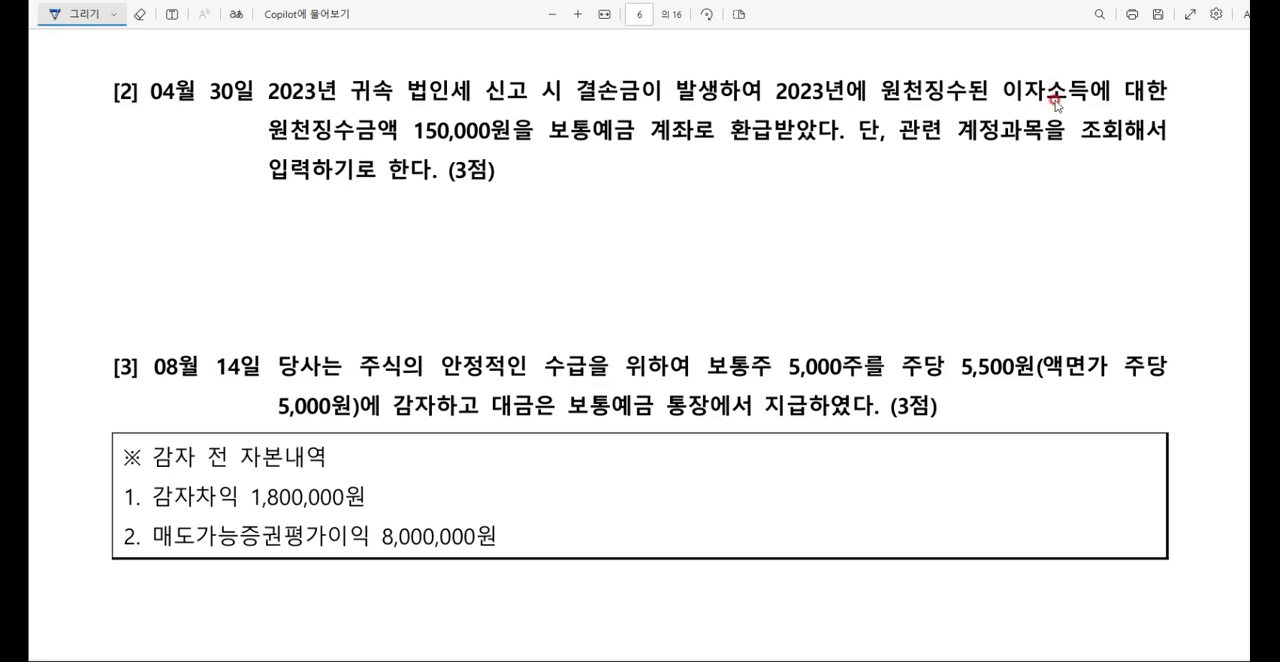
left_click_drag(998, 98, 1090, 99)
left_click_drag(837, 159, 835, 209)
mouse_move(850, 170)
left_mouse_down()
mouse_move(866, 184)
mouse_move(930, 156)
mouse_move(934, 168)
left_mouse_up()
left_click_drag(918, 178, 934, 184)
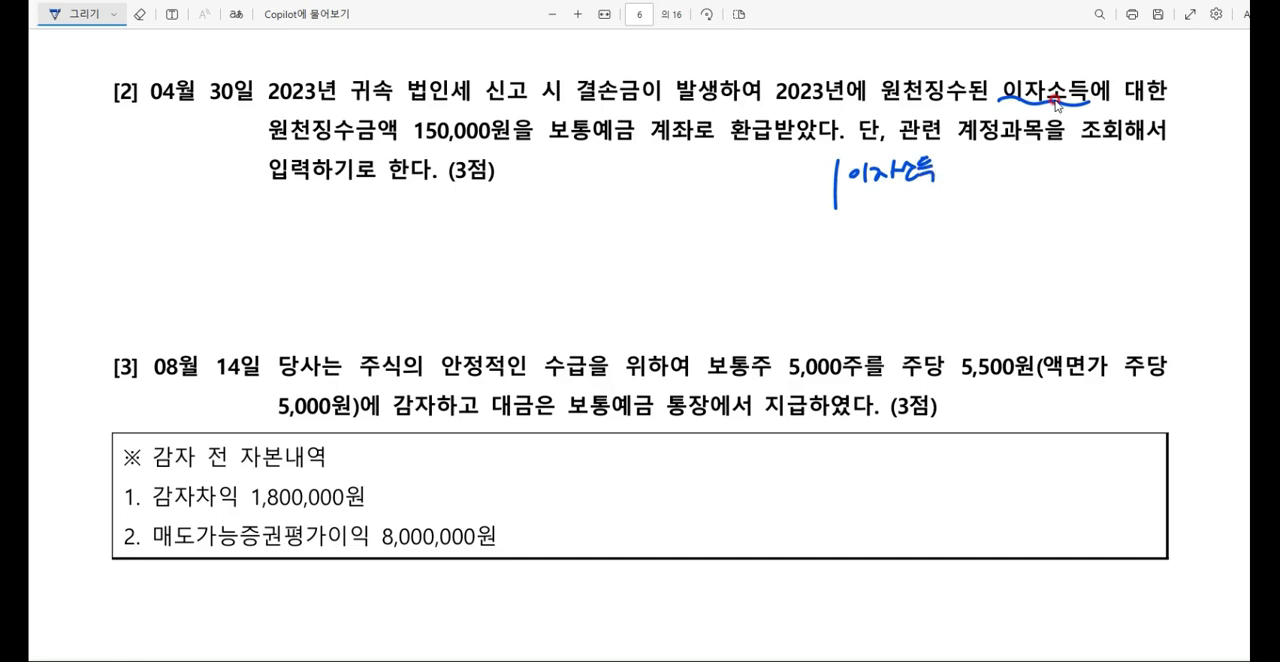
Step: Handwrite 선납세금 and 보예 on the debit side of the 이자소득 sketch, with an empty box beside them
mouse_move(650, 152)
left_mouse_down()
mouse_move(648, 182)
mouse_move(676, 160)
mouse_move(696, 180)
mouse_move(738, 162)
mouse_move(738, 180)
mouse_move(730, 152)
left_mouse_up()
mouse_move(664, 188)
left_mouse_down()
mouse_move(688, 210)
mouse_move(706, 188)
mouse_move(714, 210)
left_mouse_up()
mouse_move(760, 176)
left_mouse_down()
mouse_move(753, 145)
mouse_move(753, 177)
left_mouse_up()
Step: Draw a second vertical line below the sketch and handwrite 선납세금 150,000 on its credit side
left_click_drag(672, 240, 676, 328)
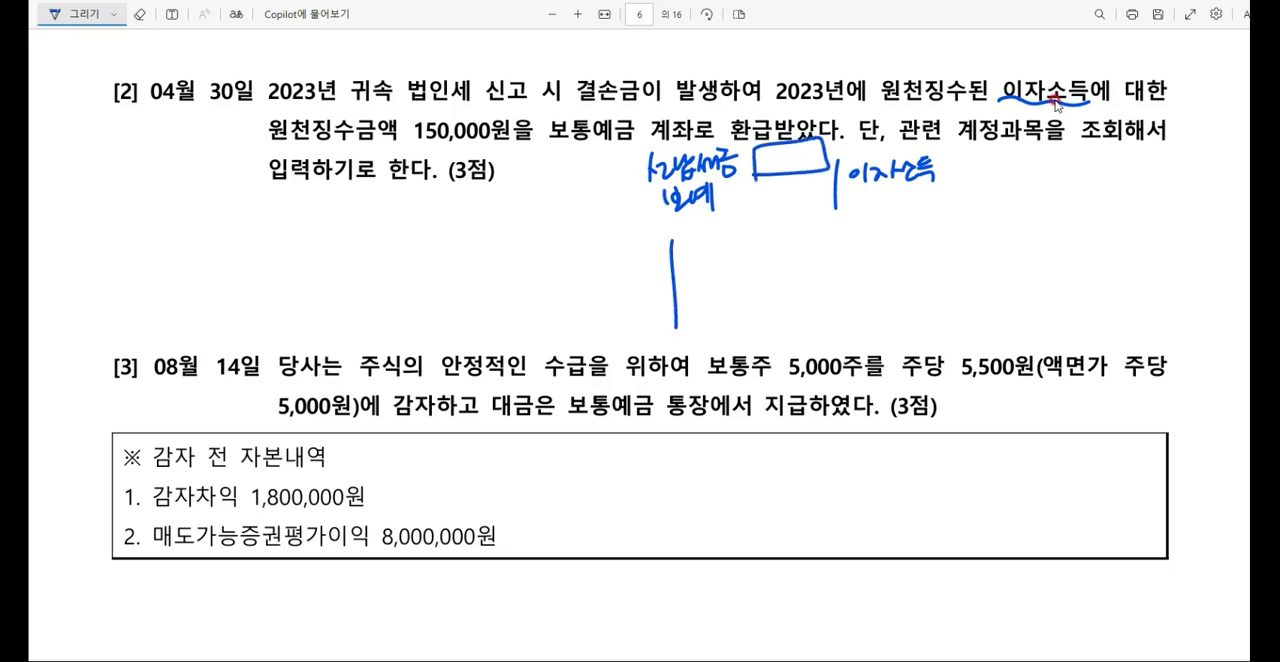
mouse_move(698, 246)
left_mouse_down()
mouse_move(694, 270)
mouse_move(708, 266)
left_mouse_up()
mouse_move(704, 252)
left_mouse_down()
mouse_move(720, 270)
mouse_move(748, 250)
mouse_move(750, 274)
mouse_move(742, 262)
mouse_move(764, 256)
left_mouse_up()
left_click_drag(766, 242, 772, 264)
mouse_move(776, 246)
left_mouse_down()
mouse_move(796, 250)
mouse_move(788, 272)
left_mouse_up()
left_click_drag(855, 238, 856, 260)
left_click_drag(862, 242, 866, 264)
left_click_drag(866, 242, 935, 242)
left_click(896, 254)
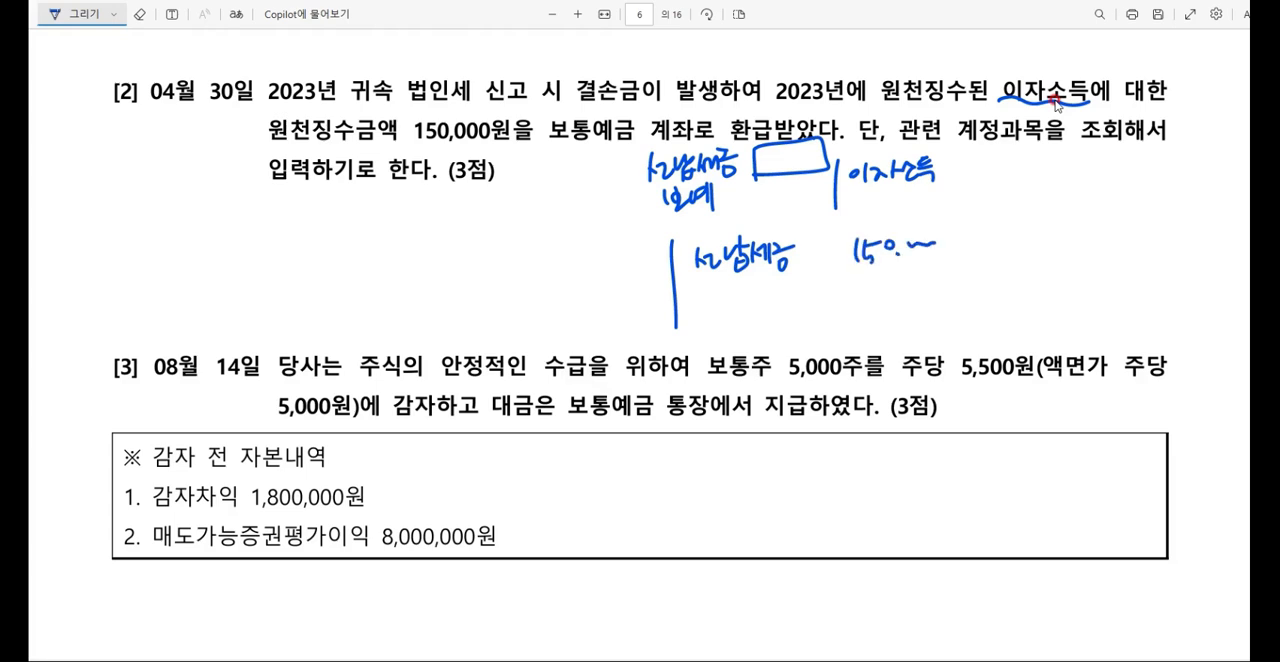
Step: Handwrite 보예 150,000 on the debit side of the second journal entry sketch
left_click_drag(460, 256, 492, 282)
left_click_drag(486, 252, 506, 272)
left_click_drag(510, 248, 514, 280)
mouse_move(547, 246)
left_mouse_down()
mouse_move(548, 274)
mouse_move(566, 274)
left_mouse_up()
left_click_drag(580, 250, 574, 246)
left_click(597, 264)
left_click_drag(603, 260, 638, 254)
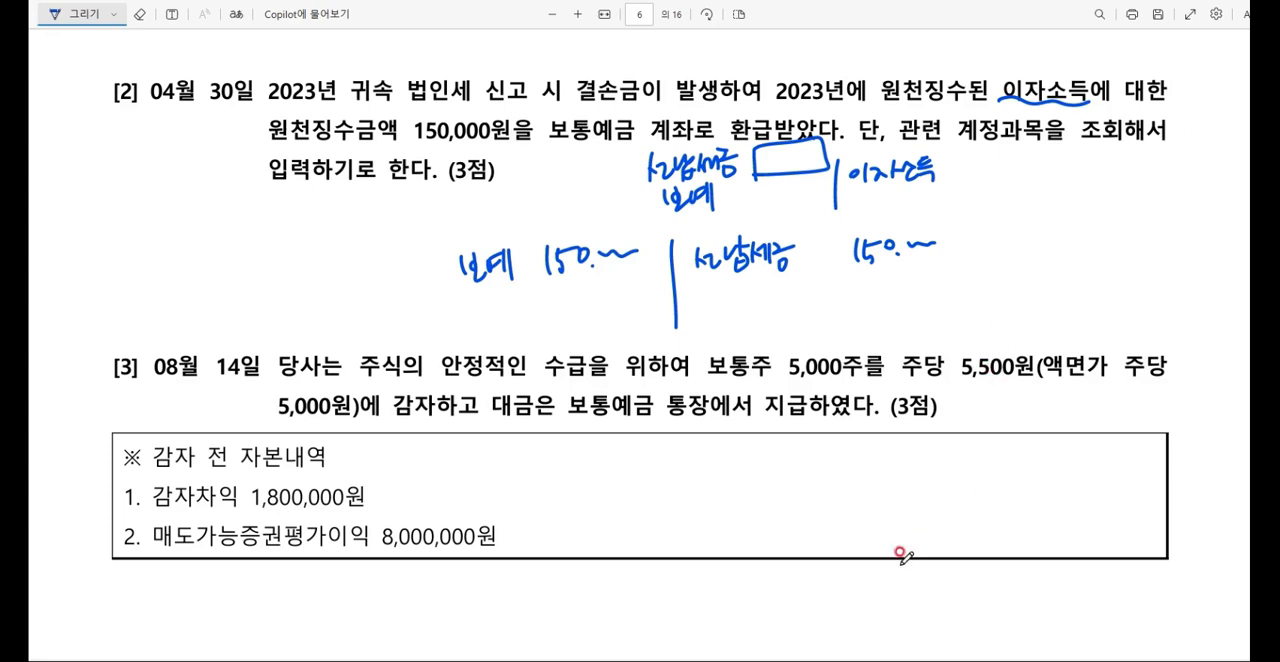
Step: Switch to 케이렙 and look up the balance sheet (재무상태표) for December 2024
left_click(760, 660)
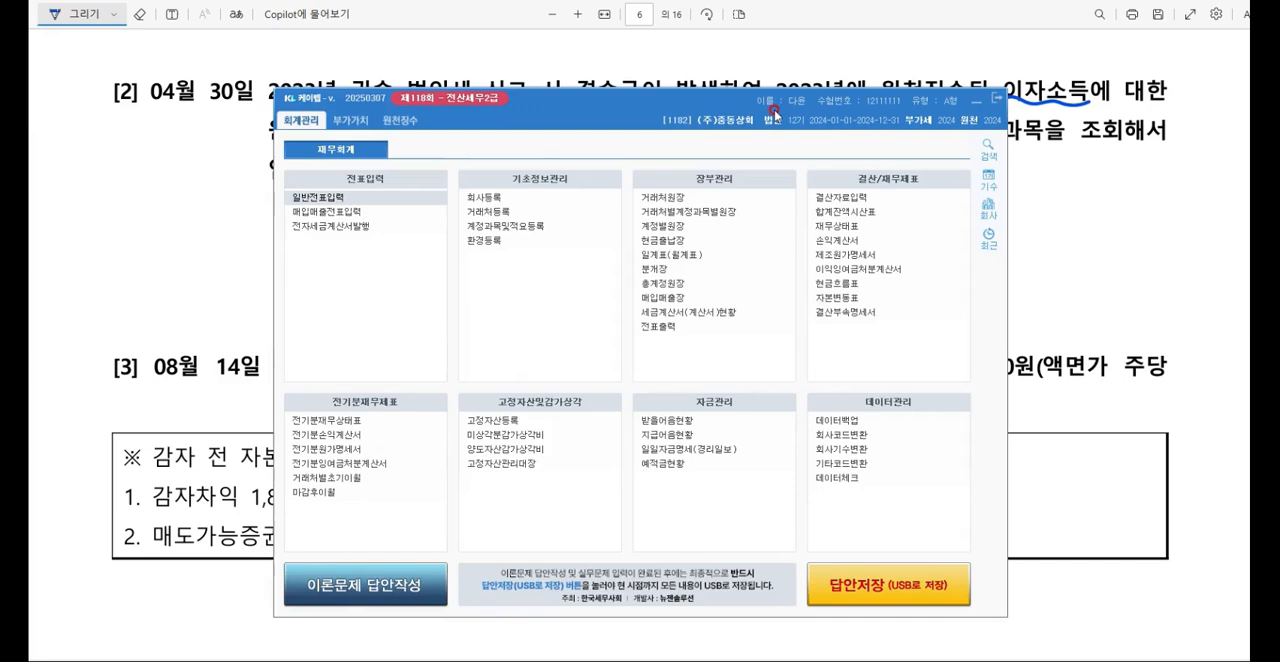
left_click_drag(775, 110, 776, 128)
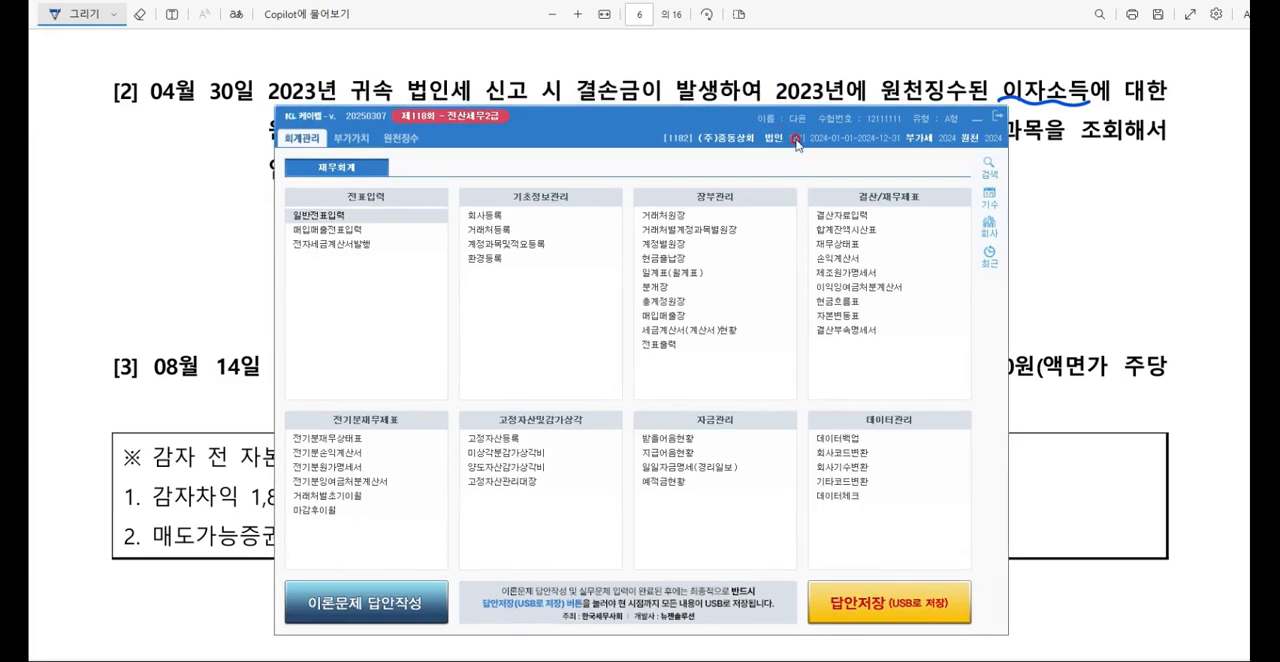
left_click(845, 245)
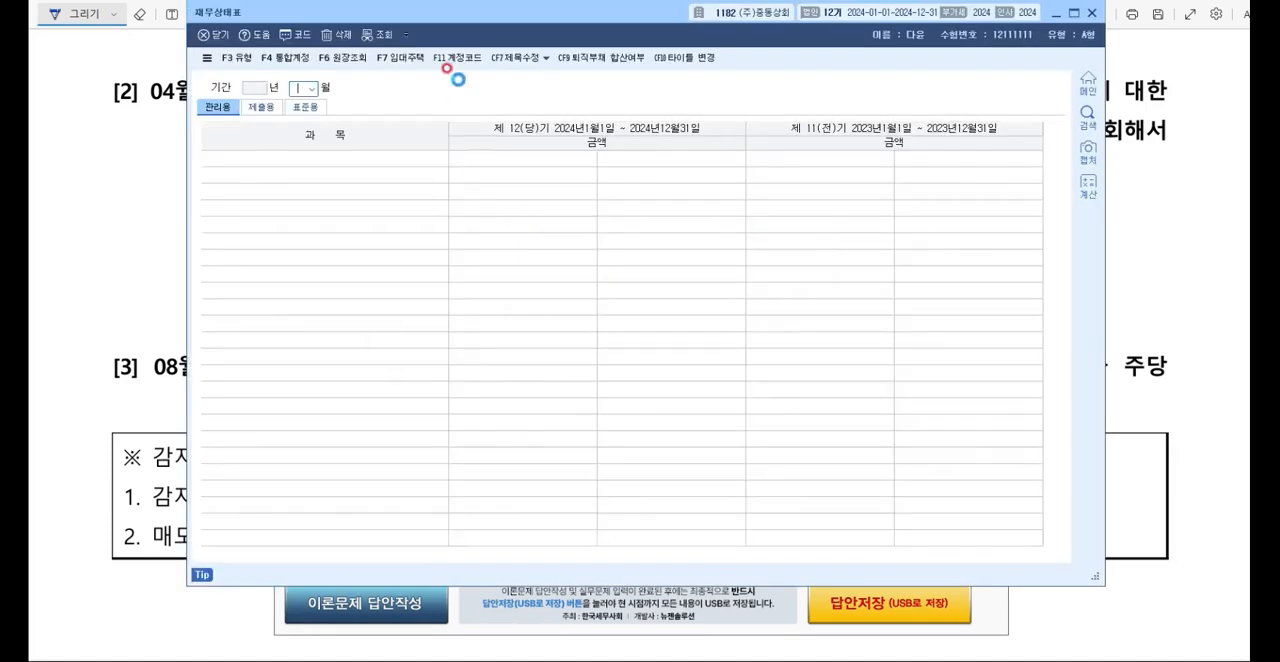
left_click_drag(495, 22, 500, 53)
type("12")
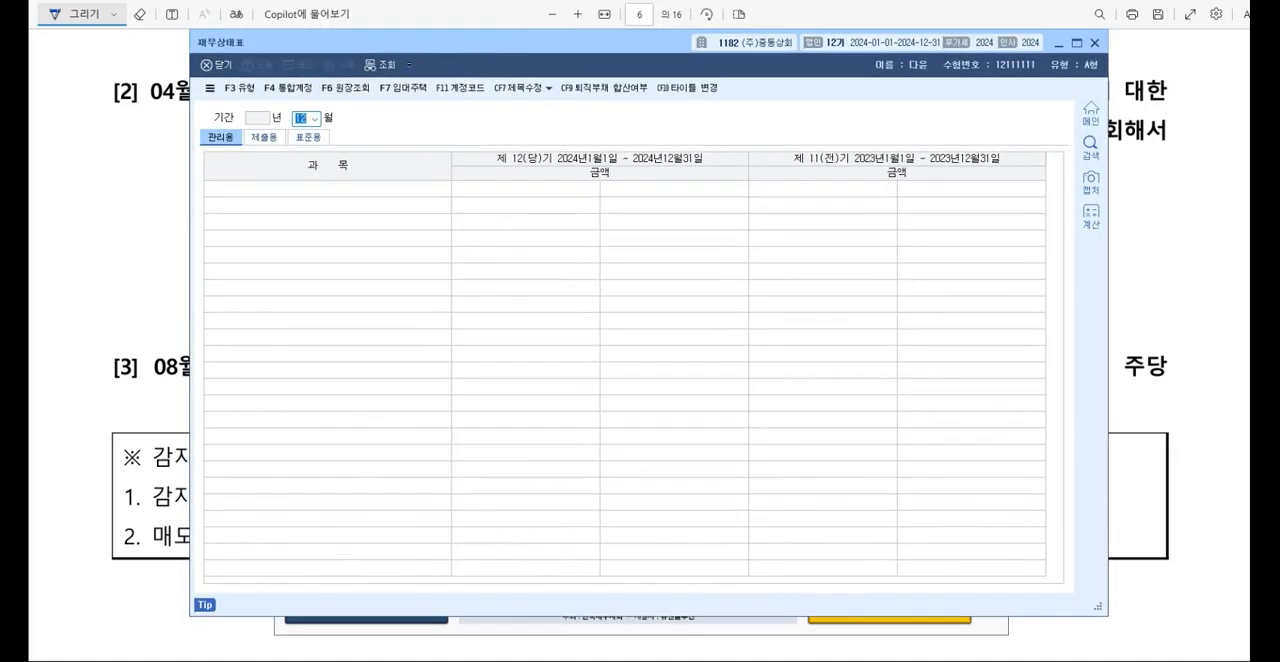
key("Return")
key("Return")
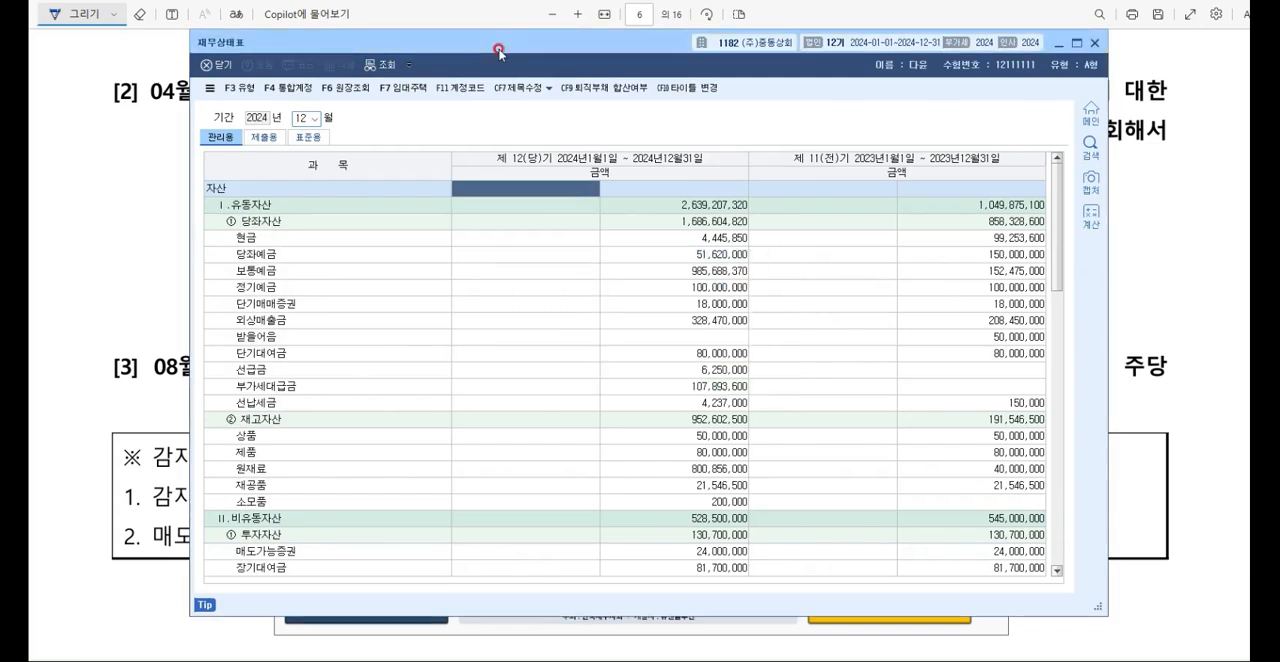
Step: Find the 선납세금 row in the balance sheet and select its current-year amount
key("ctrl+f")
type("ㄱ선수수익")
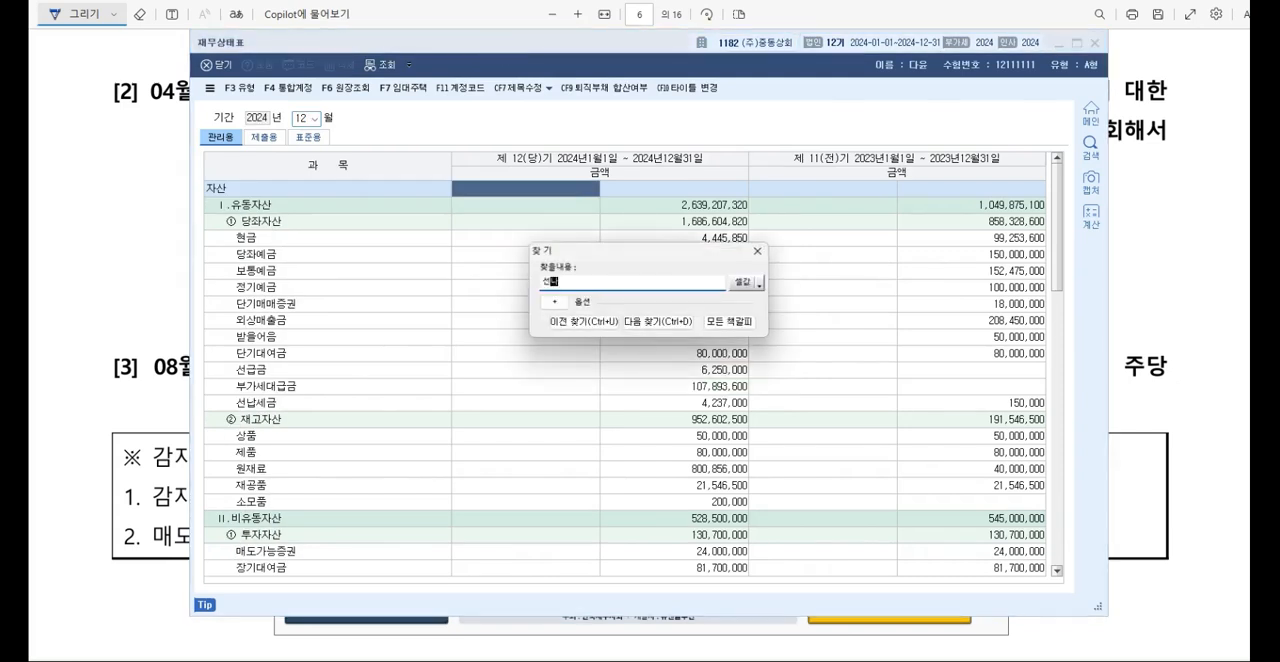
key("BackSpace")
key("BackSpace")
key("BackSpace")
key("BackSpace")
key("BackSpace")
type("납세금")
key("Return")
left_click(499, 51)
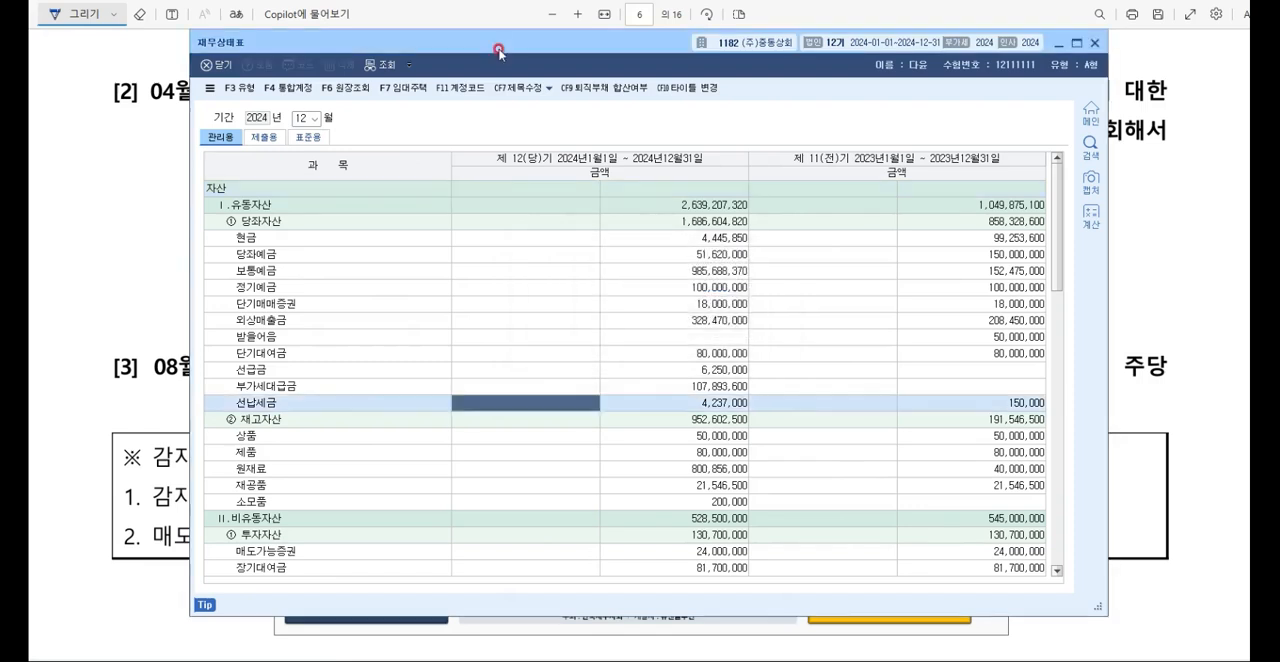
left_click(743, 404)
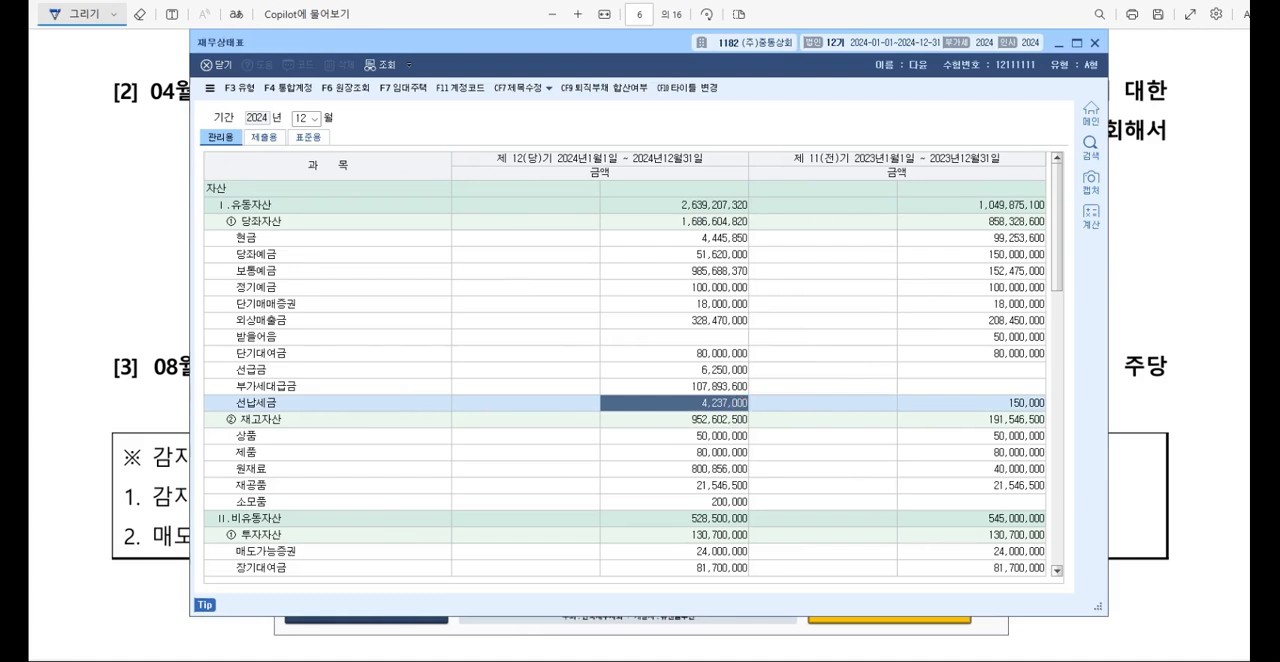
Step: Minimize the balance sheet and main menu, return to the general voucher entry and start a debit line dated April 30
left_click(1060, 44)
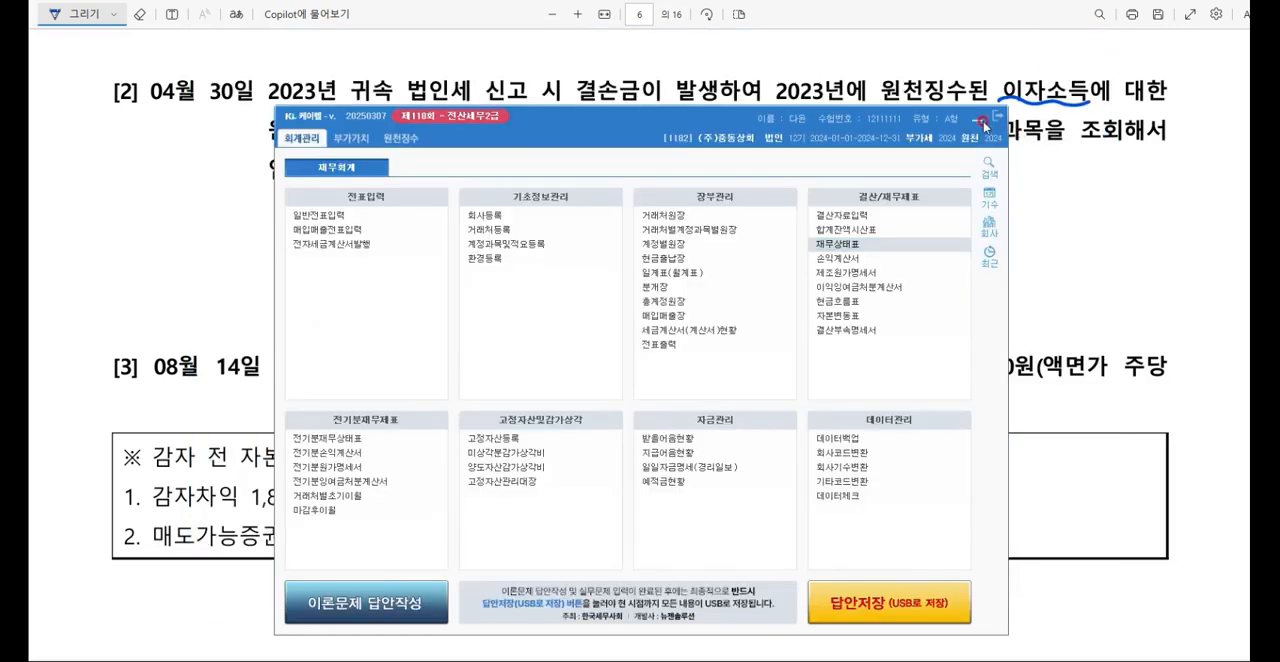
left_click(978, 119)
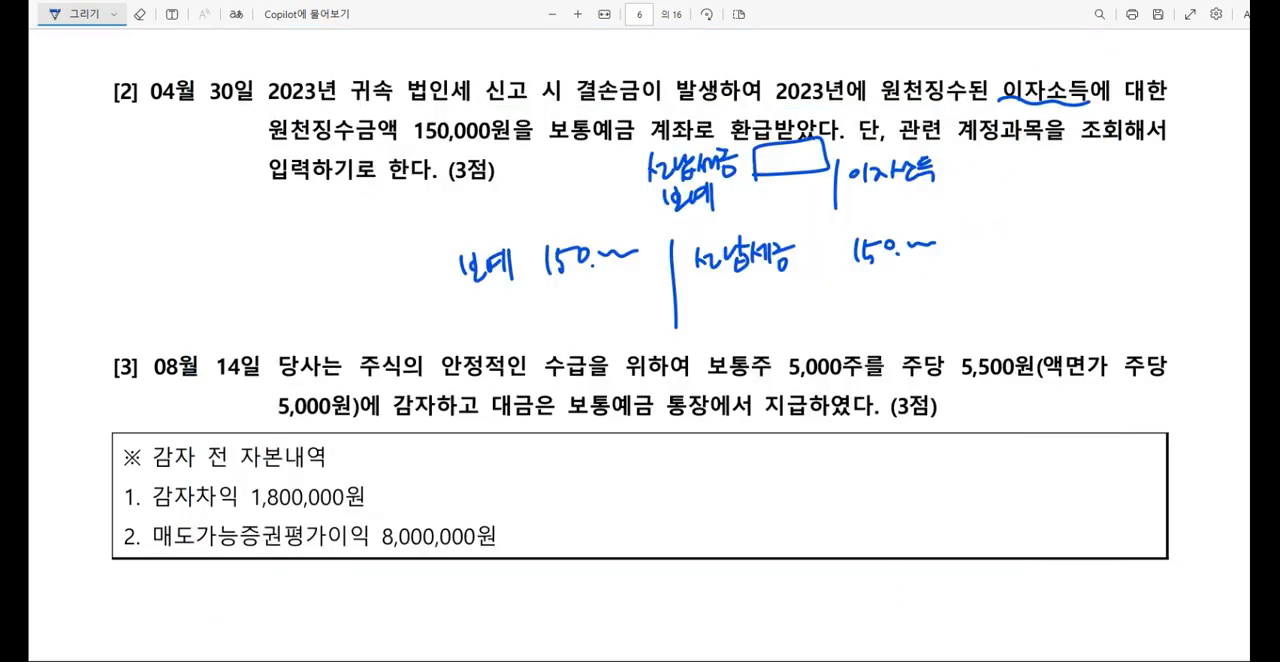
left_click(868, 659)
key("Escape")
left_click(800, 659)
key("Escape")
key("Escape")
type("04")
key("Return")
type("30")
key("Return")
type("3")
Step: Enter the April 30 debit line as account 0103 보통예금 for 150,000
key("Return")
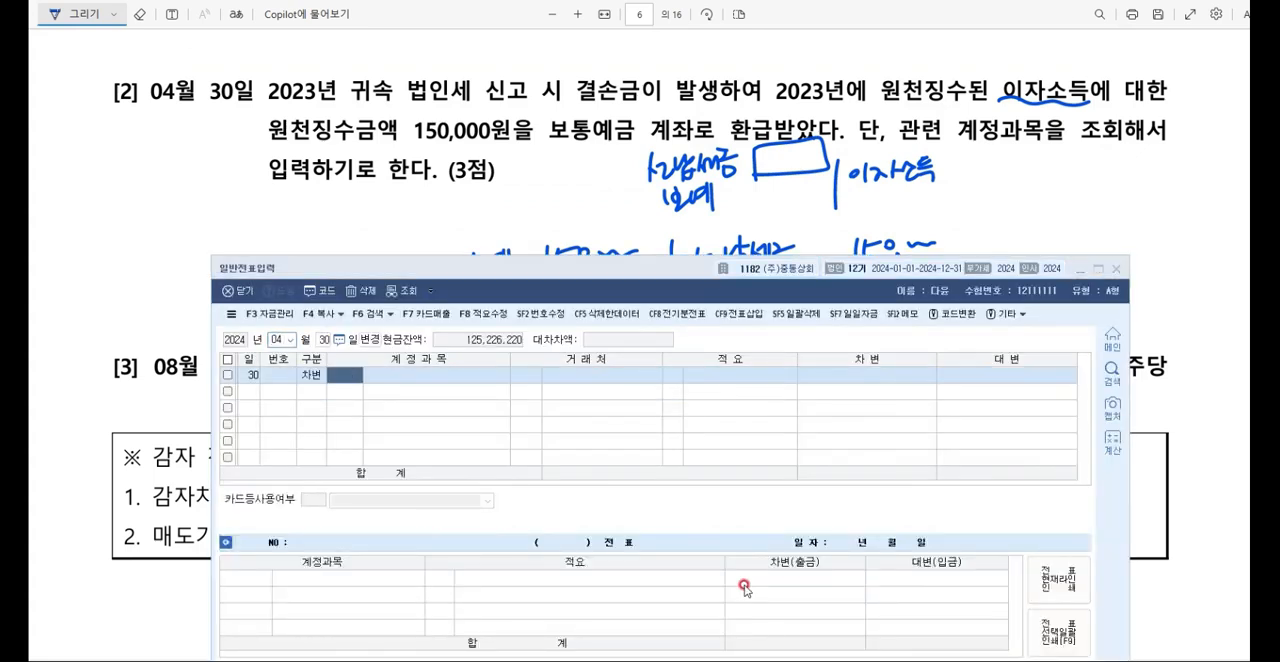
type("보통")
key("Return")
key("Return")
key("Return")
key("Return")
type("150,000")
Step: Add the balancing credit line to account 0136 선납세금 in the April 30 voucher
key("Return")
type("4")
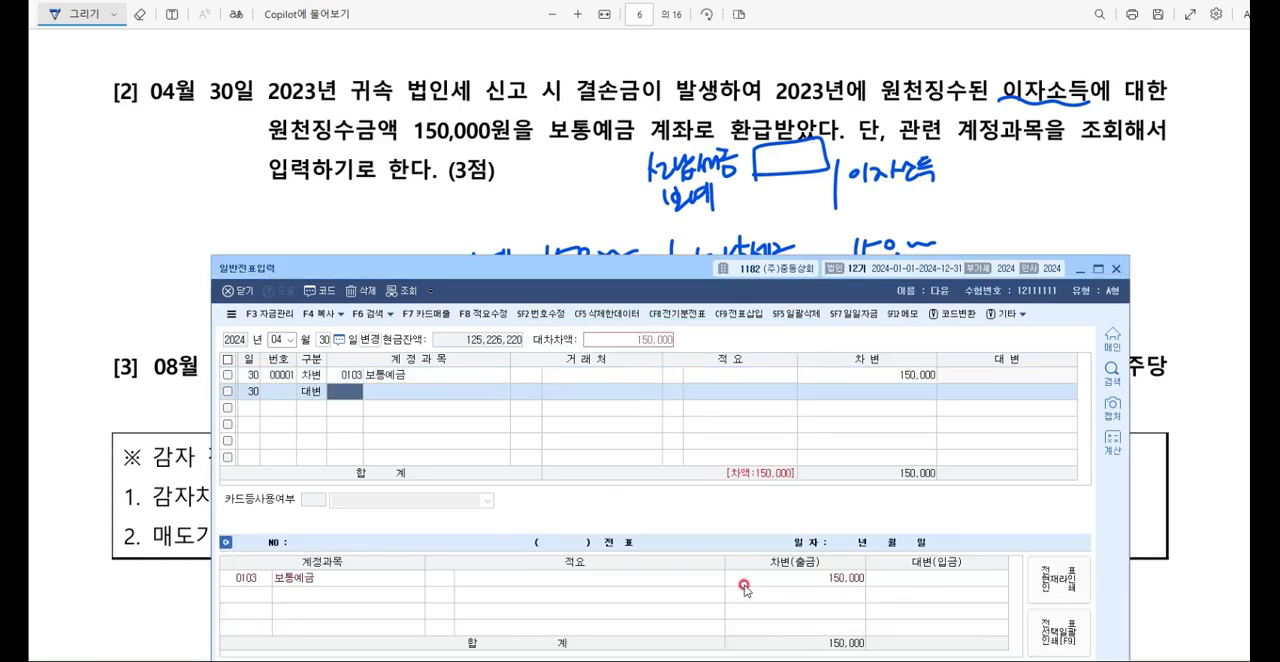
key("Return")
type("선납세")
key("Return")
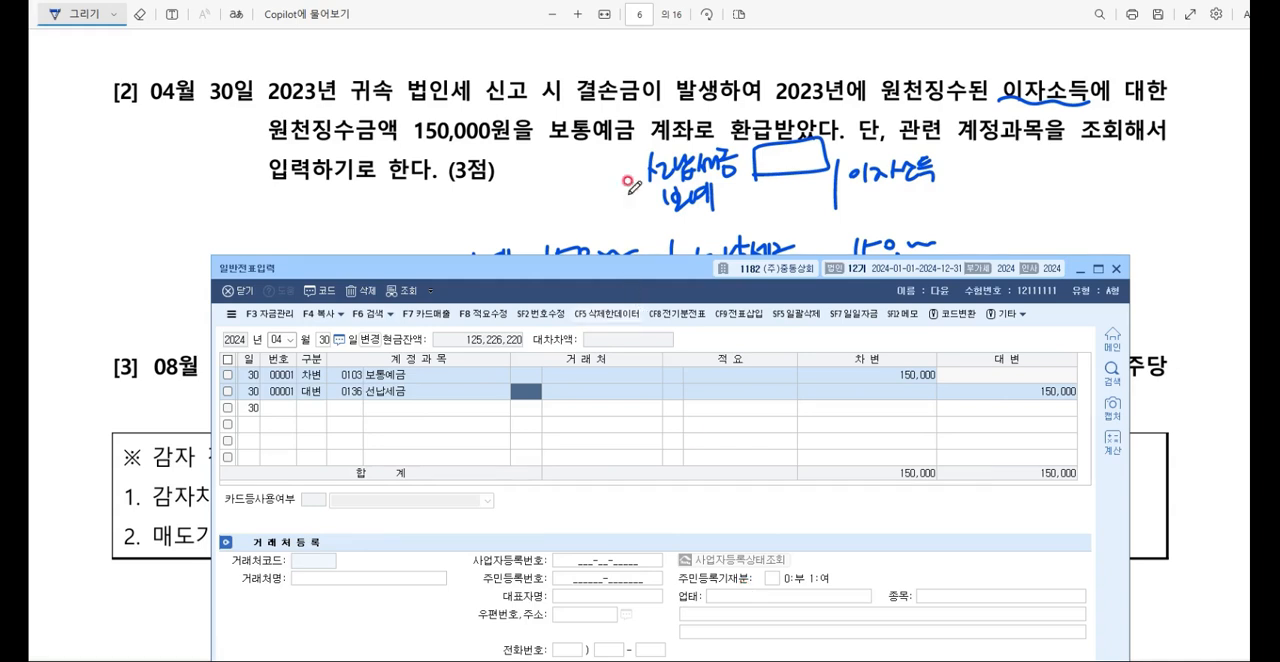
Step: Bring exam question [3] into view, underline 보통주 5,000주를 and circle 감자
left_click(600, 3)
scroll(814, 186, "down", 2)
scroll(812, 184, "down", 1)
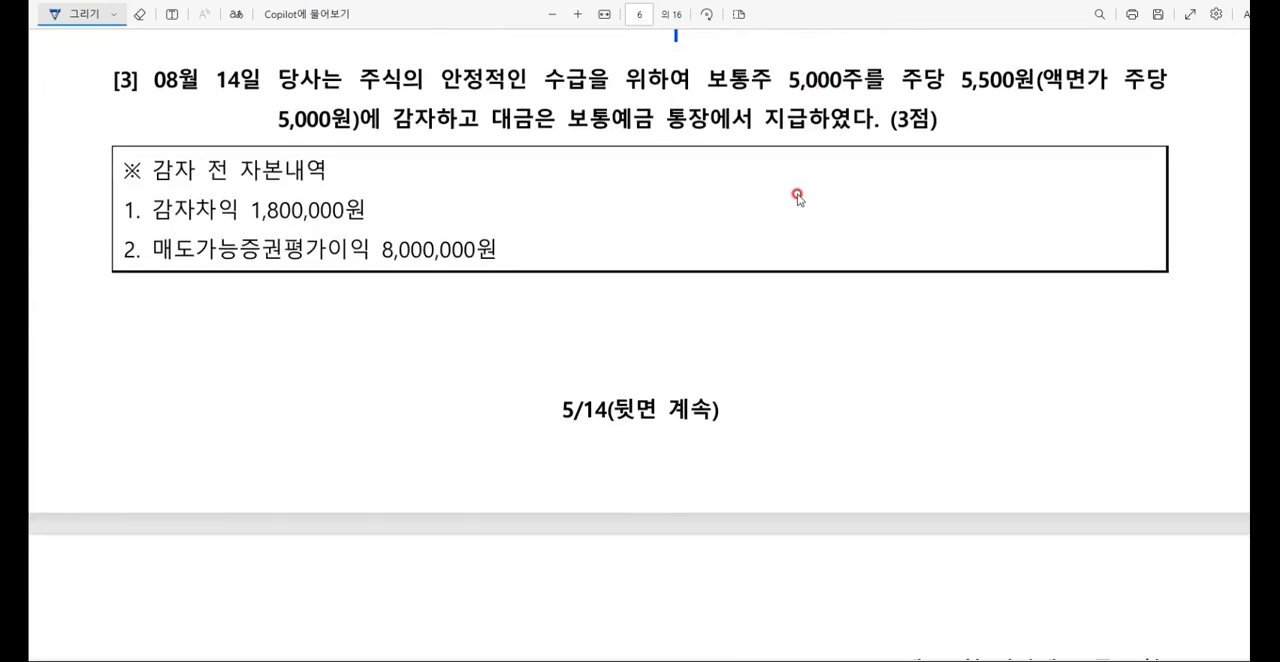
left_click_drag(711, 104, 889, 95)
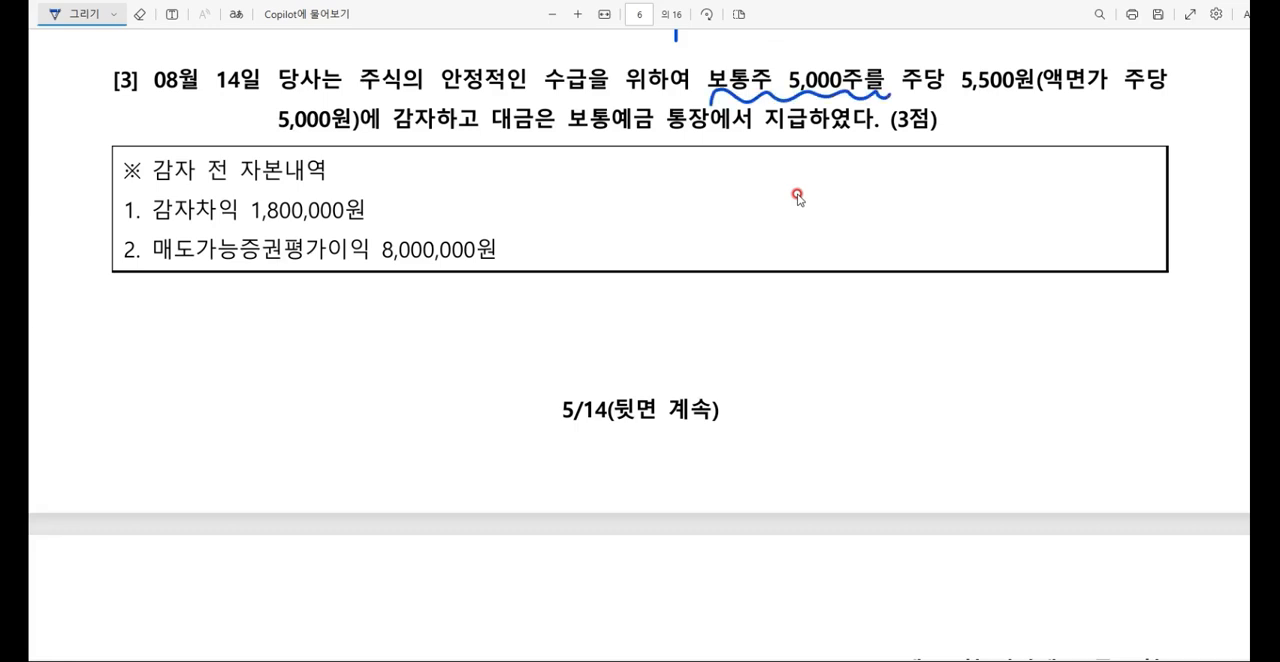
left_click_drag(434, 102, 444, 137)
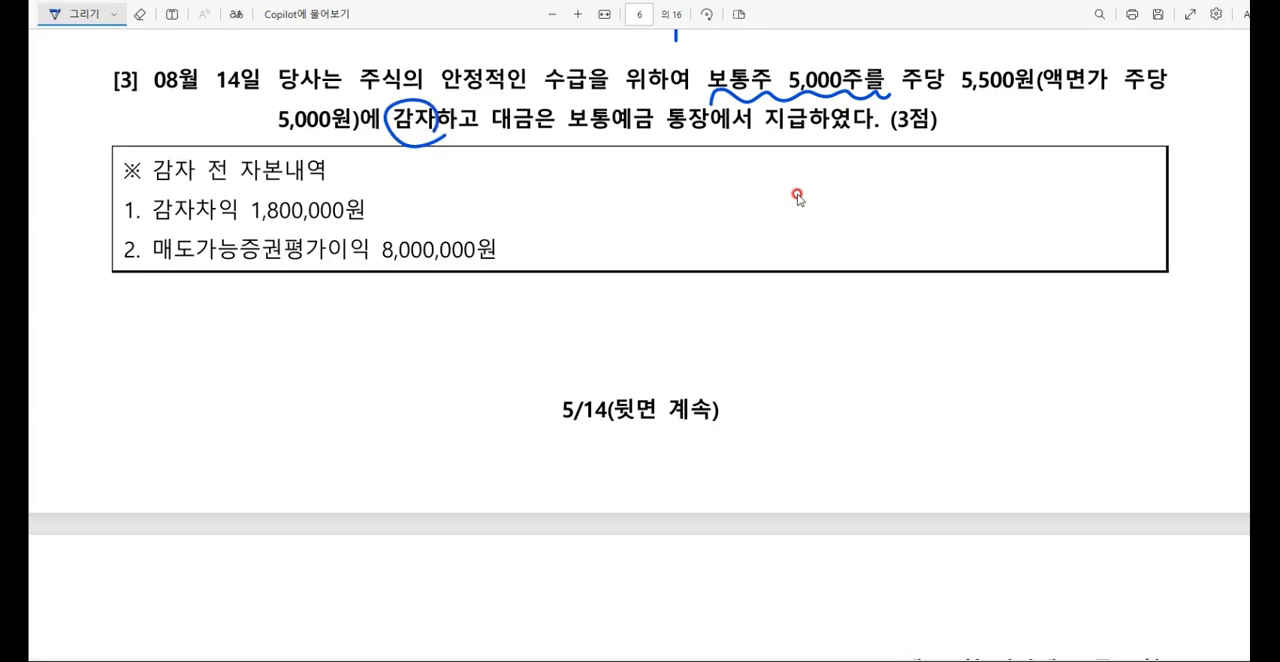
Step: Sketch the question [3] journal entry with 자본금 25,000,000 and a down arrow as debit and 보예 as credit, circling 5,000원
left_click_drag(683, 276, 684, 390)
mouse_move(394, 288)
left_mouse_down()
mouse_move(393, 312)
mouse_move(430, 302)
mouse_move(444, 316)
mouse_move(460, 296)
left_mouse_up()
mouse_move(449, 298)
left_mouse_down()
mouse_move(450, 318)
mouse_move(464, 318)
mouse_move(403, 350)
left_mouse_up()
left_click_drag(394, 332, 414, 330)
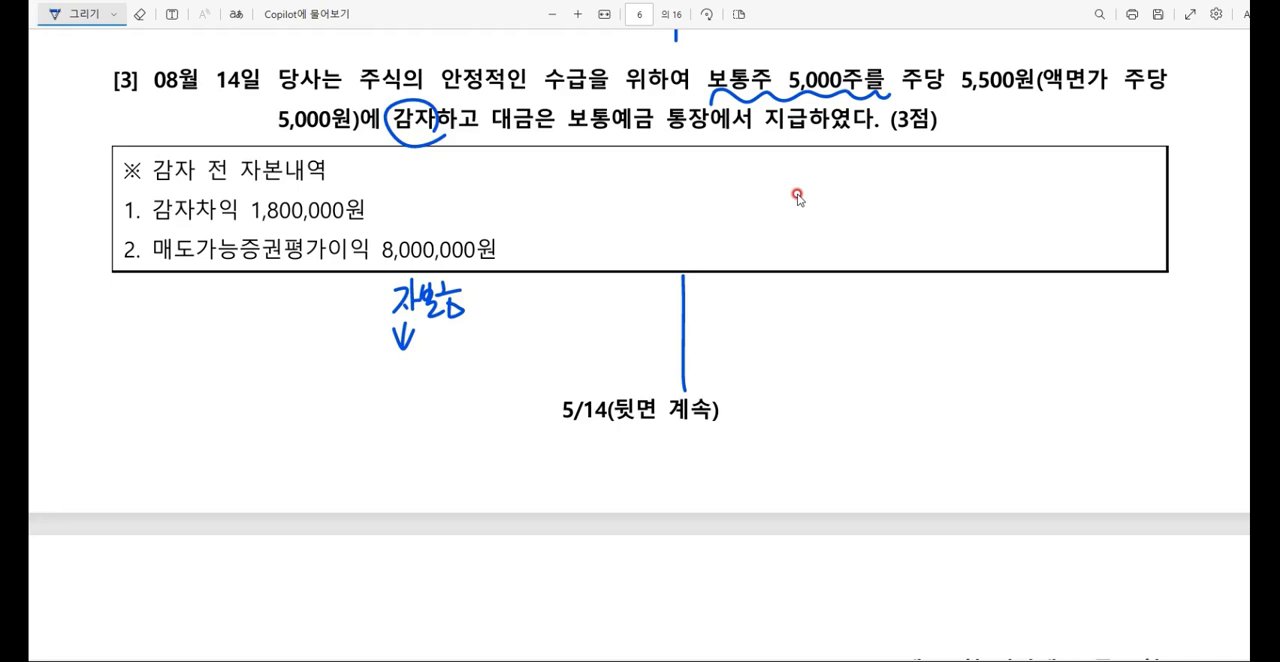
mouse_move(342, 93)
left_mouse_down()
mouse_move(285, 140)
mouse_move(352, 132)
left_mouse_up()
mouse_move(500, 298)
left_mouse_down()
mouse_move(540, 320)
mouse_move(622, 307)
left_mouse_up()
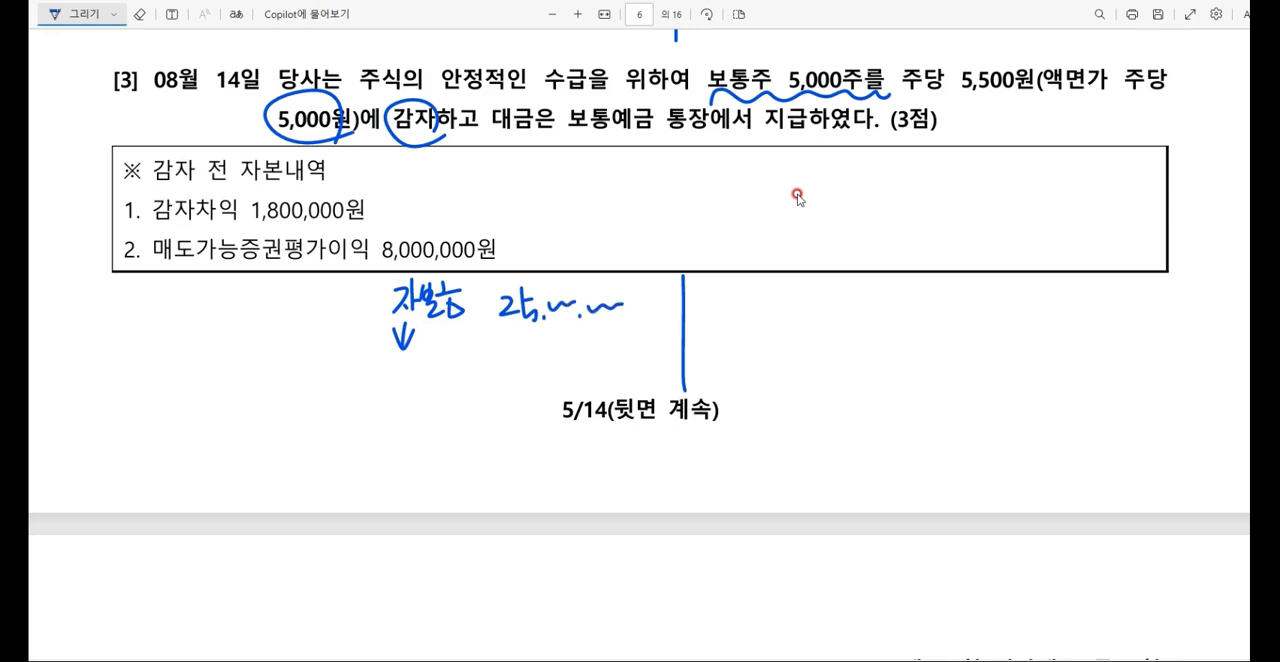
mouse_move(752, 286)
left_mouse_down()
mouse_move(754, 312)
mouse_move(790, 300)
mouse_move(806, 314)
left_mouse_up()
Step: Circle the price 5,500원 in question [3] and calculate 5000 × 5500 in the Calculator
left_click_drag(1010, 56, 1044, 92)
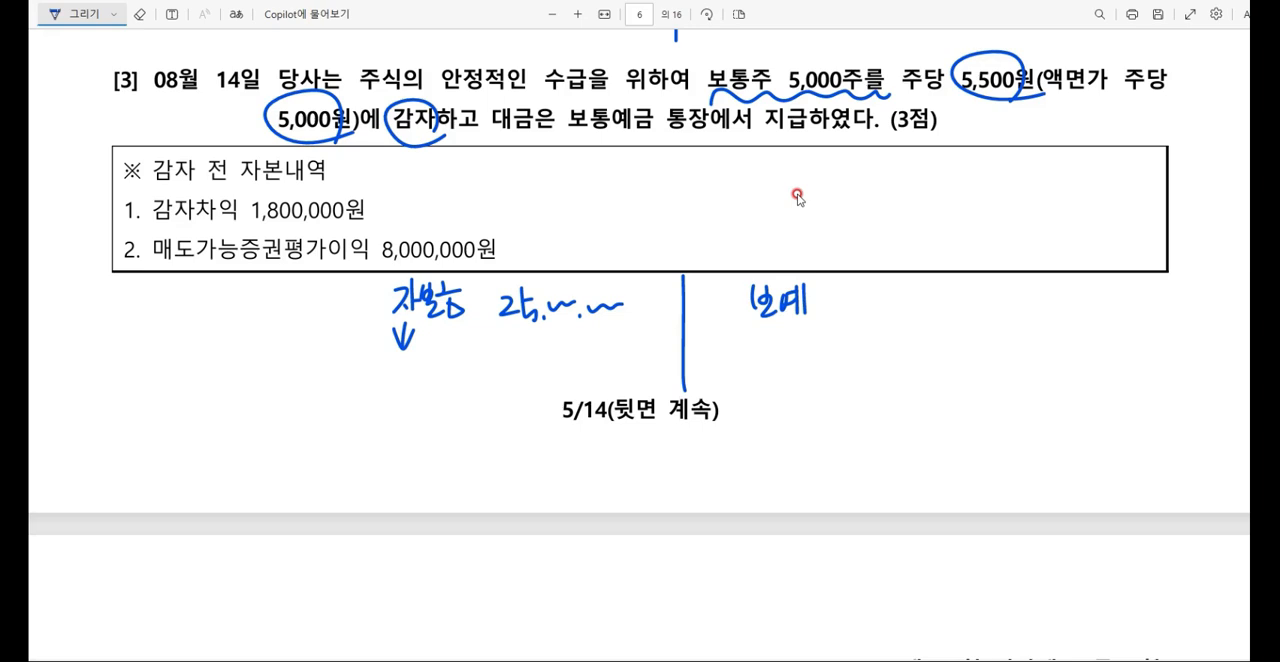
key("alt+Tab")
key("Escape")
type("5000*5500")
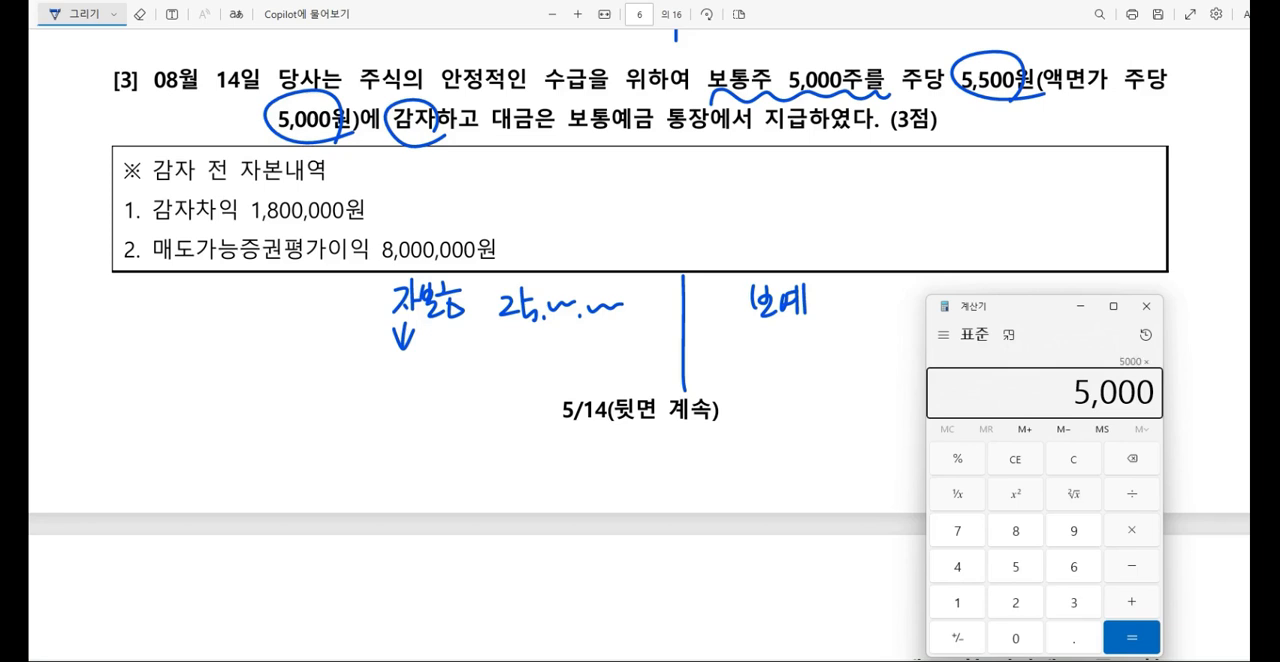
key("Return")
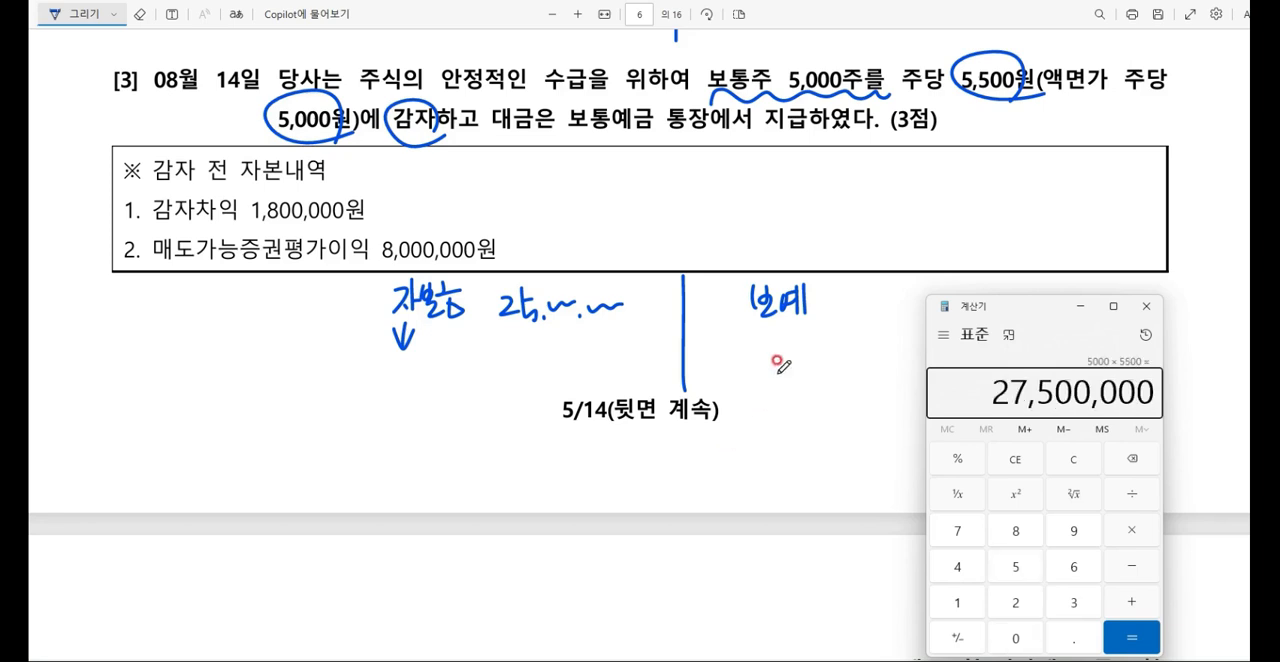
Step: Put the Calculator away and write 27,500,000 beside the credit 보예 in the question [3] entry
left_click(1082, 305)
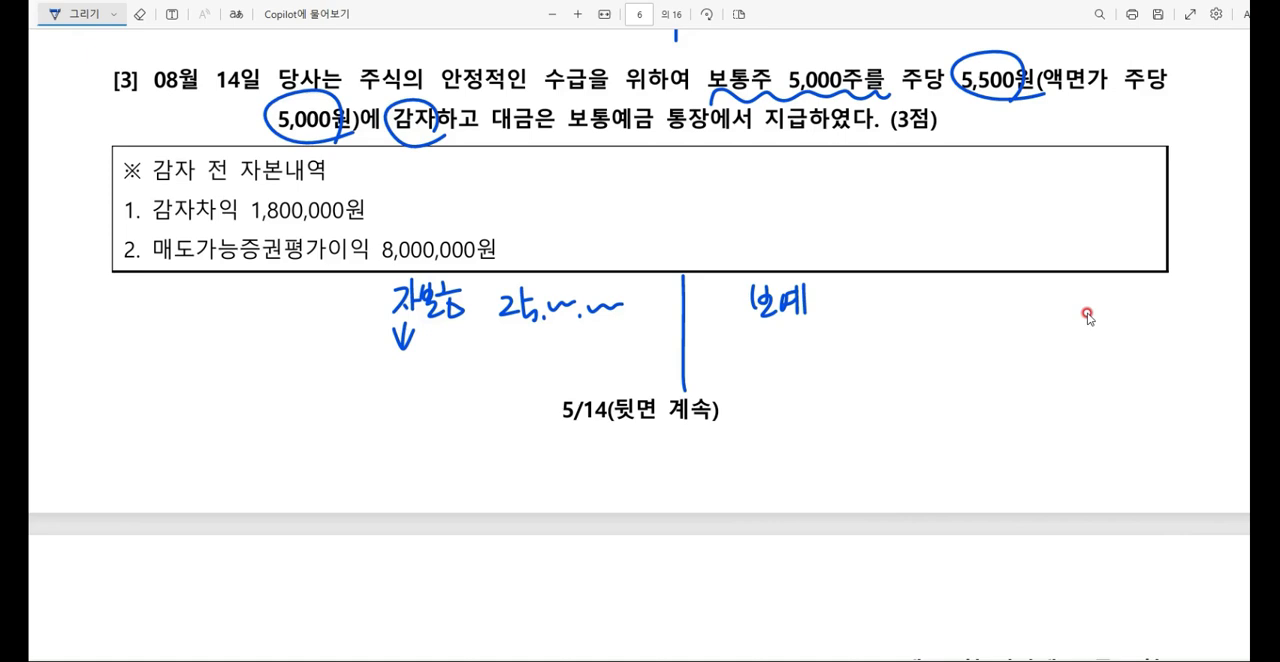
left_click_drag(856, 285, 877, 299)
left_click(139, 14)
mouse_move(859, 286)
left_mouse_down()
mouse_move(888, 306)
mouse_move(990, 289)
left_mouse_up()
left_click(84, 14)
left_click(907, 300)
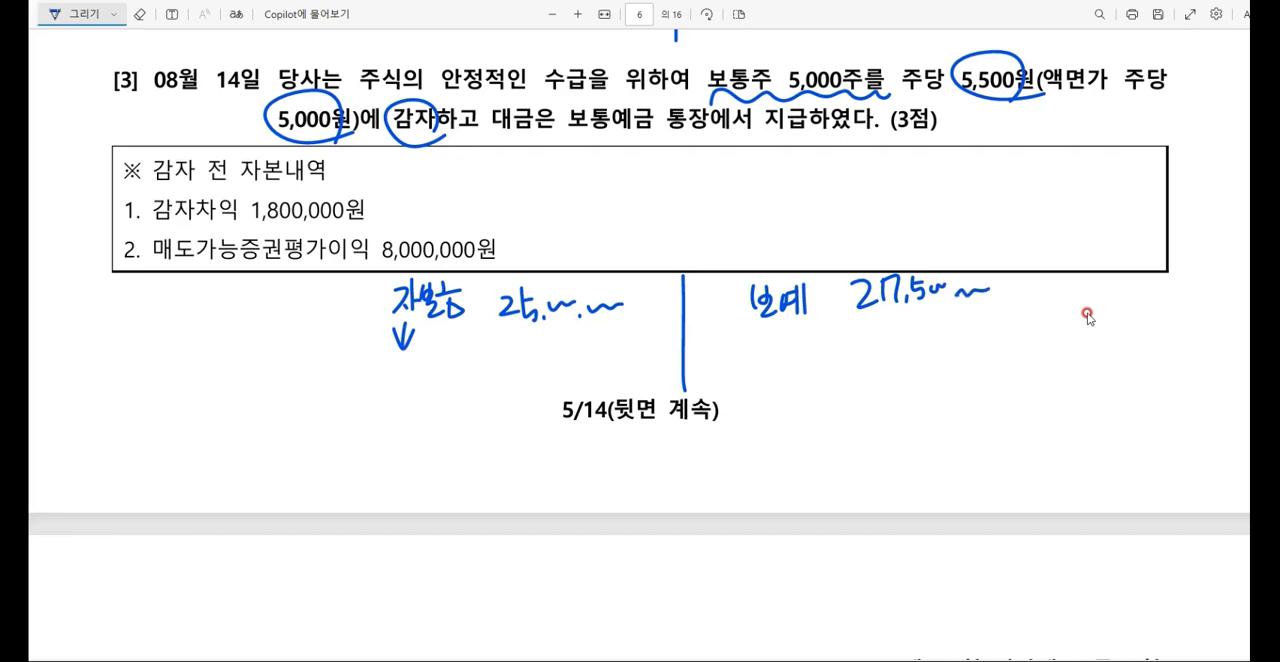
Step: Erase the down arrow beneath 자본금 and underline 감자차익 1,800,000원 in the question [3] box
key("e")
key("ctrl+z")
key("ctrl+z")
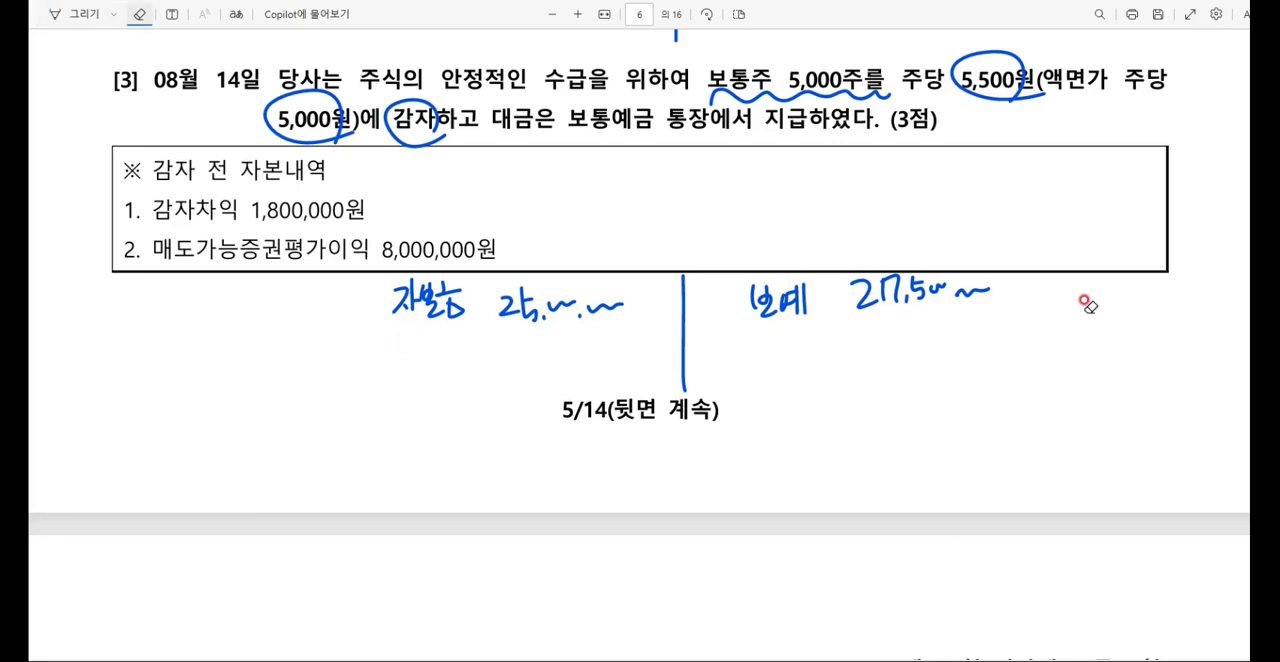
left_click(76, 14)
left_click_drag(149, 228, 354, 222)
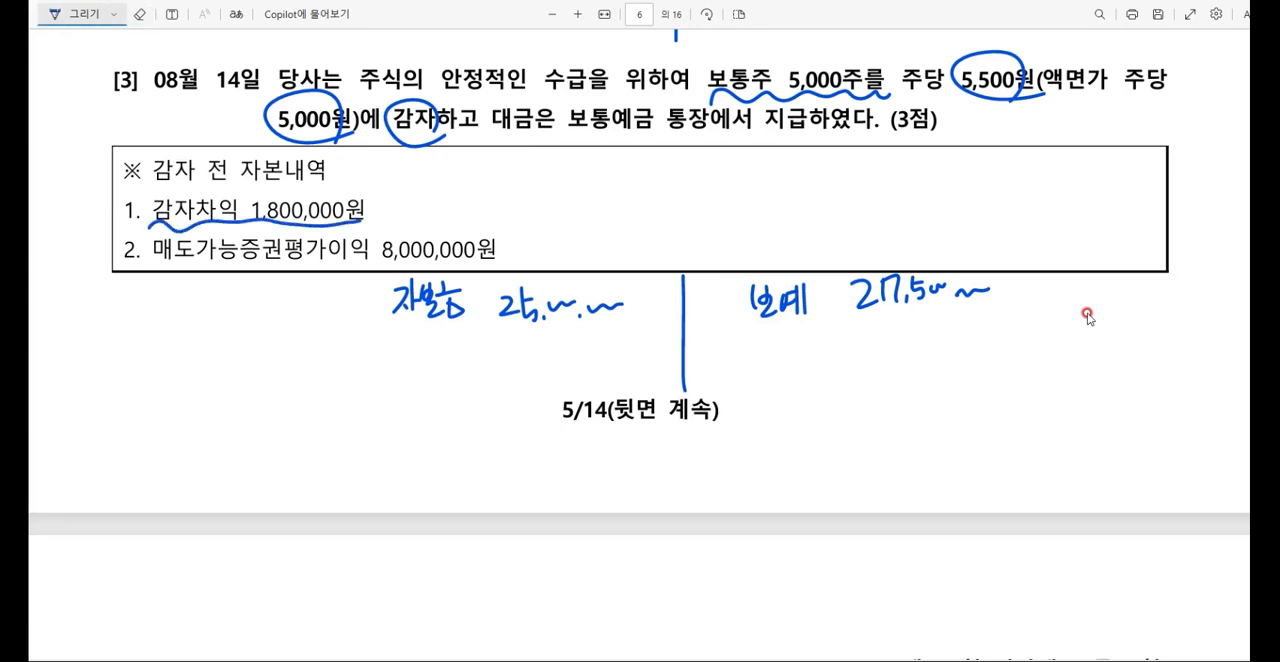
Step: Handwrite the debit ① 감자차익 1,800,000 beneath 자본금 in the question [3] entry
mouse_move(364, 332)
left_mouse_down()
mouse_move(364, 358)
mouse_move(378, 346)
mouse_move(398, 360)
left_mouse_up()
left_click_drag(408, 332, 408, 356)
mouse_move(408, 345)
left_mouse_down()
mouse_move(414, 374)
mouse_move(430, 366)
left_mouse_up()
mouse_move(436, 340)
left_mouse_down()
mouse_move(436, 380)
mouse_move(452, 346)
left_mouse_up()
left_click_drag(440, 348, 456, 360)
mouse_move(460, 332)
left_mouse_down()
mouse_move(460, 364)
mouse_move(466, 352)
left_mouse_up()
left_click_drag(479, 330, 479, 350)
mouse_move(462, 355)
left_mouse_down()
mouse_move(484, 355)
mouse_move(484, 374)
left_mouse_up()
left_click(547, 355)
mouse_move(537, 332)
left_mouse_down()
mouse_move(536, 360)
mouse_move(562, 336)
mouse_move(631, 341)
left_mouse_up()
left_click(598, 347)
Step: Handwrite the debit account ② 감자차손 beneath ① 감자차익 in the question [3] entry
mouse_move(372, 398)
left_mouse_down()
mouse_move(364, 420)
mouse_move(380, 412)
left_mouse_up()
left_click_drag(390, 398, 410, 414)
mouse_move(400, 418)
left_mouse_down()
mouse_move(410, 432)
mouse_move(428, 404)
left_mouse_up()
left_click_drag(418, 412, 434, 430)
left_click_drag(437, 404, 456, 415)
mouse_move(459, 391)
left_mouse_down()
mouse_move(459, 421)
mouse_move(470, 407)
left_mouse_up()
mouse_move(476, 390)
left_mouse_down()
mouse_move(469, 407)
mouse_move(490, 404)
left_mouse_up()
left_click_drag(477, 416, 506, 412)
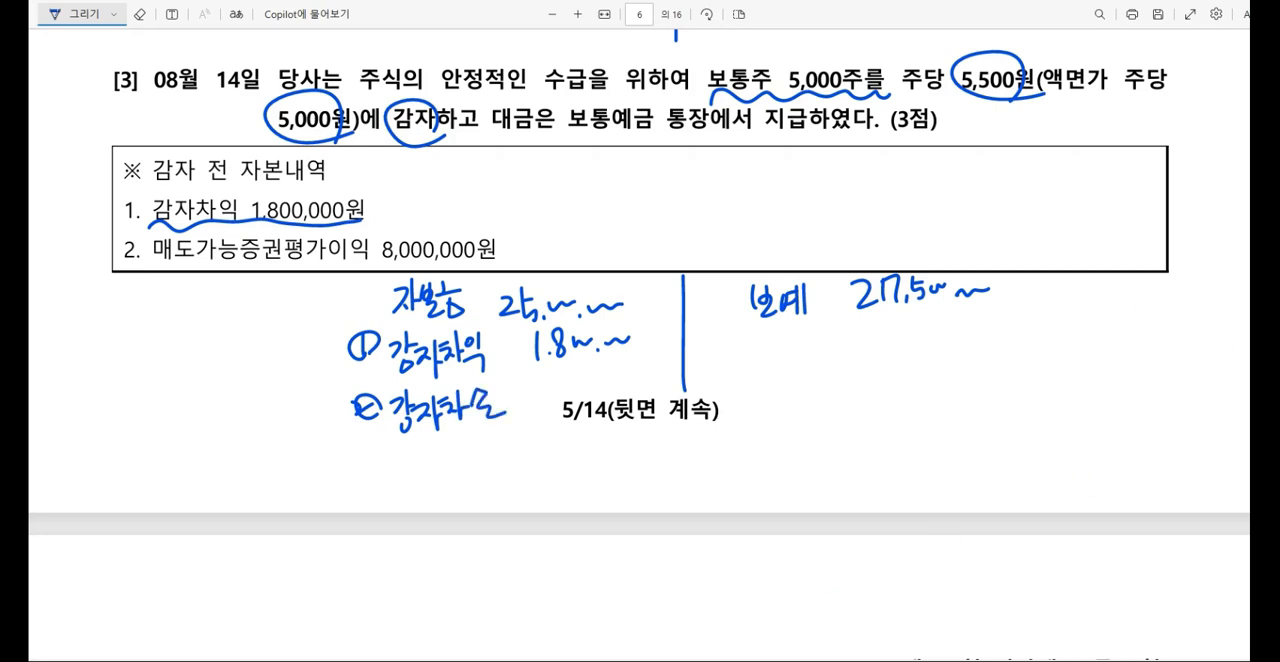
Step: Subtract 25000000 and 1800000 from 27,500,000 in the Calculator and write 700,000 as the 감자차손 amount
left_click(795, 660)
key("minus")
type("25000000")
key("minus")
type("1800000")
key("Return")
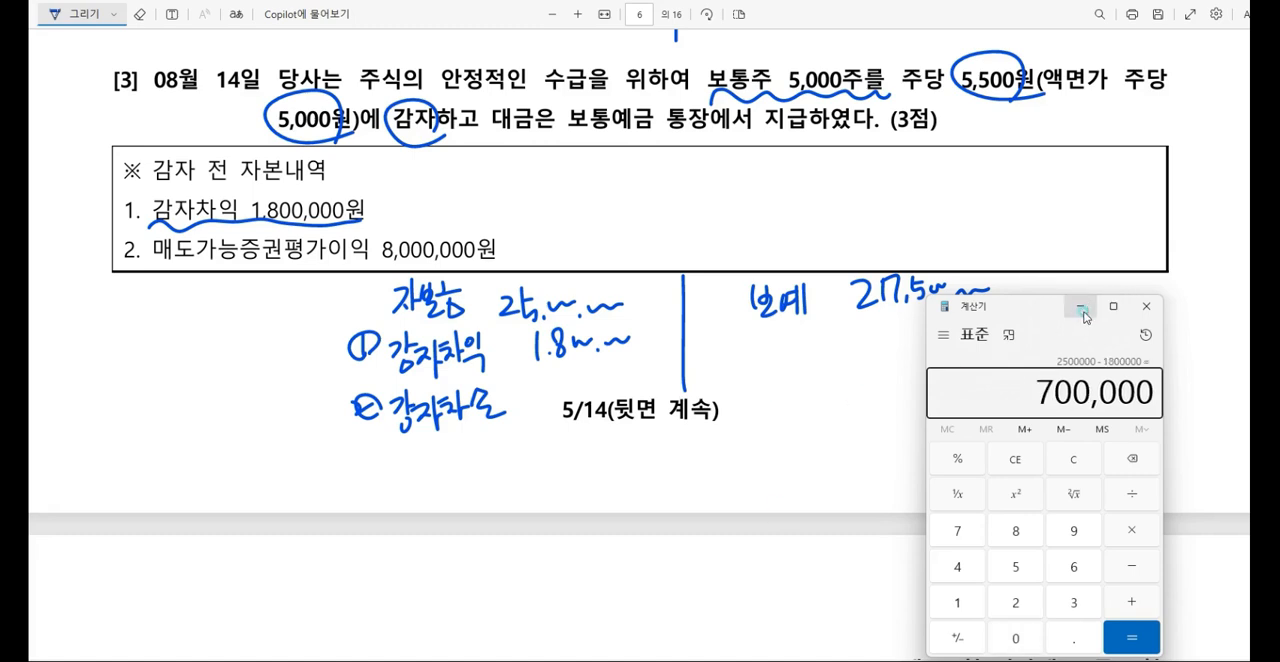
left_click(1146, 306)
mouse_move(564, 368)
left_mouse_down()
mouse_move(570, 392)
mouse_move(638, 368)
left_mouse_up()
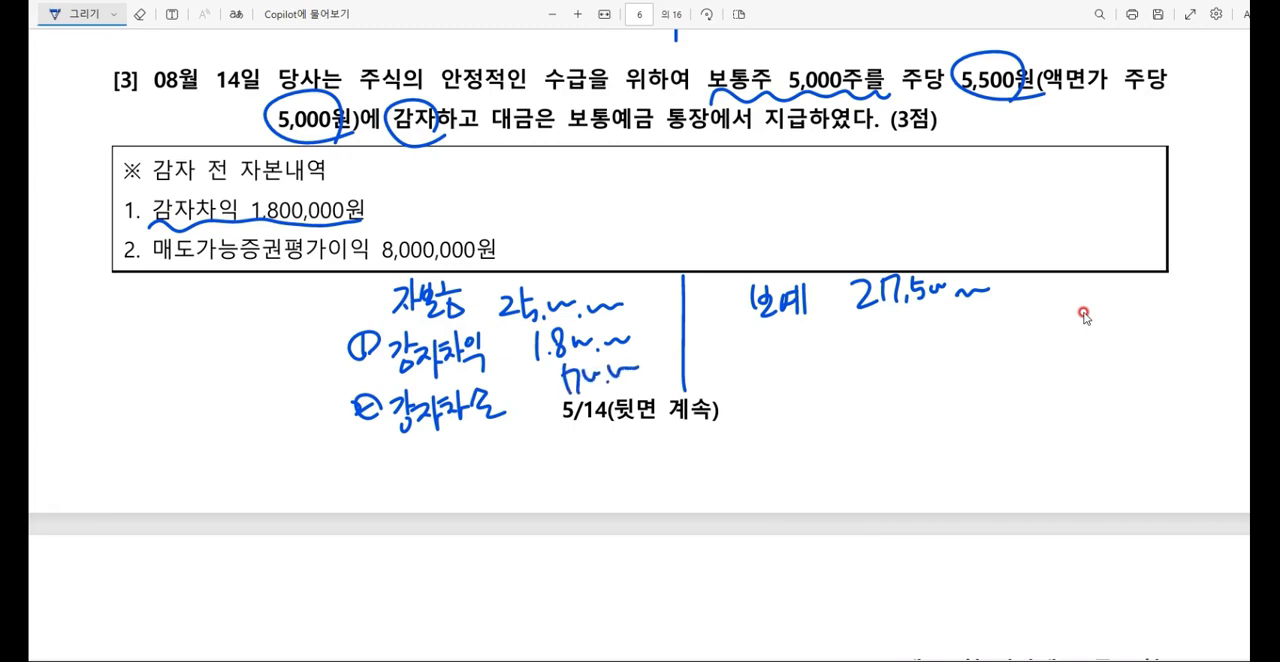
Step: Note 증자 → 자본금 ↑ in the question [3] box with 증자 circled, and draw a long arrow from 감자 down to 자본금
mouse_move(738, 168)
left_mouse_down()
mouse_move(774, 198)
mouse_move(804, 172)
left_mouse_up()
mouse_move(760, 150)
left_mouse_down()
mouse_move(798, 204)
mouse_move(830, 178)
left_mouse_up()
left_click_drag(816, 186, 866, 184)
mouse_move(872, 154)
left_mouse_down()
mouse_move(876, 204)
mouse_move(882, 186)
left_mouse_up()
left_click_drag(878, 160, 892, 180)
mouse_move(886, 180)
left_mouse_down()
mouse_move(906, 192)
mouse_move(914, 172)
left_mouse_up()
mouse_move(902, 172)
left_mouse_down()
mouse_move(912, 194)
mouse_move(938, 182)
left_mouse_up()
left_click_drag(922, 156, 938, 176)
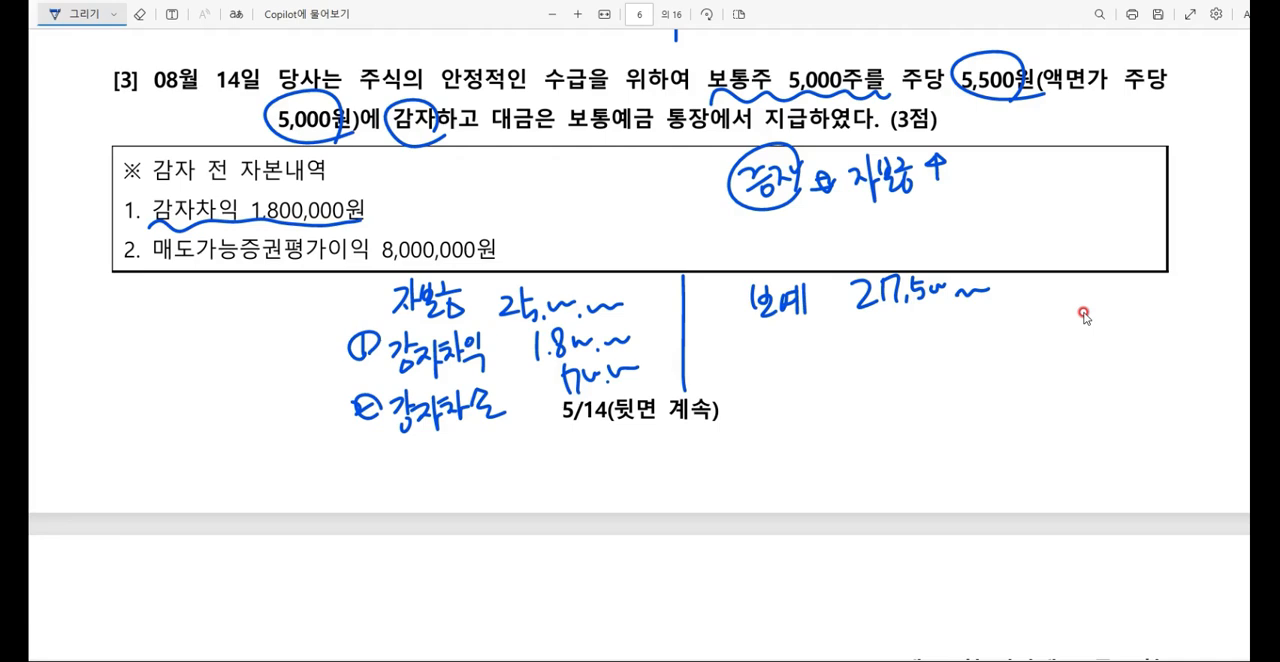
mouse_move(425, 140)
left_mouse_down()
mouse_move(426, 268)
mouse_move(440, 228)
left_mouse_up()
mouse_move(420, 86)
left_mouse_down()
mouse_move(438, 110)
mouse_move(398, 110)
left_mouse_up()
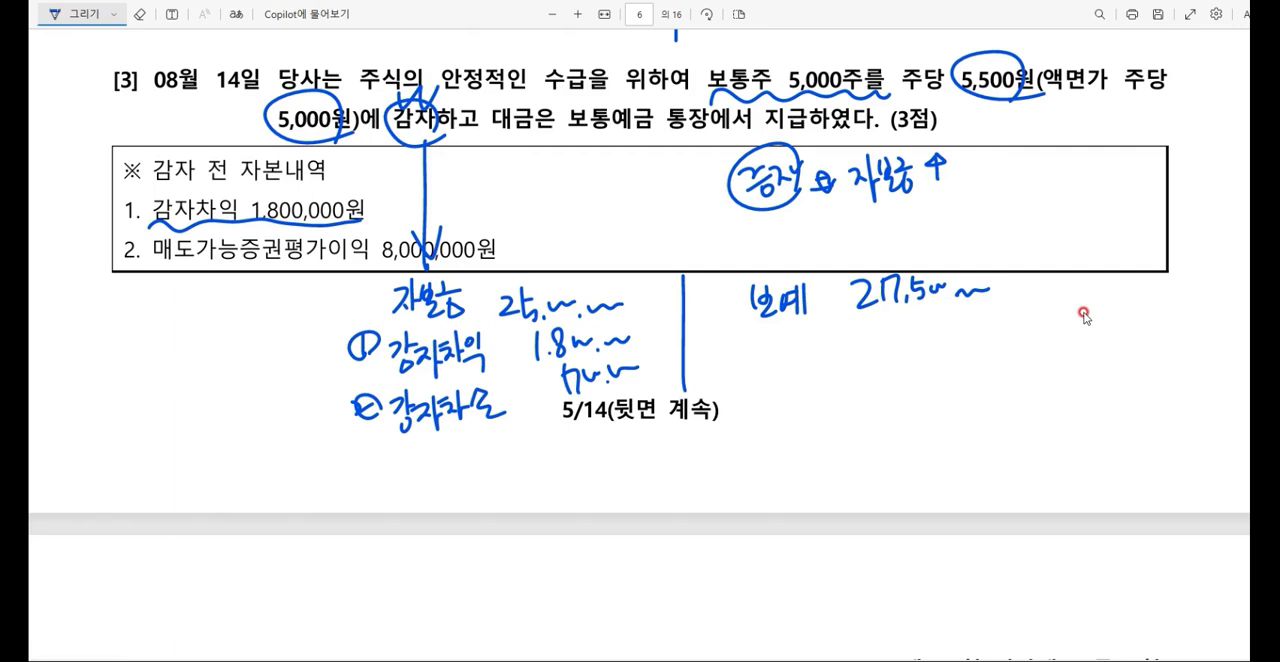
Step: Switch to the 일반전표입력 window in 케이렙 and set the voucher date to August 14
left_click(1010, 660)
key("Escape")
key("Escape")
type("8")
key("Return")
type("1")
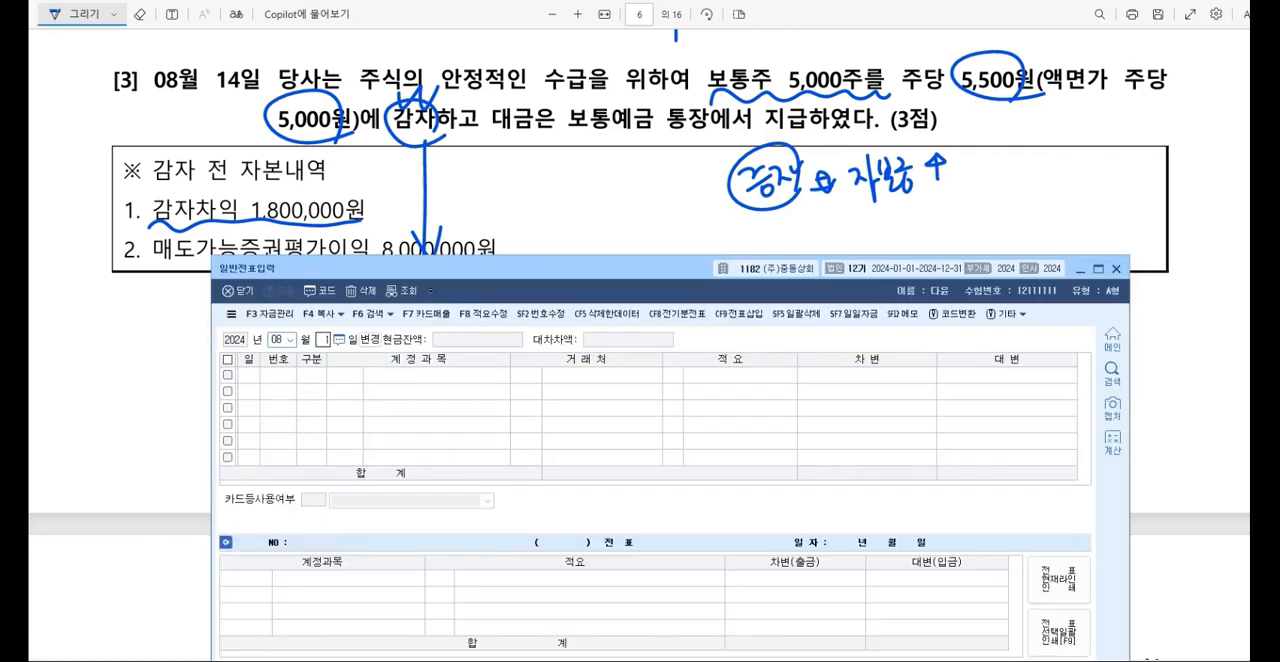
type("4")
key("Return")
Step: Enter a debit line for account 0331 자본금 with 25,000,000 in the August 14 voucher
type("3")
key("Return")
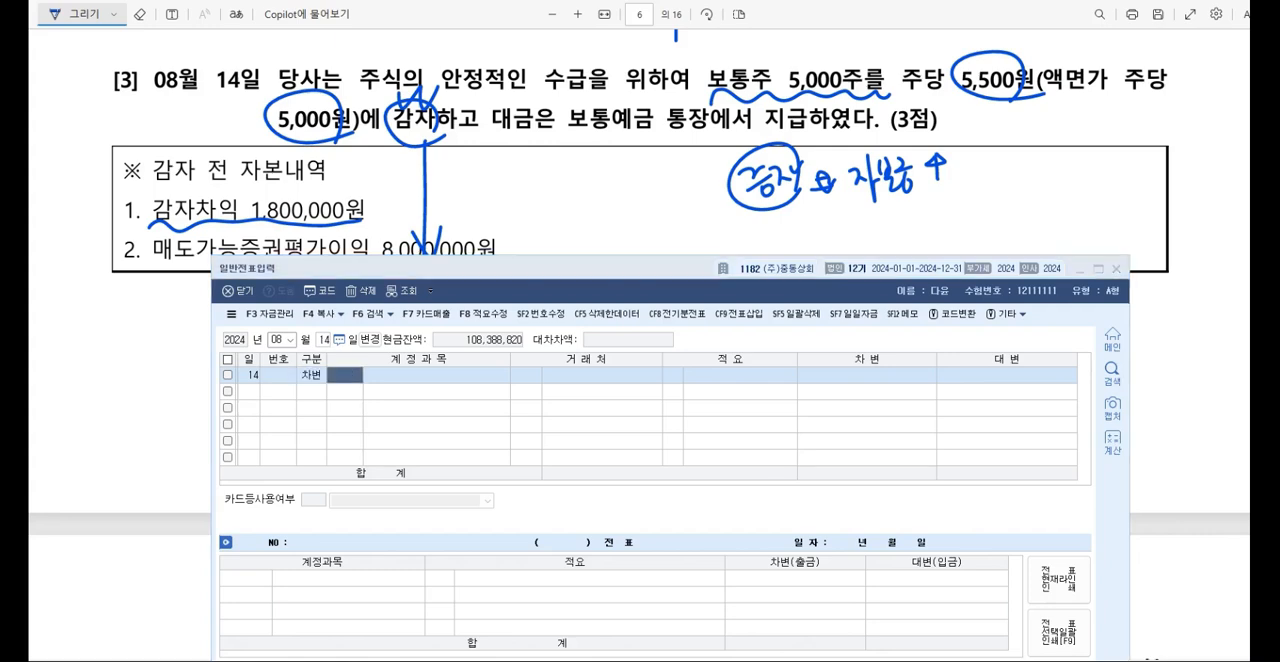
key("F2")
type("자본금")
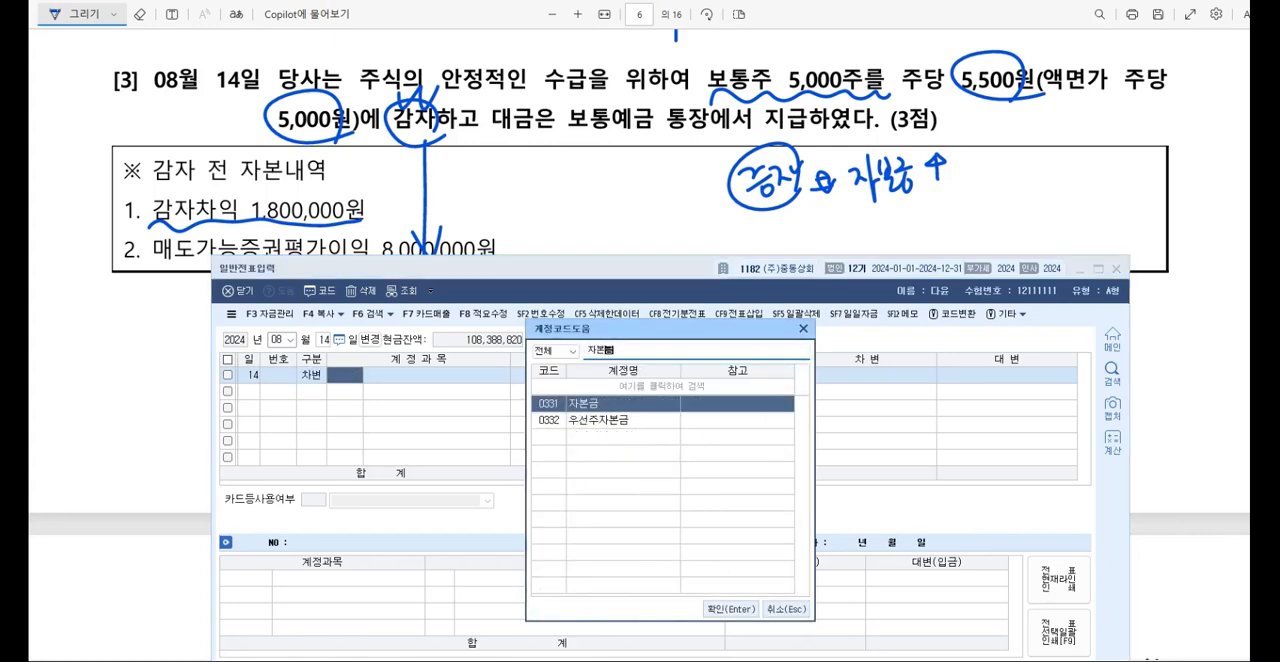
key("Return")
key("Return")
key("Return")
key("Return")
type("25000000")
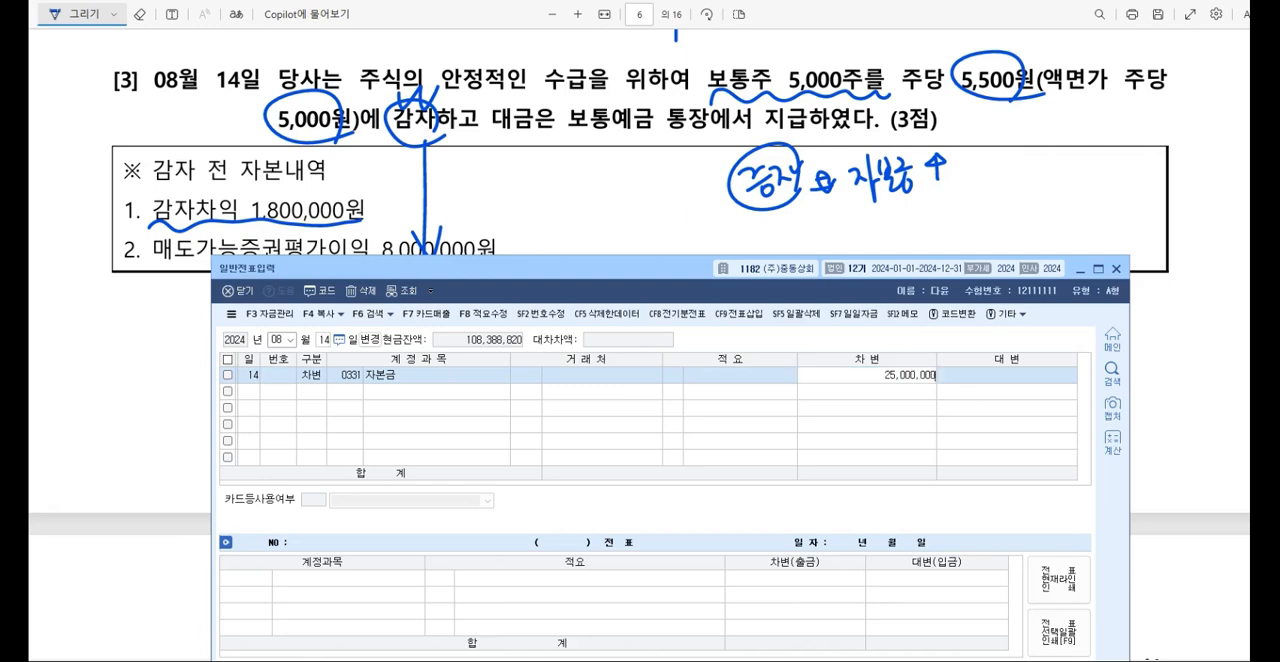
key("Return")
Step: Enter a debit line for account 0342 감자차익 with 1,800,000 in the August 14 voucher
type("3")
key("Return")
key("F2")
type("감자")
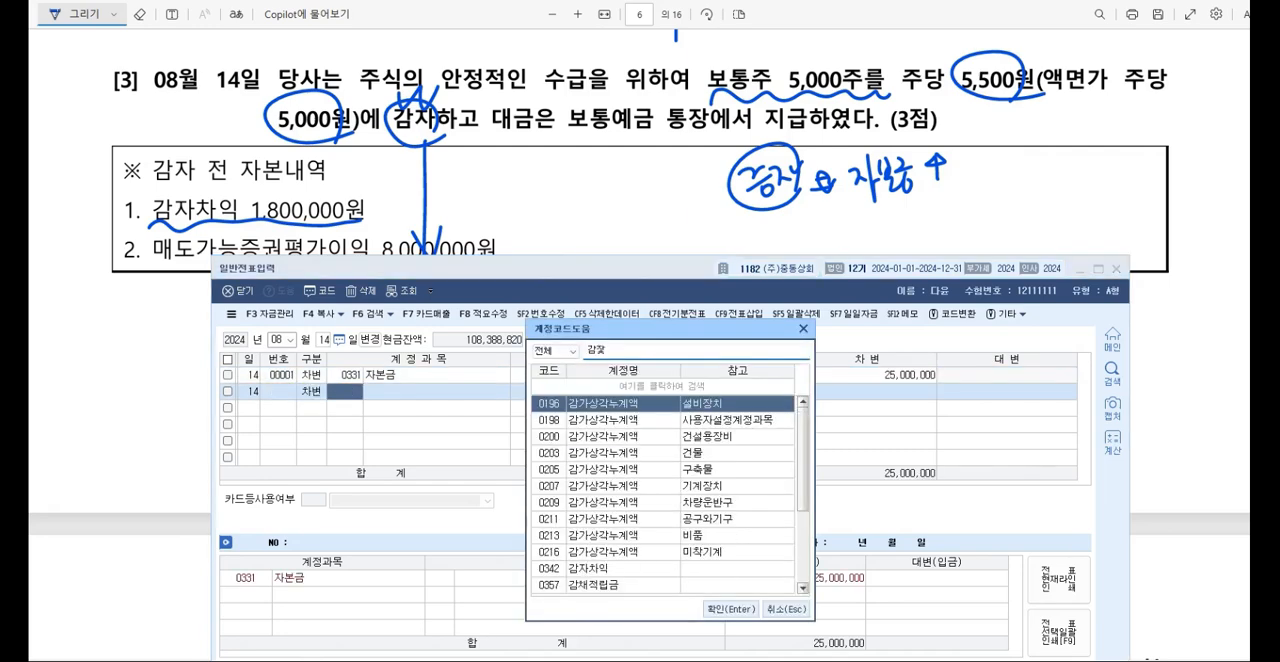
key("Return")
key("Return")
key("Return")
key("Return")
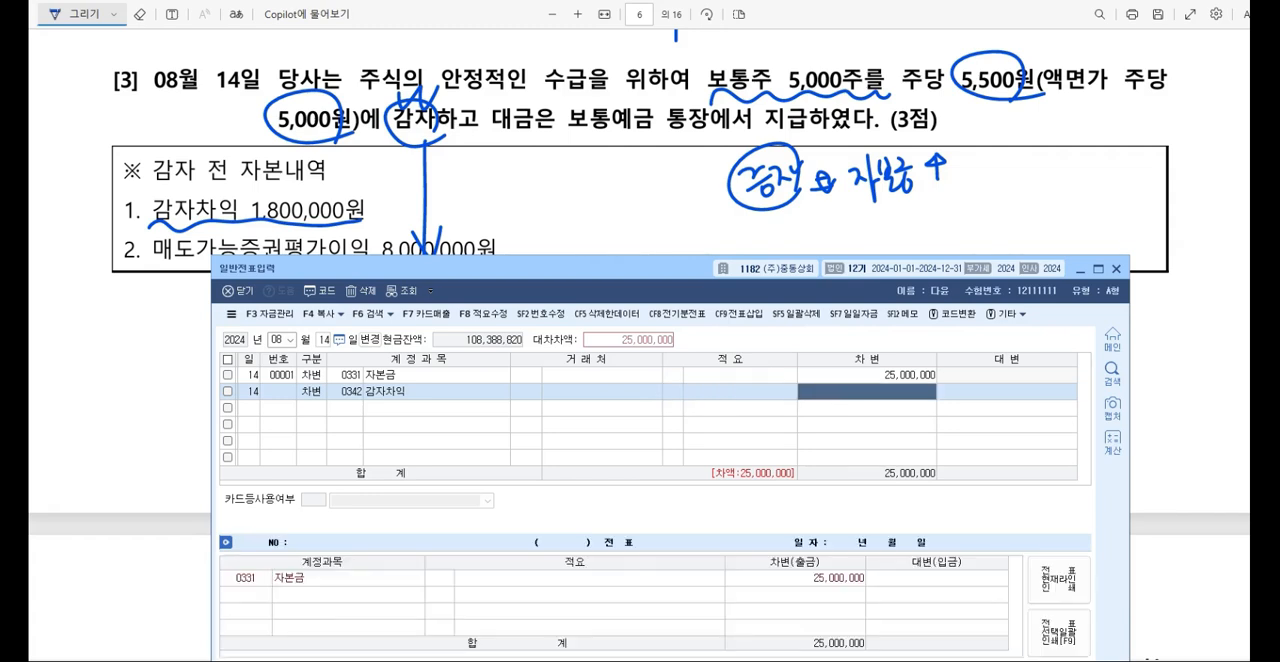
type("1,800,000")
Step: Enter a debit line for account 0389 감자차손 with 7,000,000 in the August 14 voucher
key("Return")
type("3")
key("Return")
key("F2")
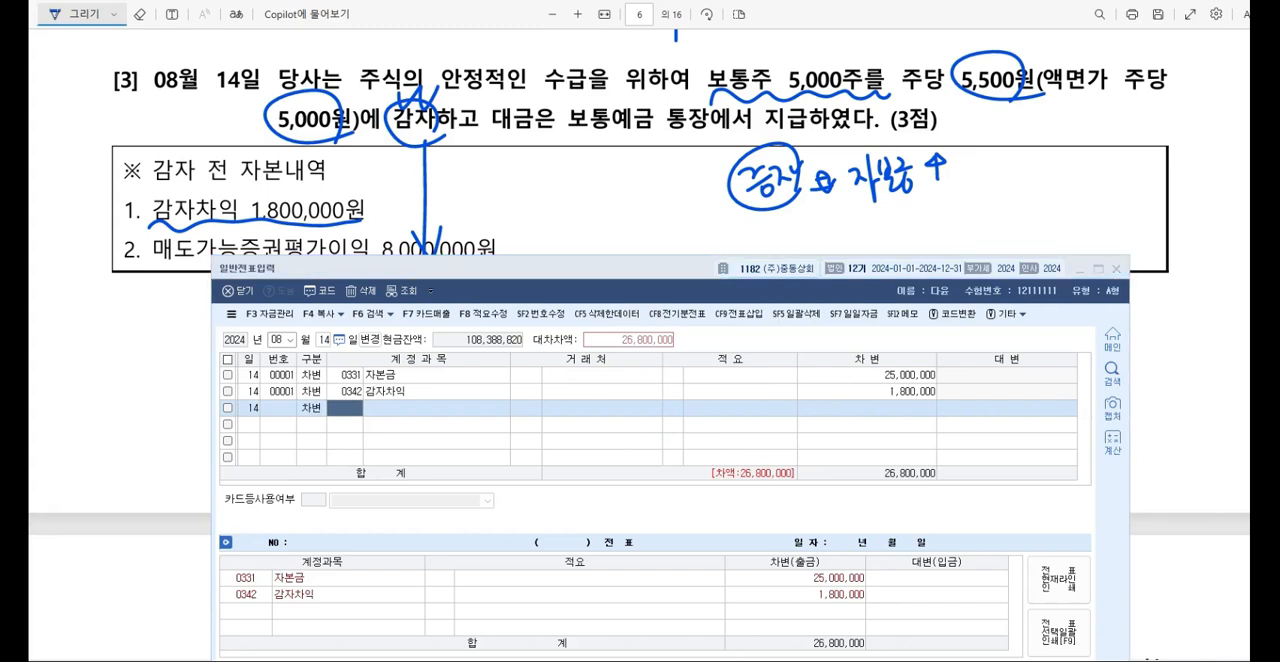
type("감자차손")
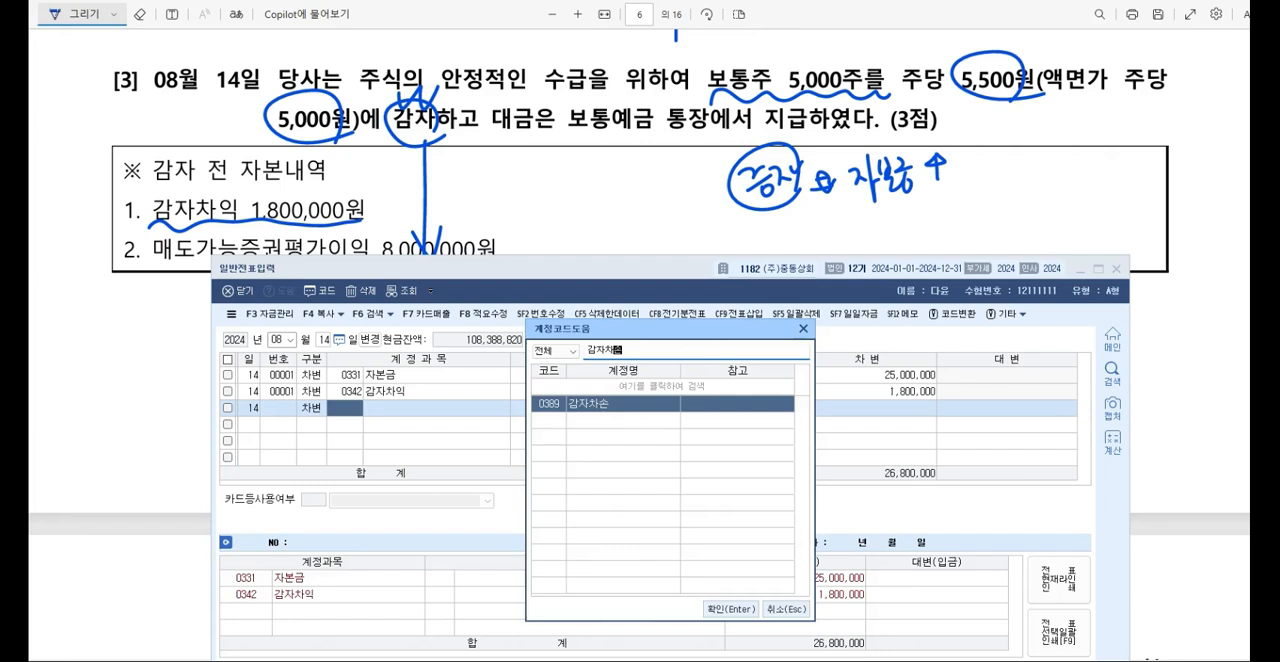
key("Return")
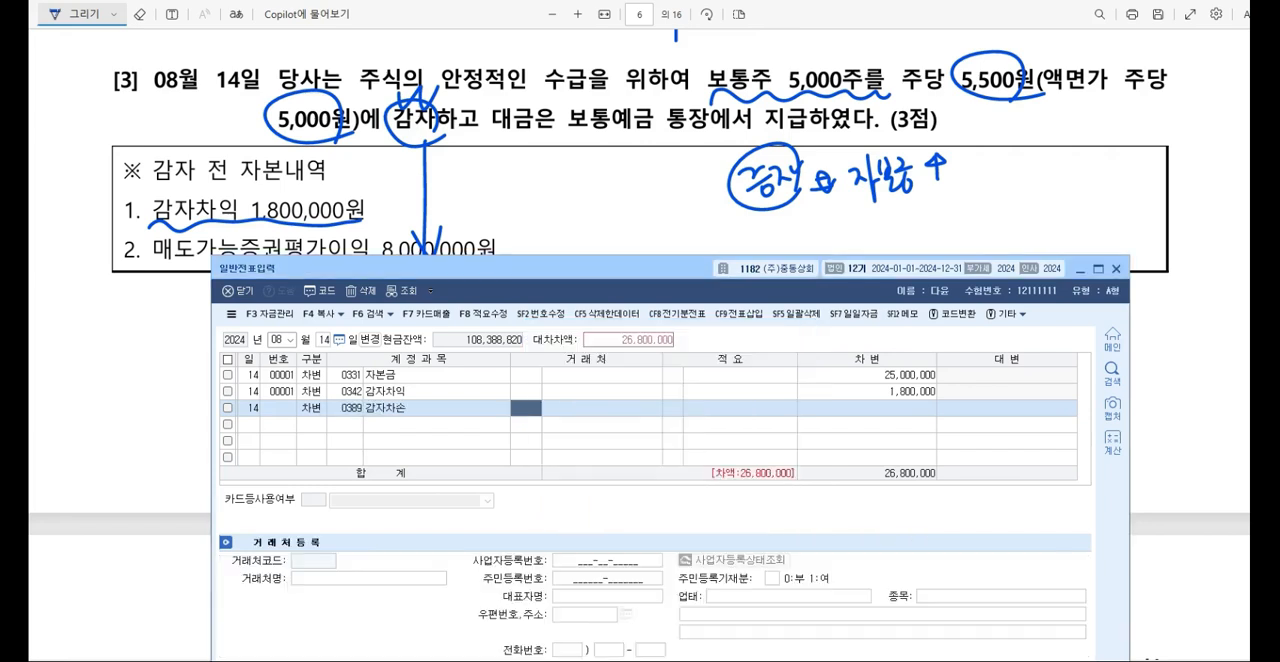
key("Return")
key("Return")
key("Return")
type("7000000")
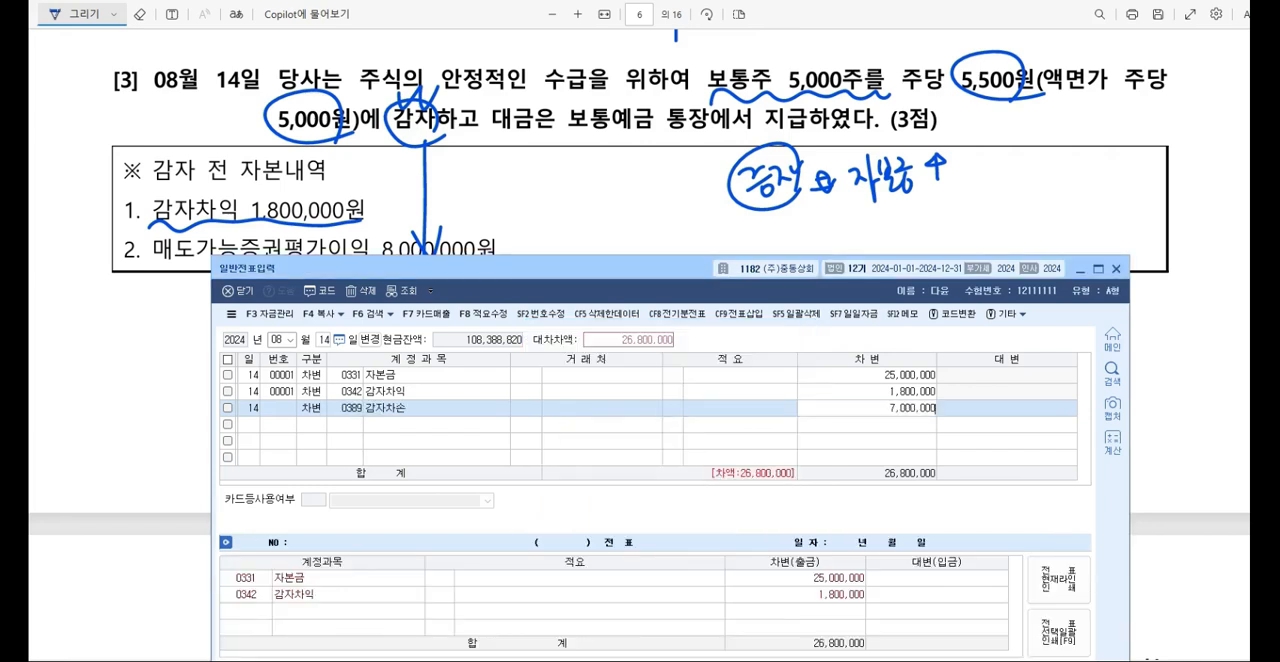
key("Return")
Step: Mark the fourth voucher line as a credit and correct the 감자차손 debit amount to 700,000
type("4")
key("Return")
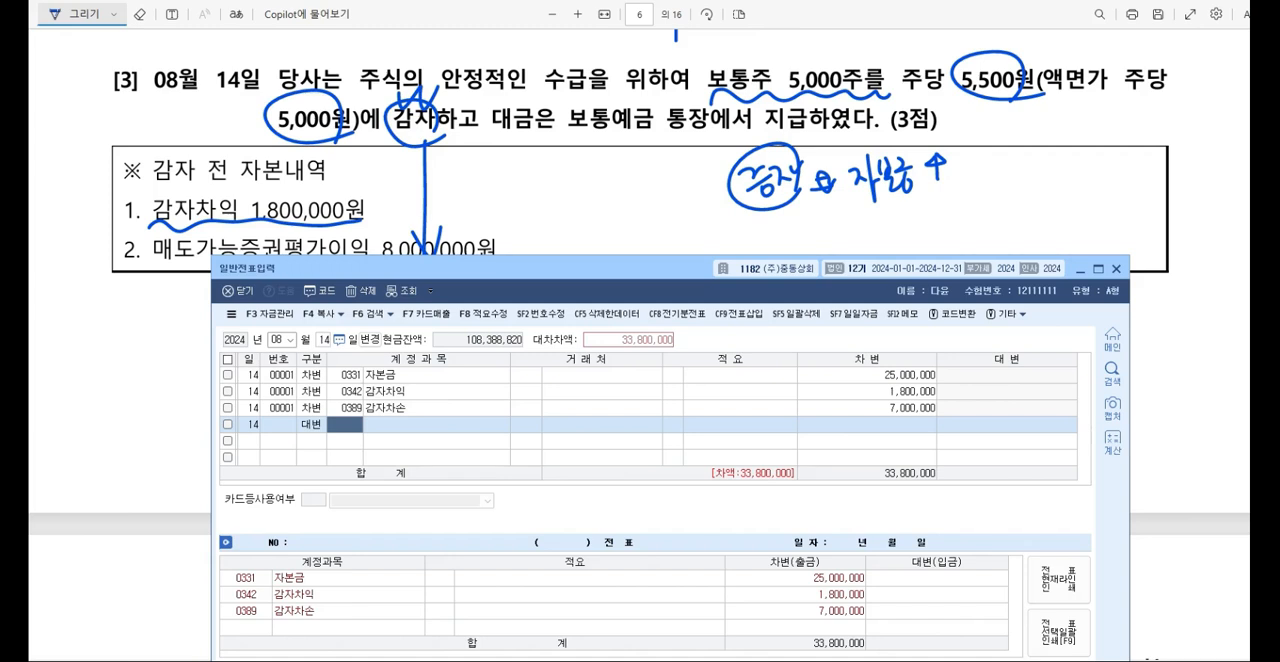
key("F2")
key("Escape")
key("Up")
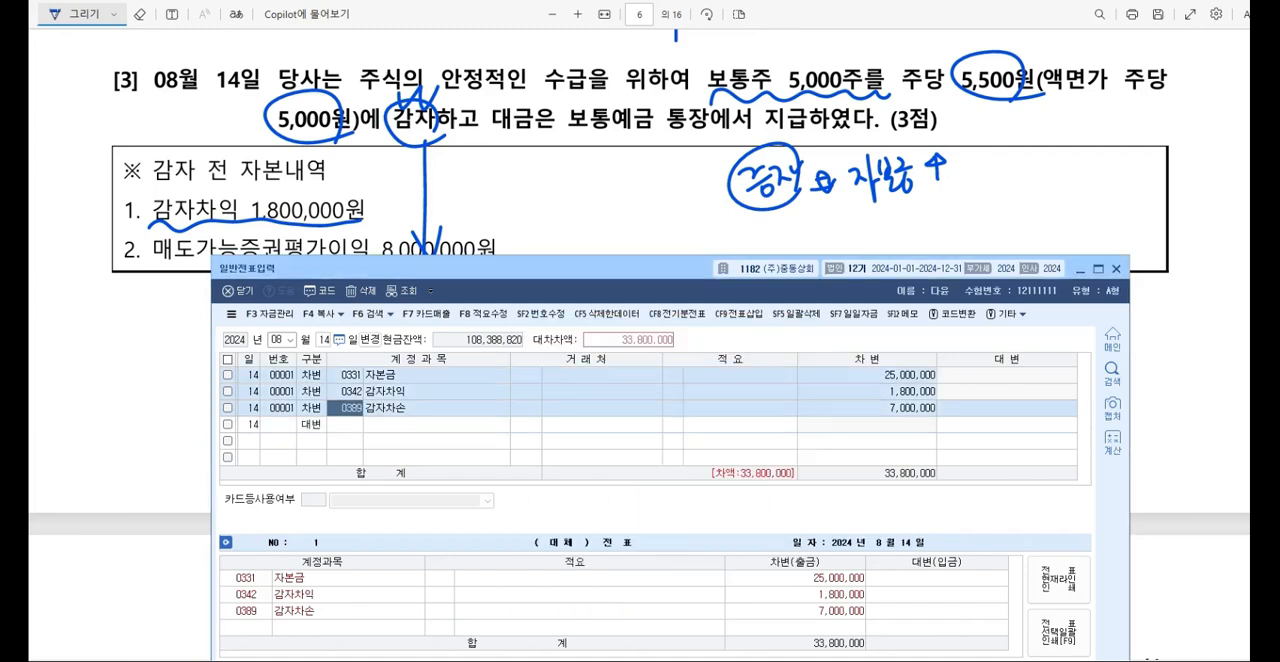
key("Return")
key("Return")
key("Return")
key("Return")
type("700000")
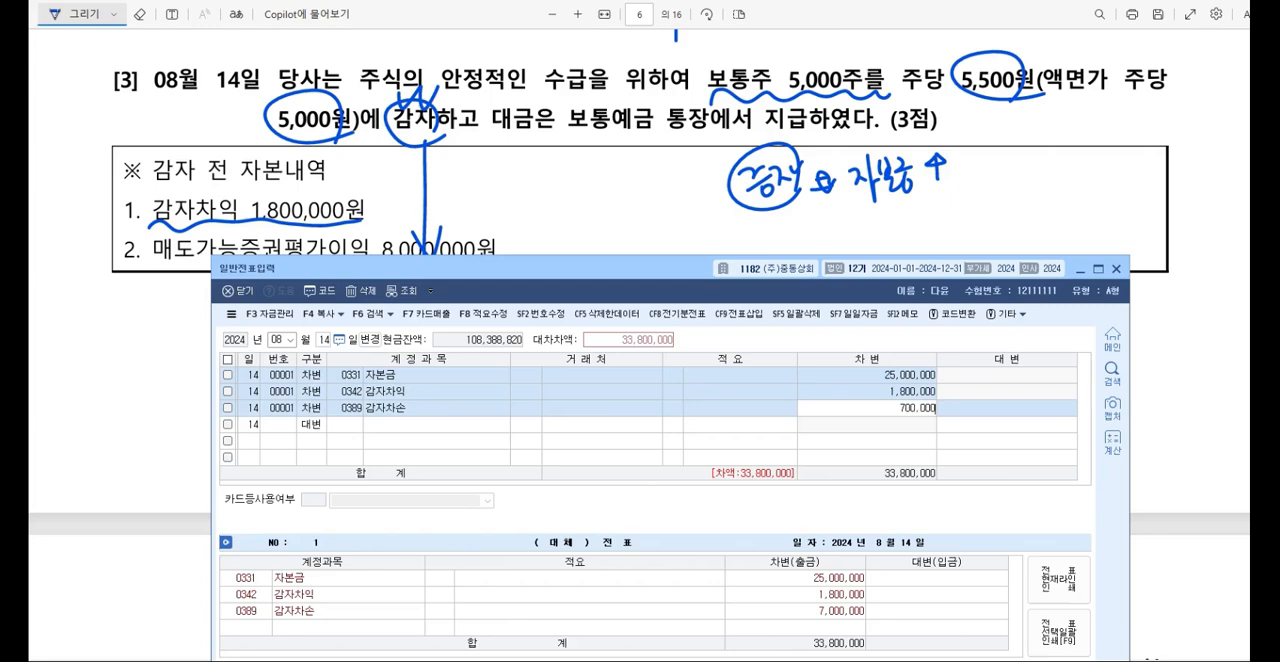
key("Return")
key("Return")
Step: Assign the credit line to account 0103 보통예금 for the balancing 27,500,000 and minimise the voucher window
type("보통")
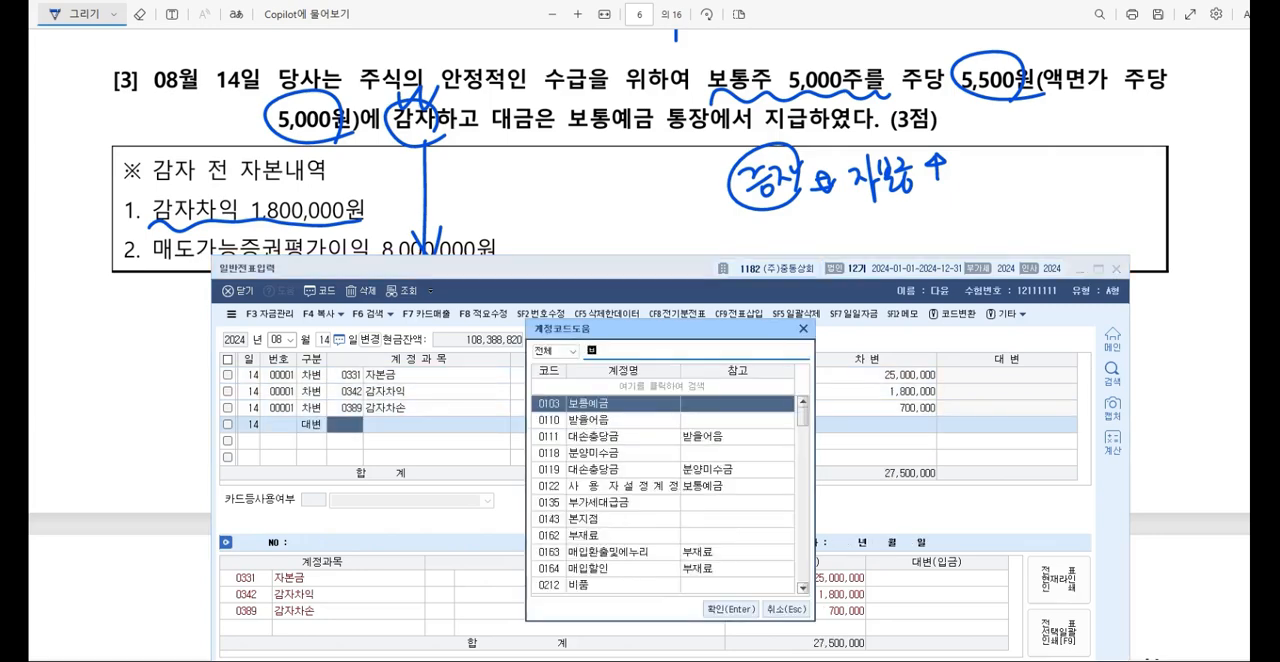
key("Return")
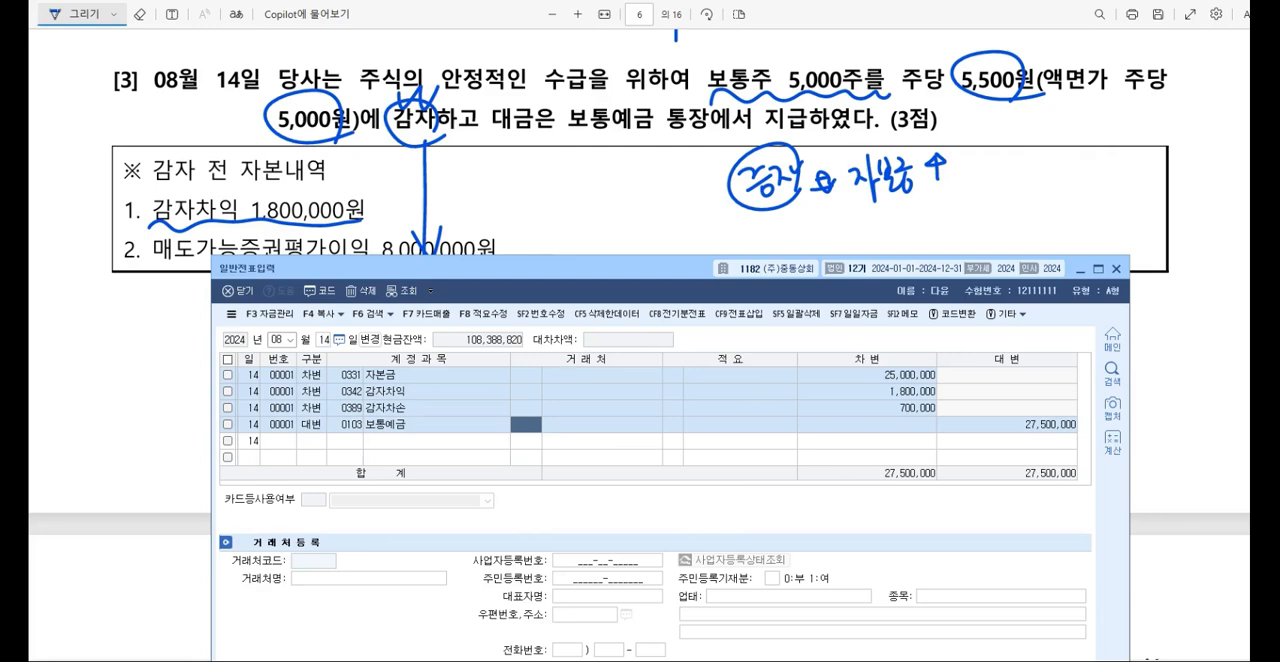
left_click(1078, 269)
Step: Bring question [4] into view, underline 상품매입대금, 197,000,000원, 보통예금 통장, 수수료는 판관비 and both October 1 dates, and circle 현금
scroll(1076, 268, "down", 10)
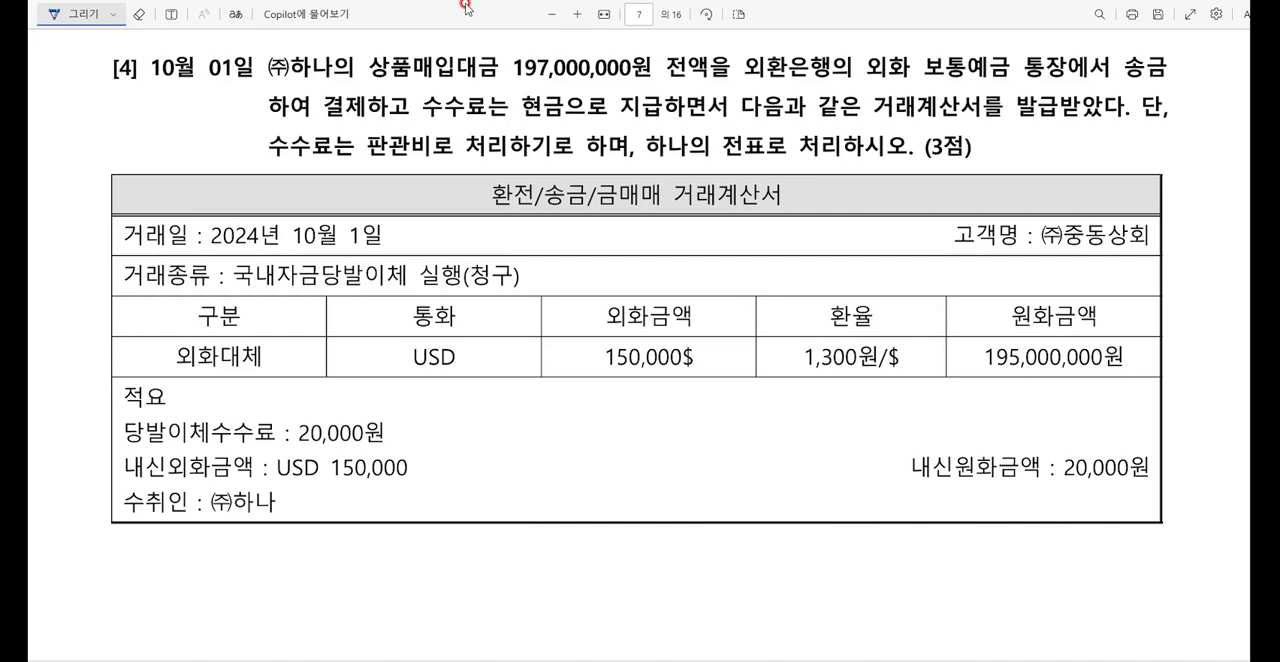
left_click_drag(372, 77, 644, 82)
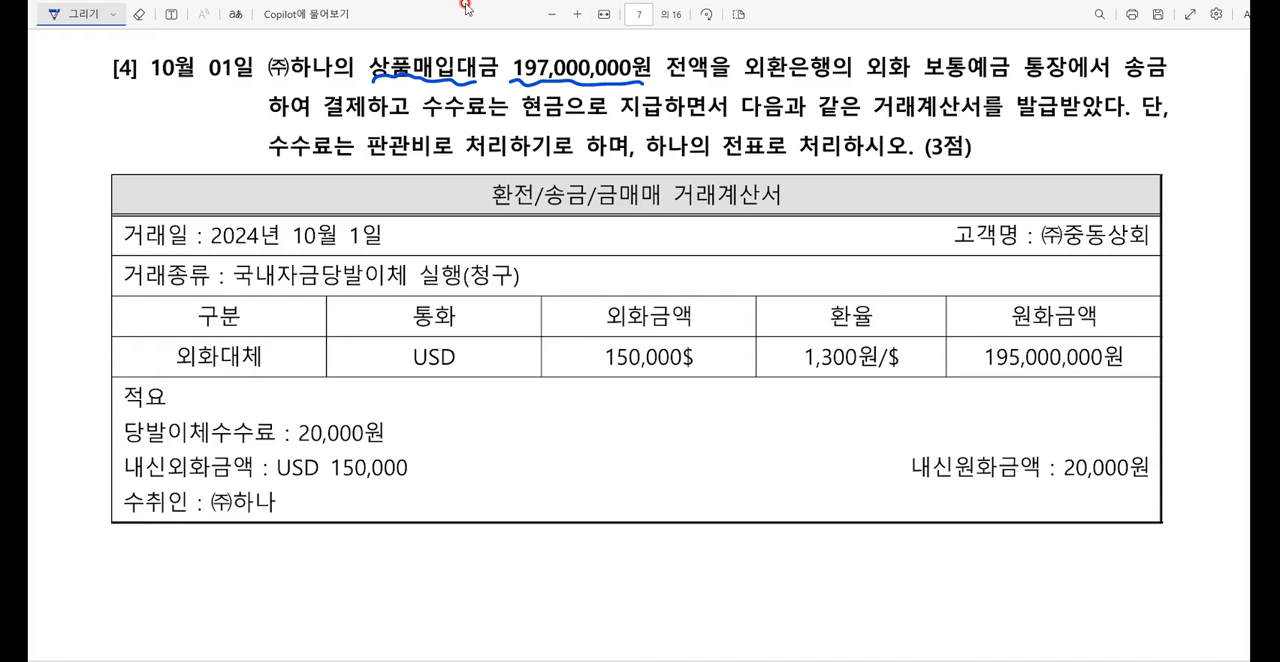
left_click_drag(924, 76, 1058, 84)
mouse_move(532, 122)
left_mouse_down()
mouse_move(564, 118)
mouse_move(566, 102)
left_mouse_up()
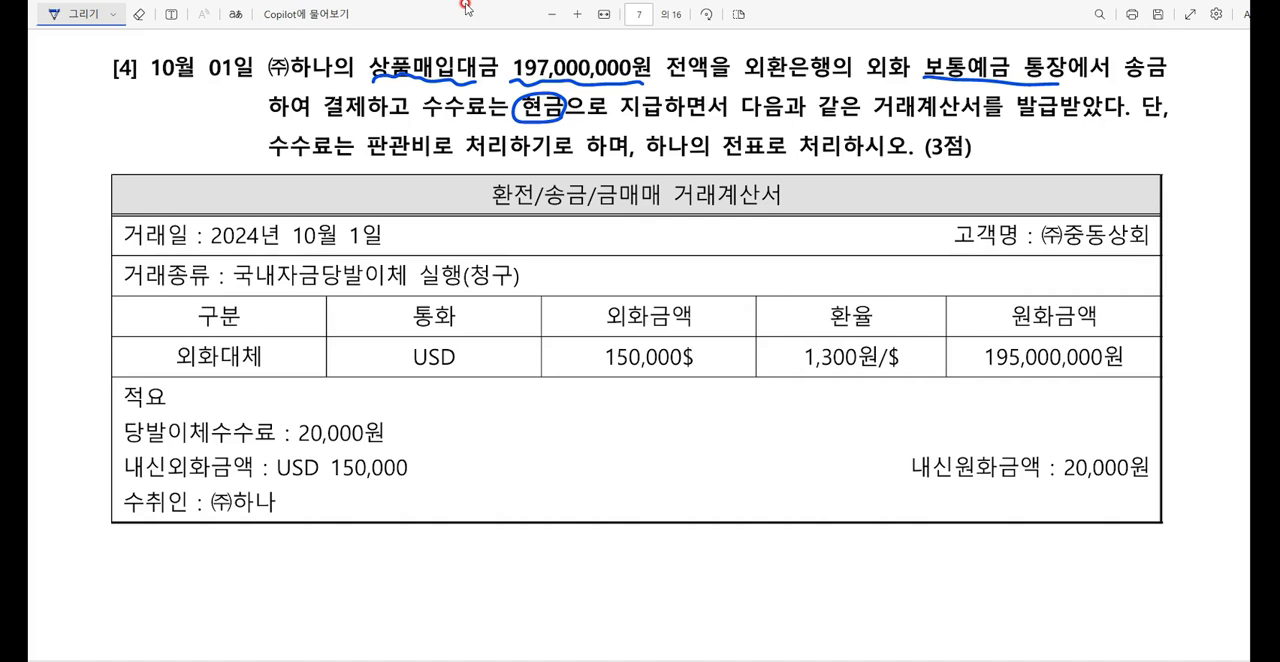
left_click_drag(266, 156, 434, 152)
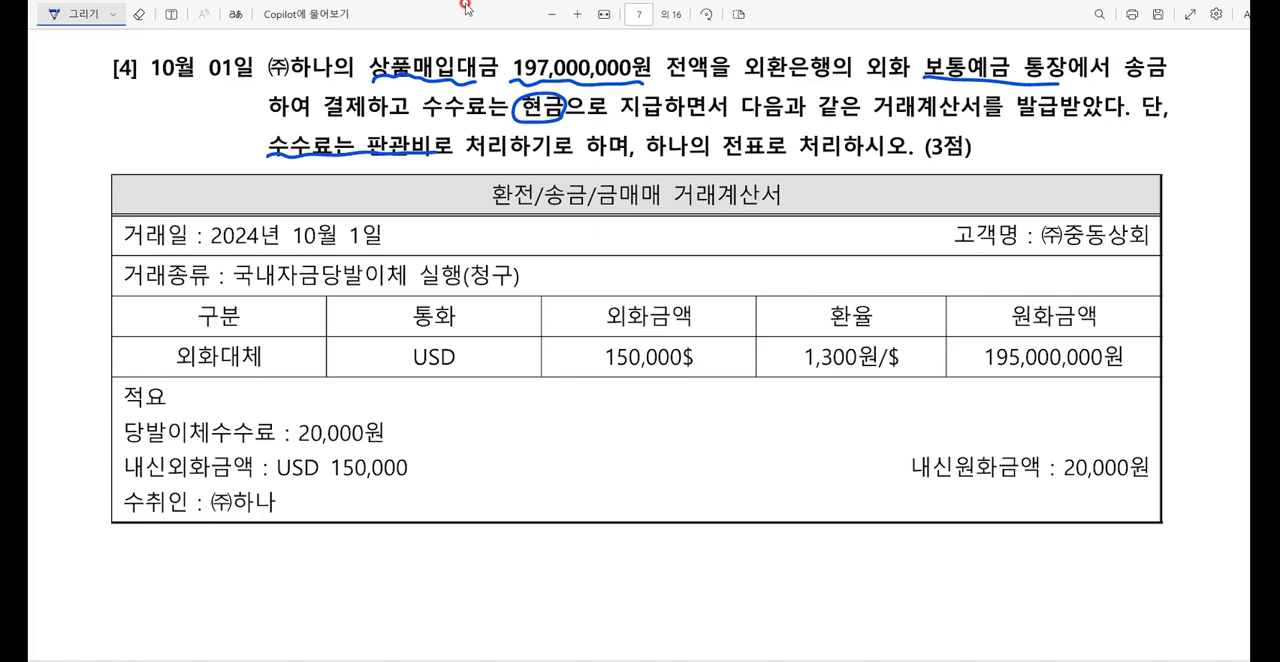
left_click_drag(290, 244, 382, 241)
left_click_drag(166, 80, 252, 82)
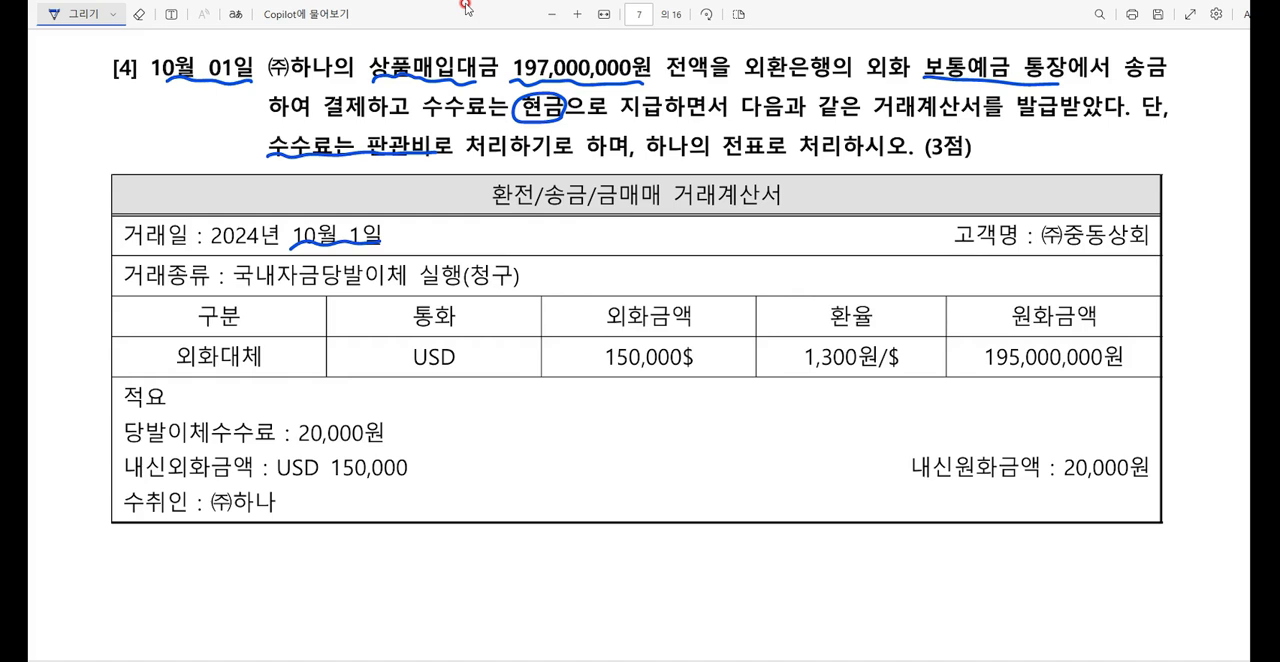
Step: Write × and = between 150,000$, 1,300원/$ and 195,000,000원, and note 현금 (수·비) beside the 20,000원 fee
mouse_move(776, 346)
left_mouse_down()
mouse_move(751, 369)
mouse_move(771, 370)
left_mouse_up()
mouse_move(936, 354)
left_mouse_down()
mouse_move(958, 352)
mouse_move(954, 362)
left_mouse_up()
mouse_move(394, 410)
left_mouse_down()
mouse_move(404, 444)
mouse_move(458, 444)
left_mouse_up()
left_click_drag(468, 416, 514, 438)
left_click_drag(518, 410, 523, 446)
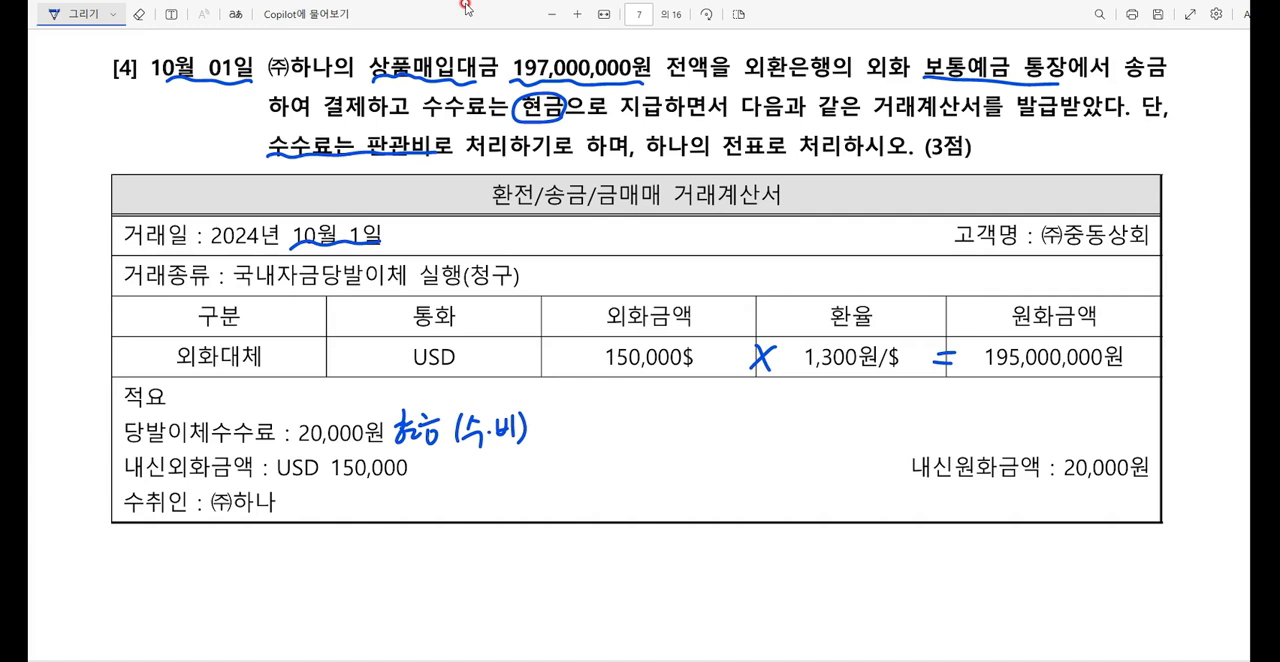
Step: Draw a down arrow under the 1,300원/$ rate and write 9/10 above 상품매입대금
left_click_drag(846, 369, 845, 398)
left_click_drag(837, 384, 855, 385)
mouse_move(382, 34)
left_mouse_down()
mouse_move(392, 56)
mouse_move(420, 41)
left_mouse_up()
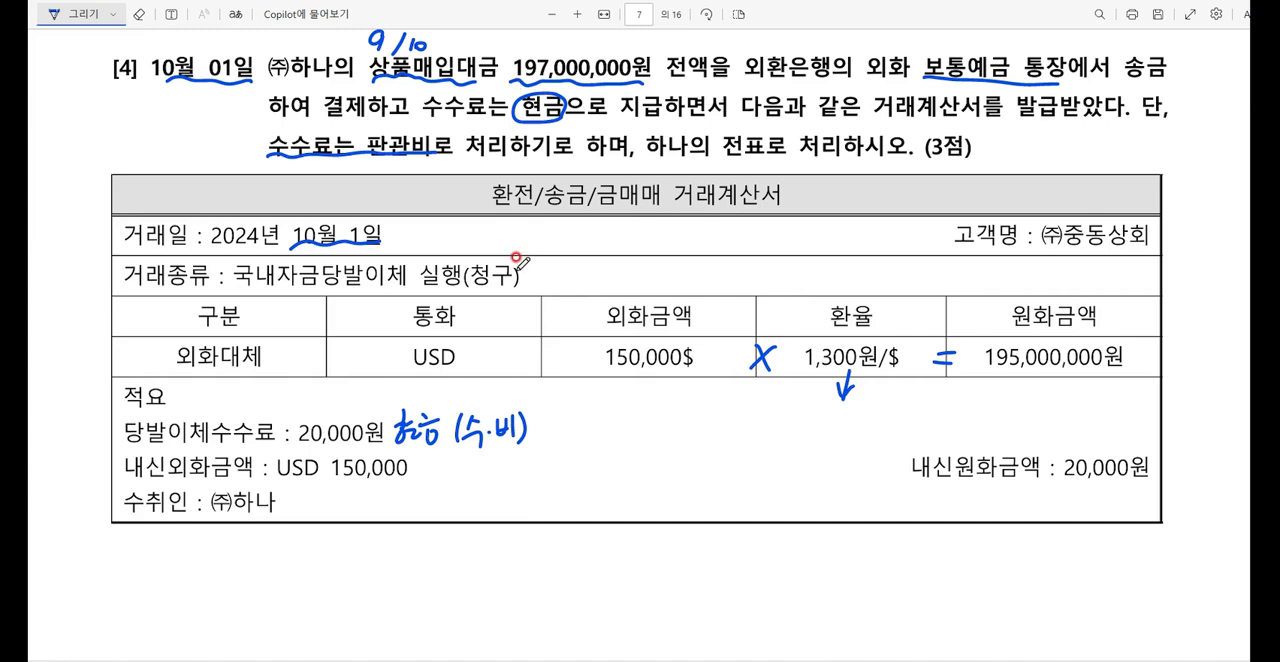
Step: Handwrite the debit 외상매입금 197,000,000 below the question [4] statement and draw the debit/credit divider line
mouse_move(416, 538)
left_mouse_down()
mouse_move(426, 558)
mouse_move(438, 554)
left_mouse_up()
mouse_move(440, 528)
left_mouse_down()
mouse_move(440, 560)
mouse_move(514, 546)
mouse_move(516, 564)
mouse_move(600, 562)
left_mouse_up()
left_click_drag(612, 536, 614, 558)
mouse_move(628, 548)
left_mouse_down()
mouse_move(632, 560)
mouse_move(664, 542)
mouse_move(714, 544)
left_mouse_up()
left_click_drag(790, 528, 786, 620)
Step: Handwrite the credit 보·예 195,000,000 in the question [4] entry and underline 195,000,000원 in the table
left_click_drag(824, 530, 826, 552)
mouse_move(836, 532)
left_mouse_down()
mouse_move(848, 560)
mouse_move(864, 550)
left_mouse_up()
left_click_drag(866, 538, 886, 560)
left_click_drag(892, 530, 892, 562)
left_click_drag(984, 368, 1106, 382)
mouse_move(936, 530)
left_mouse_down()
mouse_move(928, 564)
mouse_move(950, 560)
left_mouse_up()
left_click_drag(966, 534, 972, 562)
left_click_drag(982, 560, 1028, 552)
left_click_drag(1034, 546, 1062, 544)
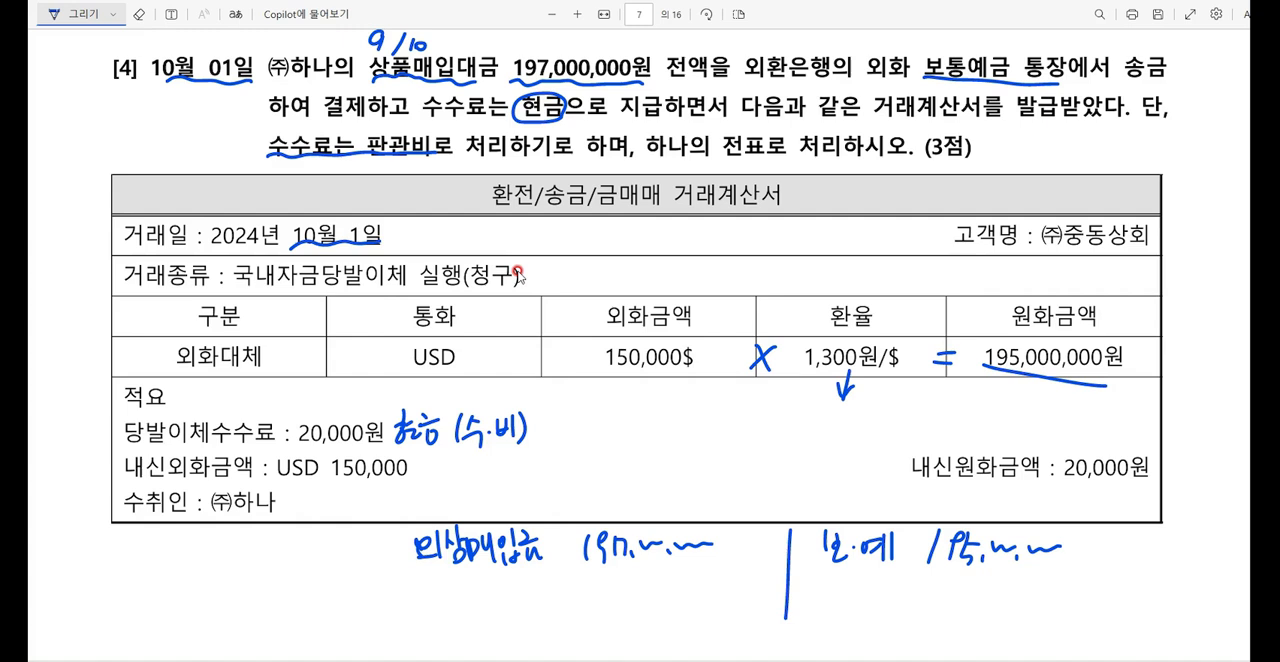
Step: Handwrite the credit 현금 20,000 beneath 보·예 in the question [4] entry
left_click_drag(833, 565, 852, 590)
left_click_drag(864, 566, 880, 584)
mouse_move(868, 588)
left_mouse_down()
mouse_move(980, 586)
mouse_move(988, 574)
left_mouse_up()
left_click_drag(997, 579, 1042, 572)
Step: Handwrite the debit 수수료비용 (판) 20,000 beneath 외상매입금 in the question [4] entry
mouse_move(402, 576)
left_mouse_down()
mouse_move(400, 594)
mouse_move(416, 600)
left_mouse_up()
mouse_move(418, 576)
left_mouse_down()
mouse_move(434, 602)
mouse_move(460, 600)
left_mouse_up()
mouse_move(468, 578)
left_mouse_down()
mouse_move(470, 596)
mouse_move(484, 590)
left_mouse_up()
mouse_move(482, 582)
left_mouse_down()
mouse_move(526, 604)
mouse_move(546, 590)
left_mouse_up()
left_click_drag(546, 578, 564, 596)
left_click_drag(566, 576, 570, 600)
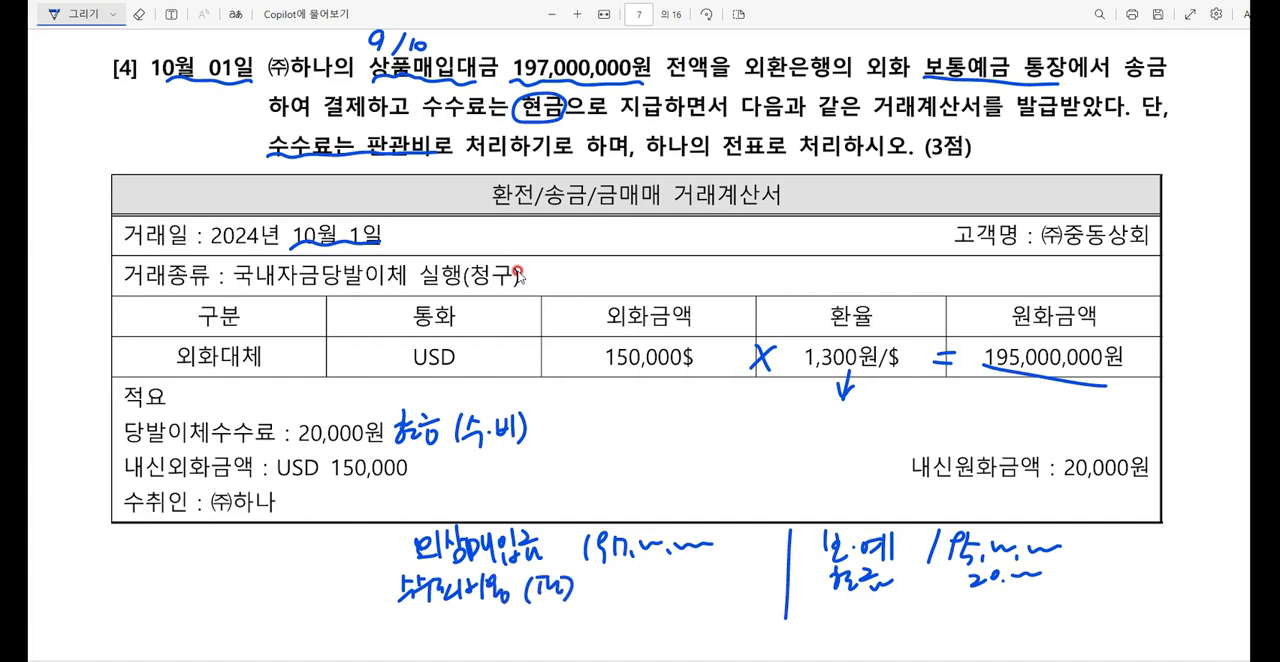
left_click_drag(640, 574, 656, 584)
left_click_drag(658, 572, 668, 596)
left_click_drag(674, 580, 720, 570)
Step: Handwrite the credit 외환차익 2,000,000 beneath 현금 in the question [4] entry
left_click_drag(834, 604, 836, 616)
mouse_move(828, 620)
left_mouse_down()
mouse_move(844, 622)
mouse_move(846, 640)
left_mouse_up()
left_click_drag(854, 602, 868, 610)
left_click_drag(856, 612, 874, 626)
mouse_move(874, 612)
left_mouse_down()
mouse_move(878, 634)
mouse_move(902, 634)
left_mouse_up()
left_click_drag(904, 612, 916, 614)
left_click_drag(922, 596, 922, 624)
mouse_move(920, 618)
left_mouse_down()
mouse_move(930, 630)
mouse_move(996, 624)
mouse_move(1072, 602)
left_mouse_up()
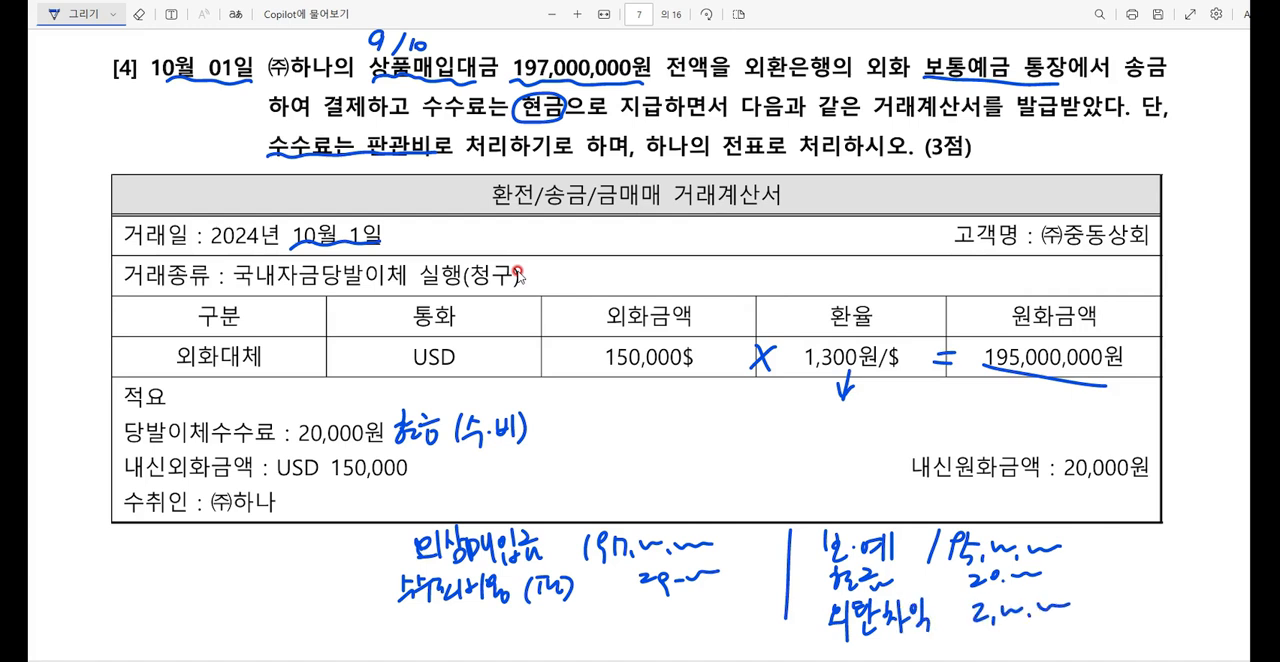
Step: Switch to 케이렙, open 일반전표입력, and set the voucher date to October 1, 2024
left_click(797, 659)
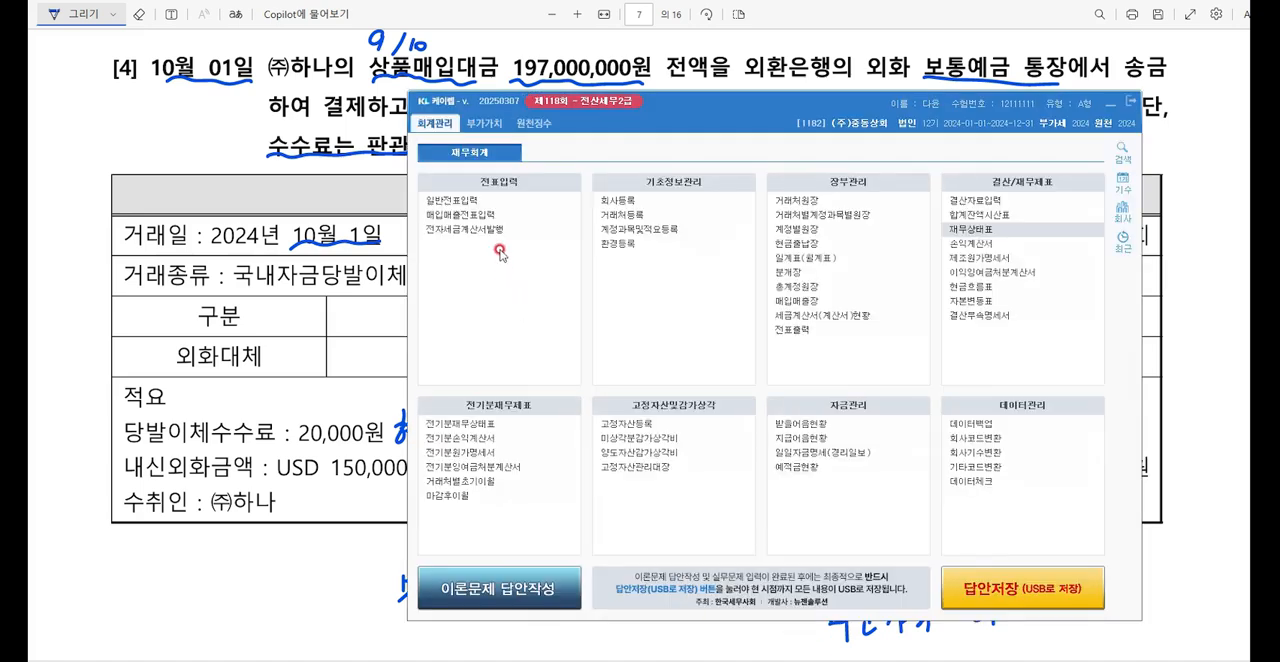
left_click(1110, 101)
key("alt+Tab")
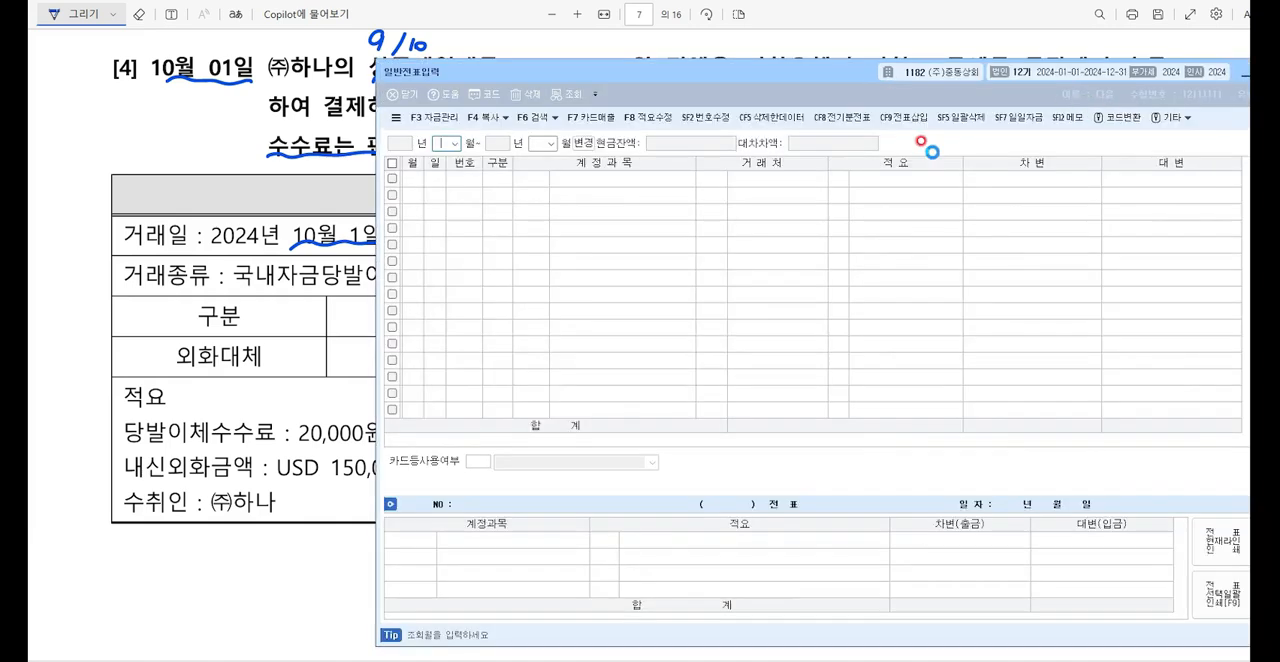
mouse_move(848, 72)
left_mouse_down()
mouse_move(747, 82)
mouse_move(747, 242)
left_mouse_up()
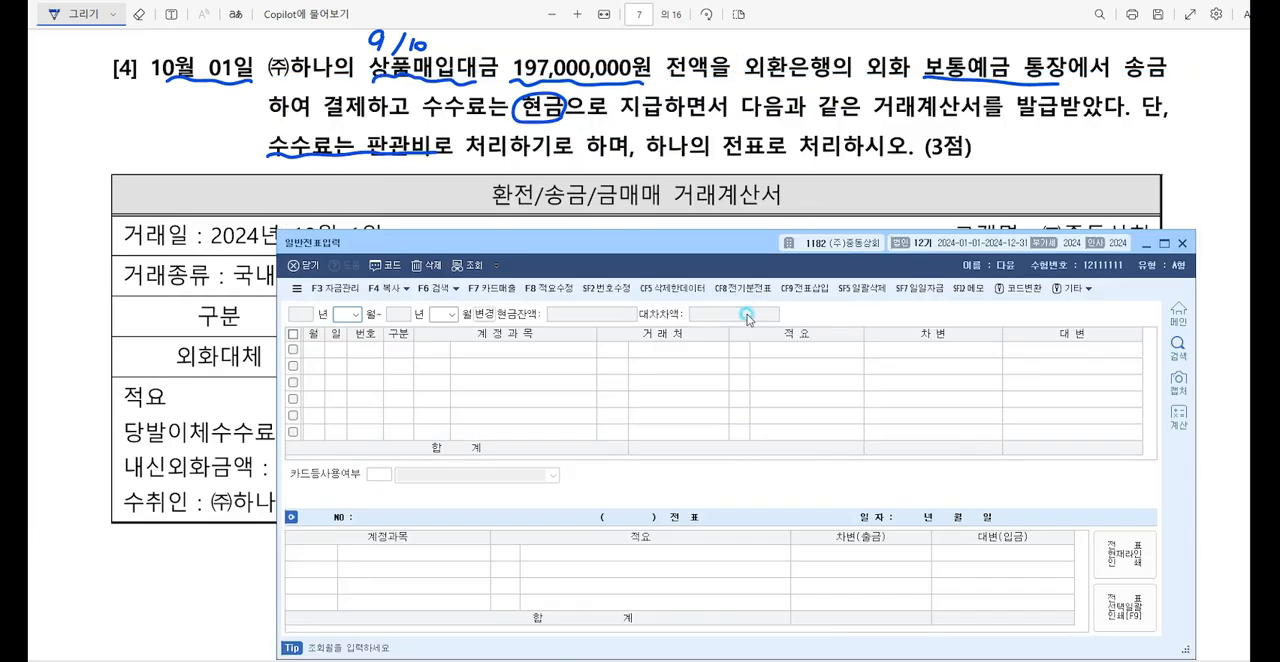
type("10")
key("Return")
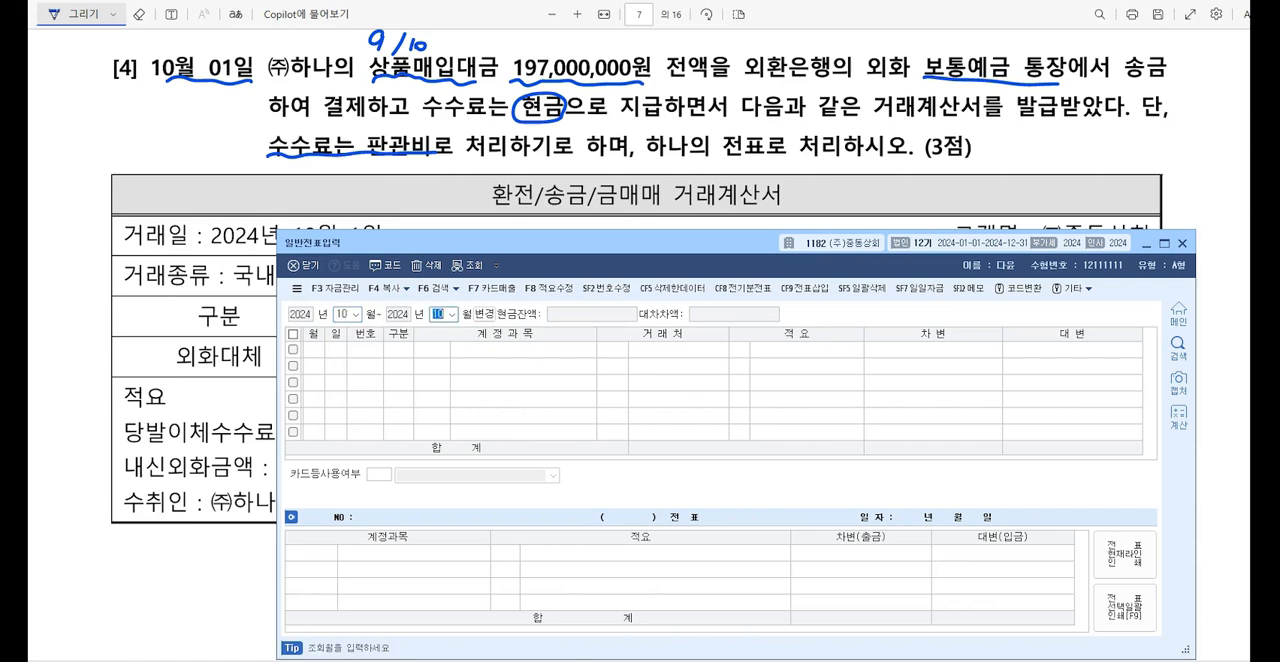
key("Return")
key("Return")
type("1")
Step: Start the October 1 voucher with a debit line using the account 외상매입금
key("Return")
type("3")
key("Return")
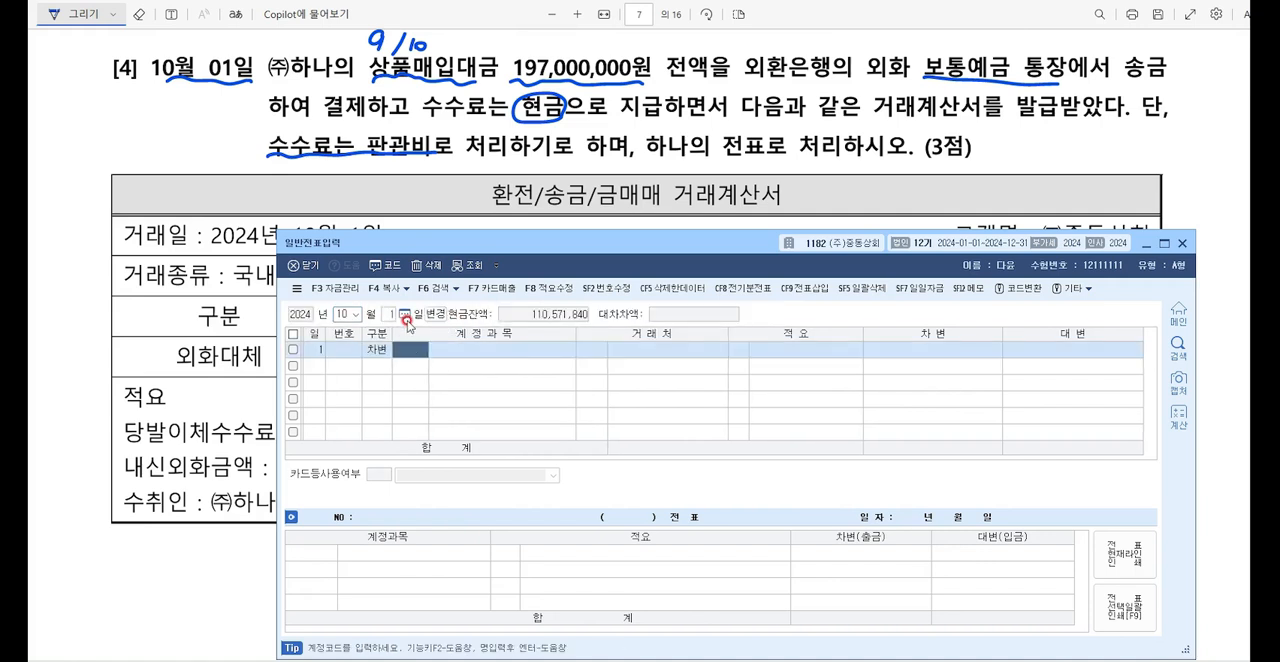
type("매")
key("BackSpace")
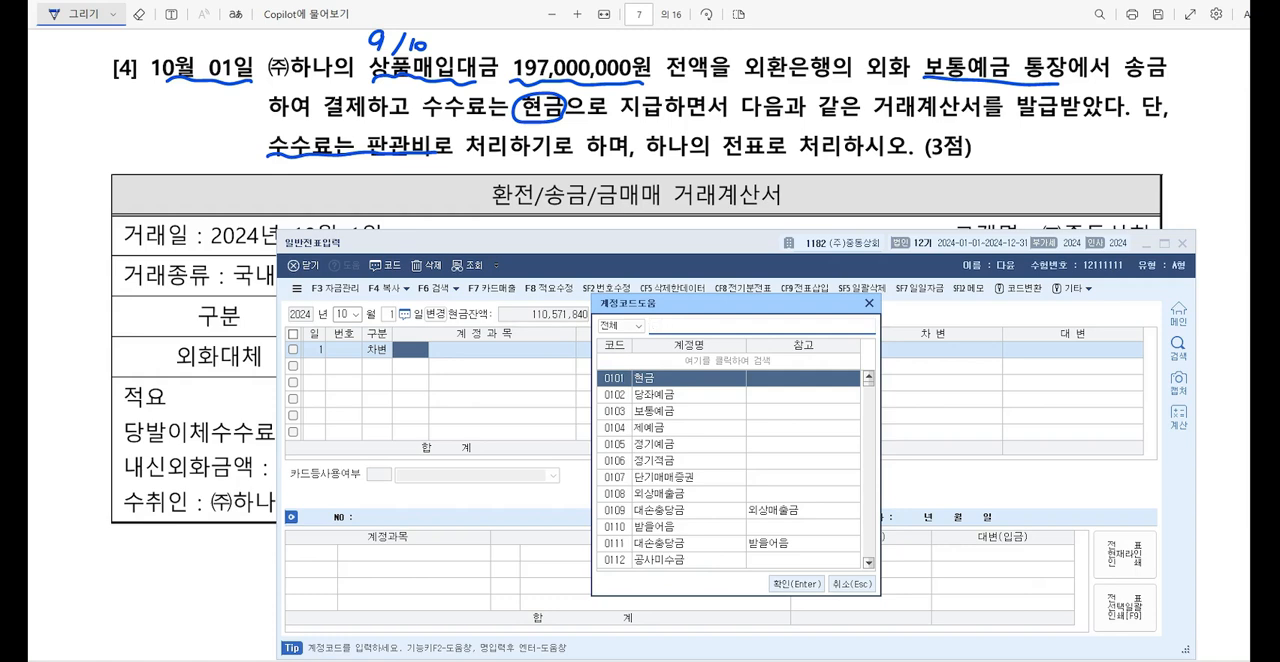
type("외상매입")
key("Return")
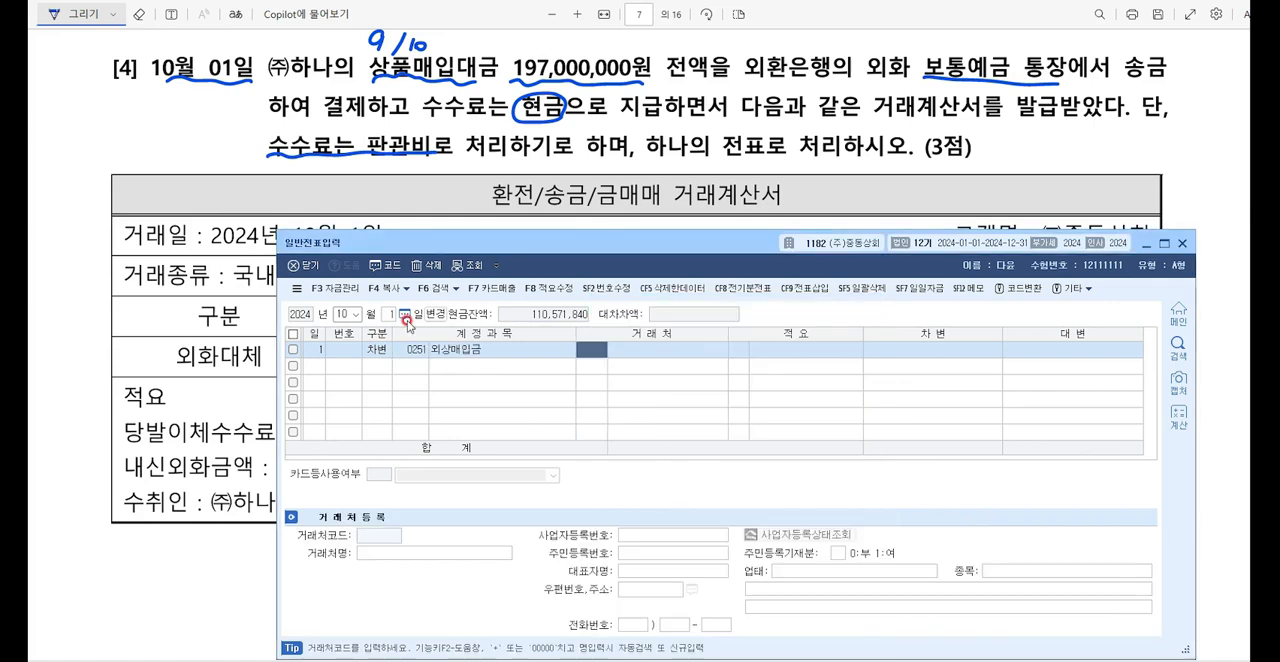
Step: Assign the trading partner (주)하나 to the 외상매입금 line and enter a debit of 197,000,000
key("F2")
type("하나")
key("Return")
key("Return")
key("Return")
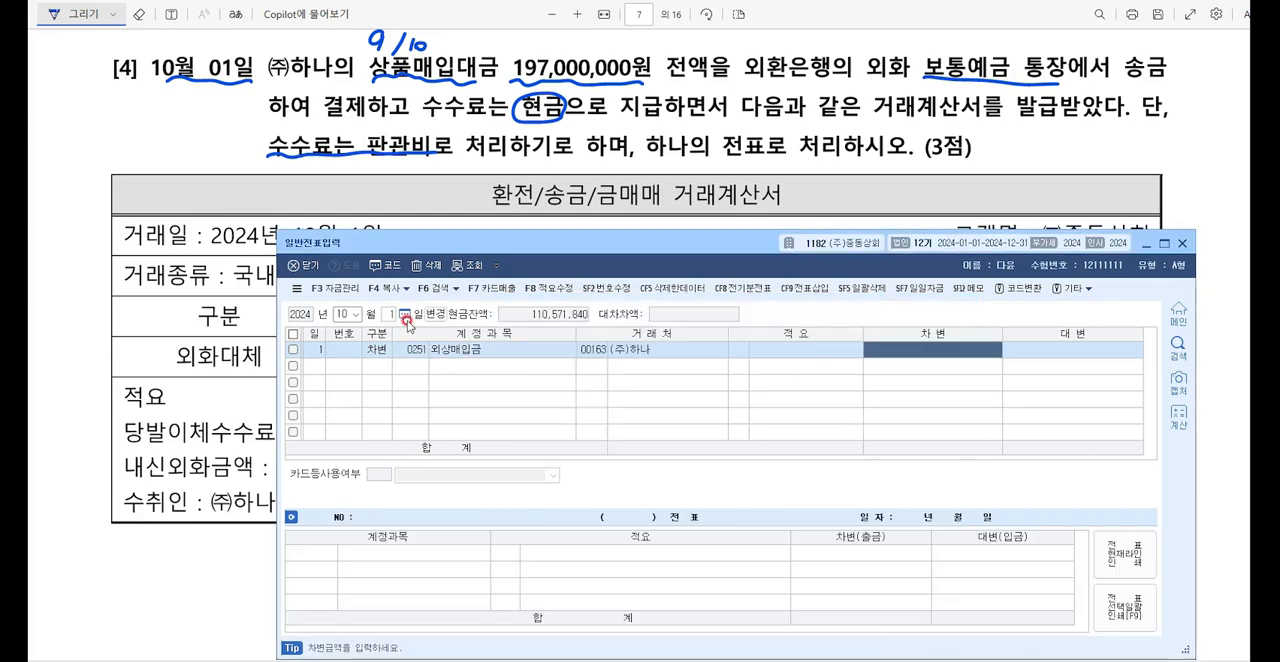
type("197000000")
key("Return")
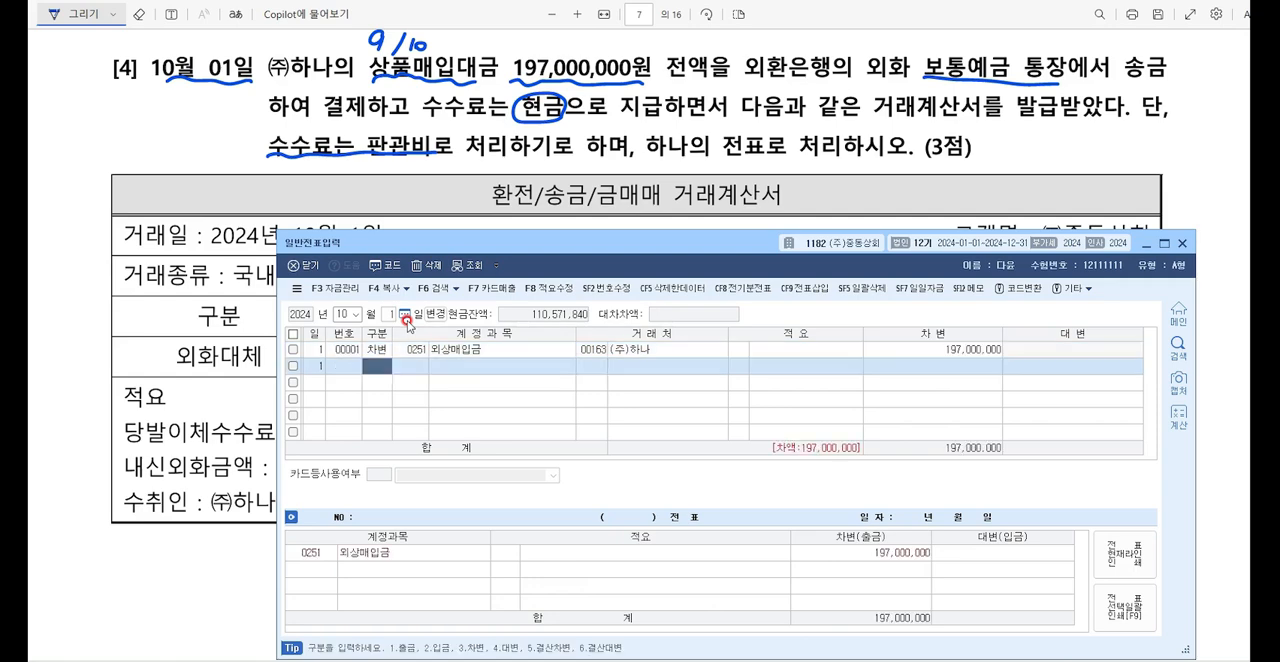
Step: Add a debit line for 수수료비용 under 판매관리비 (0831) with an amount of 20,000
type("3")
key("F2")
type("수수료비")
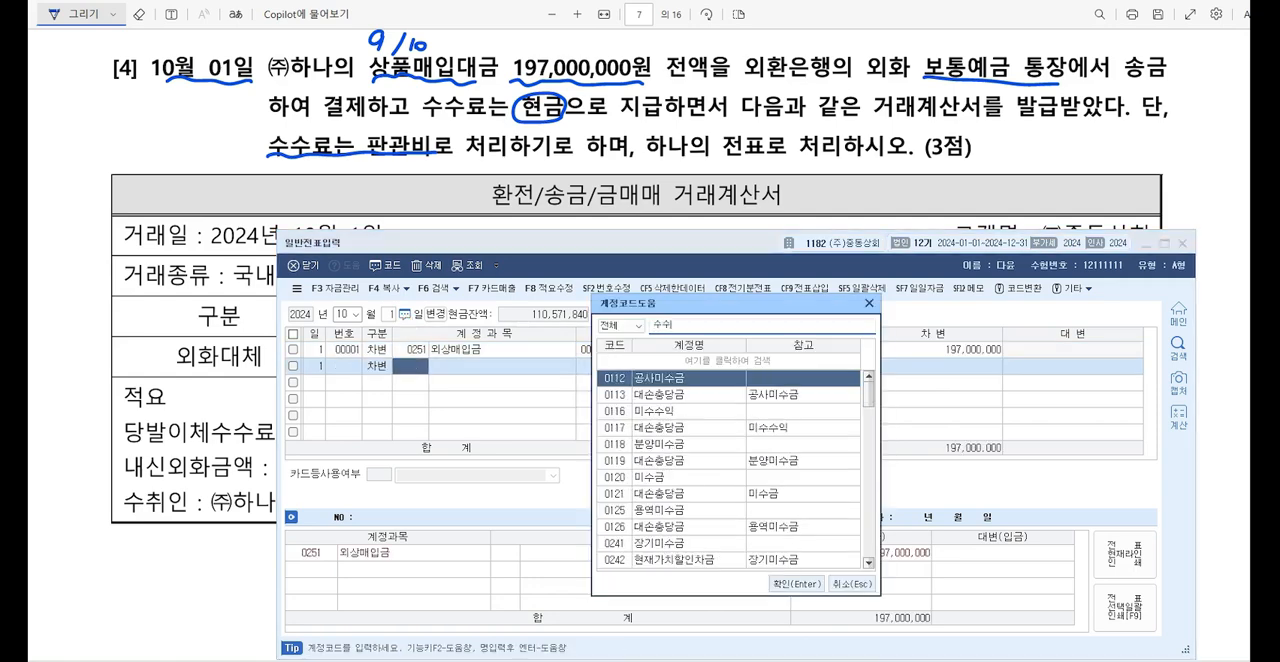
key("Down")
key("Down")
key("Down")
key("Down")
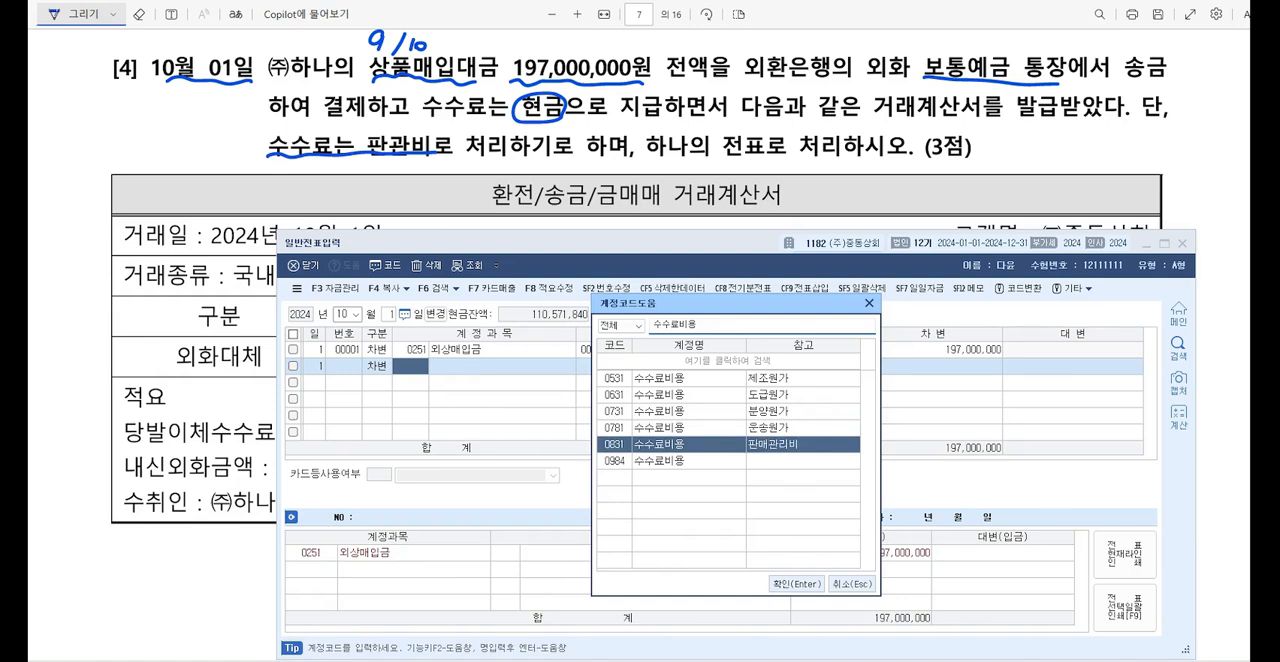
key("Return")
key("Return")
key("Return")
type("200000")
Step: Add a credit line for 보통예금 of 195,000,000 to the October 1 voucher
key("Return")
type("4")
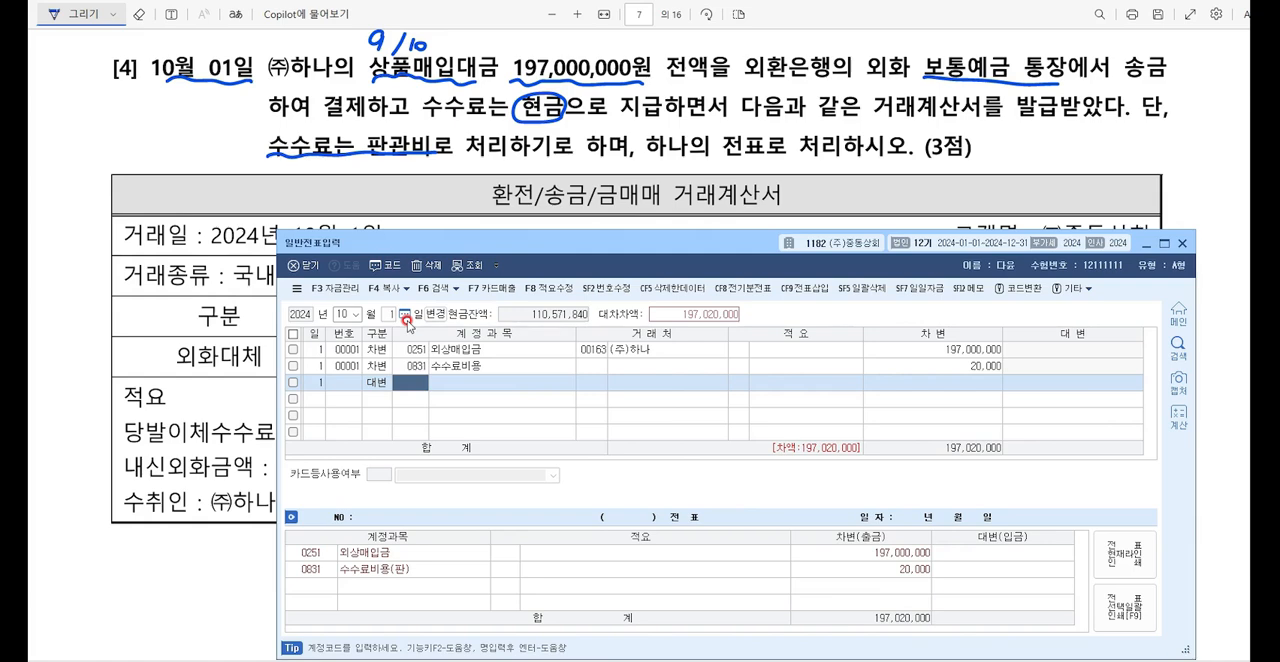
key("F2")
type("보통예금")
key("Return")
key("Return")
key("Return")
type("195000000")
Step: Add a credit line for 현금 of 20,000 to the October 1 voucher
key("Return")
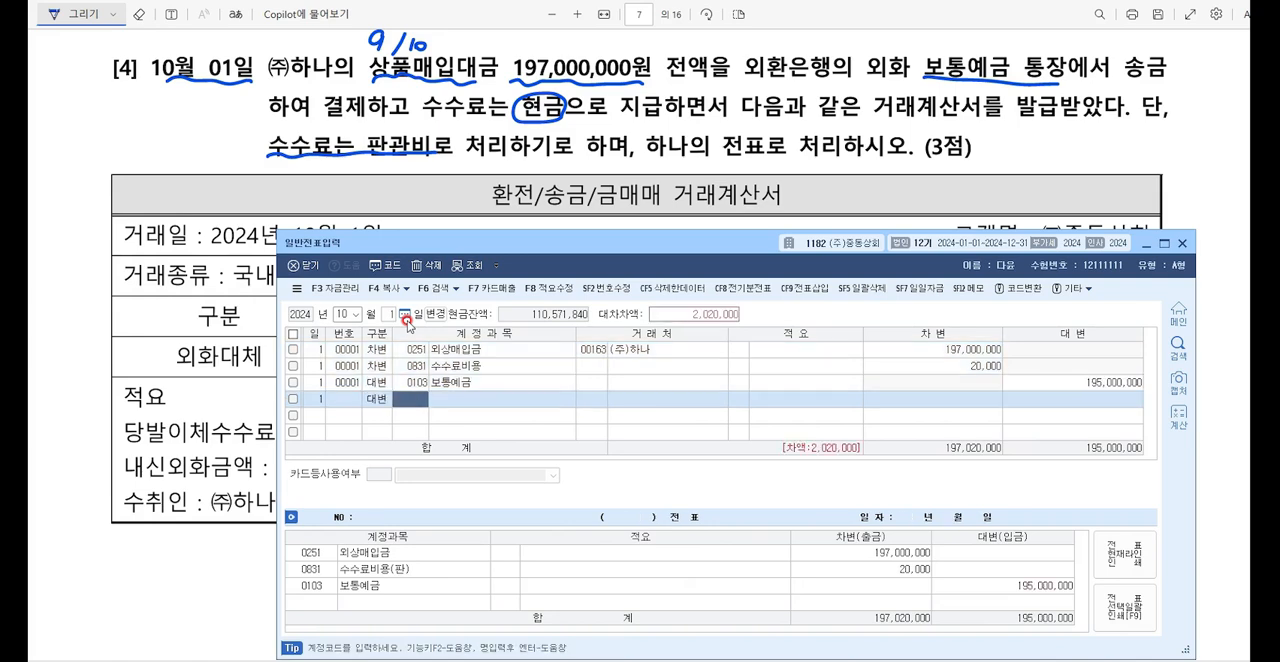
key("F2")
type("현금")
key("Return")
key("Return")
key("Return")
key("Return")
type("200000")
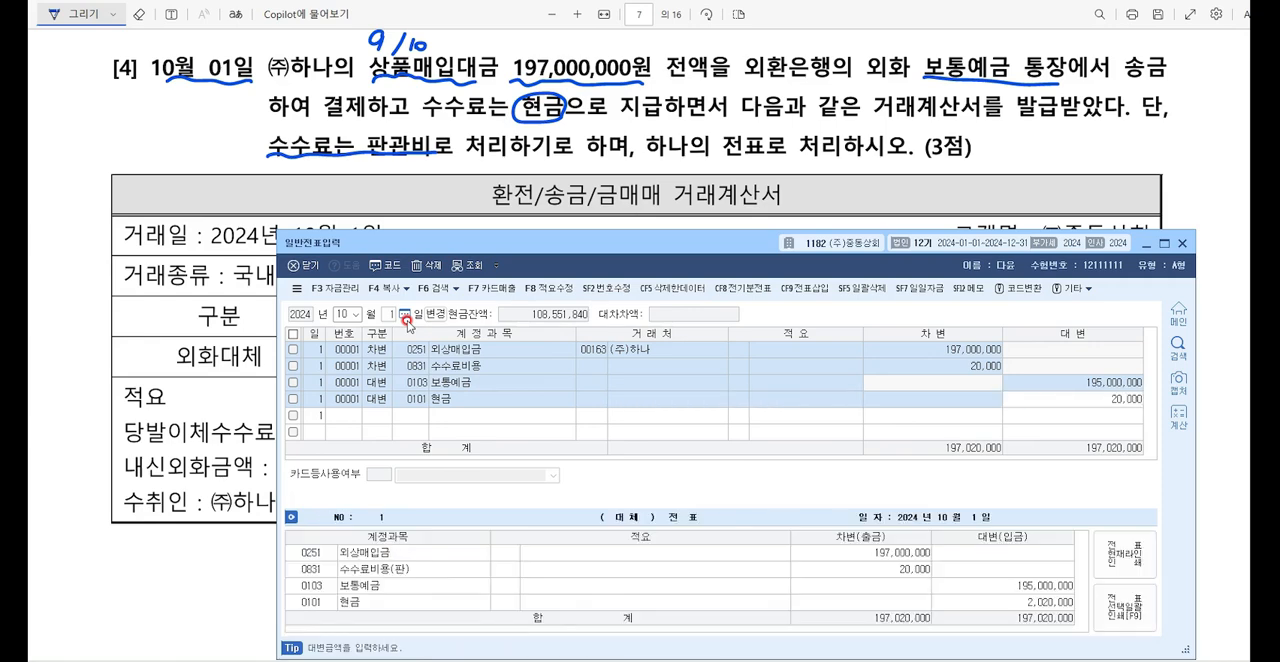
key("Return")
Step: Balance the October 1 voucher with a credit line for 외환차익 of 2,000,000
key("F2")
type("외화")
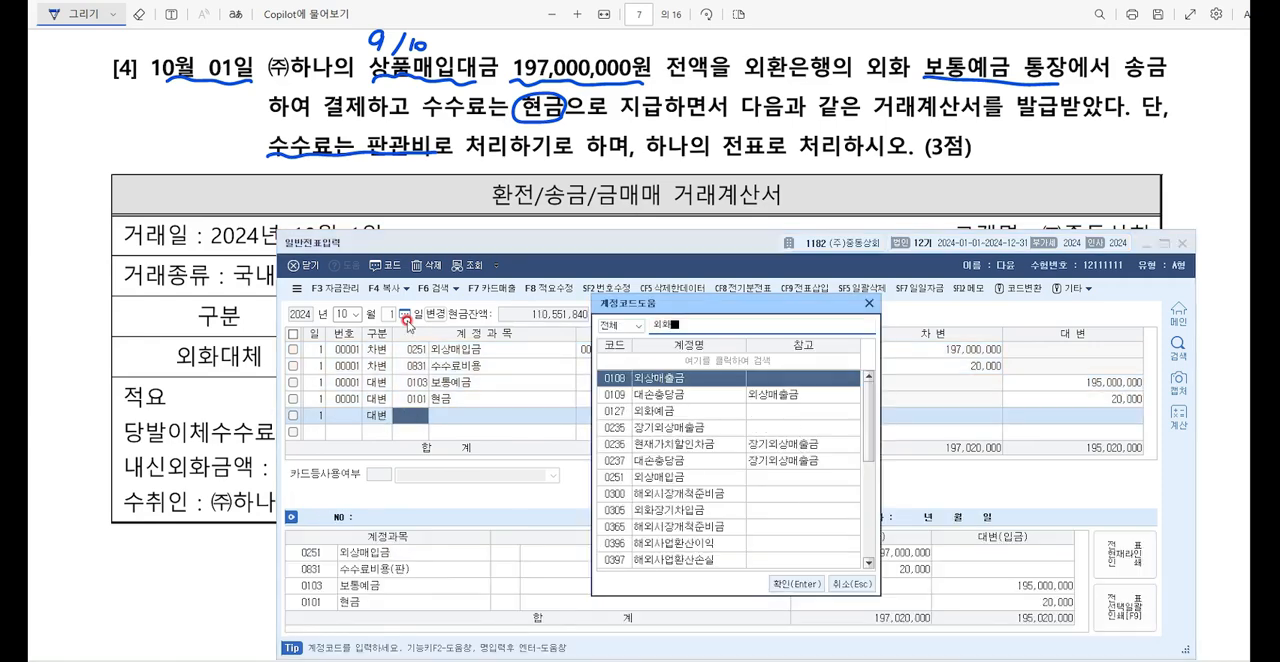
type("차익")
key("Return")
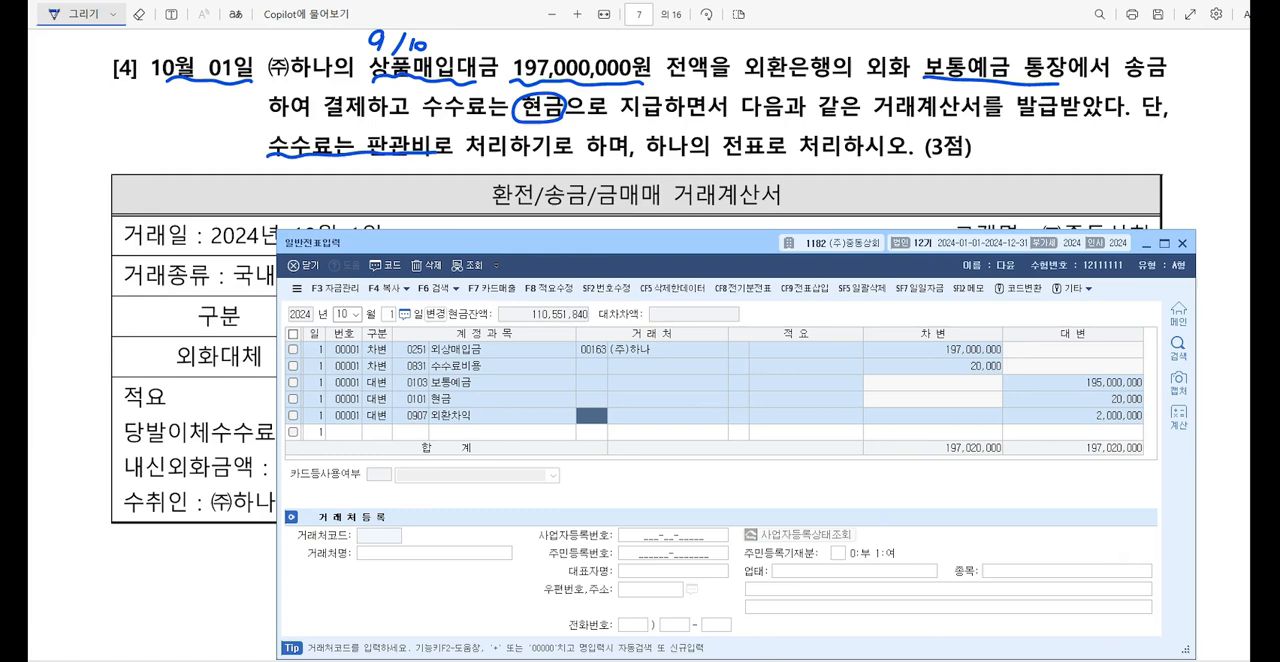
Step: Return to the exam PDF, underline 확정급여형(DB형) in question [5], and handwrite 퇴직연금운용자산 with an arrow from it
key("alt+Tab")
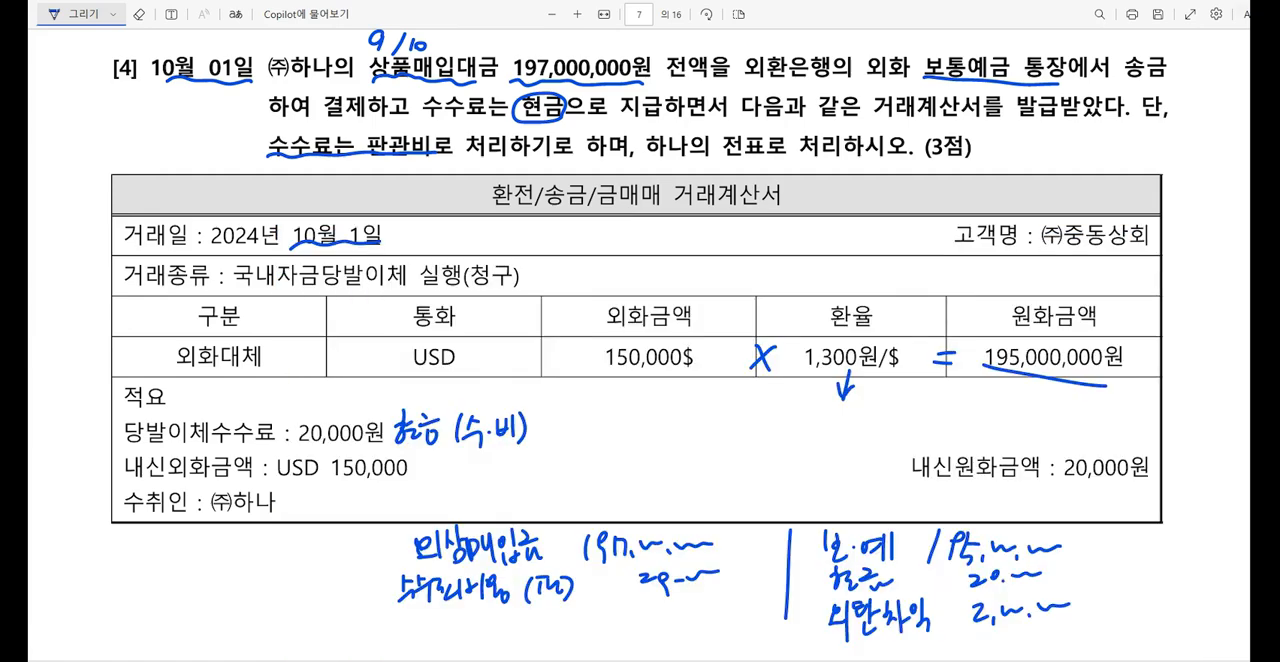
scroll(1200, 108, "down", 8)
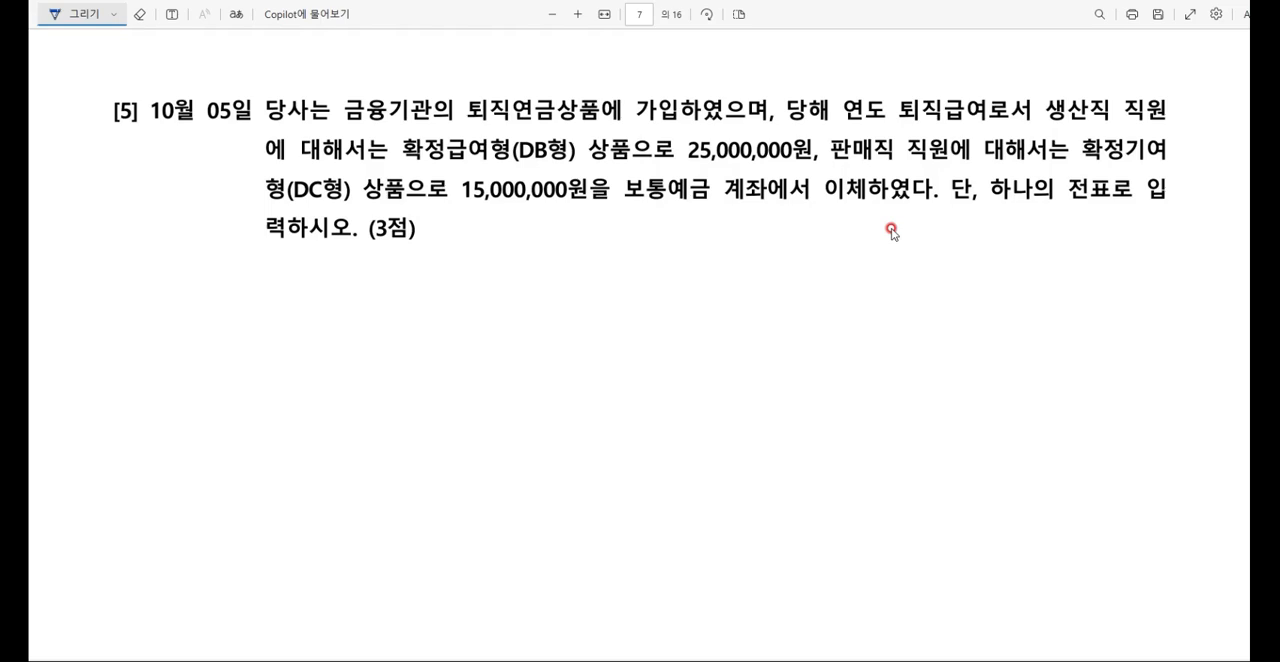
left_click_drag(400, 160, 538, 164)
mouse_move(460, 166)
left_mouse_down()
mouse_move(490, 248)
mouse_move(481, 260)
mouse_move(582, 264)
mouse_move(610, 240)
mouse_move(606, 262)
mouse_move(644, 246)
mouse_move(658, 262)
mouse_move(708, 250)
left_mouse_up()
left_click_drag(702, 254, 716, 262)
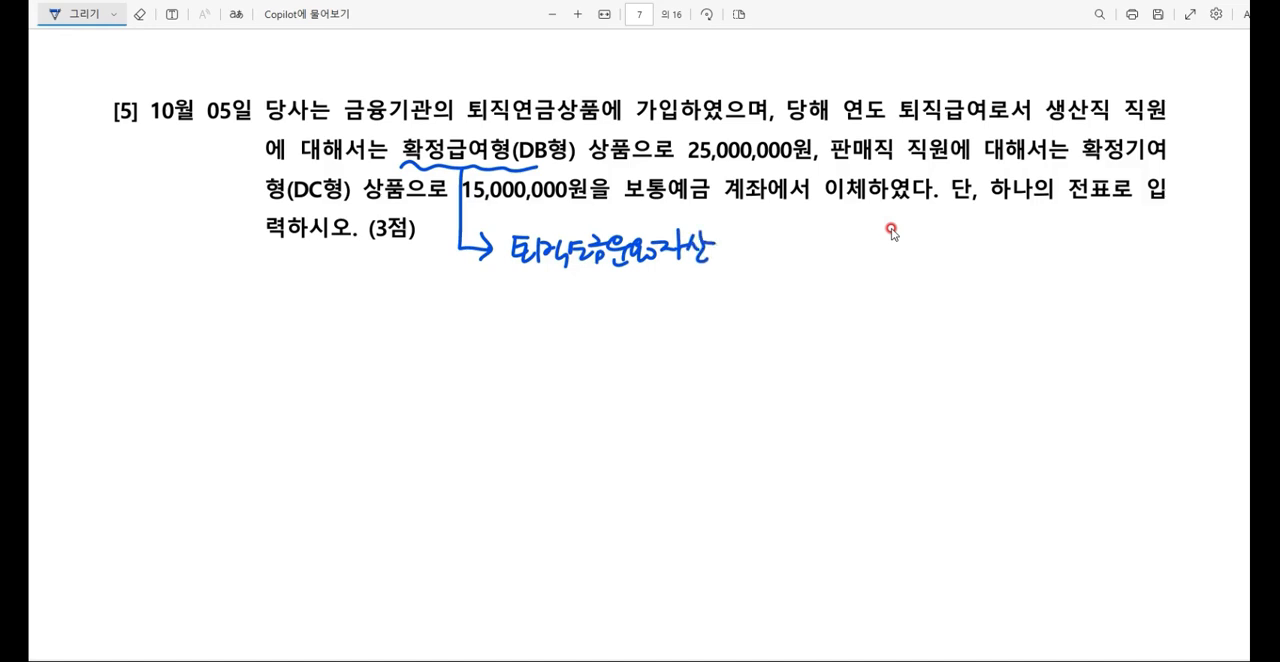
Step: Underline 판매직 and 확정기여 in question [5] and handwrite 퇴직급여 (판) with an arrow from 확정기여
left_click_drag(844, 155, 900, 156)
mouse_move(1088, 156)
left_mouse_down()
mouse_move(1150, 152)
mouse_move(1064, 236)
mouse_move(1090, 252)
left_mouse_up()
mouse_move(1080, 240)
left_mouse_down()
mouse_move(1082, 260)
mouse_move(1146, 254)
mouse_move(1158, 276)
mouse_move(1196, 256)
mouse_move(1196, 274)
left_mouse_up()
mouse_move(1156, 288)
left_mouse_down()
mouse_move(1148, 306)
mouse_move(1184, 296)
left_mouse_up()
left_click_drag(1174, 282, 1196, 306)
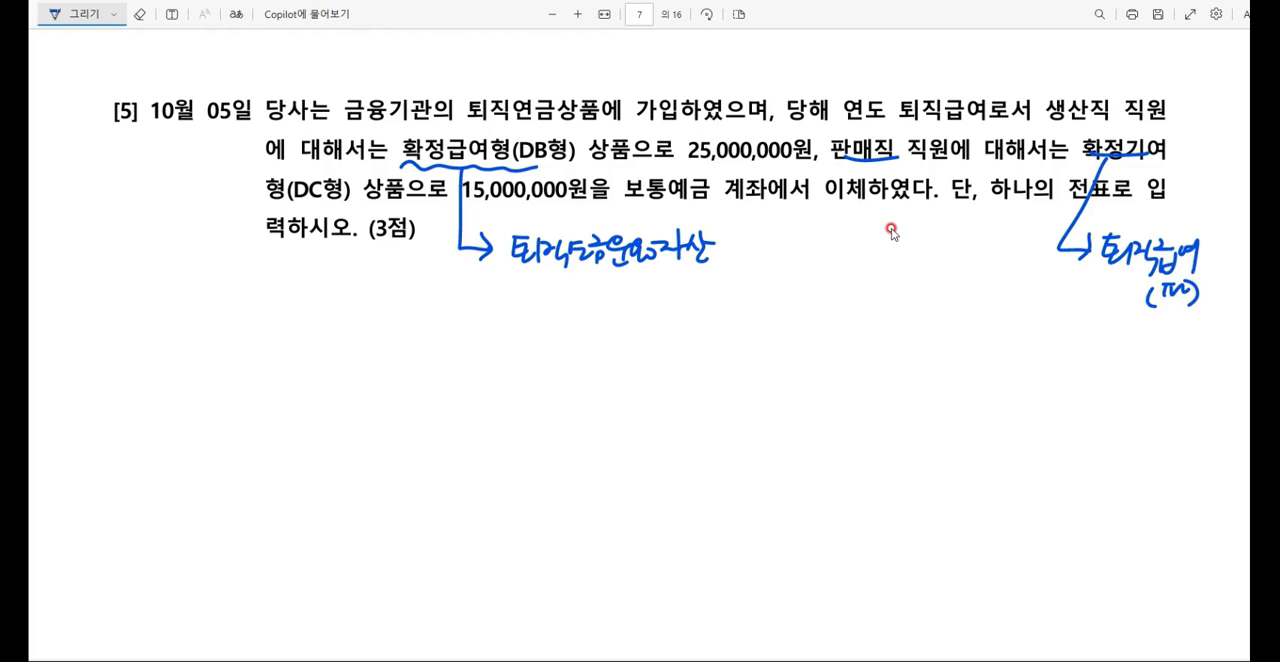
Step: Switch back to 일반전표입력 in 케이렙 and set the voucher date to October 5
key("alt+Tab")
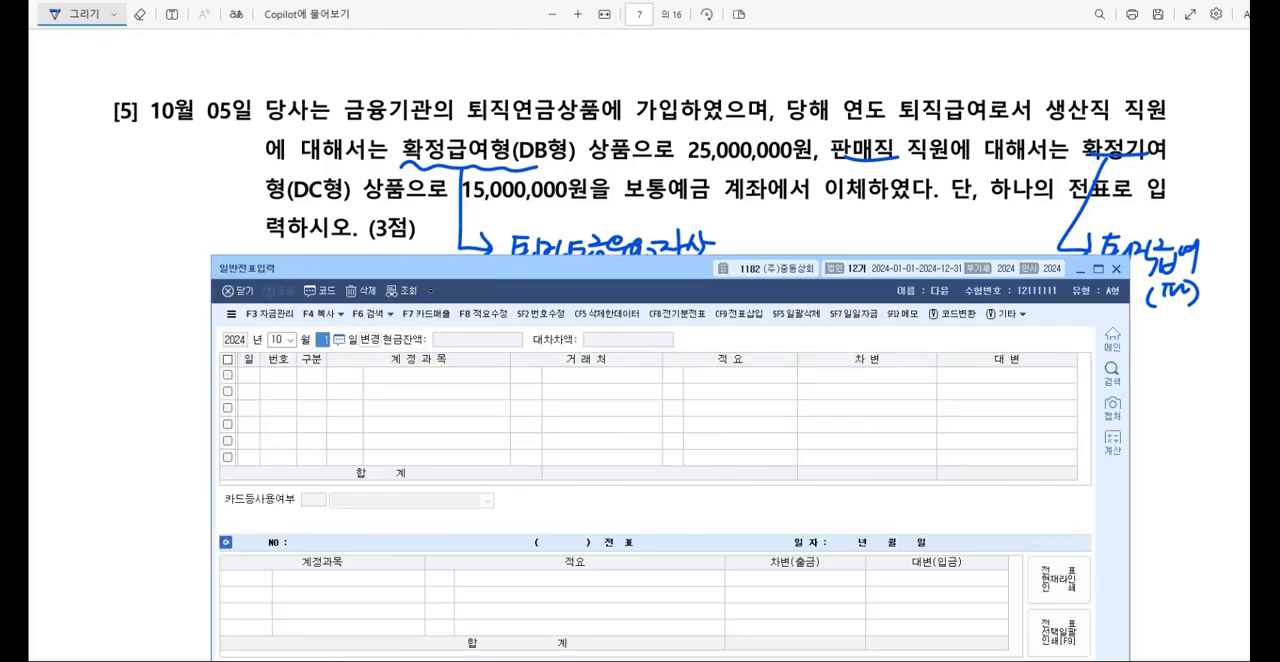
left_click(276, 340)
key("Return")
type("5")
key("Return")
Step: Enter a debit line for 퇴직연금운용자산 of 25,000,000 on October 5
type("3")
key("F2")
type("퇴직연")
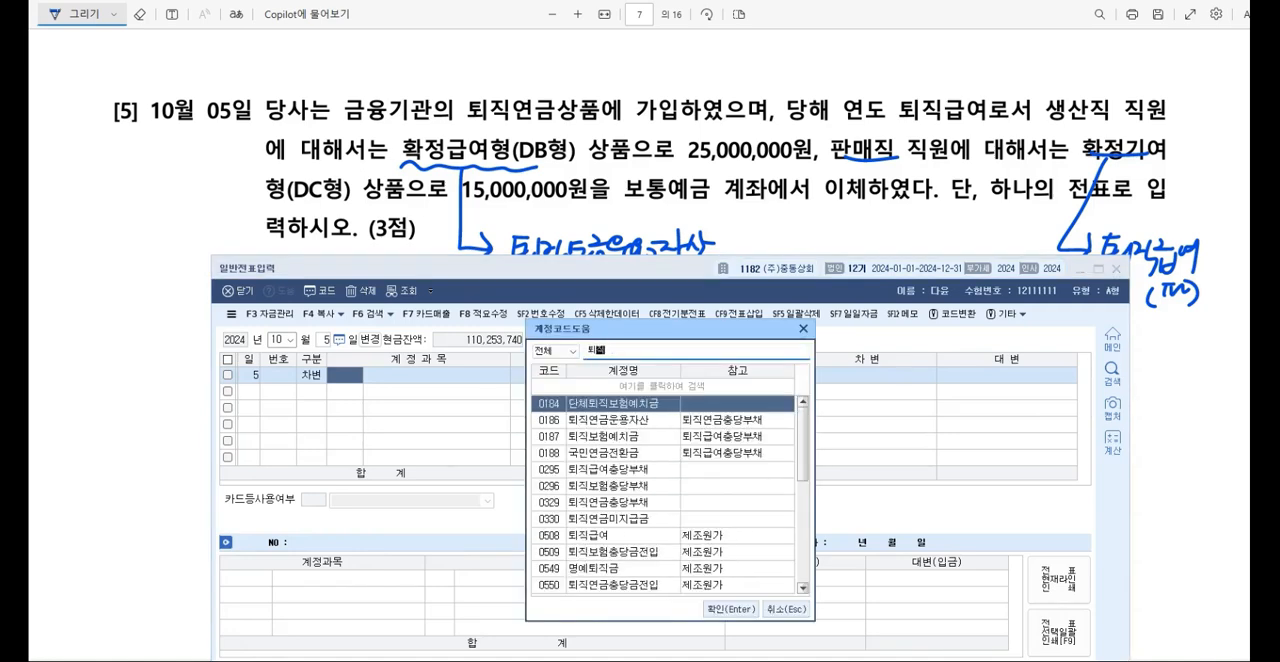
type("금운용")
key("Return")
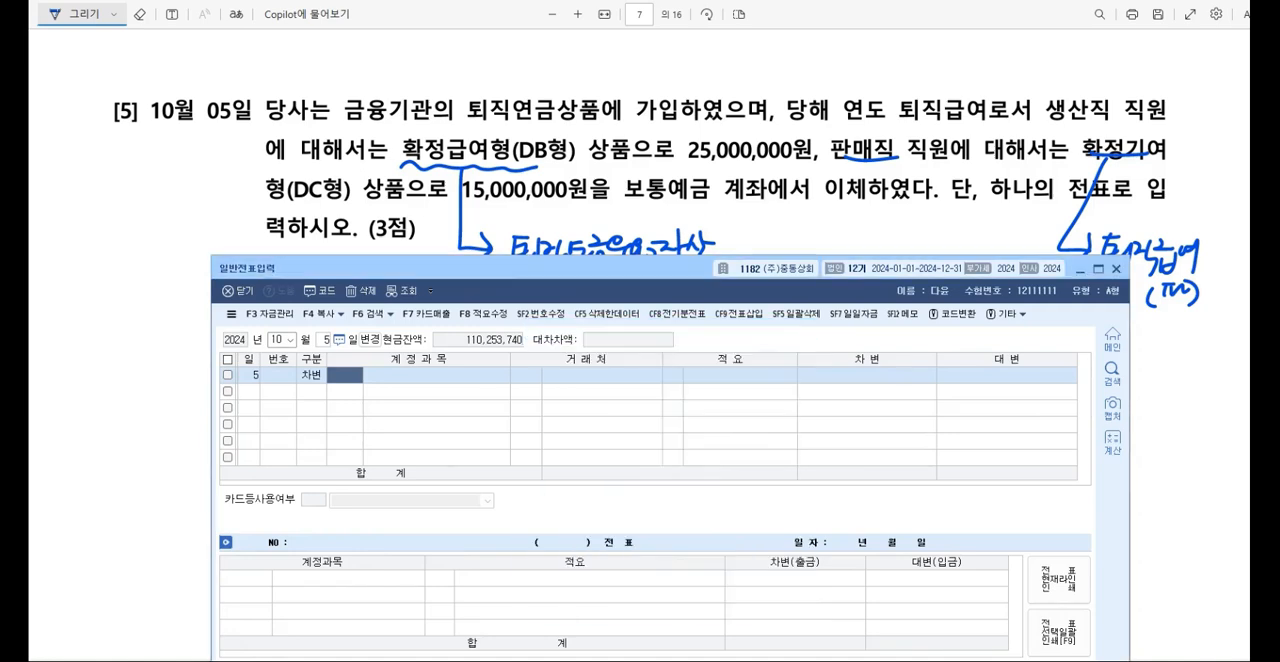
key("Return")
key("Return")
type("25000000")
key("Return")
Step: Add a debit line for 퇴직급여 under 판매관리비 (0806) with an amount of 15,000,000
type("3")
key("F2")
type("퇴직급예")
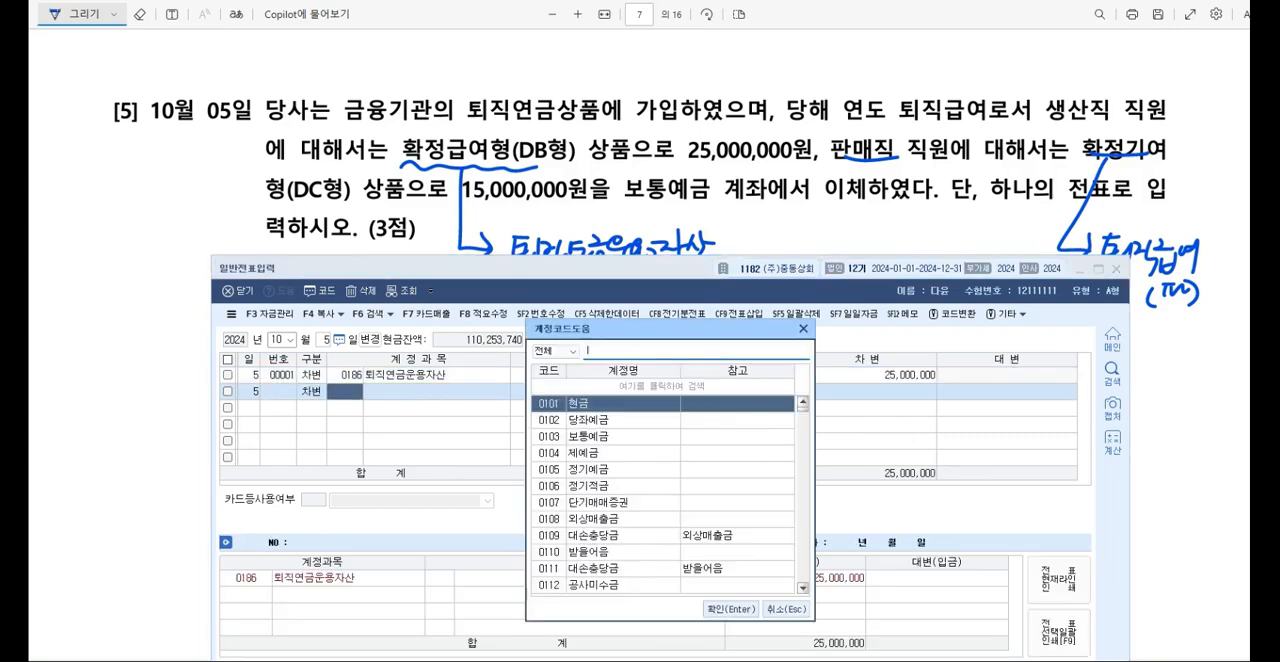
key("Down")
key("Down")
key("Down")
key("Down")
key("Down")
key("Down")
key("Down")
key("Down")
key("Down")
key("Return")
key("Return")
key("Return")
type("15000000")
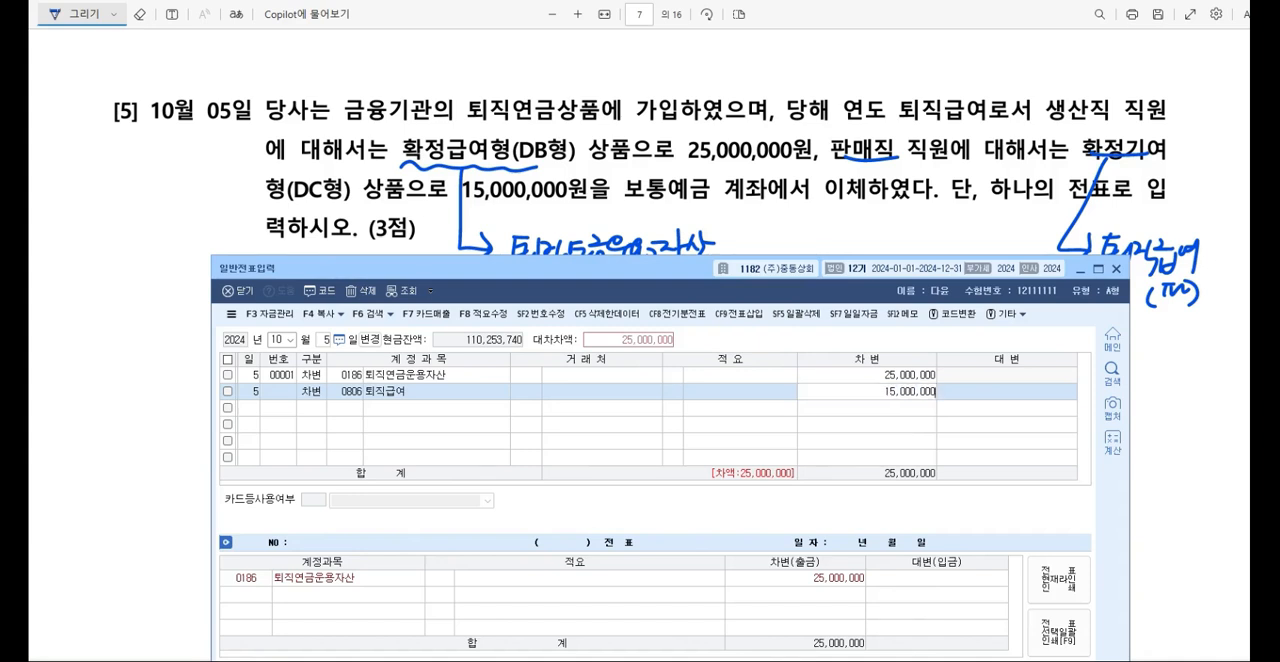
key("Return")
Step: Complete the first October 5 voucher with a credit line for 보통예금 of 40,000,000
key("4")
key("F2")
type("보통예금")
key("Return")
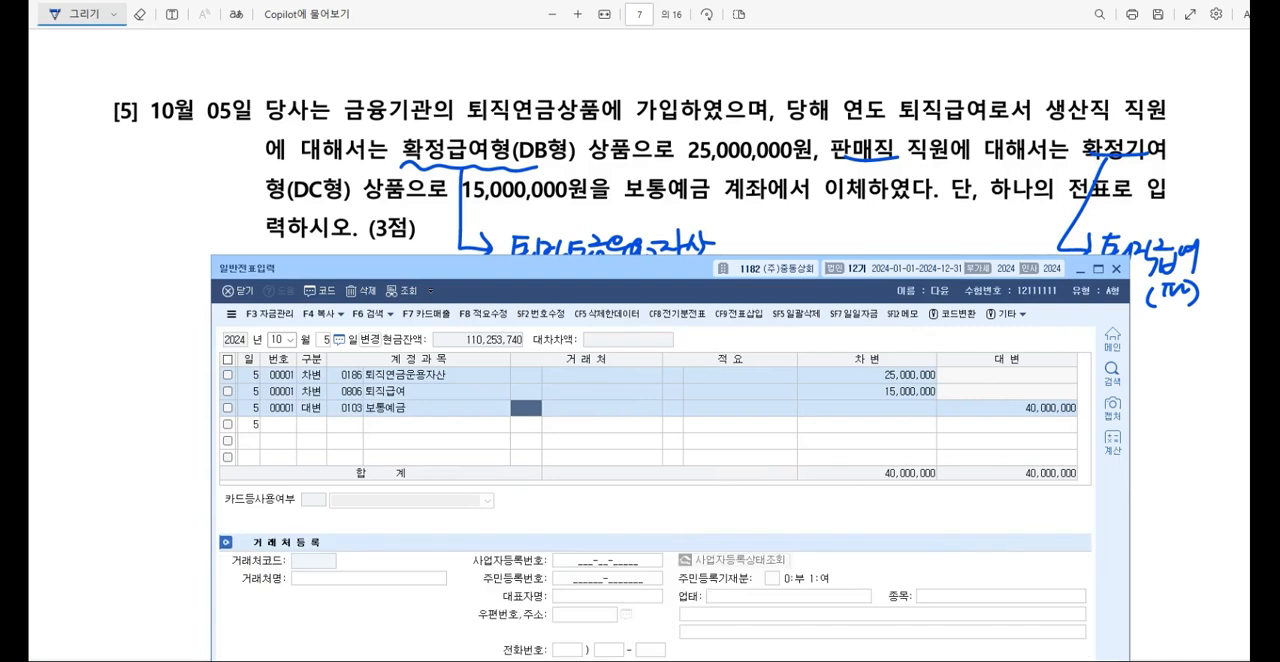
key("Return")
key("Return")
key("Return")
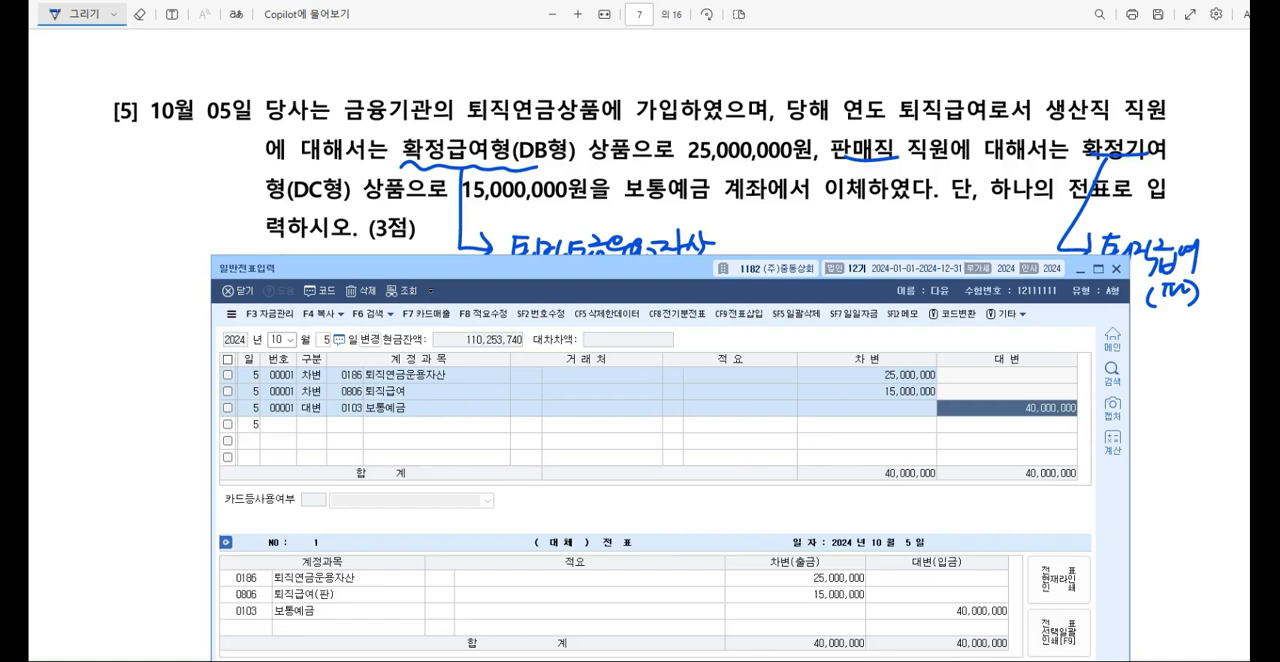
Step: Start a second October 5 voucher with a debit line for 퇴직연금운용자산 of 25,000,000
left_click(287, 376)
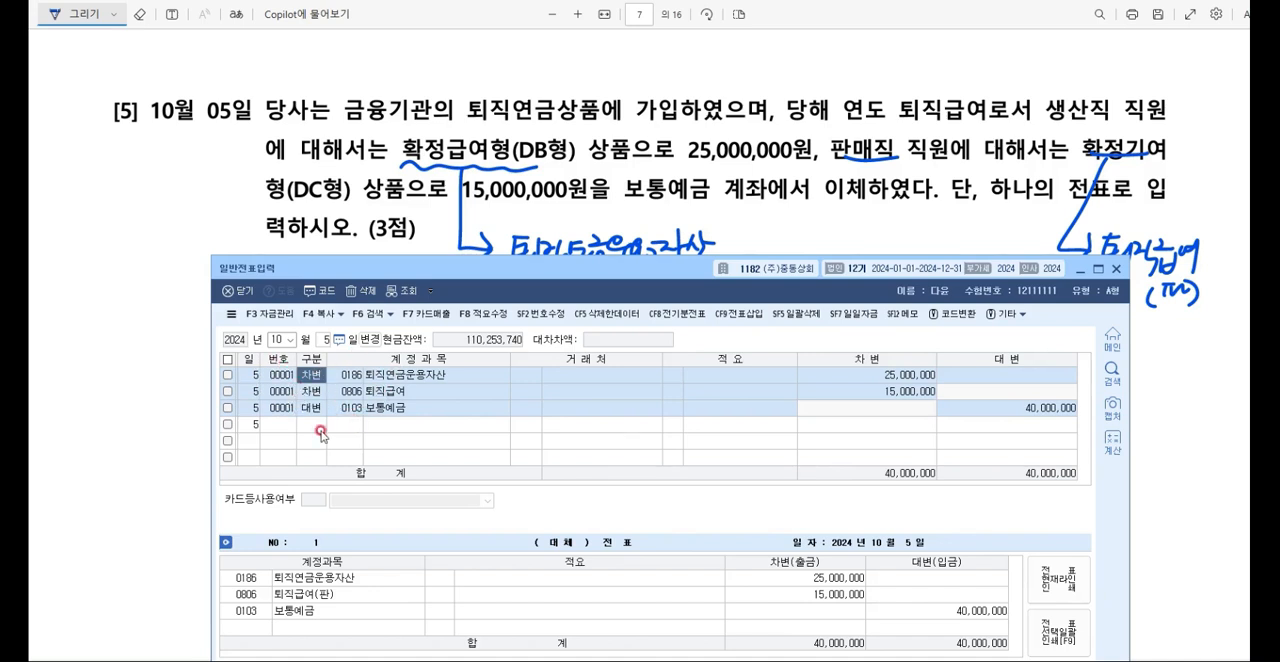
left_click(320, 428)
type("3")
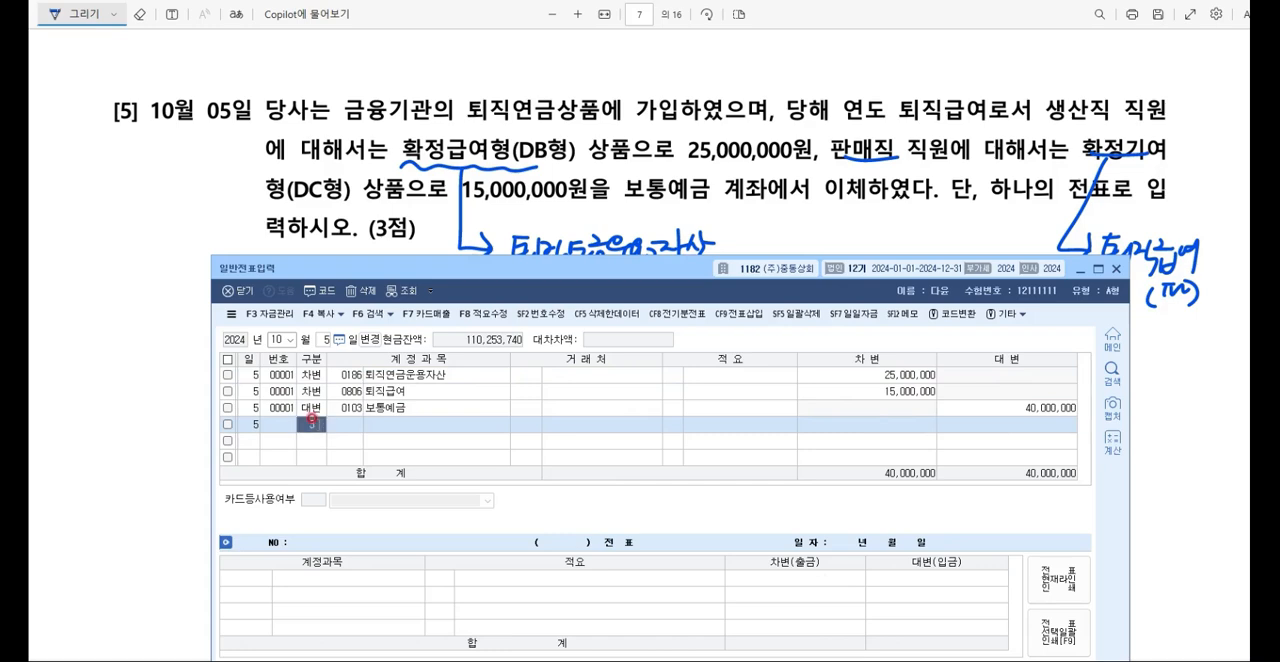
key("Return")
key("F2")
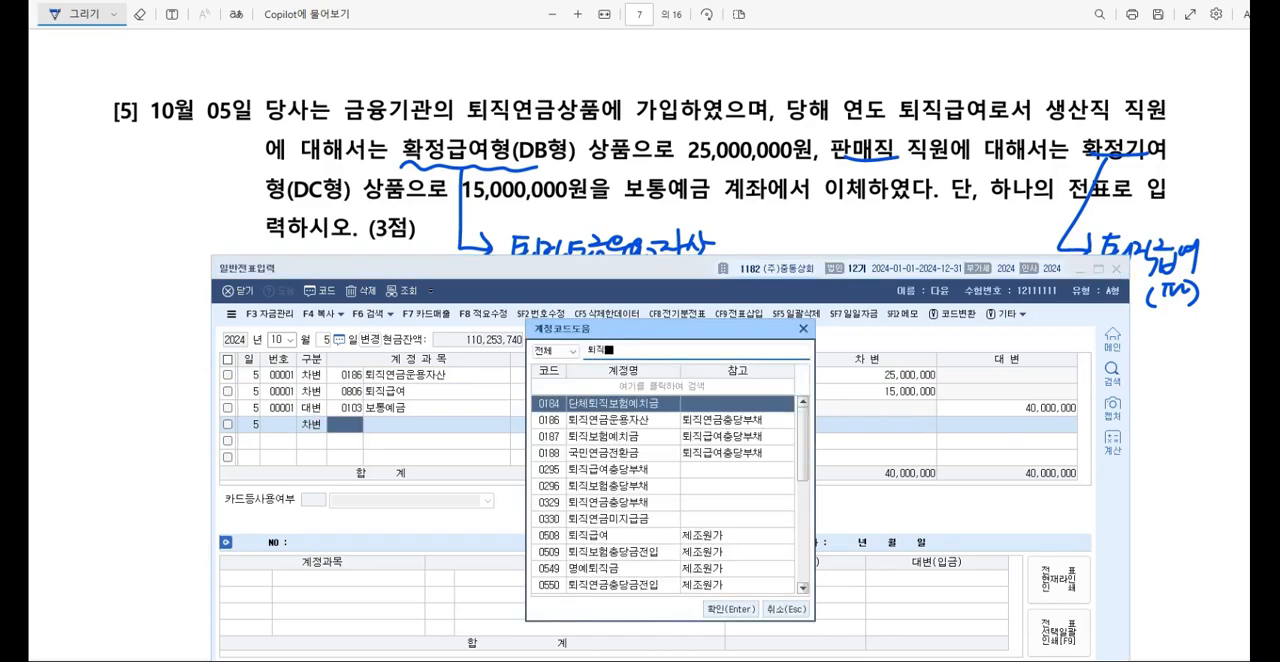
key("Down")
key("Return")
type("25000000")
key("Return")
Step: Complete the second October 5 voucher with a credit line for 보통예금 of 25,000,000
type("4")
key("F2")
type("보통예금")
key("Return")
key("Return")
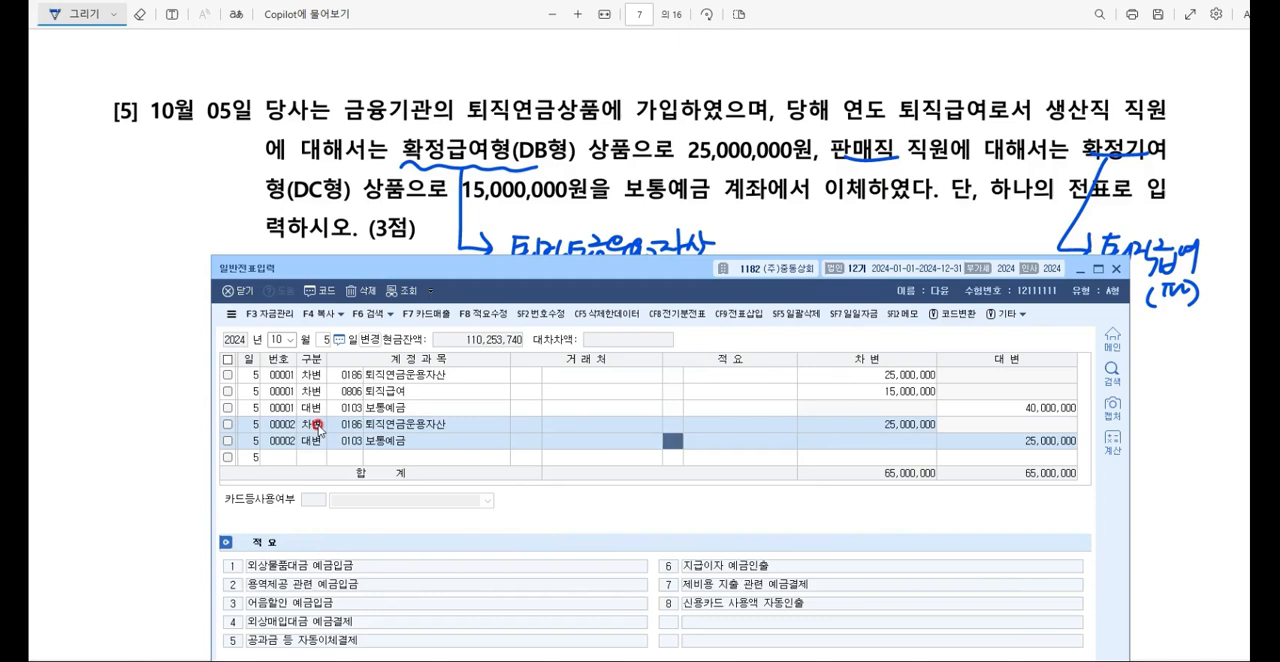
Step: Start a third October 5 voucher with a debit line for 퇴직급여 (판매관리비, 0806) of 15,000,000
key("Return")
key("Return")
type("3")
key("Return")
key("F2")
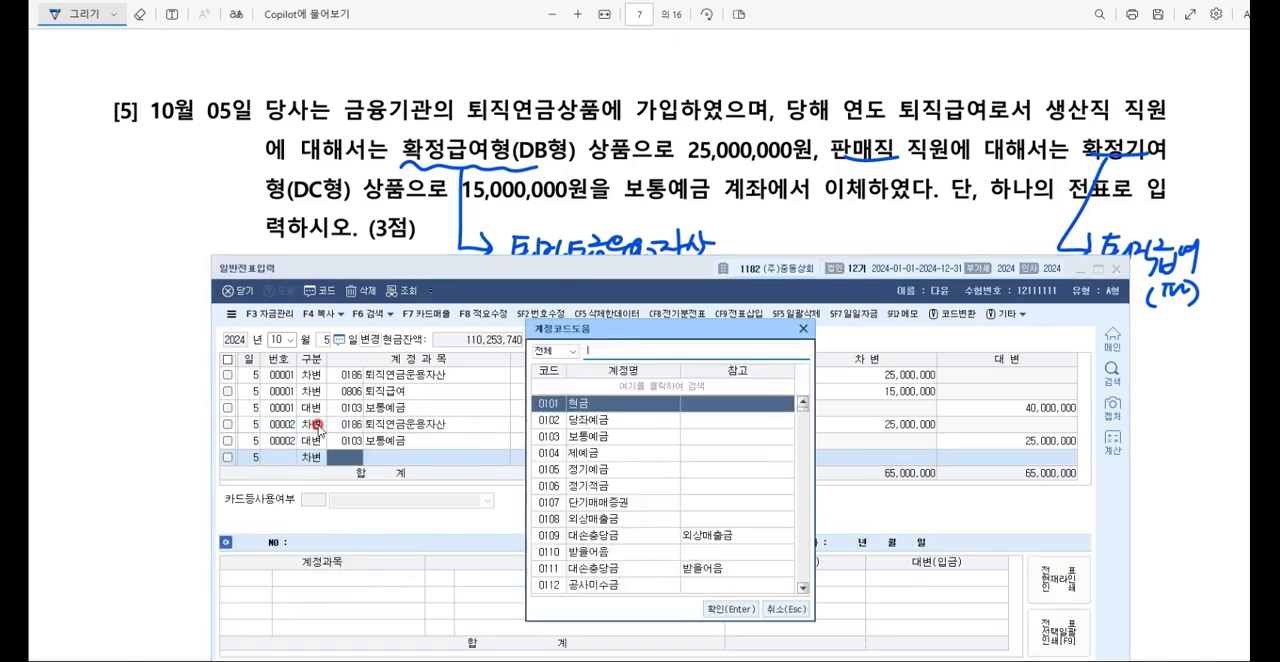
type("퇴직급여")
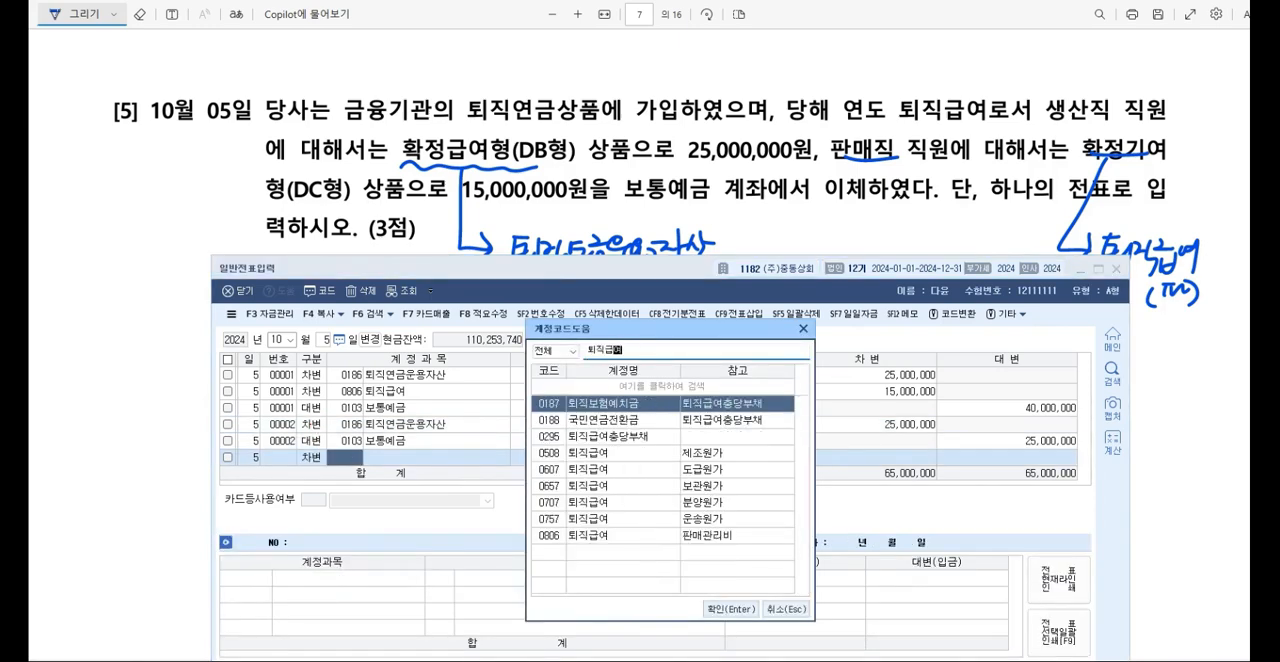
key("Down")
key("Down")
key("Down")
key("Down")
key("Down")
key("Down")
key("Down")
key("Down")
key("Return")
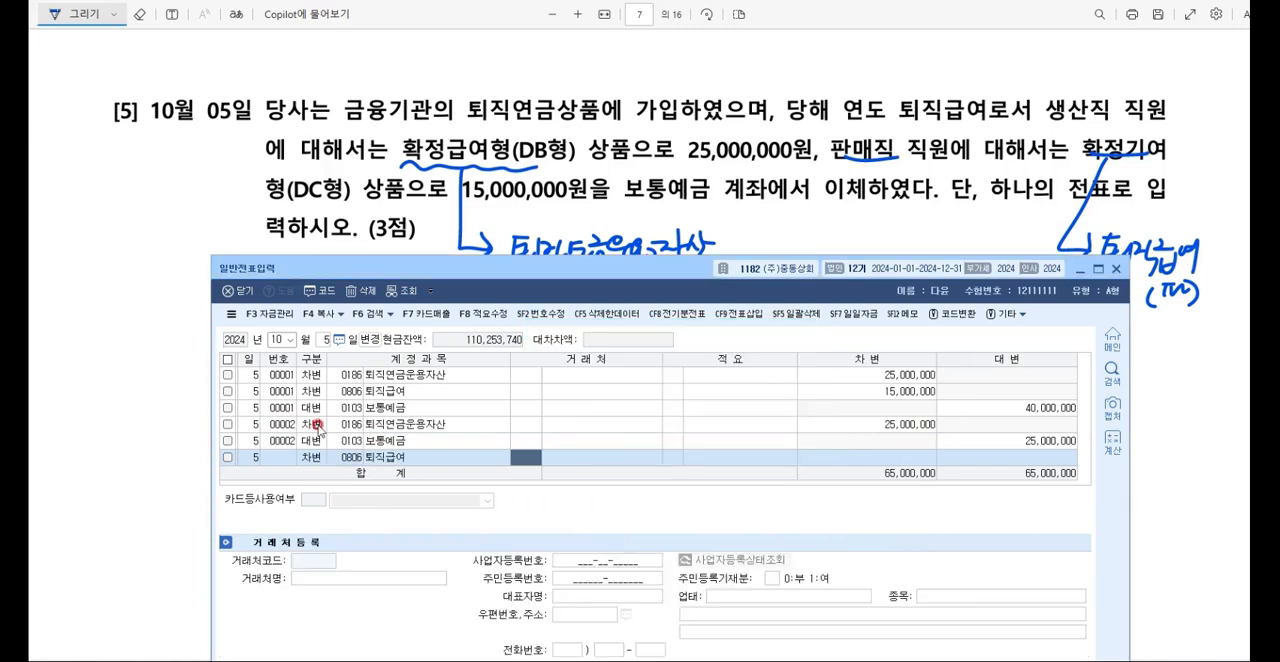
key("Return")
key("Return")
key("Return")
type("15000000")
Step: Complete the third October 5 voucher with a credit line for 보통예금 of 15,000,000
key("Return")
type("4")
key("F2")
type("보통")
key("Return")
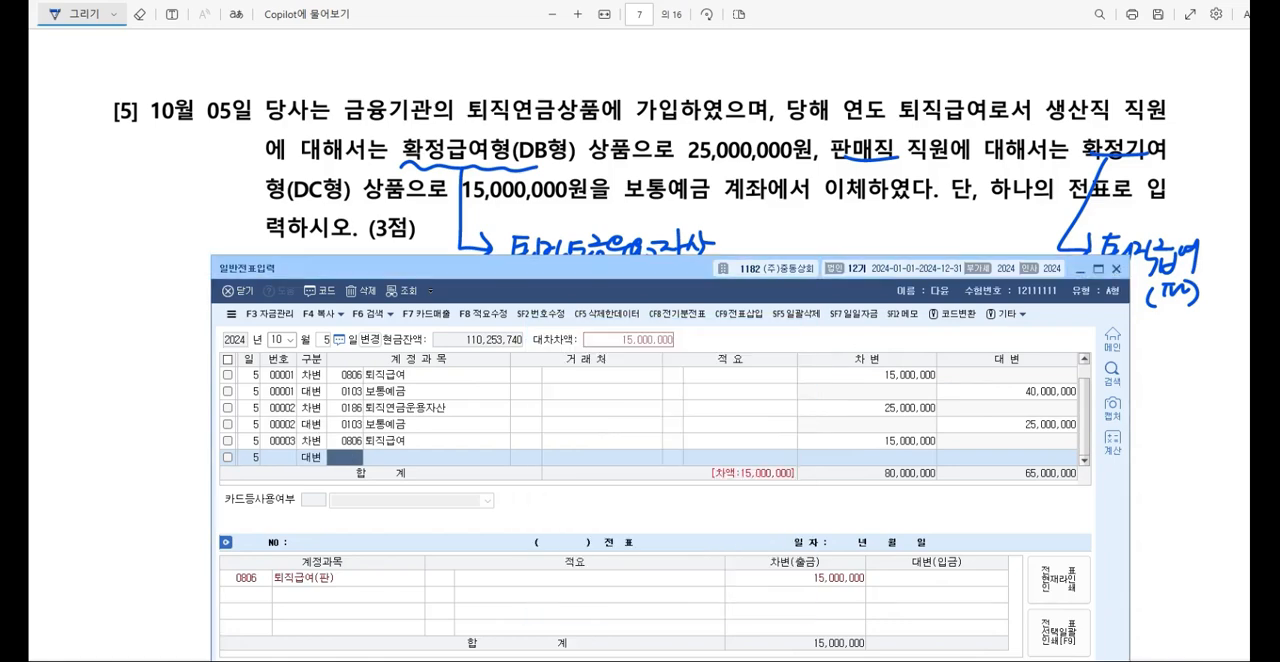
key("Return")
Step: Compare the line groupings of the three October 5 vouchers, and delete all lines of the second and third vouchers
left_click(316, 425)
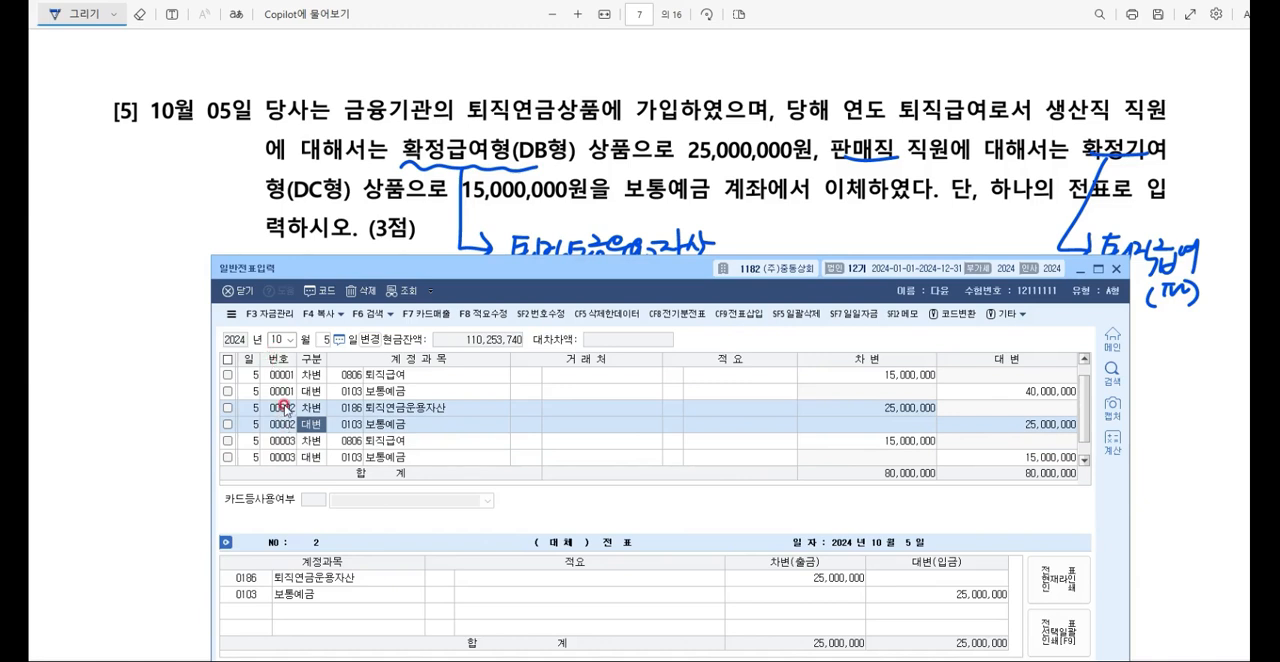
left_click(306, 441)
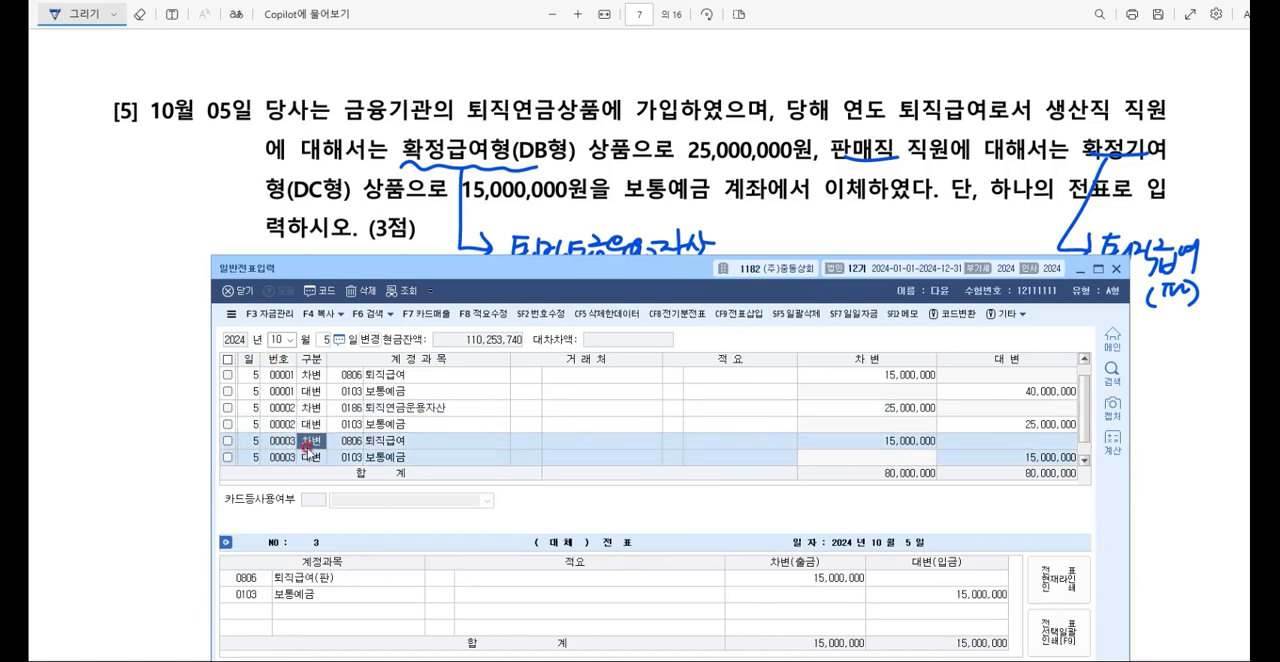
left_click(316, 410)
scroll(328, 415, "up", 1)
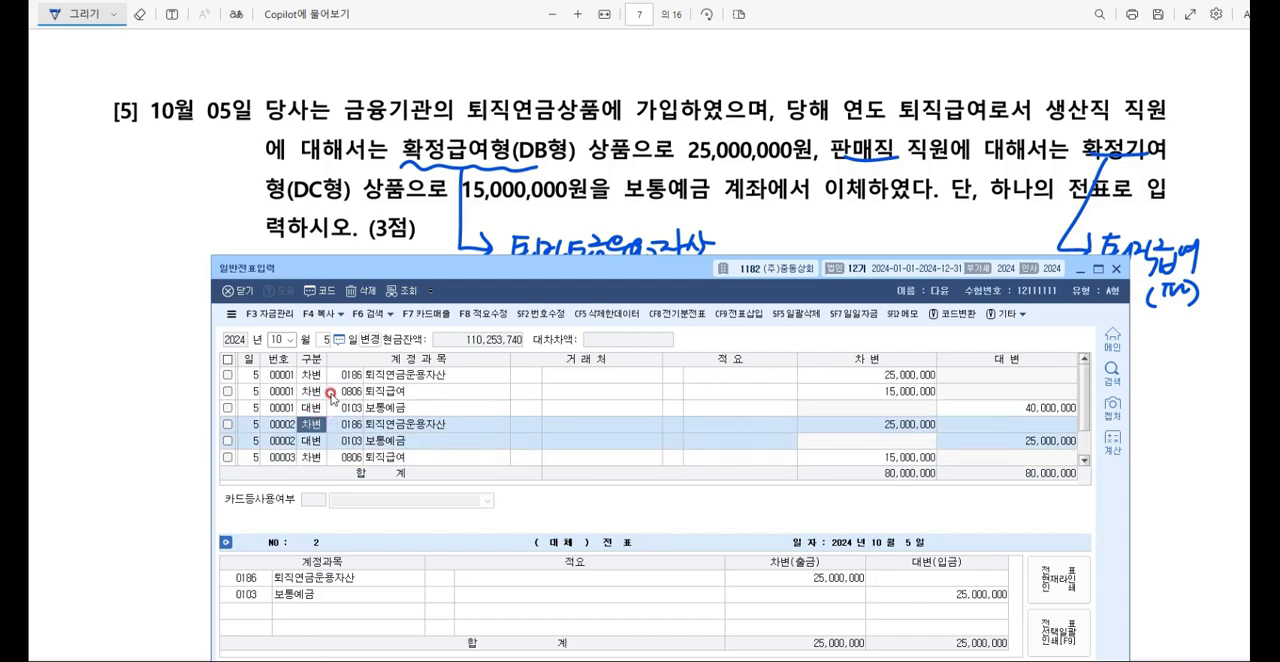
left_click(331, 394)
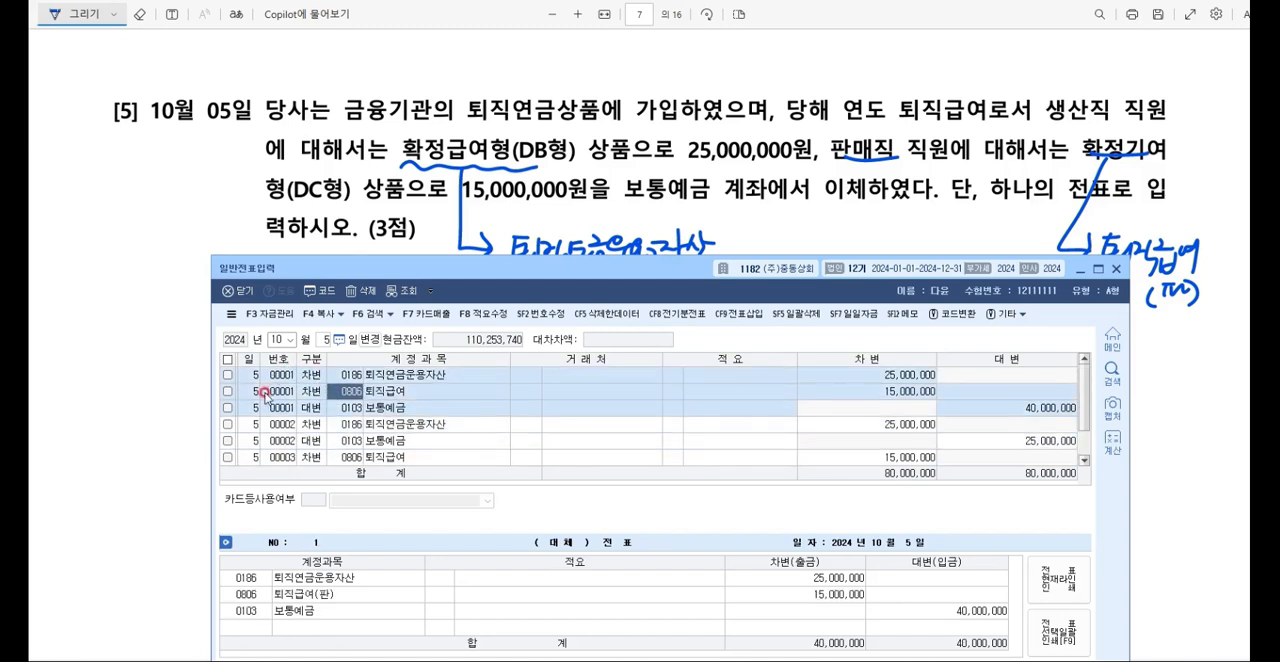
left_click(327, 425)
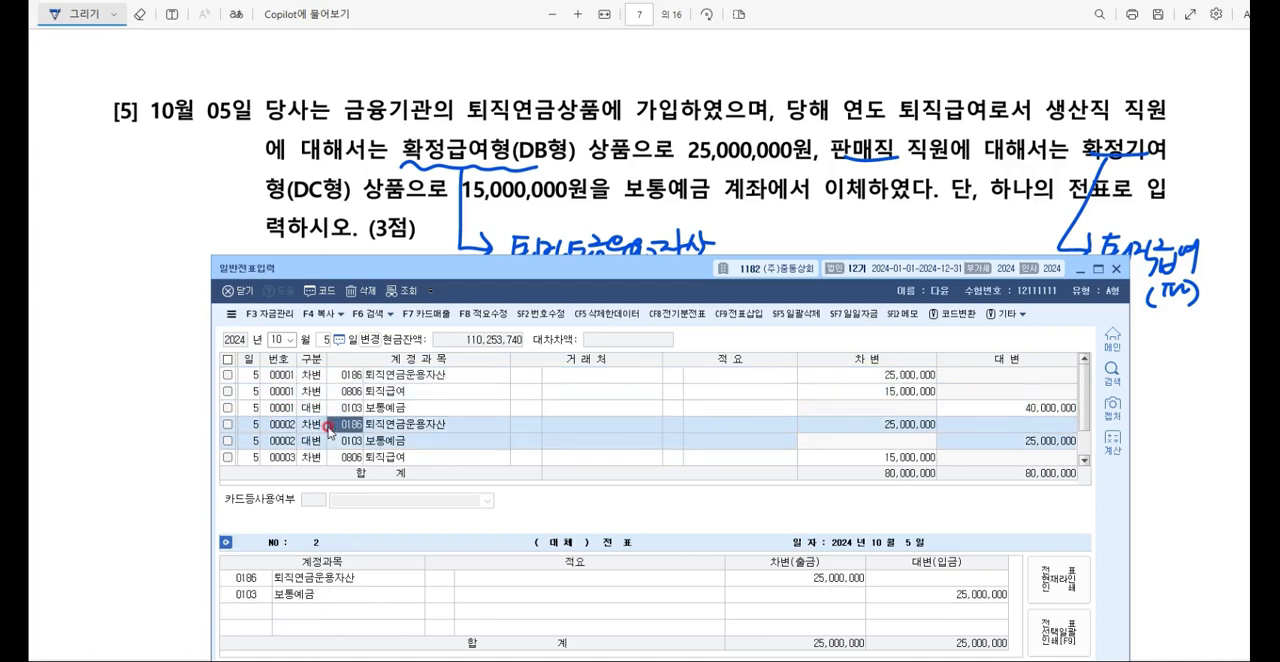
key("F5")
key("Return")
key("F5")
key("Return")
key("F5")
key("Return")
key("F5")
key("Return")
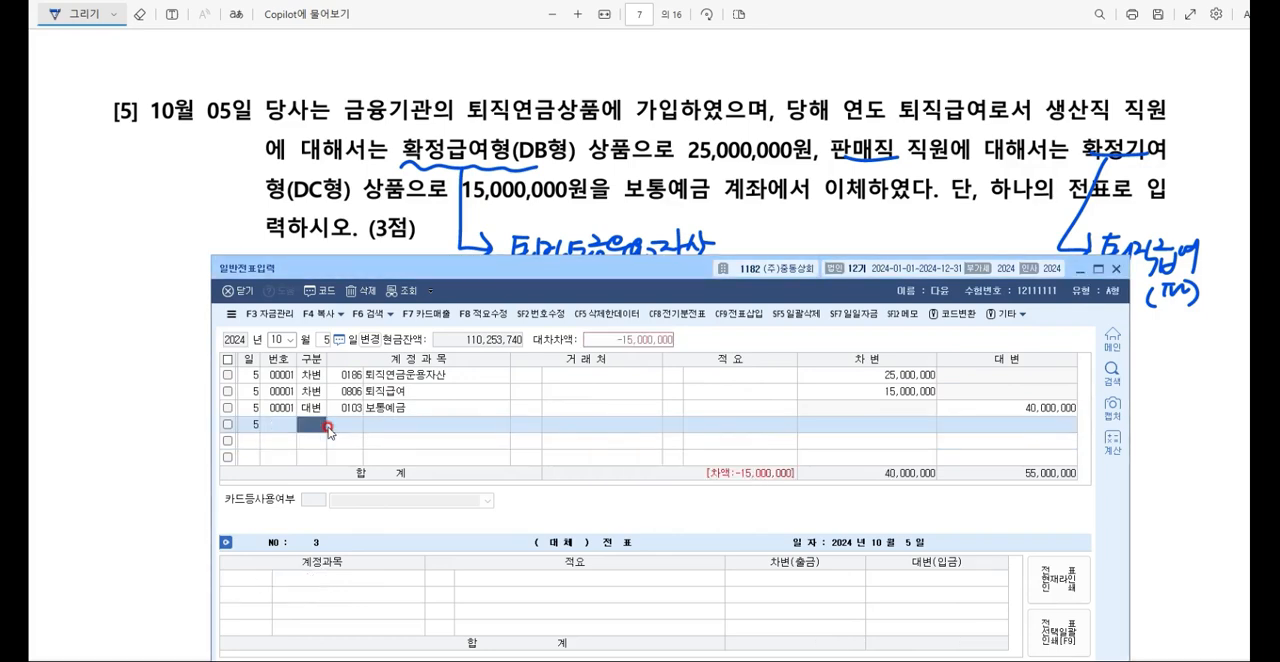
Step: In 문제2 question [1], underline 전자세금계산서 and the 160,000 세액, and handwrite 51.과세 in the margin beside the question
scroll(371, 160, "down", 10)
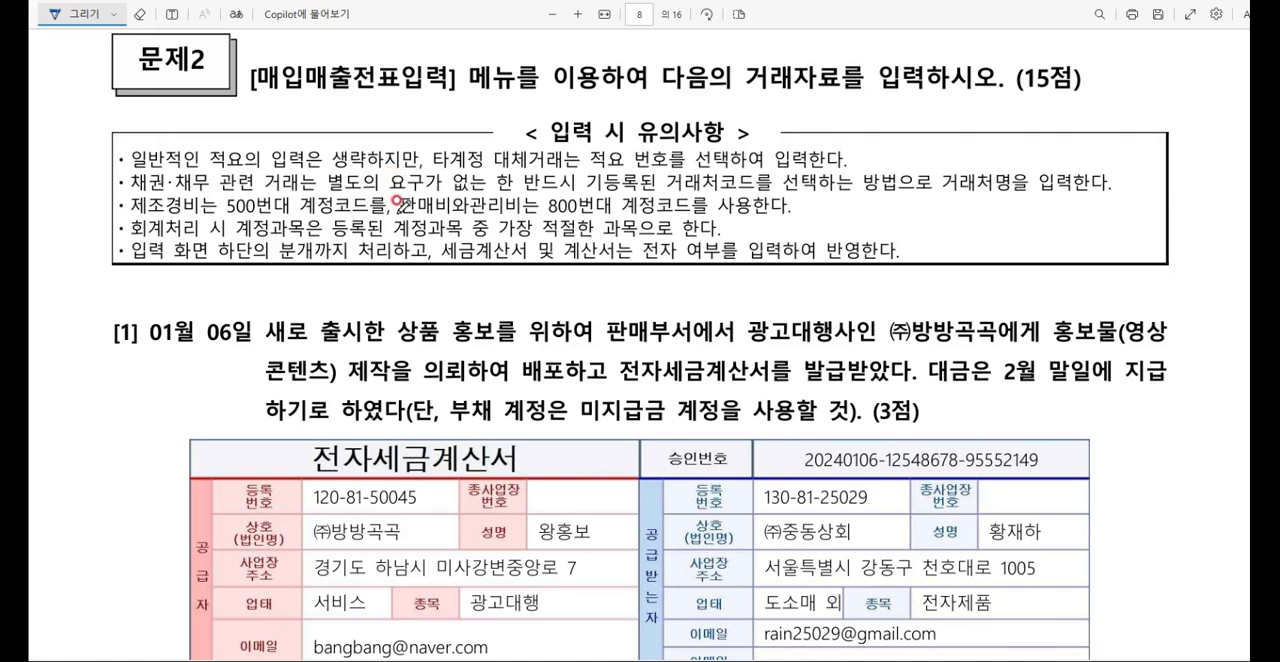
scroll(400, 204, "down", 3)
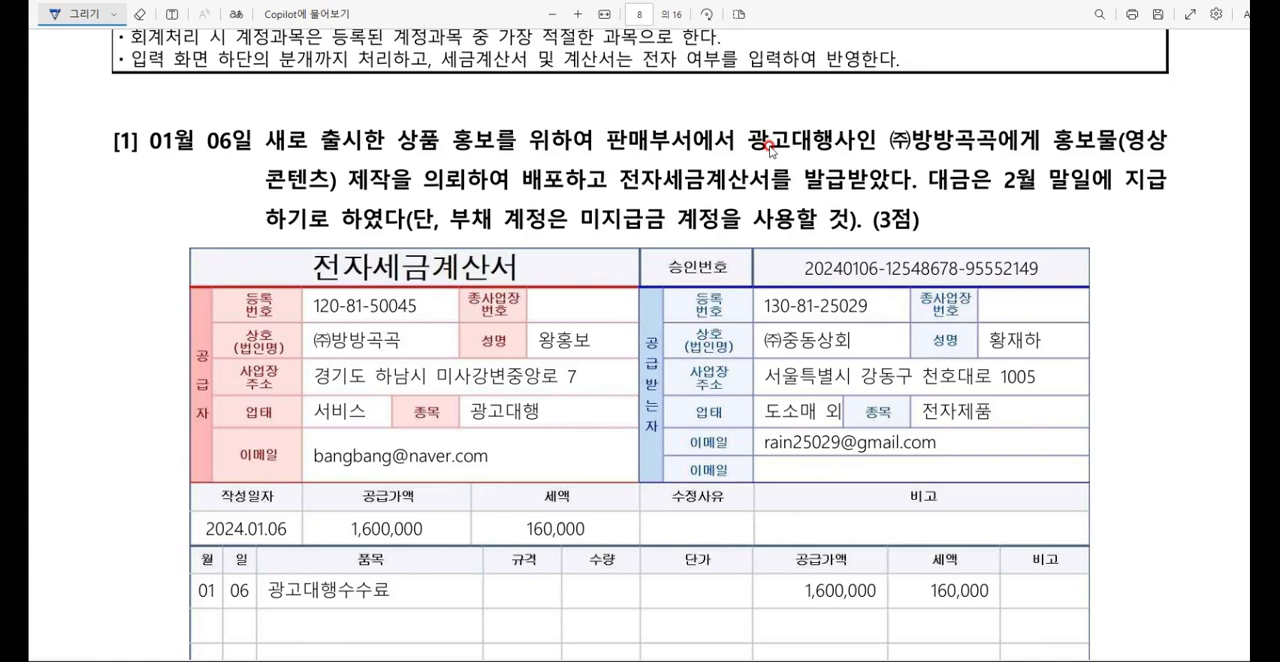
left_click_drag(618, 190, 782, 190)
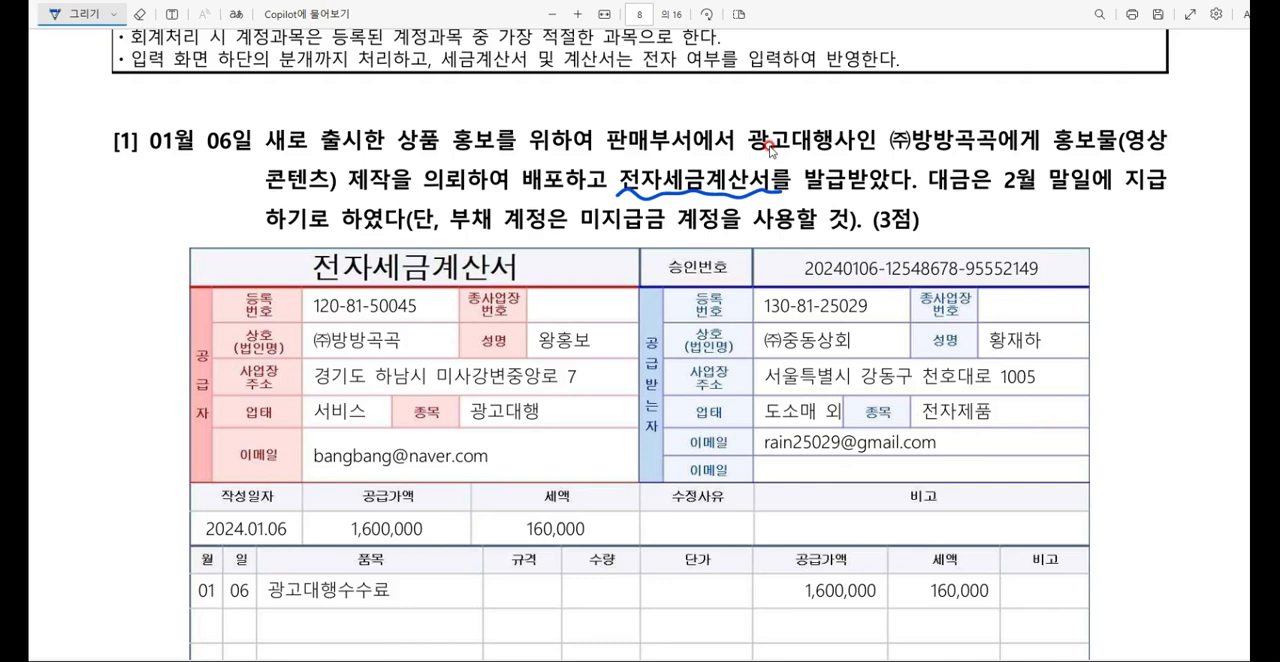
left_click_drag(512, 549, 597, 541)
mouse_move(80, 198)
left_mouse_down()
mouse_move(88, 246)
mouse_move(93, 219)
left_mouse_up()
mouse_move(99, 207)
left_mouse_down()
mouse_move(99, 239)
mouse_move(133, 236)
left_mouse_up()
left_click_drag(134, 224, 138, 233)
left_click_drag(142, 222, 157, 236)
left_click_drag(162, 212, 163, 238)
left_click_drag(84, 247, 178, 241)
left_click_drag(181, 233, 186, 240)
left_click_drag(188, 228, 192, 242)
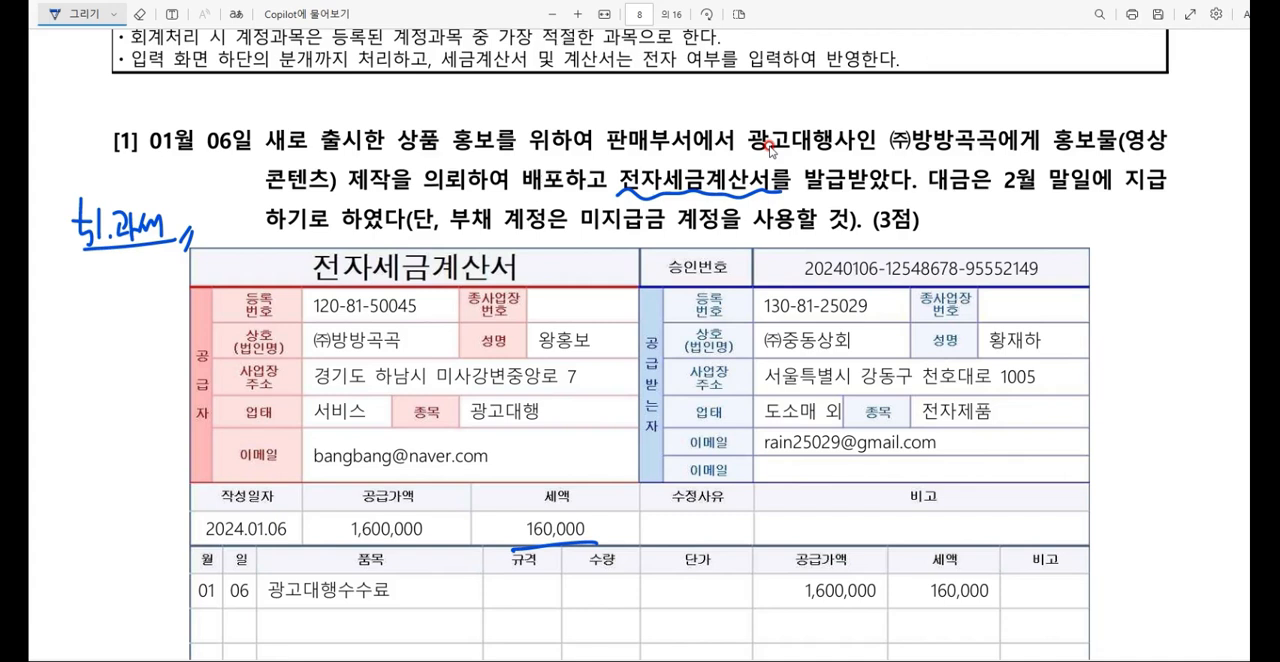
Step: Underline 미지급금 in the question, then underline and check-mark the 외상미수금 amount of 1,760,000 on the tax invoice
left_click_drag(576, 236, 656, 234)
scroll(770, 148, "down", 5)
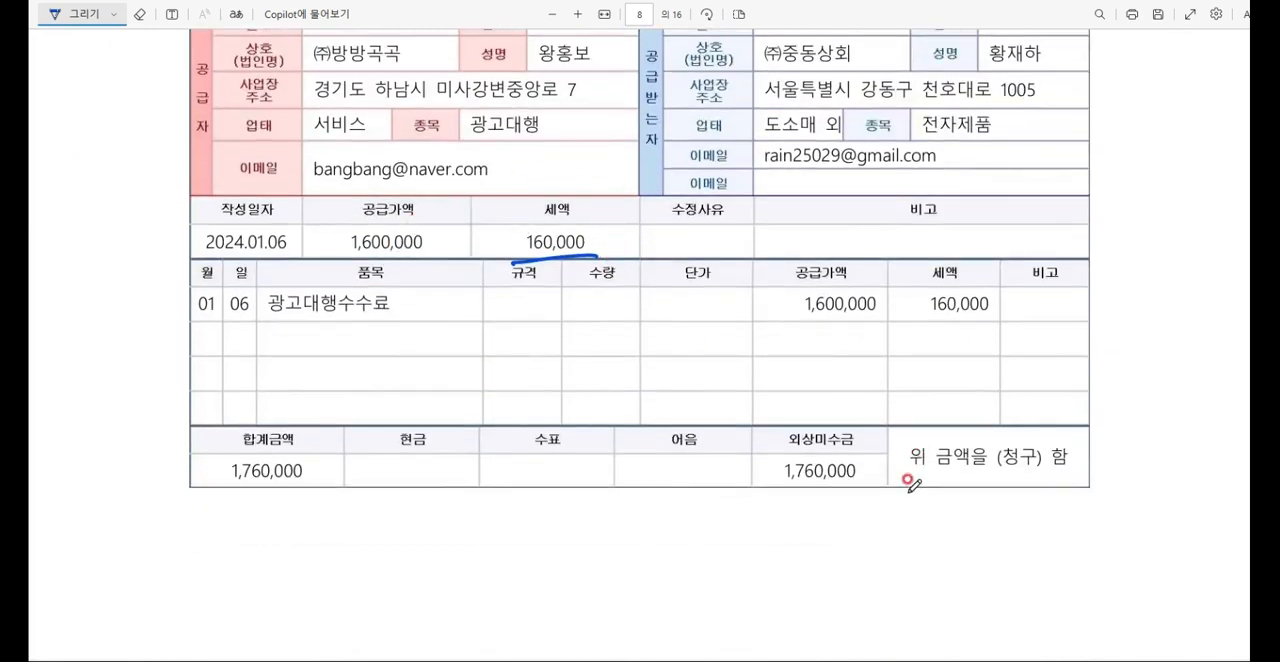
left_click_drag(776, 493, 876, 491)
left_click_drag(870, 450, 893, 432)
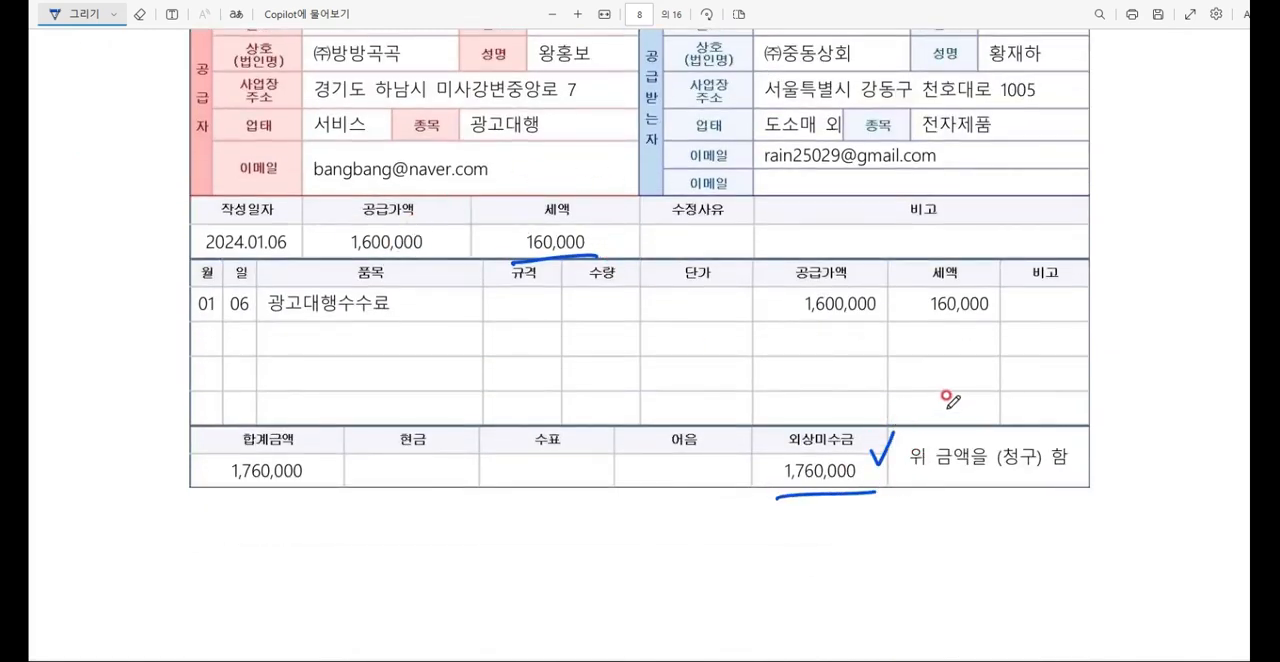
scroll(946, 399, "up", 5)
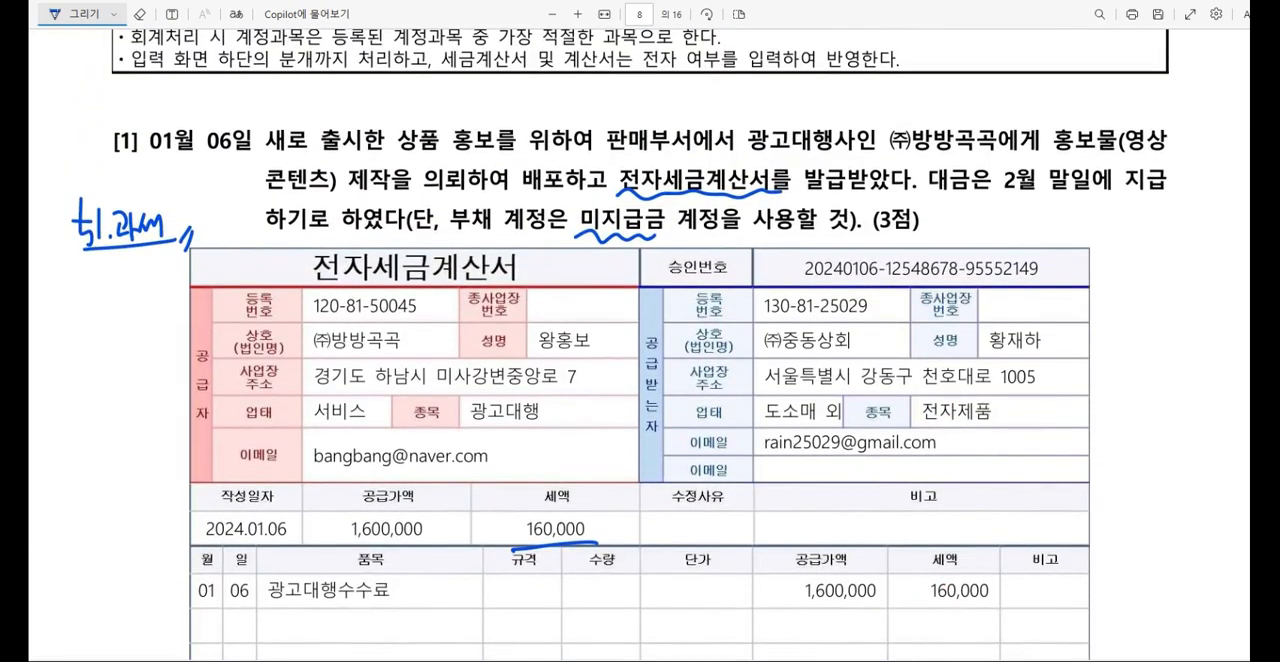
Step: Switch to 케이렙, open 매입매출전표입력 and place its window below the question text
key("alt+Tab")
left_click(354, 231)
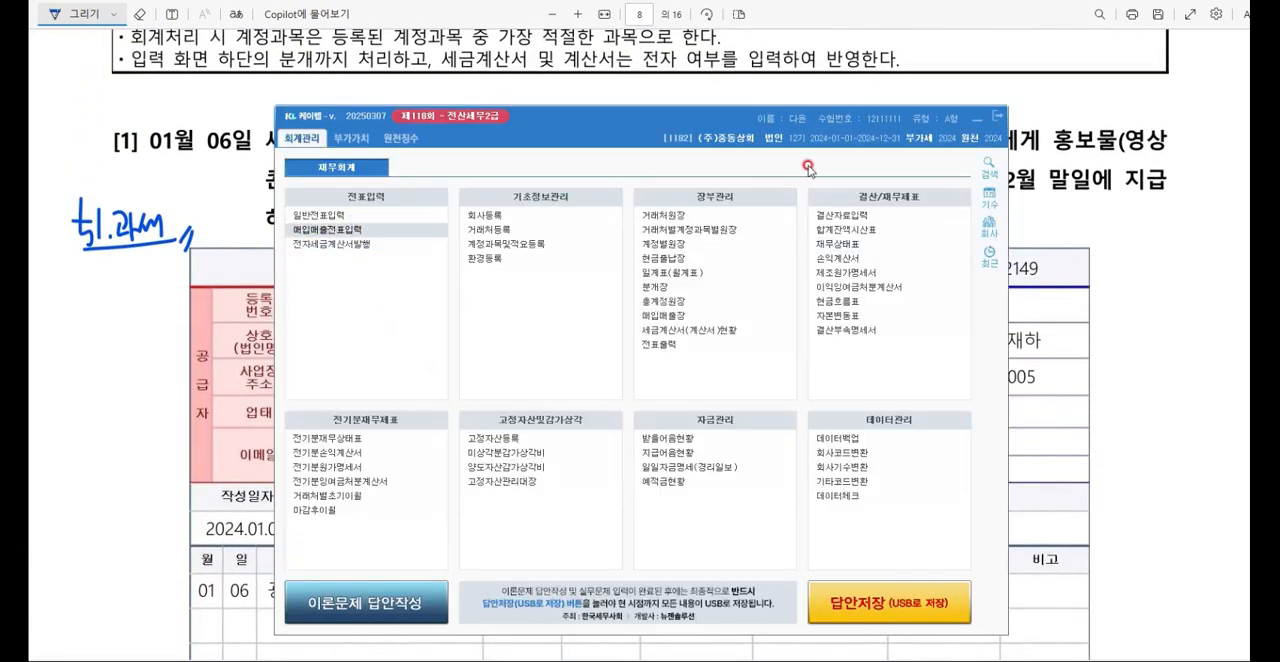
left_click(974, 118)
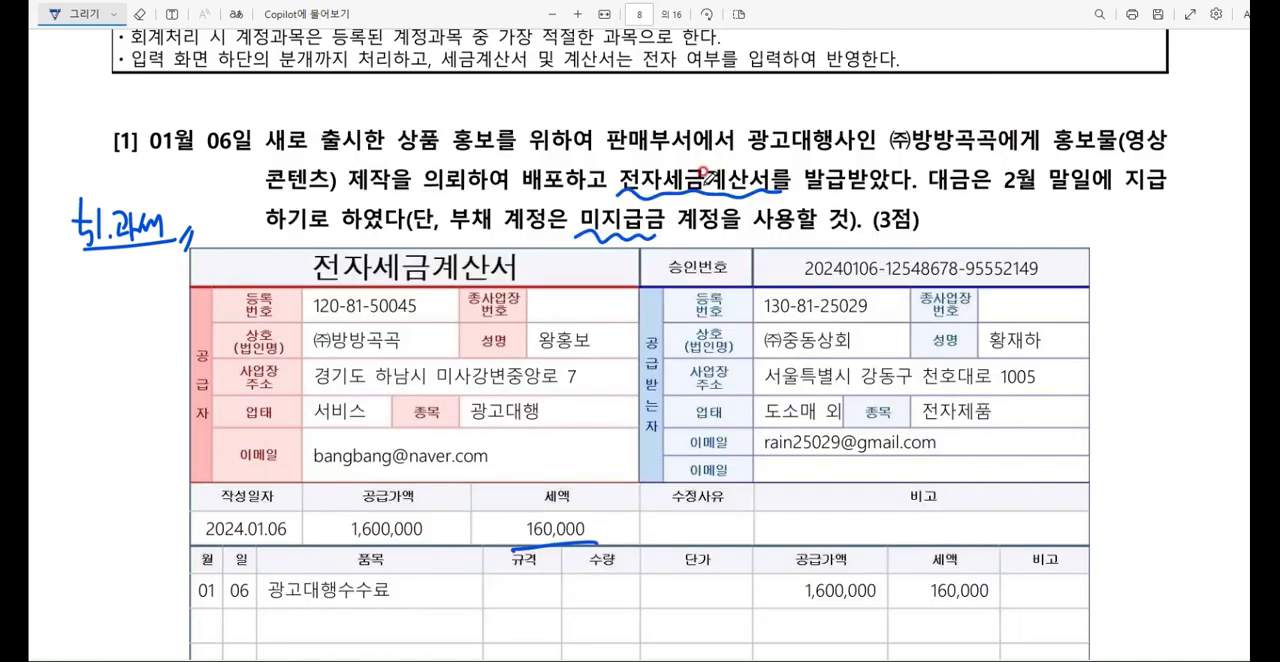
key("alt+Tab")
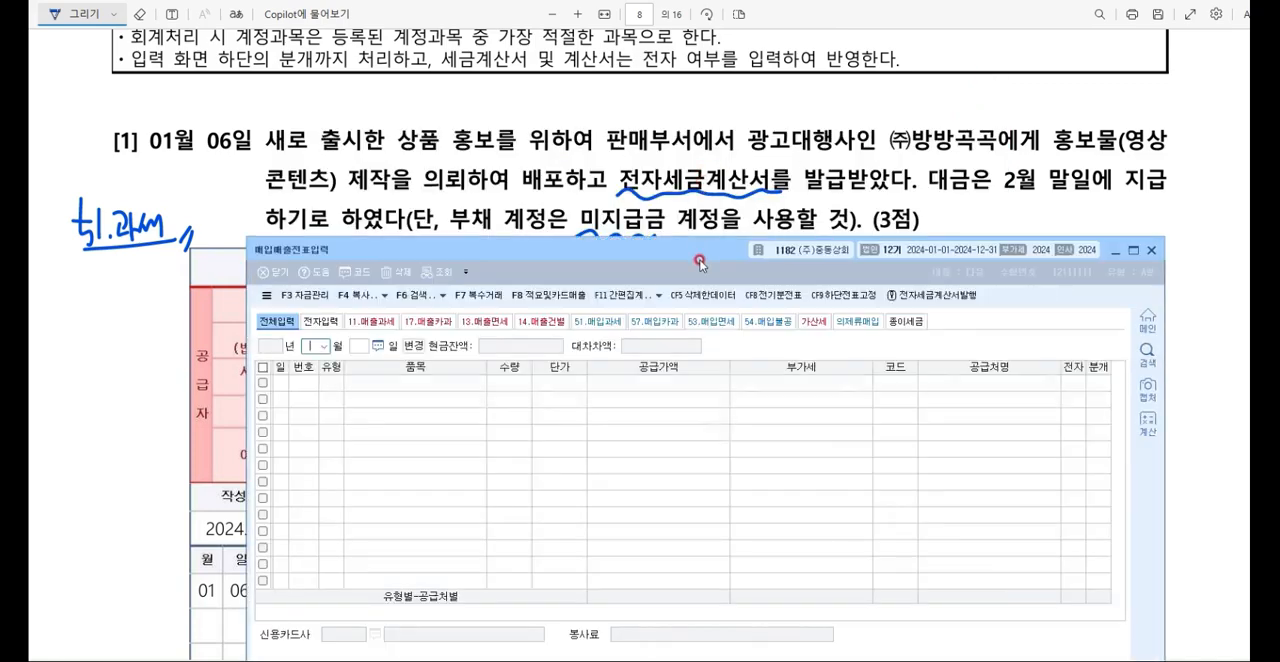
left_click_drag(685, 255, 675, 280)
Step: Start a January 6 voucher of type 51.과세 (매입) with 광고 as the item
type("1")
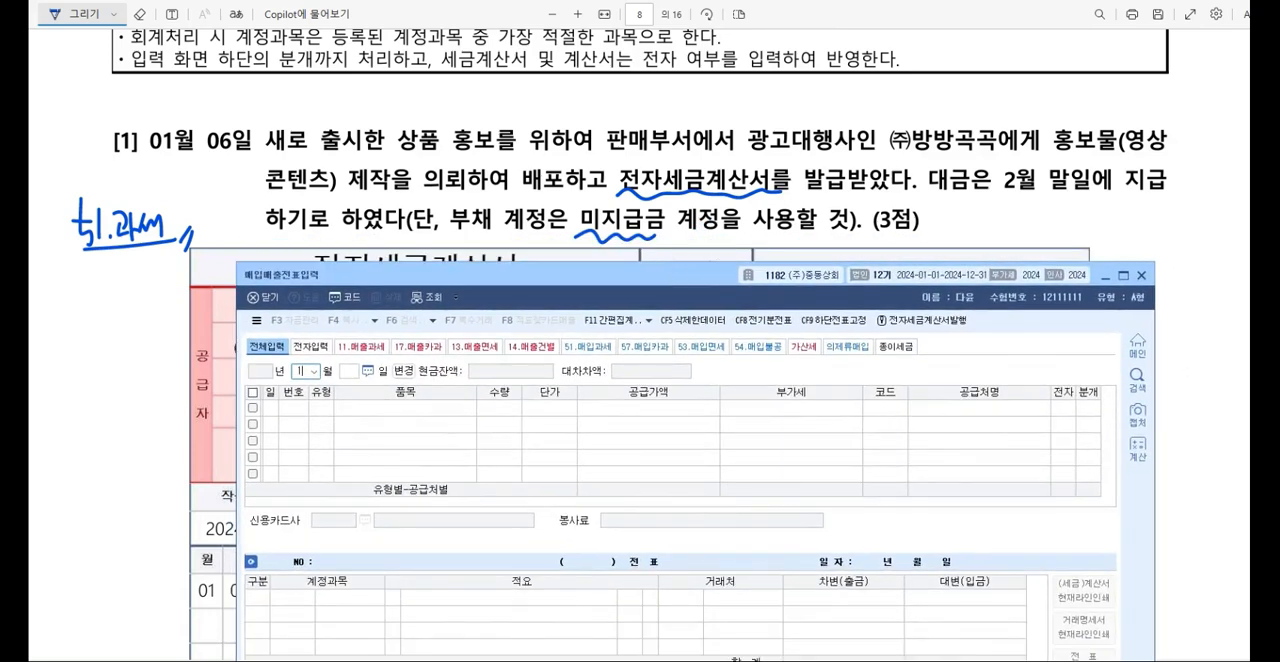
key("Return")
type("06")
key("Return")
type("11")
key("Return")
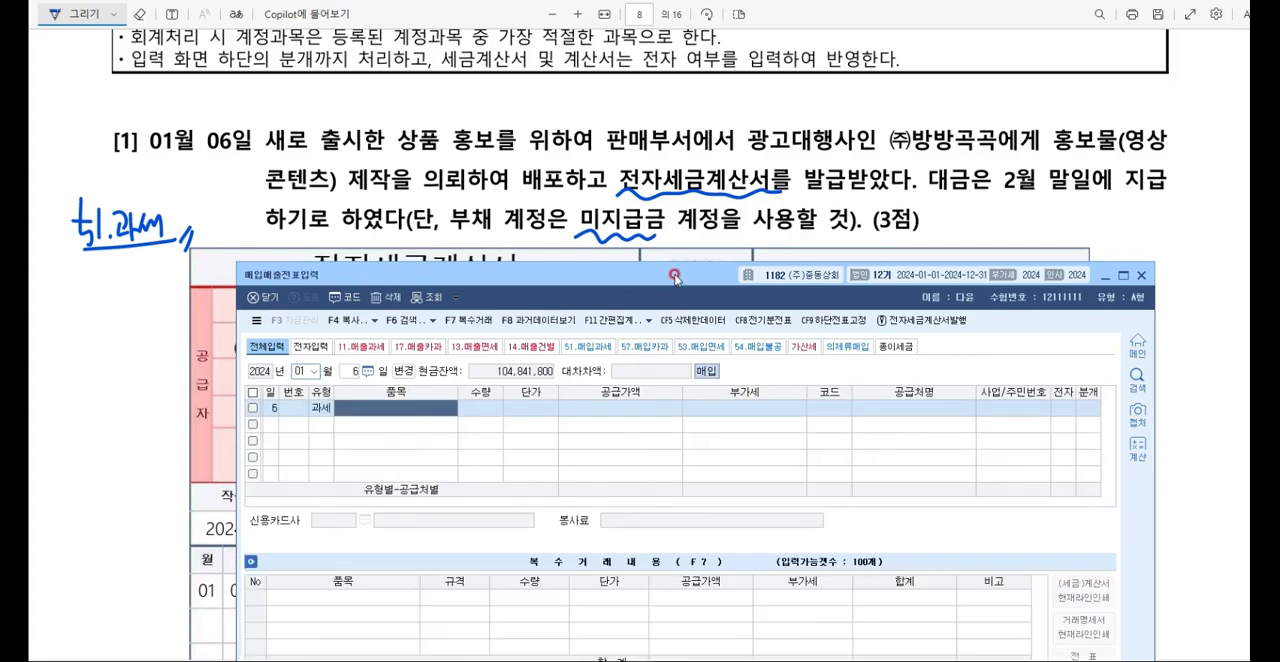
type("R")
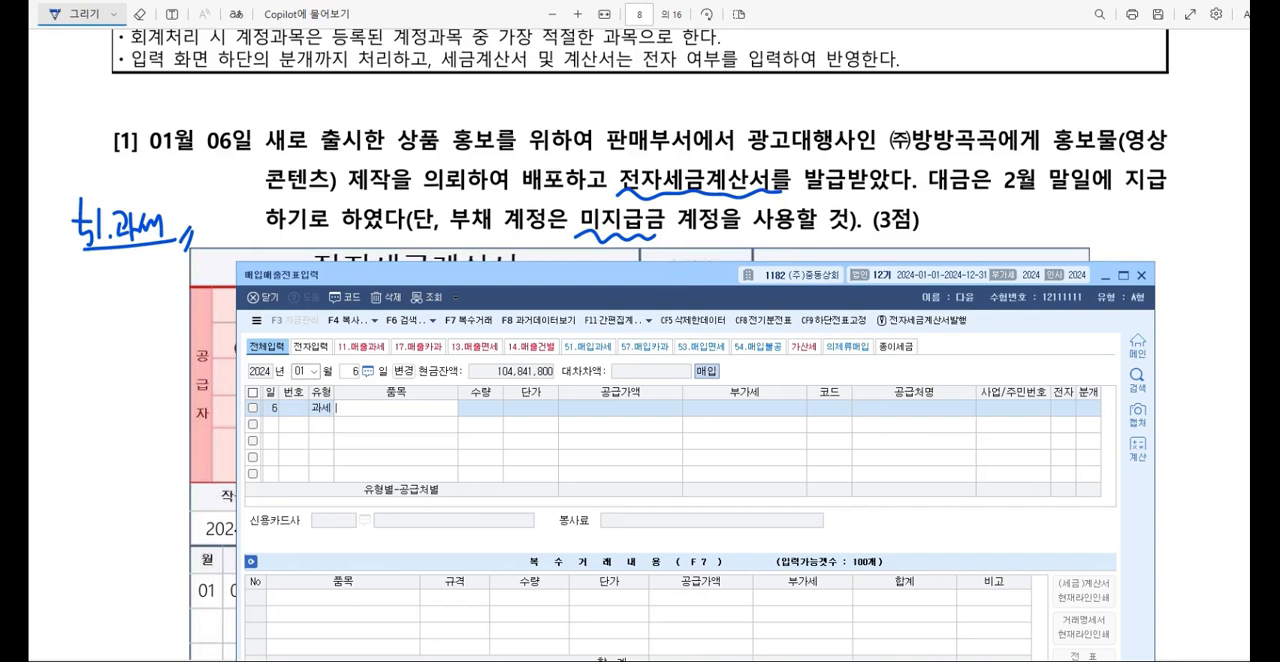
type("광고")
key("Return")
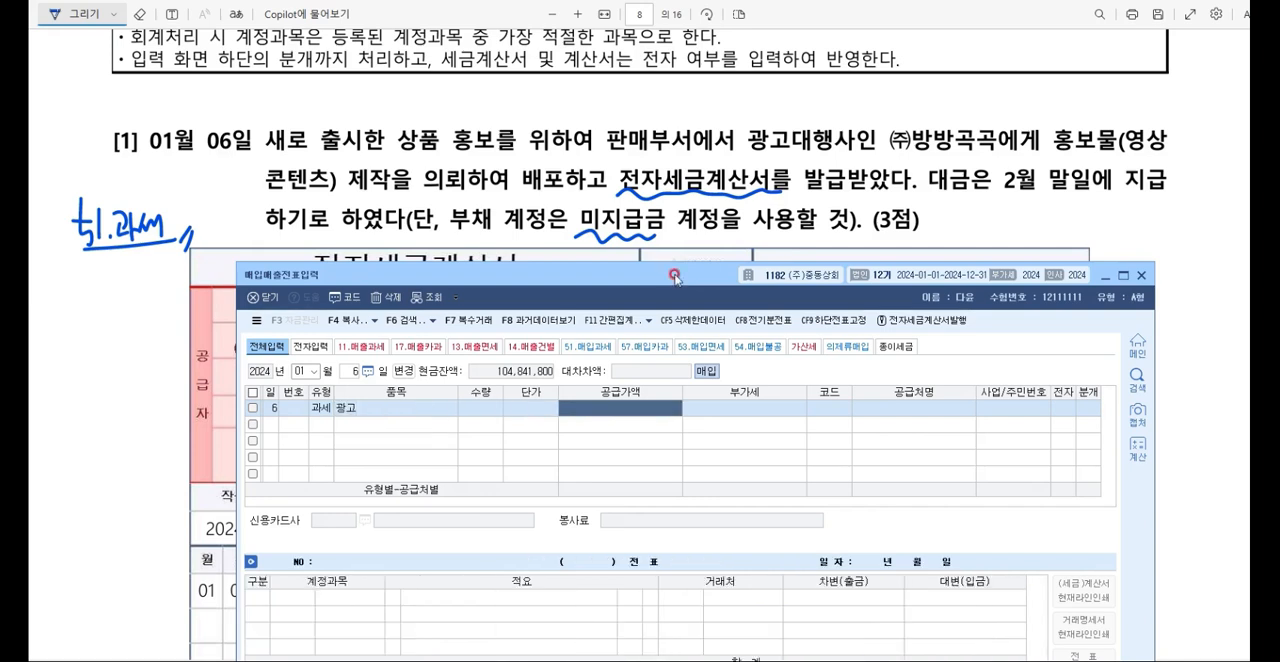
Step: Enter a 공급가액 of 1,600,000, the supplier (주)방방곡곡, 전자 여 and the 혼합 (3) 분개 type
type("1600000")
key("Return")
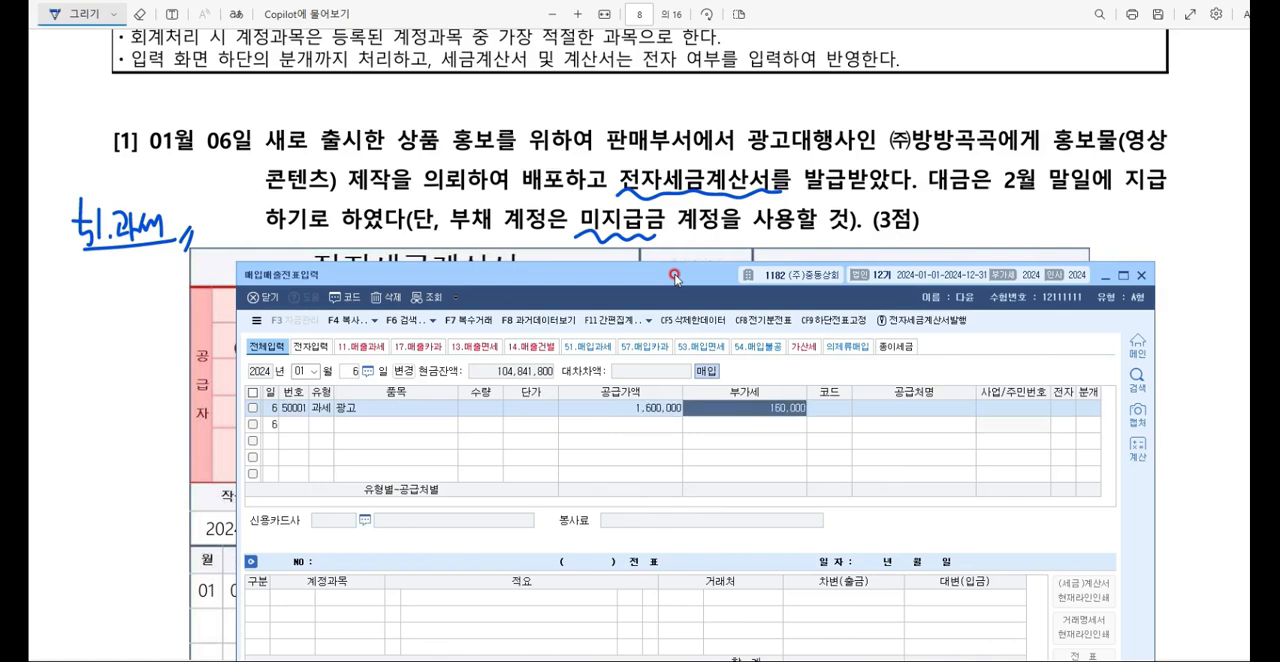
key("Return")
type("방방")
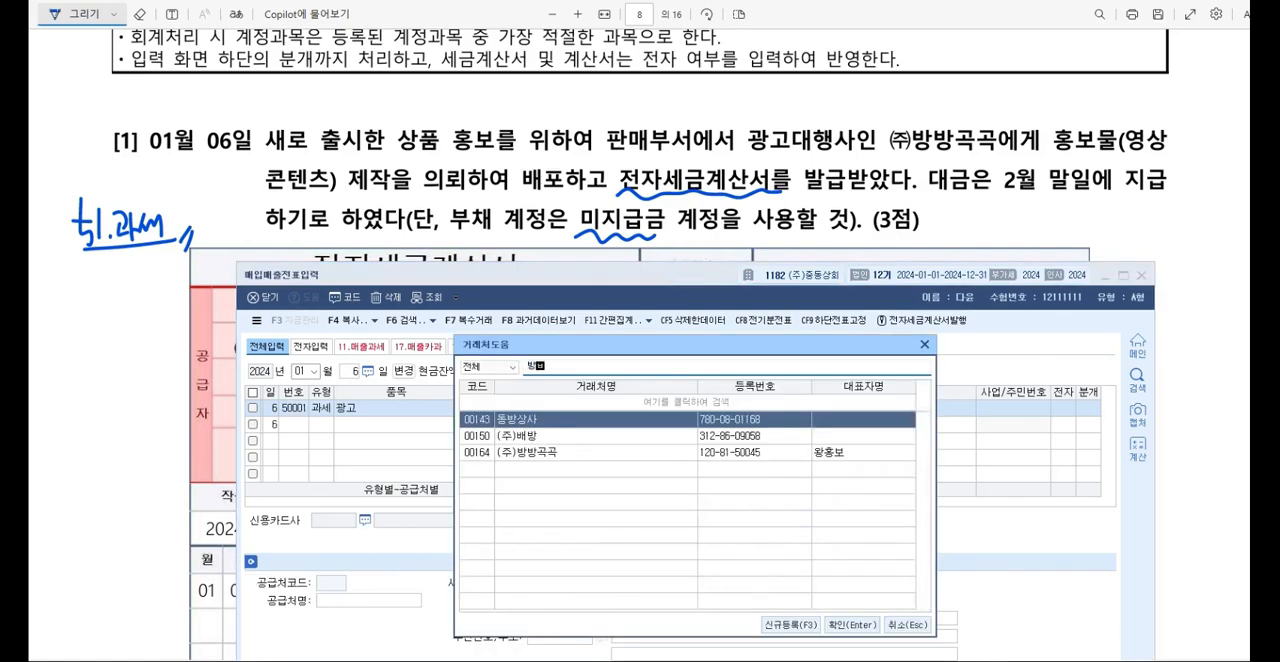
key("Return")
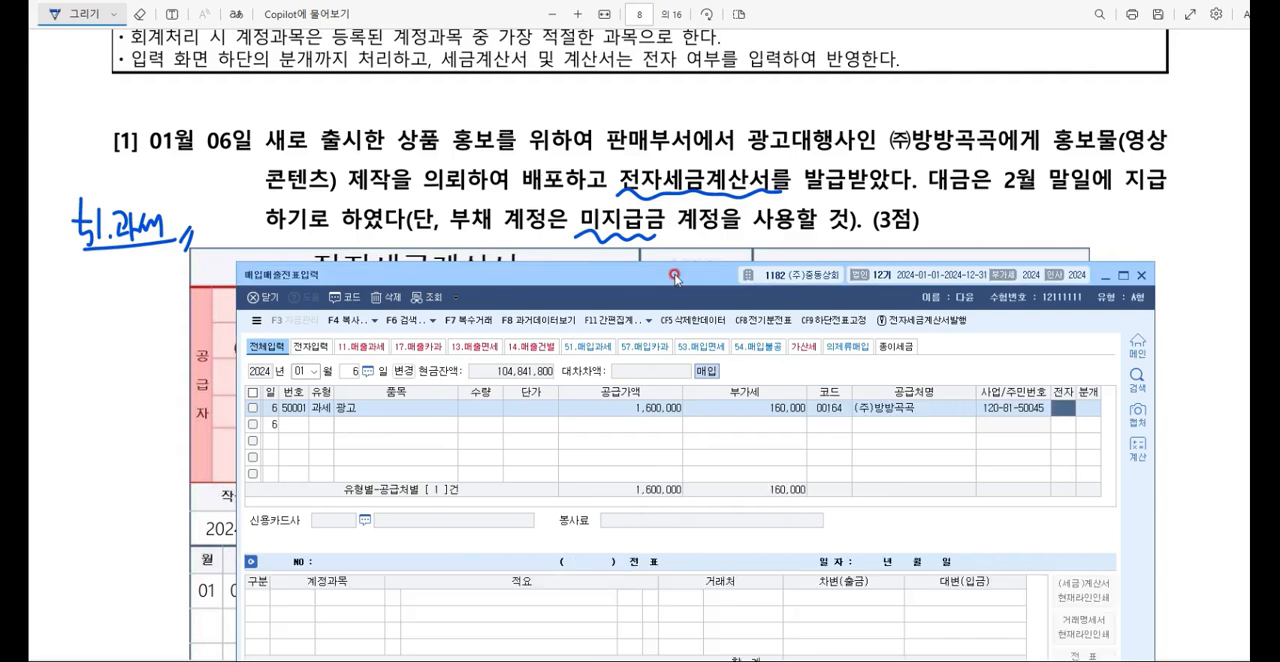
type("1")
key("Return")
type("3")
key("Return")
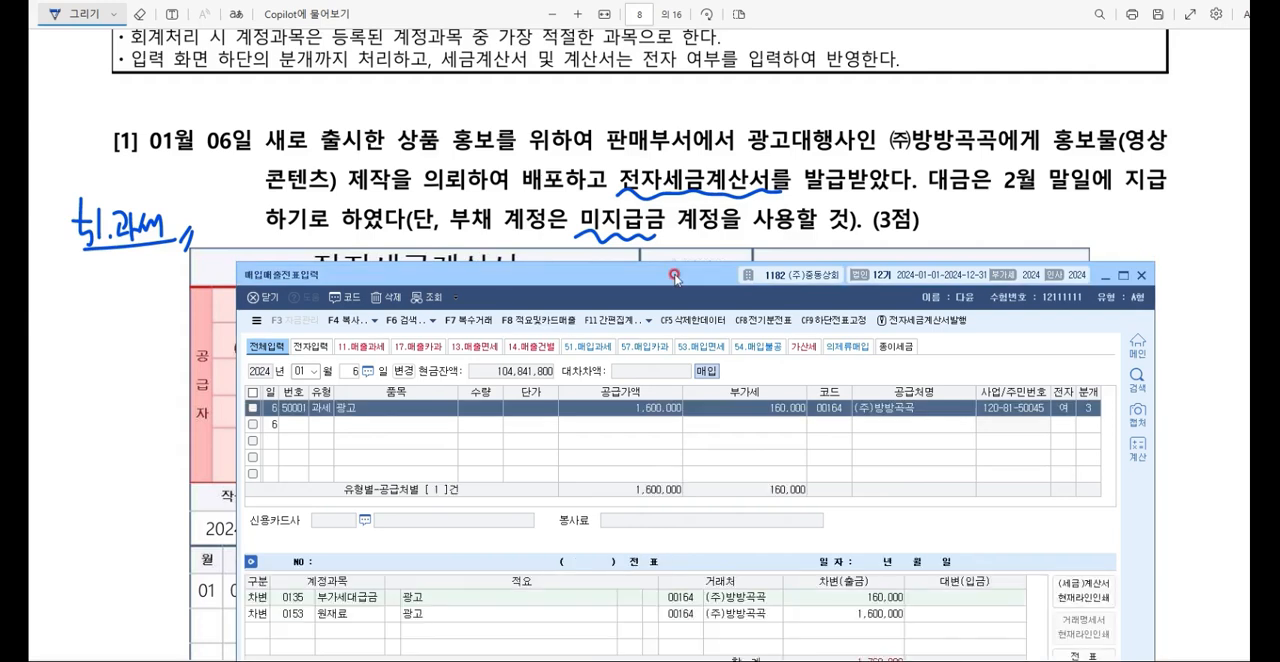
Step: Change the 원재료 debit line's account to 광고선전비 (판매관리비, 0833)
key("Return")
key("F2")
type("광고선")
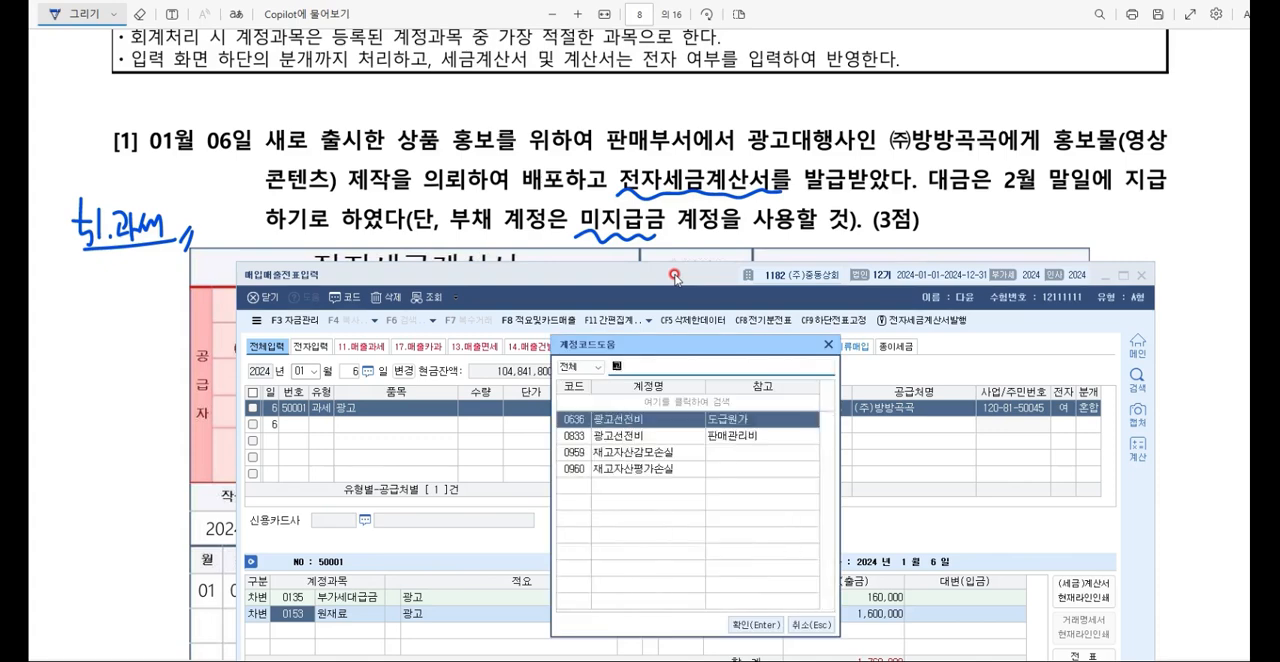
type("전비")
key("Down")
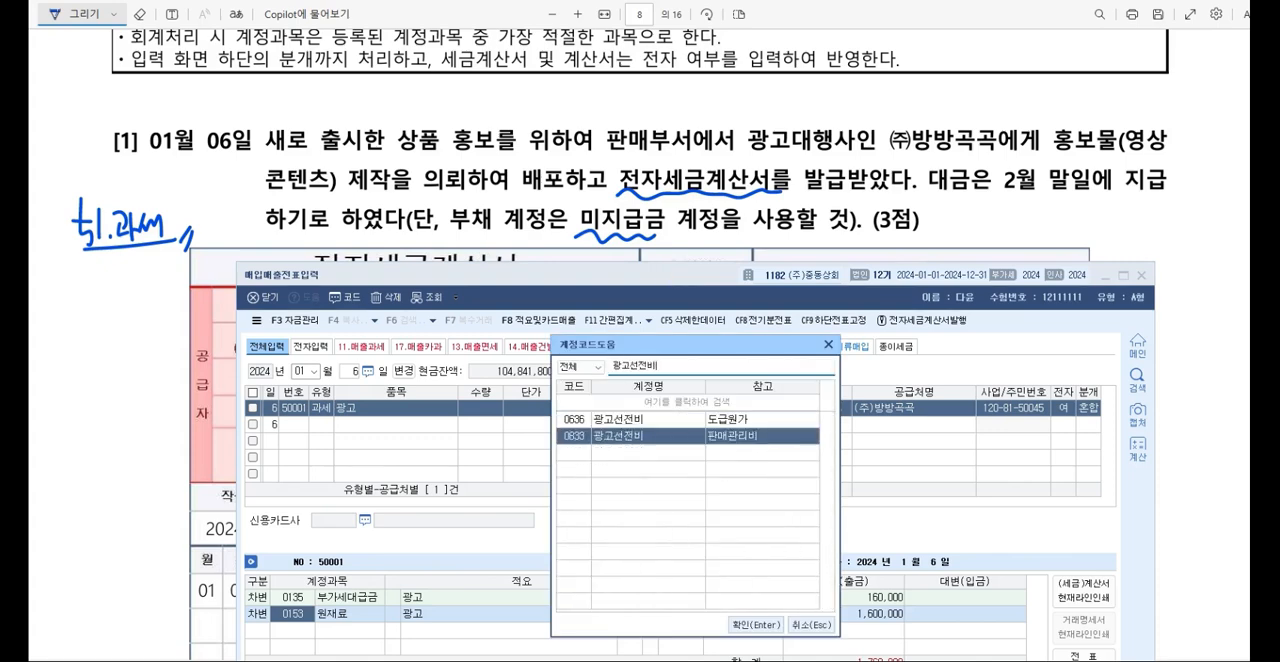
key("Return")
key("Return")
Step: Add a credit line for 미지급금 (0253) of 1,760,000, and minimize the voucher window to reveal the exam paper
type("4")
type("미지급금")
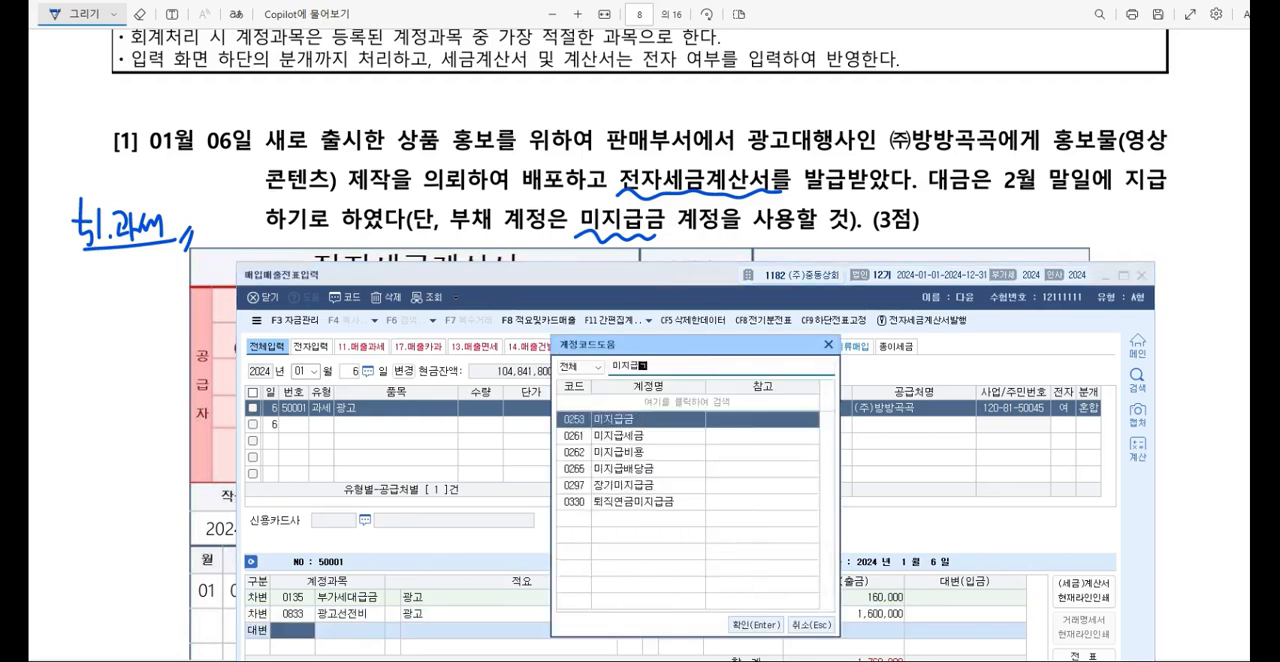
key("Return")
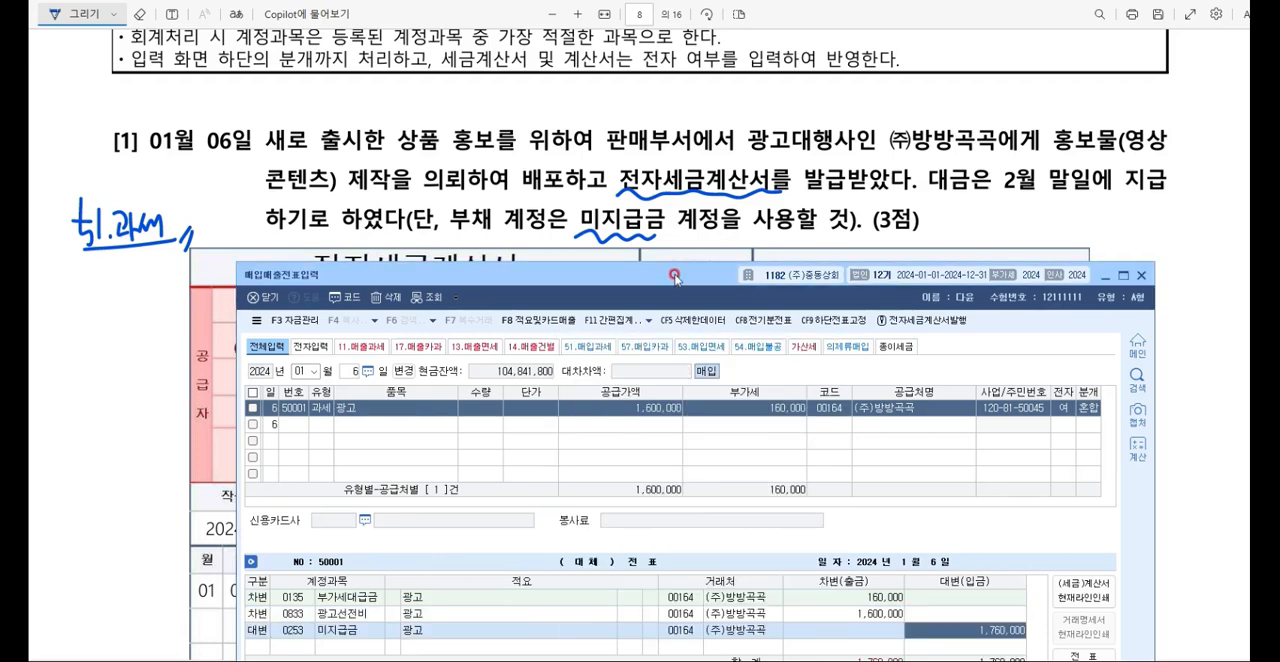
left_click(1105, 275)
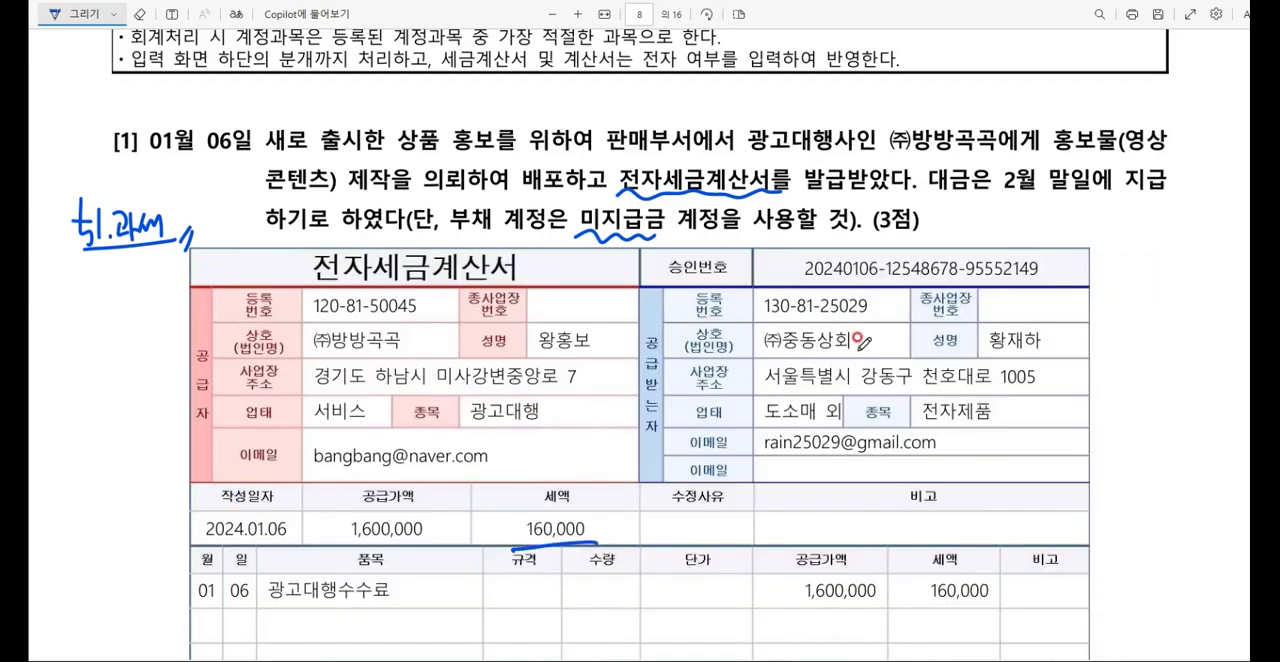
Step: In question [2], underline ㈜한일무역, 보통예금 and 계약금 in the text and the 전자세금계산서 heading of the invoice
scroll(858, 334, "down", 10)
scroll(858, 334, "down", 10)
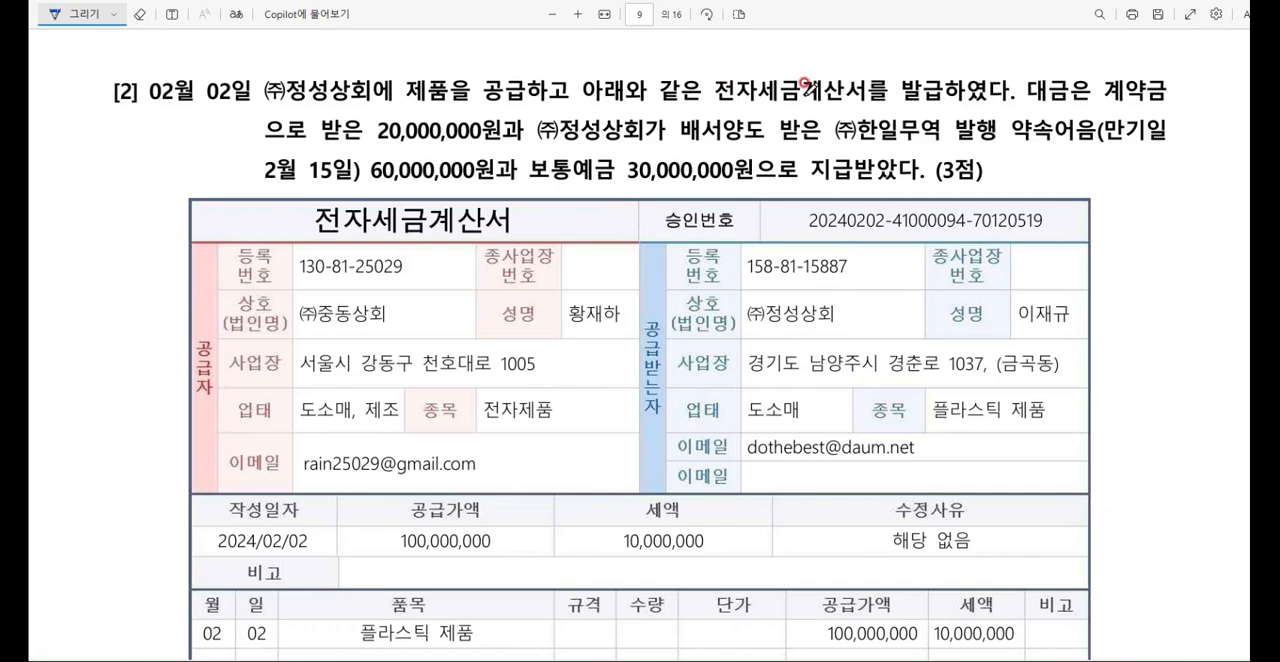
left_click_drag(872, 85, 882, 92)
left_click_drag(821, 144, 922, 140)
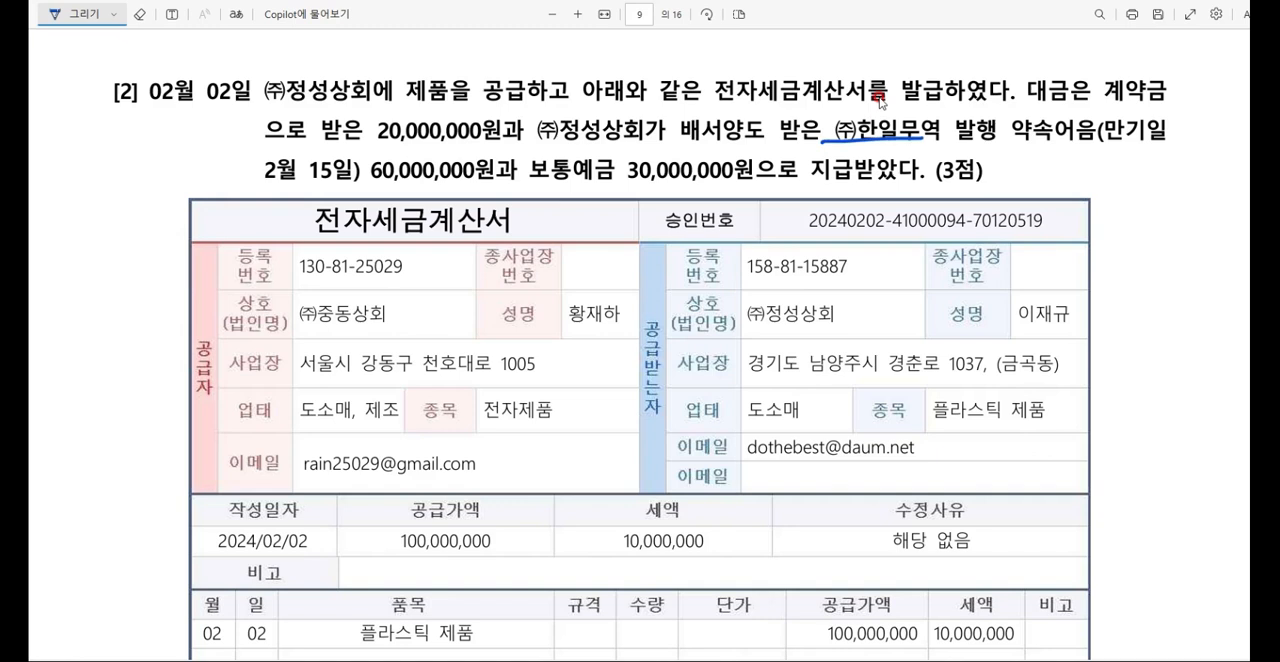
left_click_drag(532, 183, 604, 184)
left_click_drag(1125, 97, 1178, 99)
left_click_drag(367, 232, 507, 229)
Step: Handwrite 11.과세 in the margin beside question [2]
left_click_drag(77, 151, 75, 185)
mouse_move(87, 145)
left_mouse_down()
mouse_move(85, 187)
mouse_move(114, 168)
left_mouse_up()
mouse_move(100, 178)
left_mouse_down()
mouse_move(122, 186)
mouse_move(120, 175)
left_mouse_up()
left_click_drag(138, 152, 145, 182)
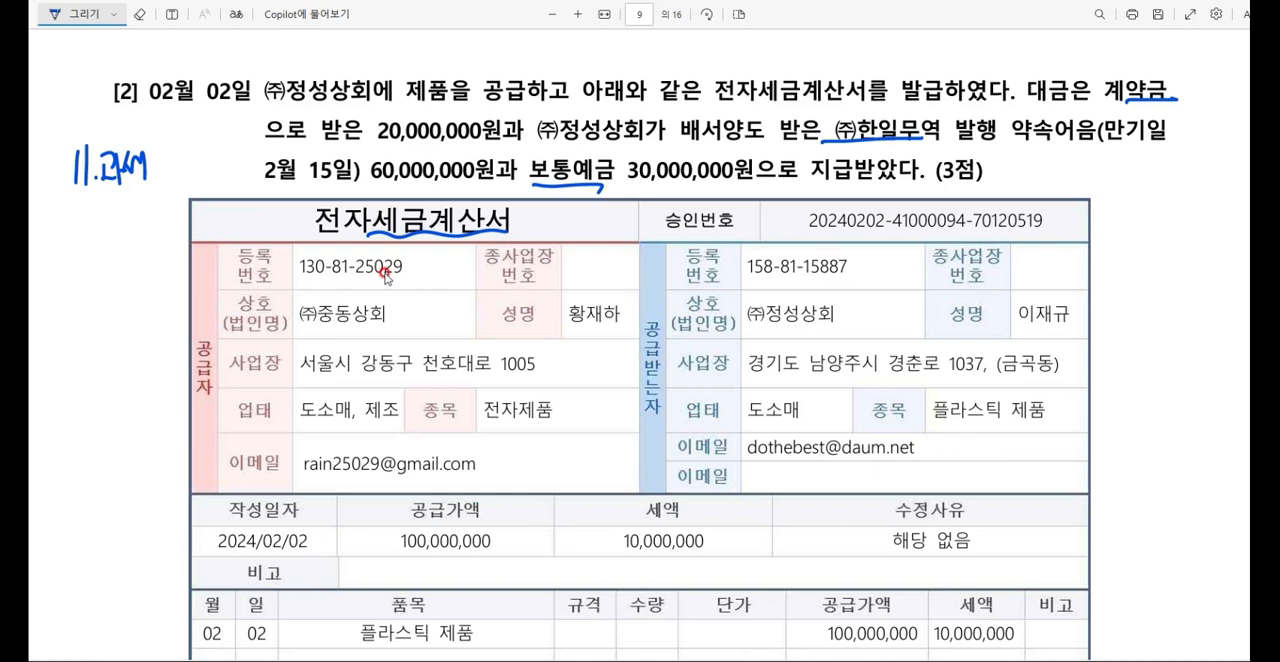
Step: Bring back the purchase/sales voucher window and start a row dated February 2 with type 11.과세
left_click(890, 660)
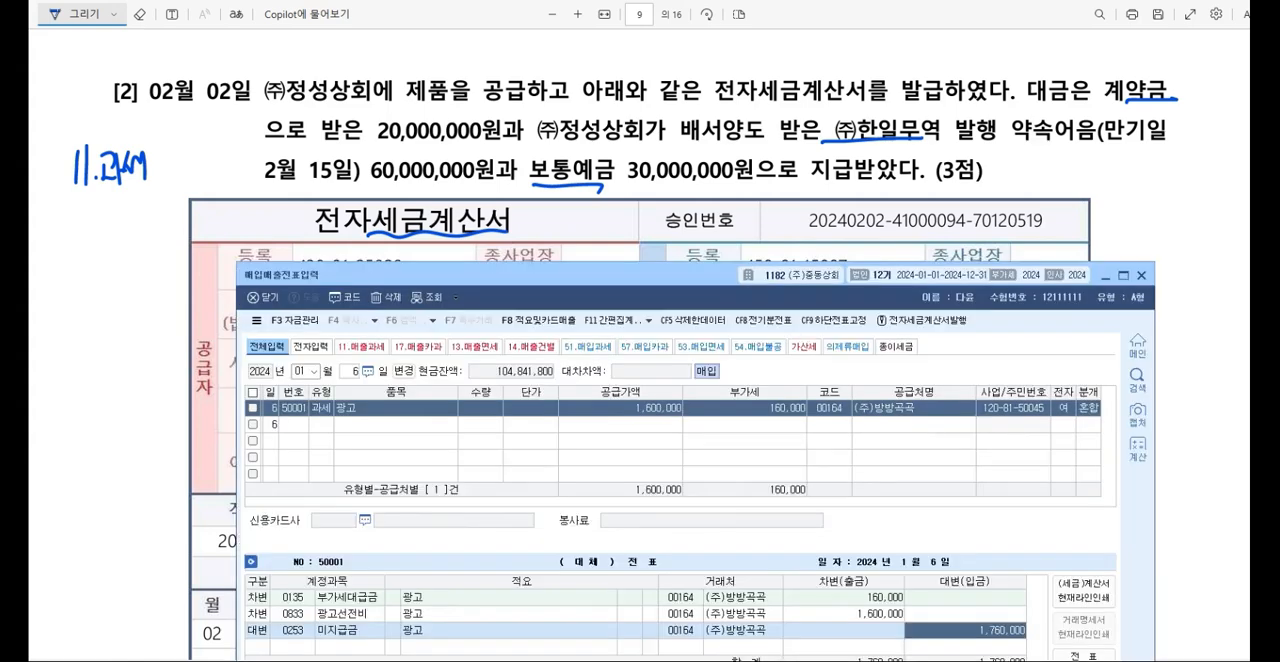
key("Escape")
key("Escape")
key("Escape")
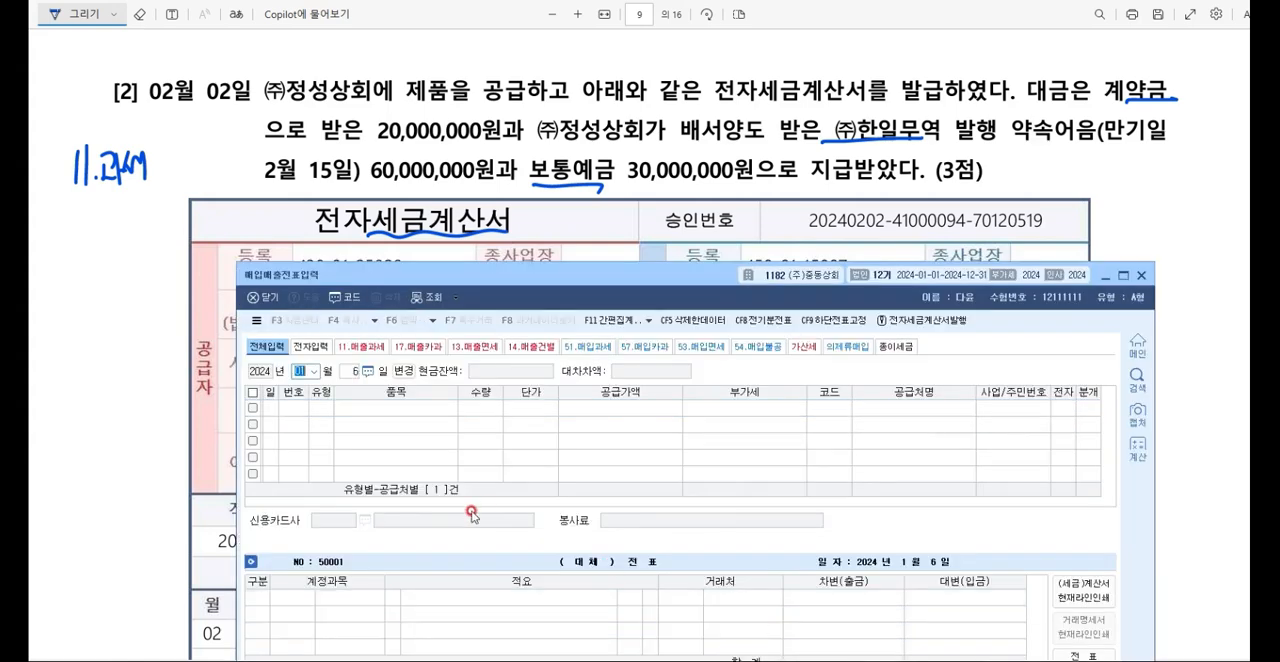
type("2")
key("Return")
type("2")
key("Return")
type("11")
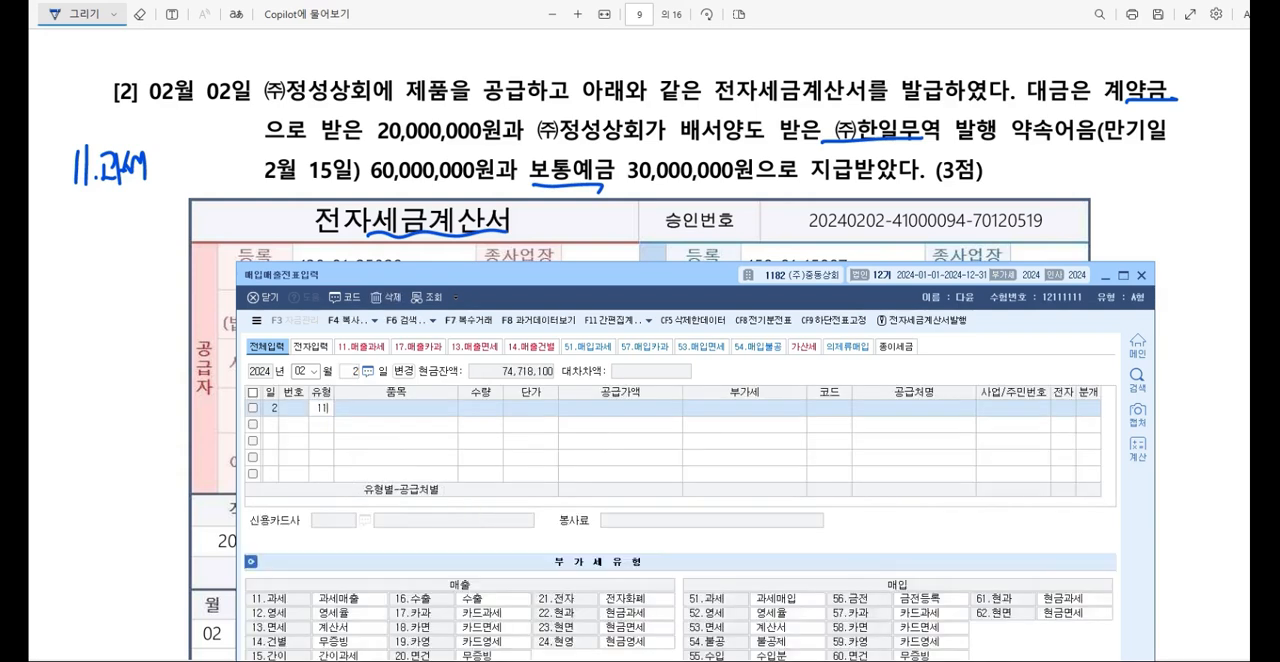
key("Return")
Step: Enter 제품매출 as the item and 100,000,000 as the supply amount on the February 2 row
type("제품매출")
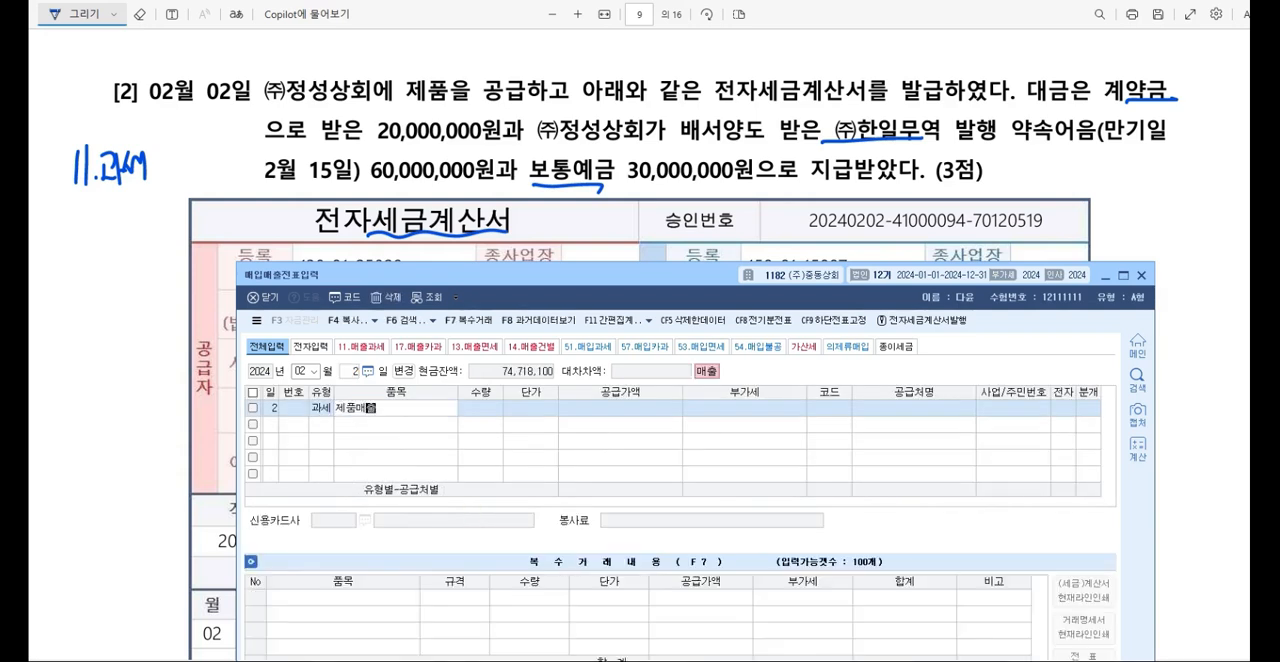
key("Return")
key("Return")
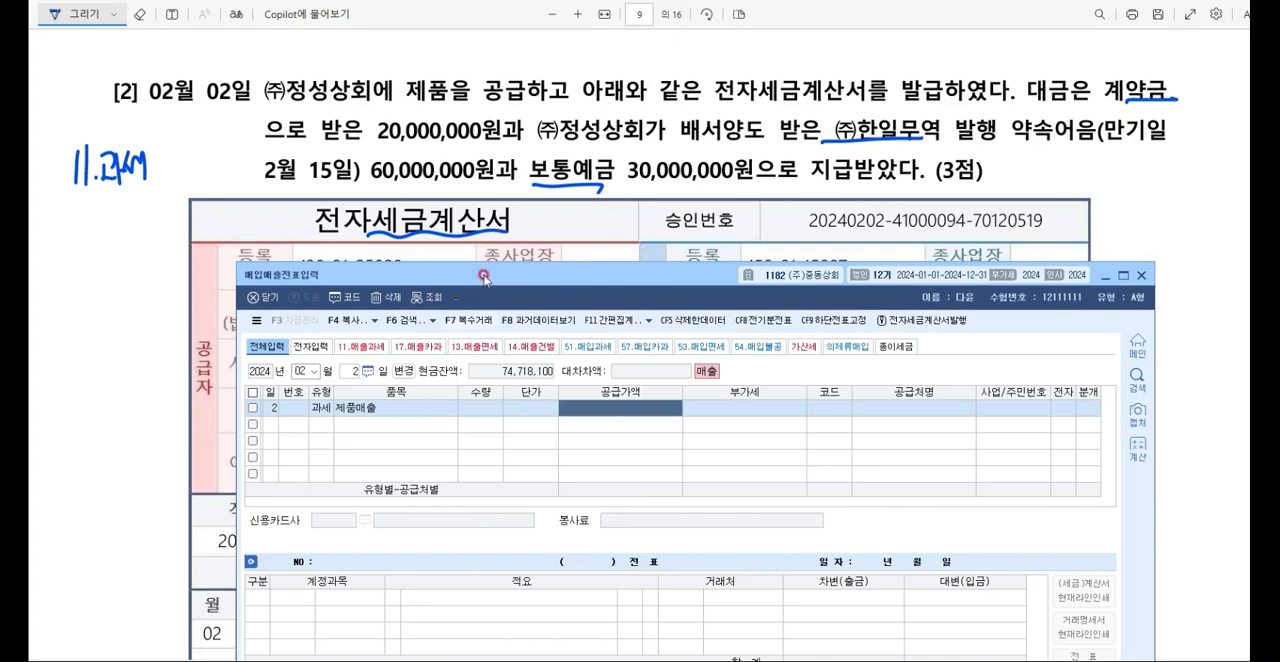
scroll(541, 204, "down", 1)
scroll(545, 205, "down", 4)
type("100000000")
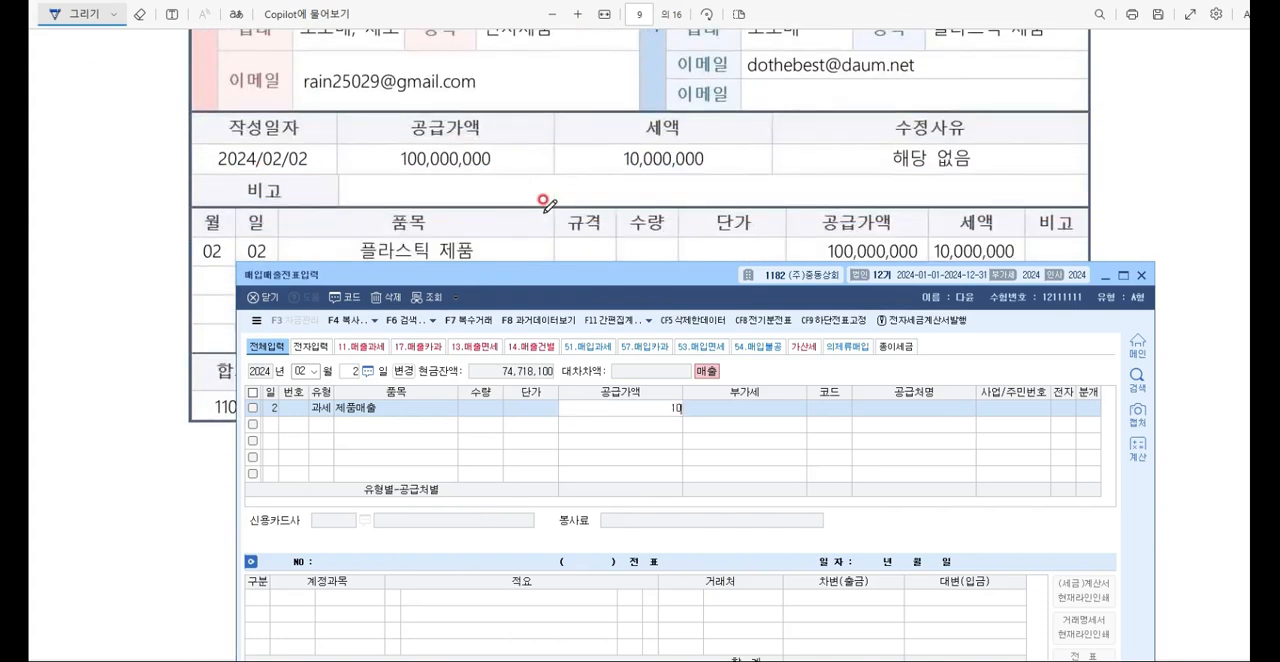
key("Return")
scroll(465, 103, "up", 3)
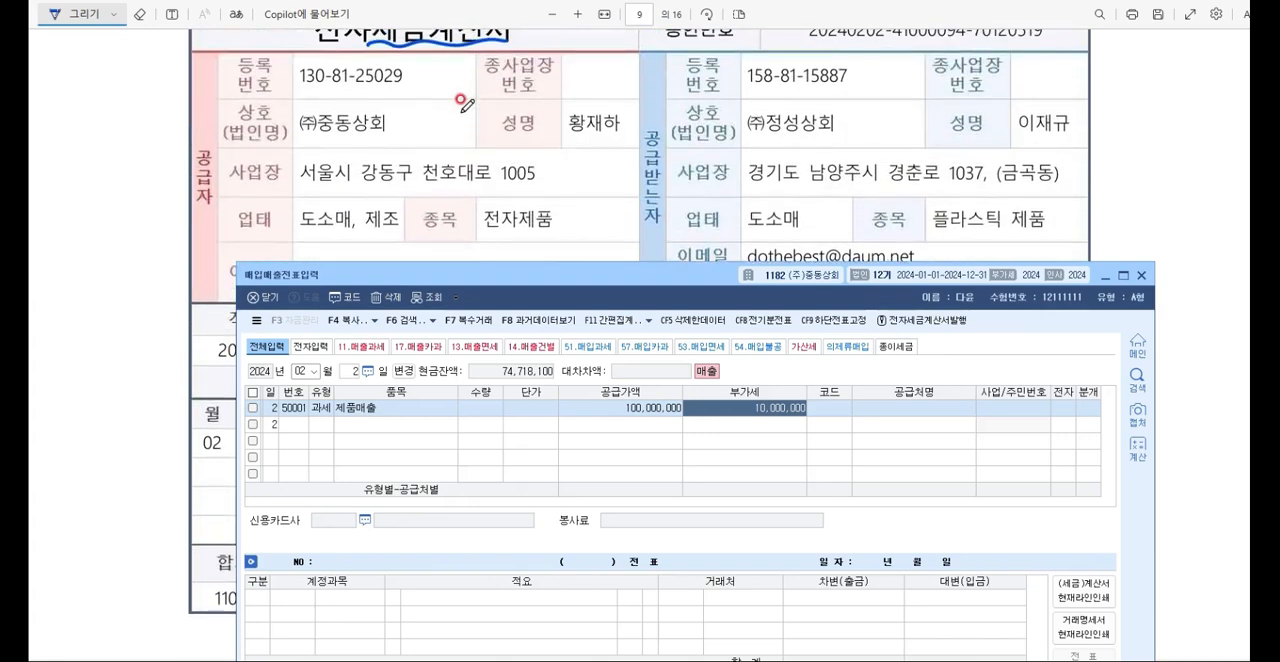
Step: Set the row's trading partner to (주)정성상회, mark the invoice as electronic (여), and choose 혼합 as the journal type
key("Return")
key("F2")
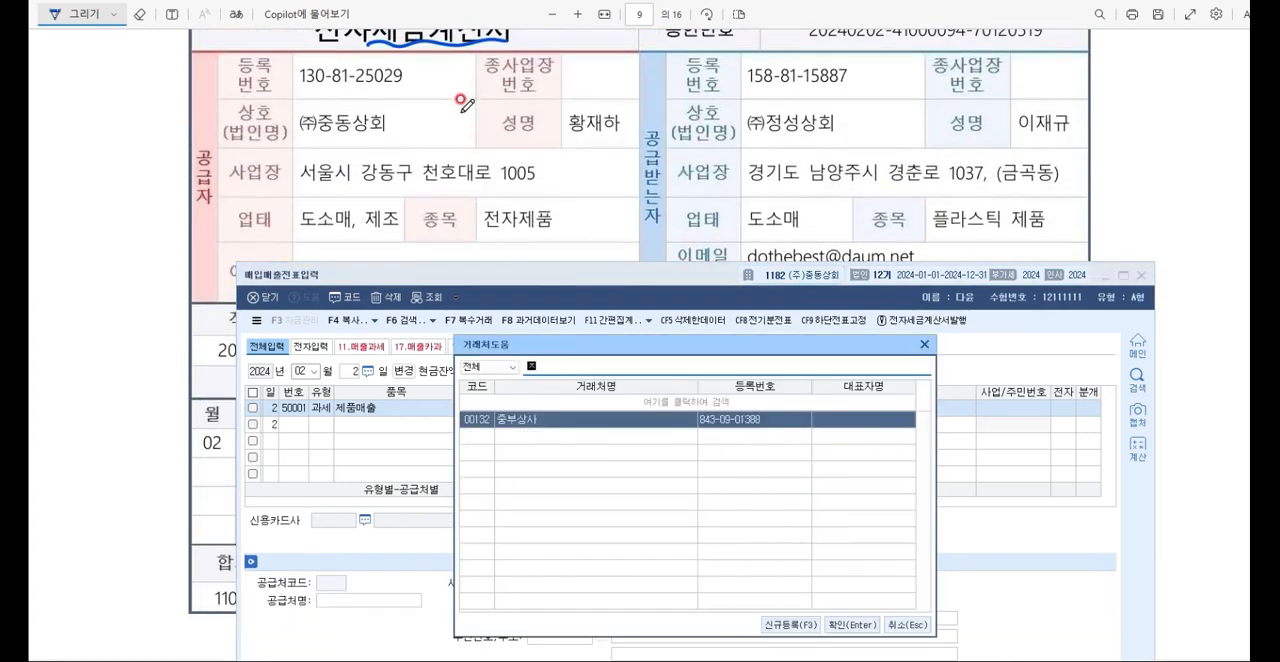
type("정성상회")
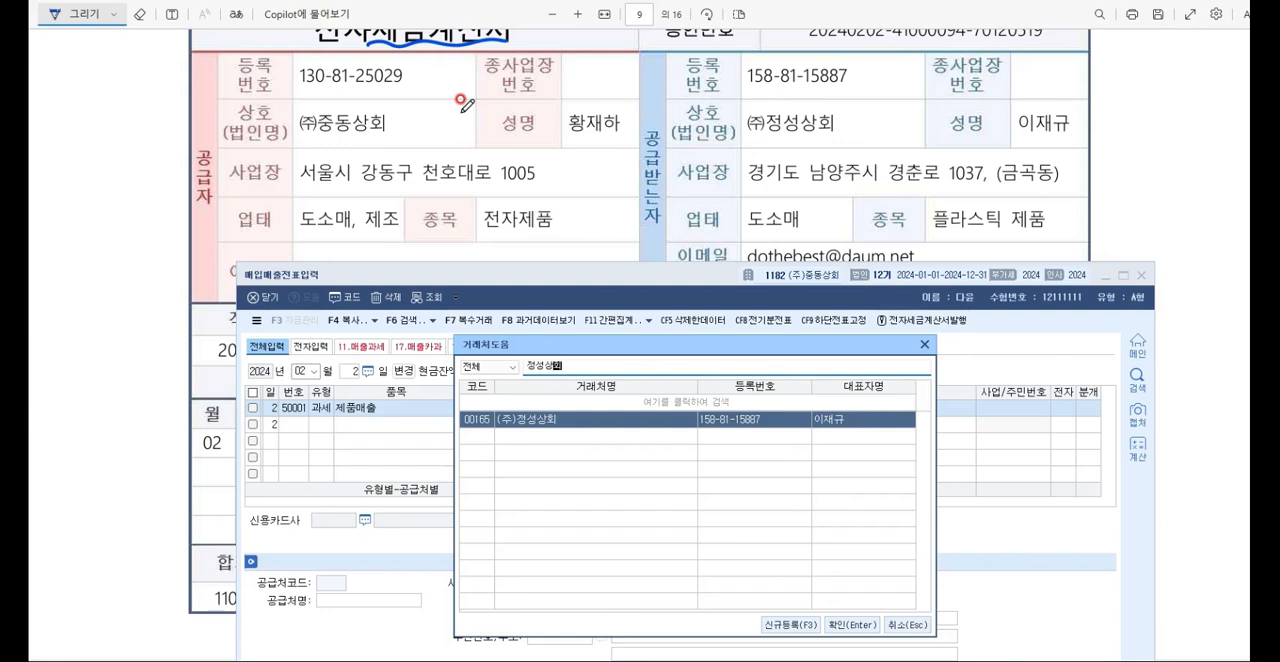
key("Return")
key("Return")
type("1")
key("Return")
type("3")
key("Return")
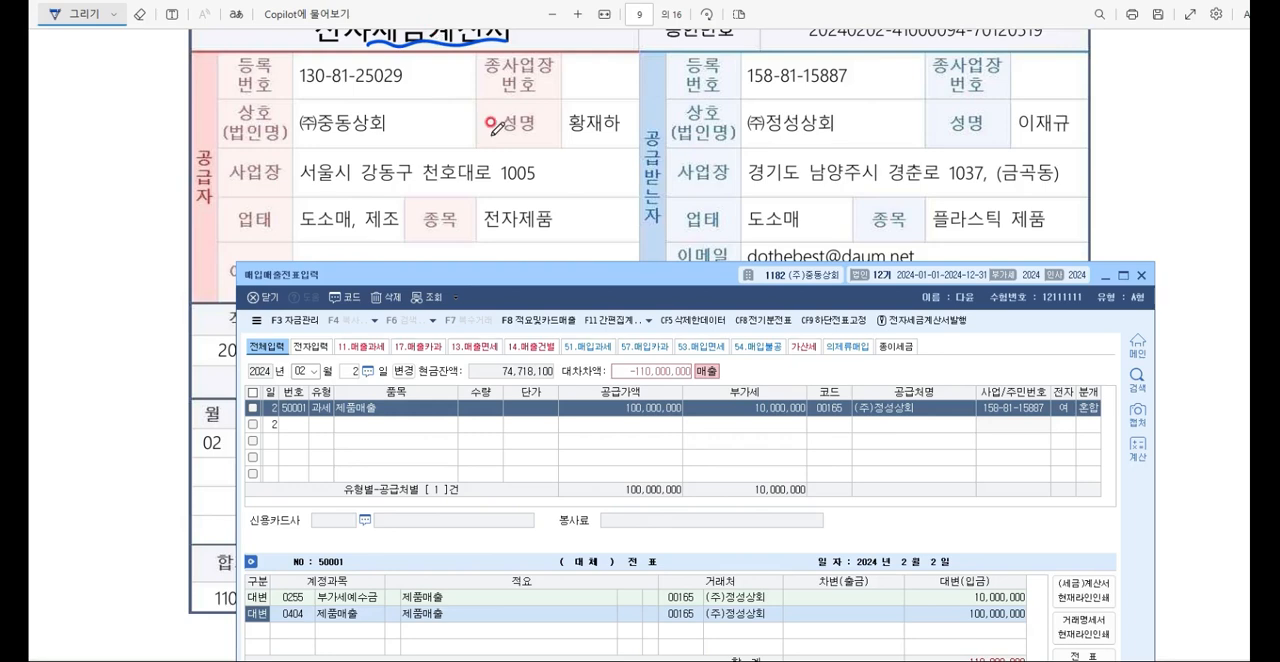
Step: Move the voucher window below the question text and add a debit line for 선수금 (0259) of 20,000,000
scroll(495, 120, "up", 3)
left_click_drag(553, 282, 537, 203)
type("3")
key("Return")
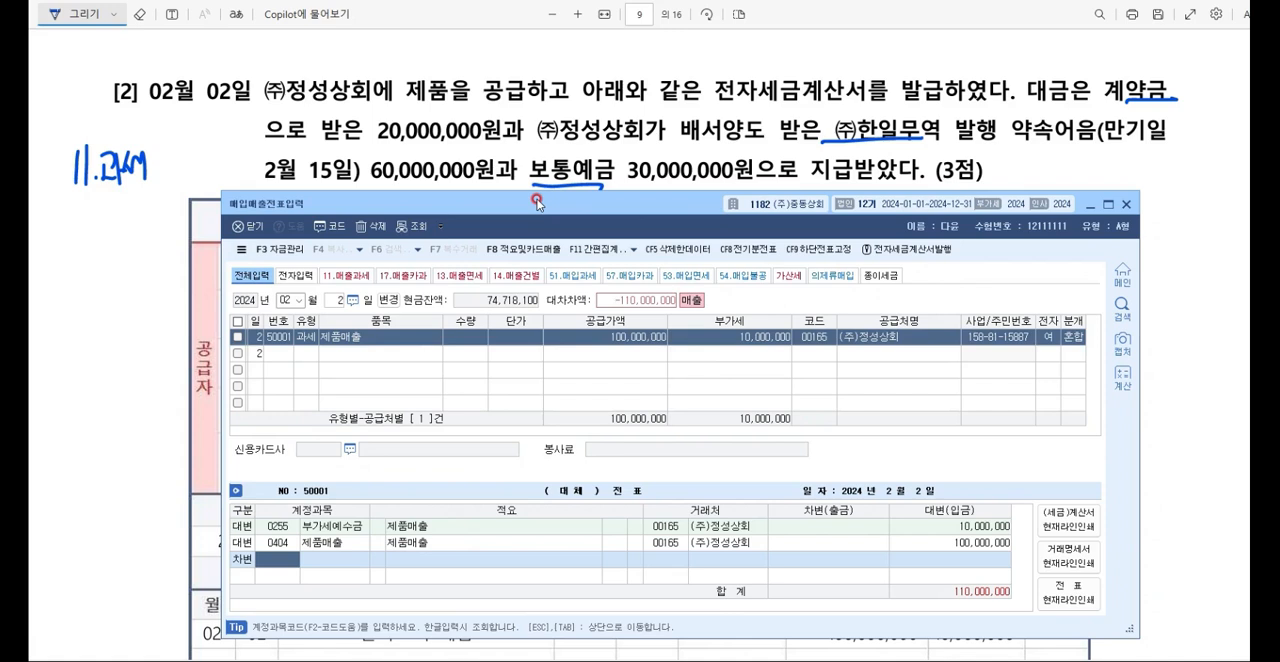
key("F2")
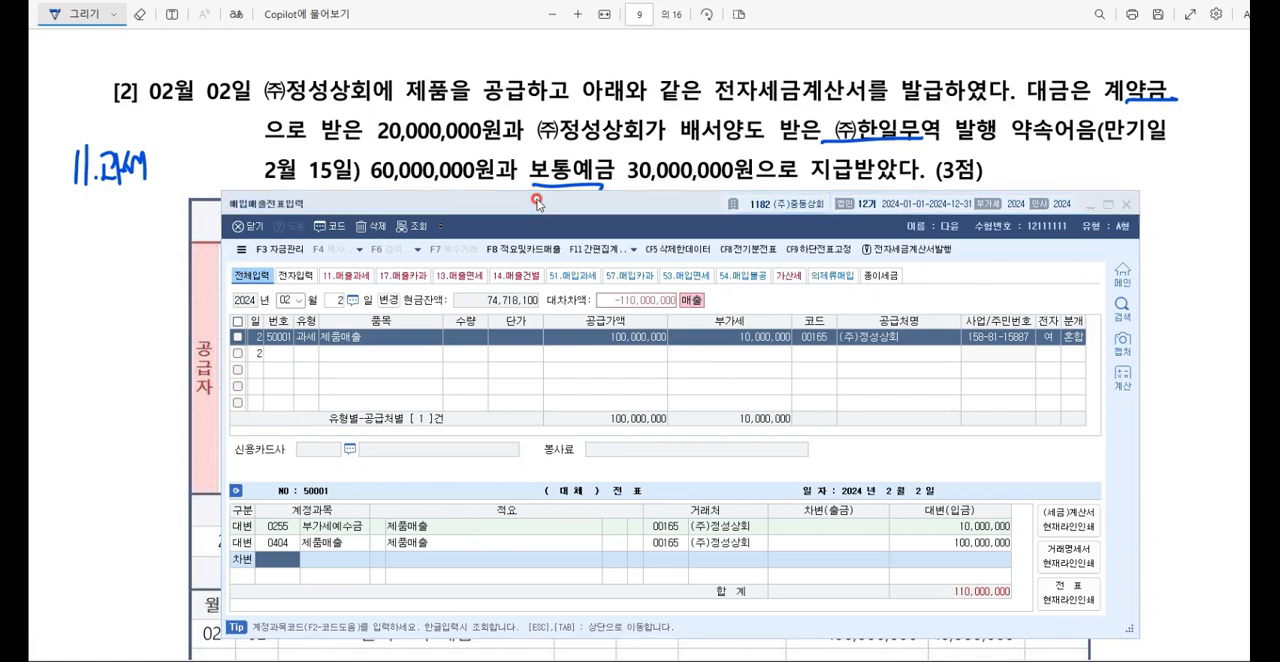
type("선수금")
key("Return")
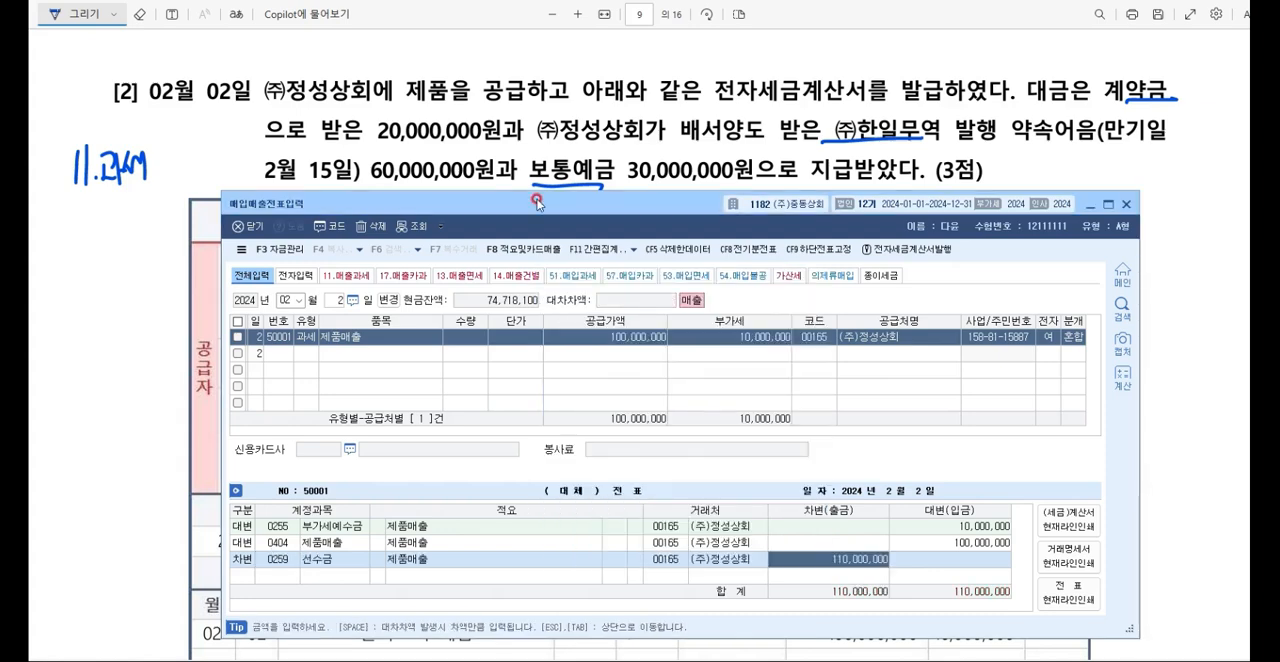
type("20000000")
key("Return")
Step: Add a debit line for 받을어음 (0110) of 60,000,000
type("3")
key("Return")
key("F2")
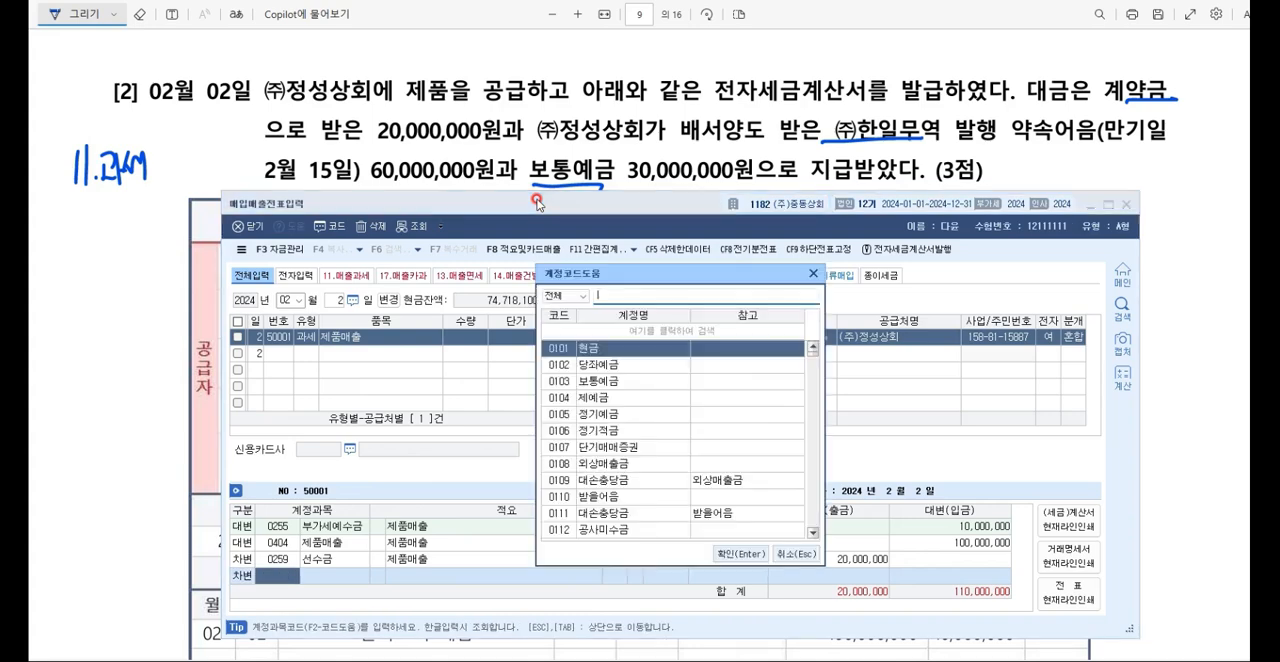
type("받을어음")
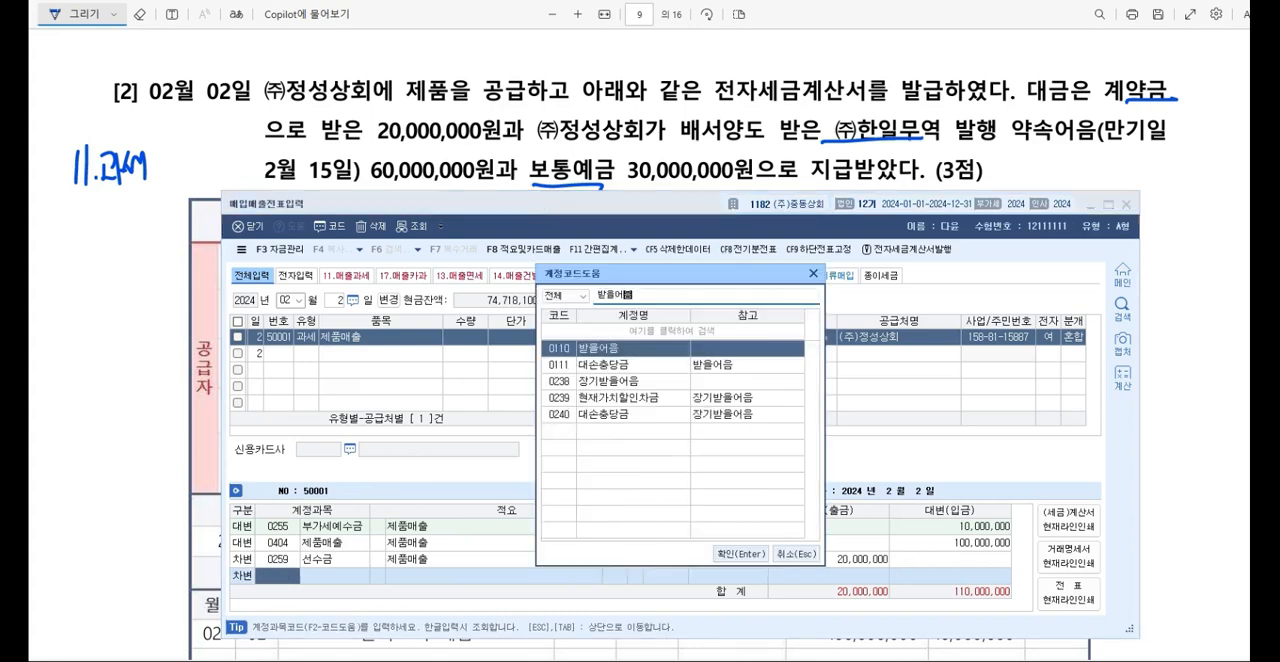
key("Return")
type("60000000")
key("Return")
Step: Change the trading partner on the 받을어음 debit line to (주)한일무역
left_click(664, 559)
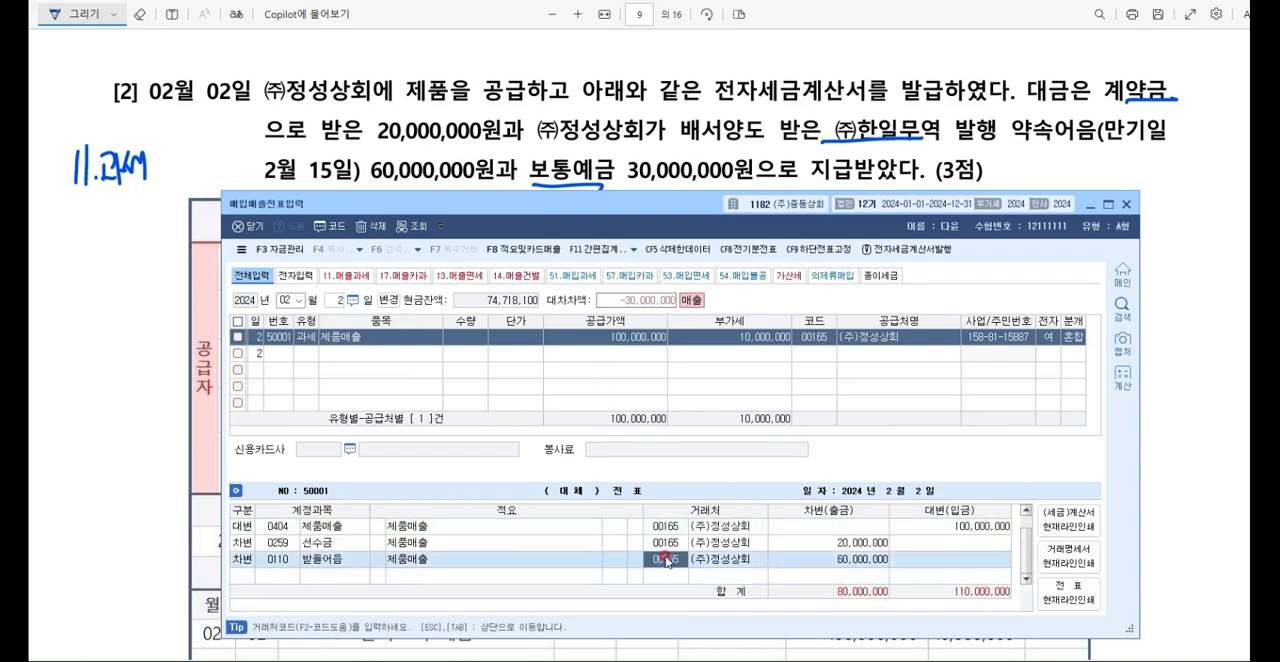
key("F2")
type("한일무역")
type("00167")
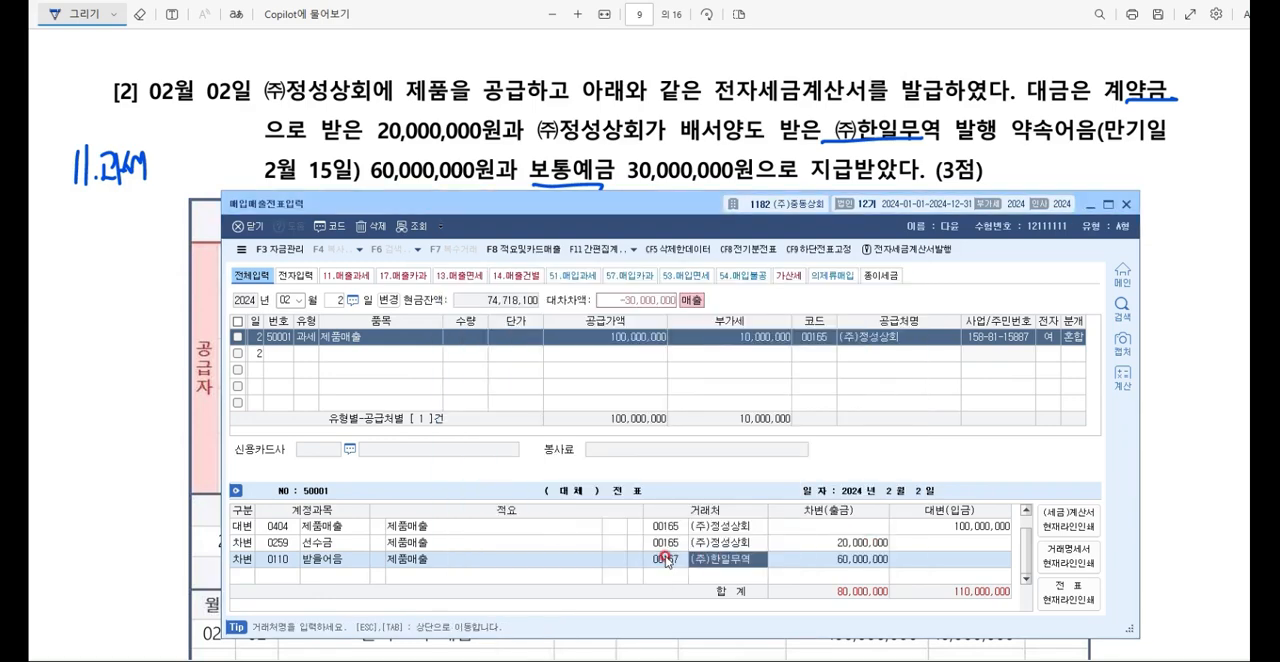
key("Return")
Step: Add a debit line for 보통예금 (0103) of 30,000,000 to balance the voucher
key("Return")
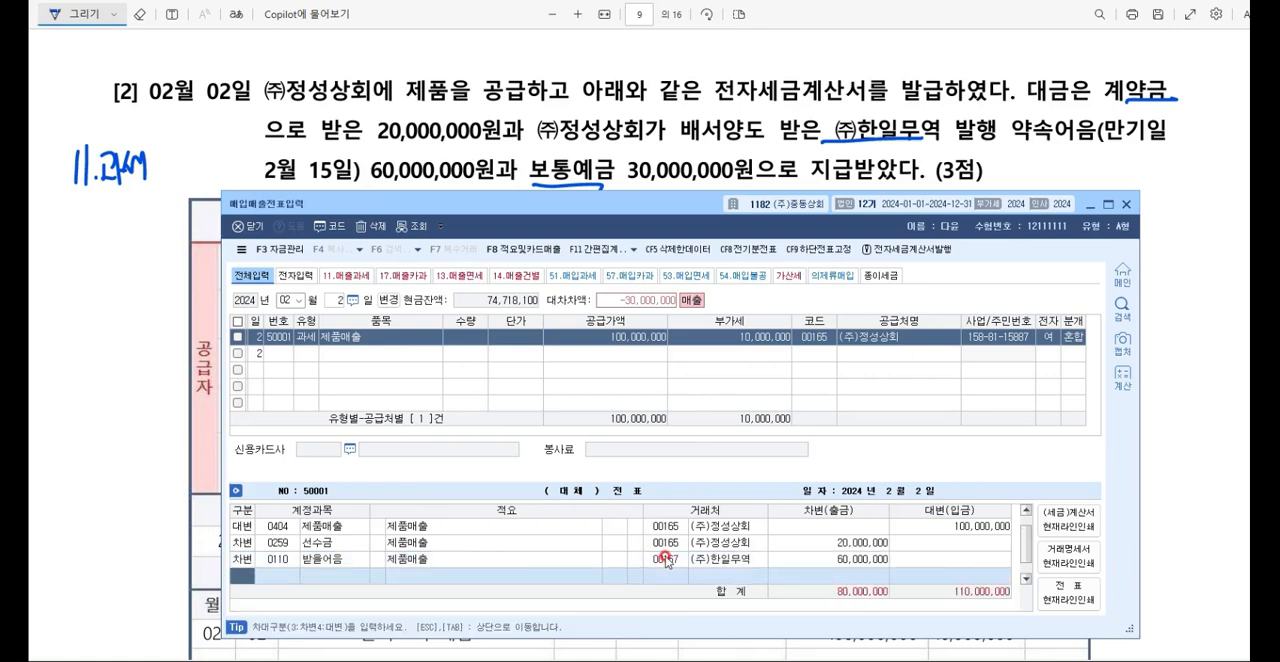
type("3")
key("F2")
type("보통")
key("Return")
key("Return")
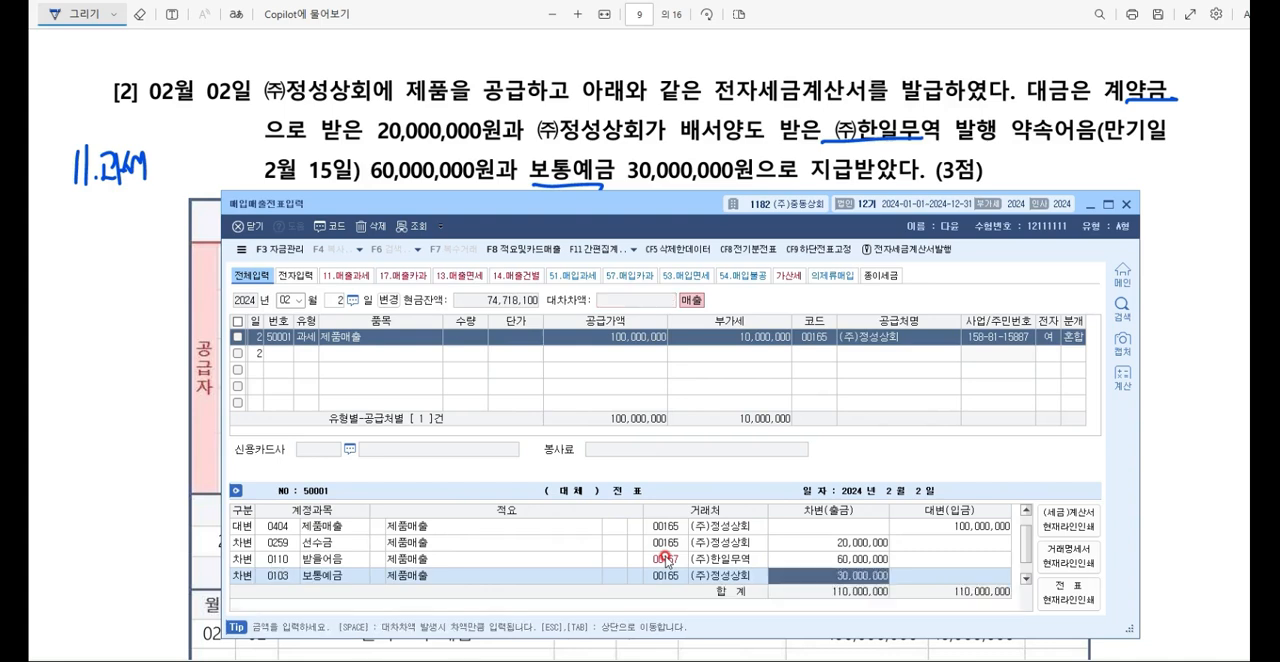
Step: Review the 선수금, 받을어음 and 보통예금 debit lines and the trading partner of the 받을어음 line
left_click(287, 543)
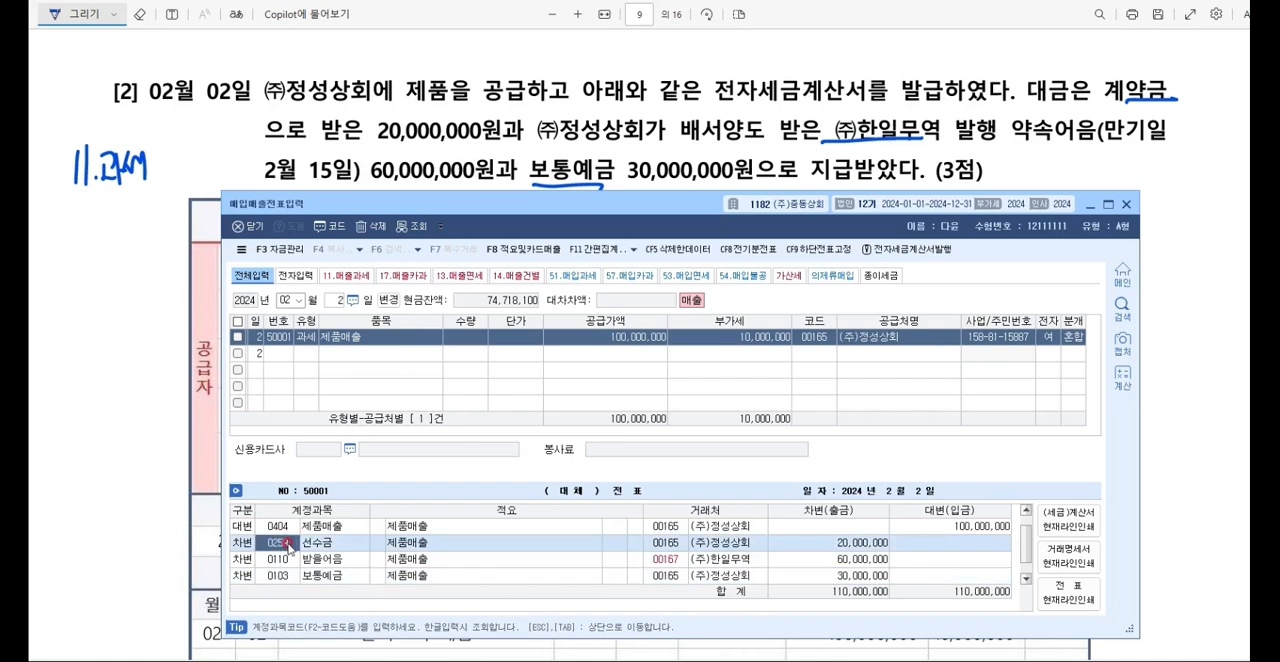
left_click(286, 560)
left_click(284, 575)
left_click(278, 545)
left_click(285, 559)
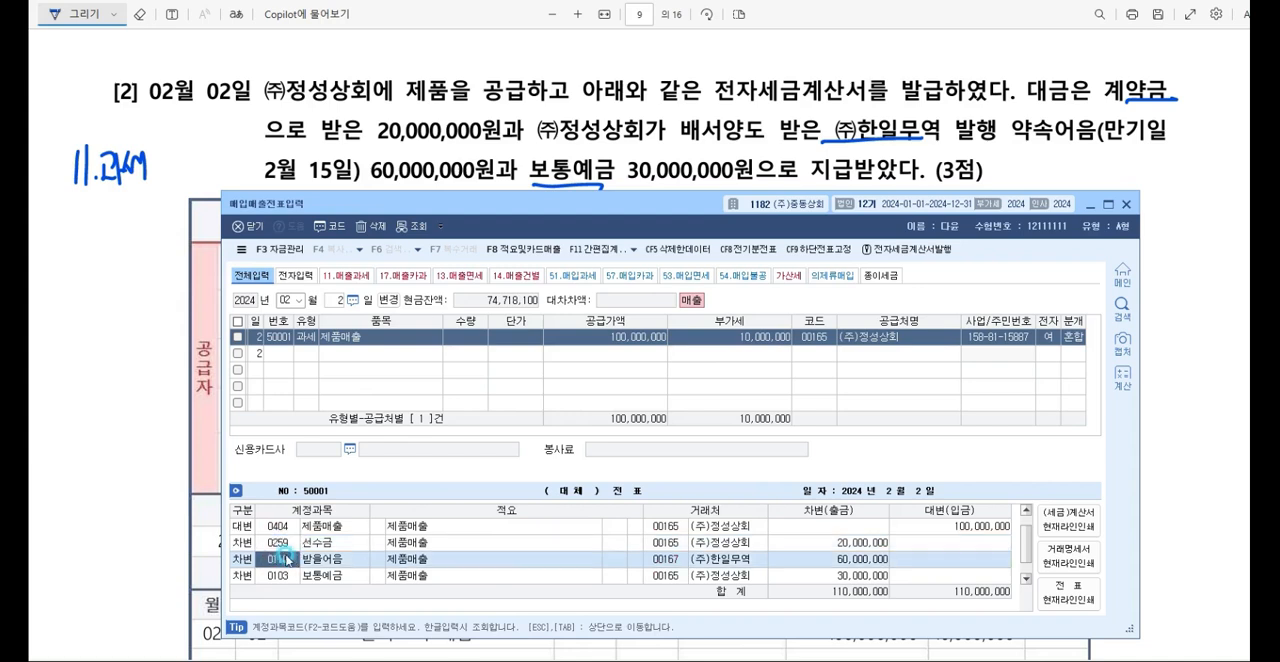
left_click(670, 559)
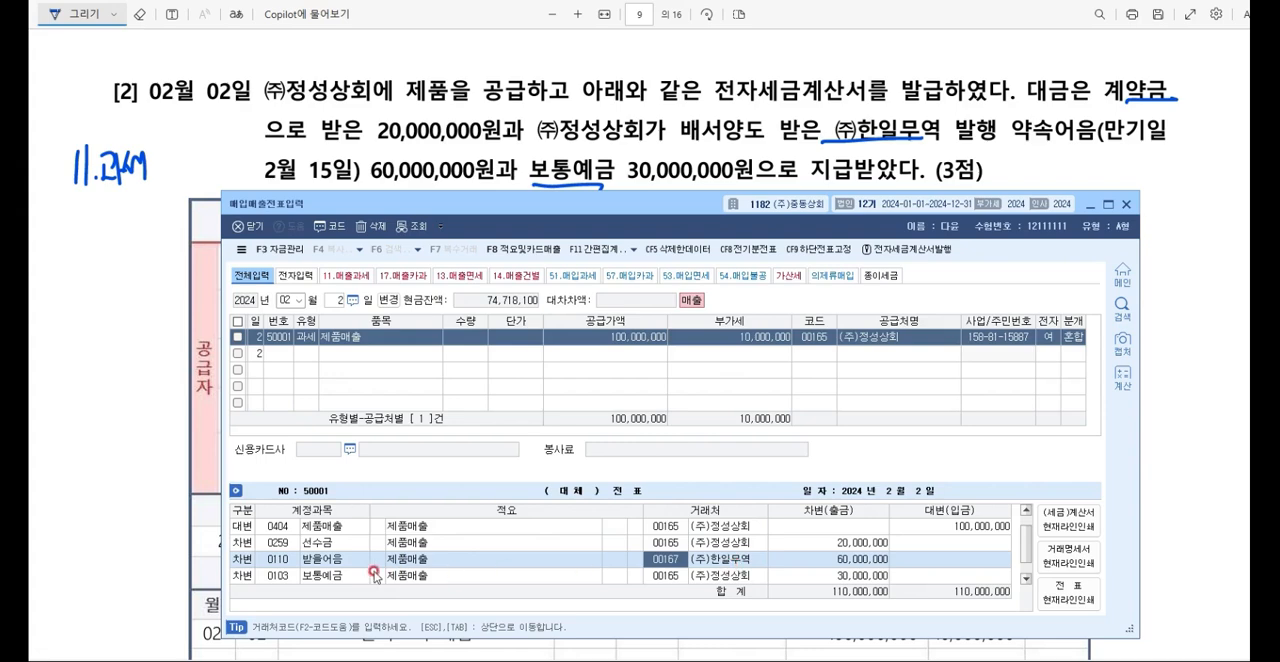
left_click(275, 576)
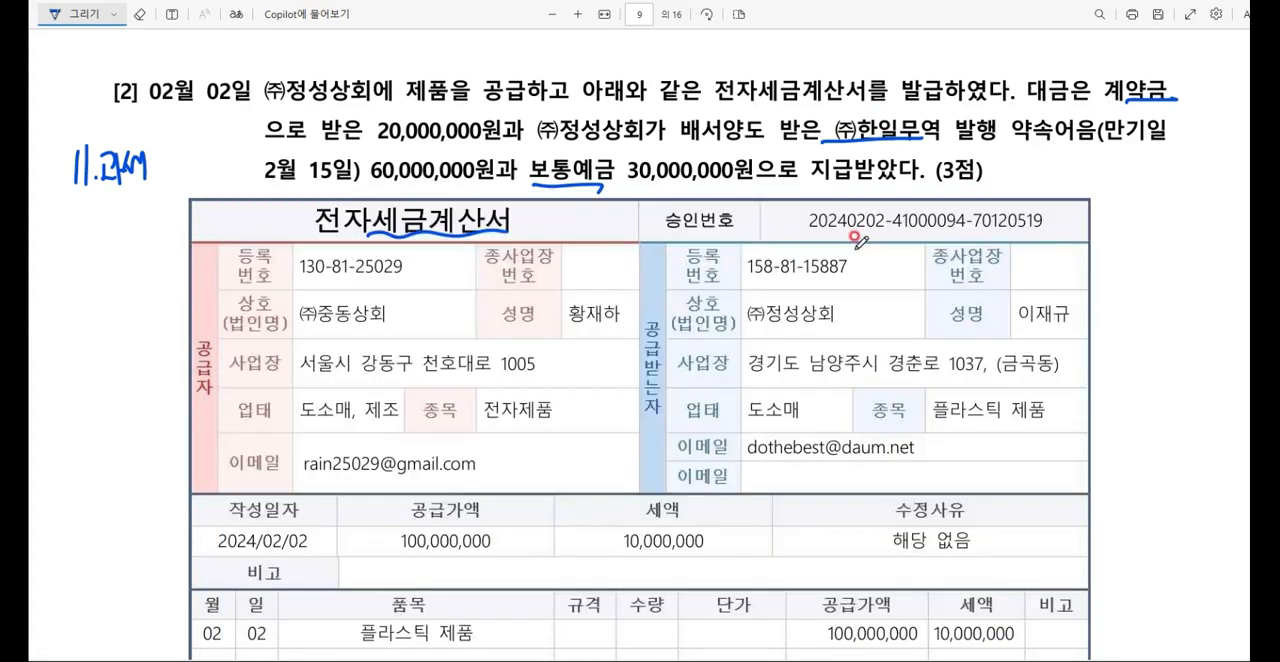
Step: In question [3], underline 구매확인서 and 영세율전자세금계산서
scroll(855, 240, "down", 10)
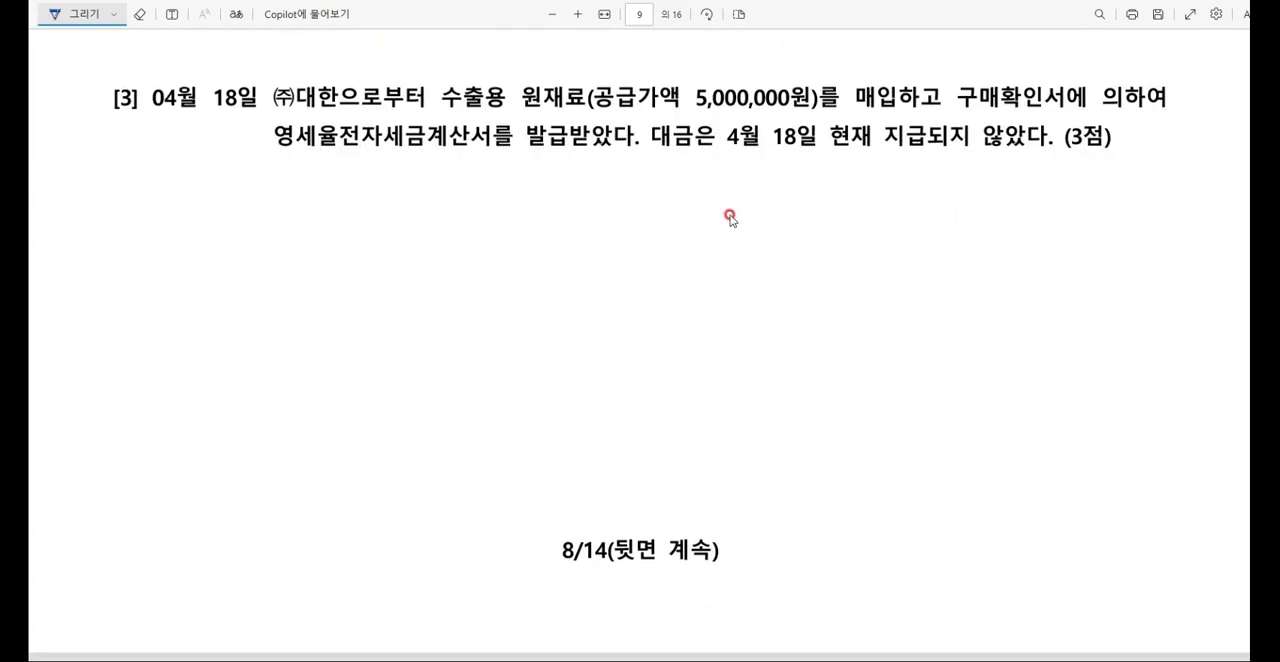
left_click_drag(956, 112, 1063, 101)
left_click_drag(264, 155, 466, 140)
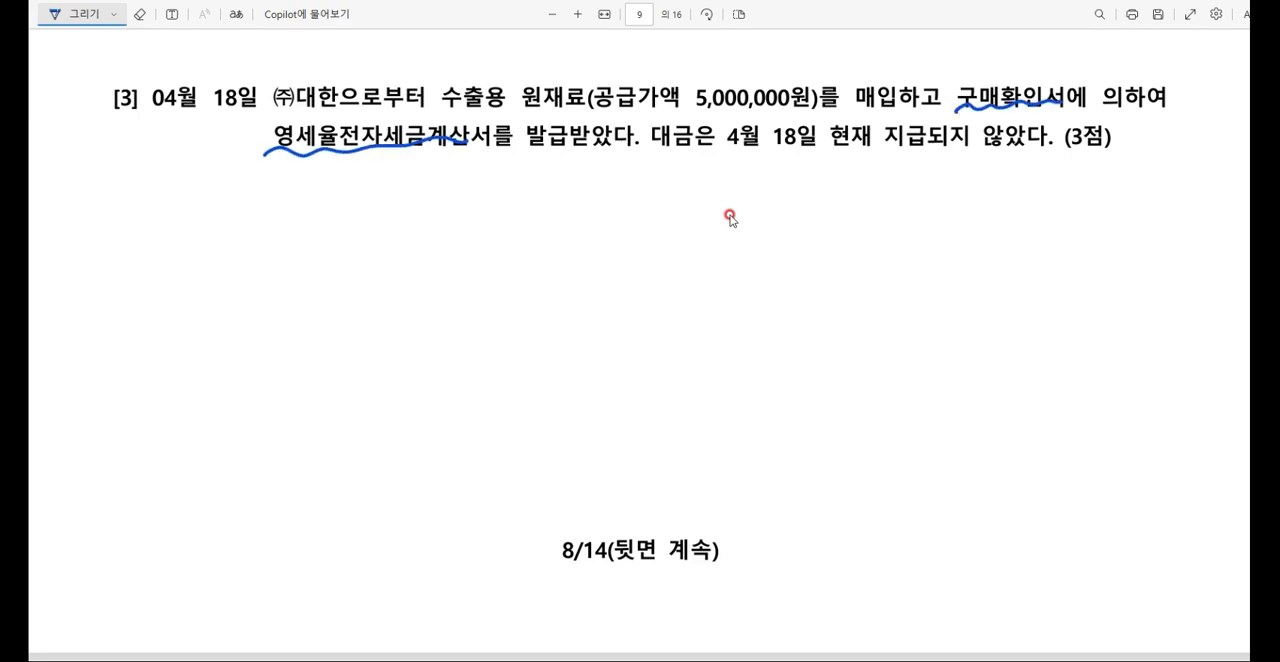
Step: Handwrite 52.영세 below the text of question [3], scribbling out the first attempt
left_click_drag(138, 178, 138, 210)
mouse_move(146, 183)
left_mouse_down()
mouse_move(168, 199)
mouse_move(142, 196)
mouse_move(142, 263)
left_mouse_up()
left_click(178, 191)
mouse_move(142, 240)
left_mouse_down()
mouse_move(155, 262)
mouse_move(206, 231)
mouse_move(198, 258)
left_mouse_up()
left_click(186, 254)
mouse_move(220, 228)
left_mouse_down()
mouse_move(222, 250)
mouse_move(240, 230)
mouse_move(252, 252)
left_mouse_up()
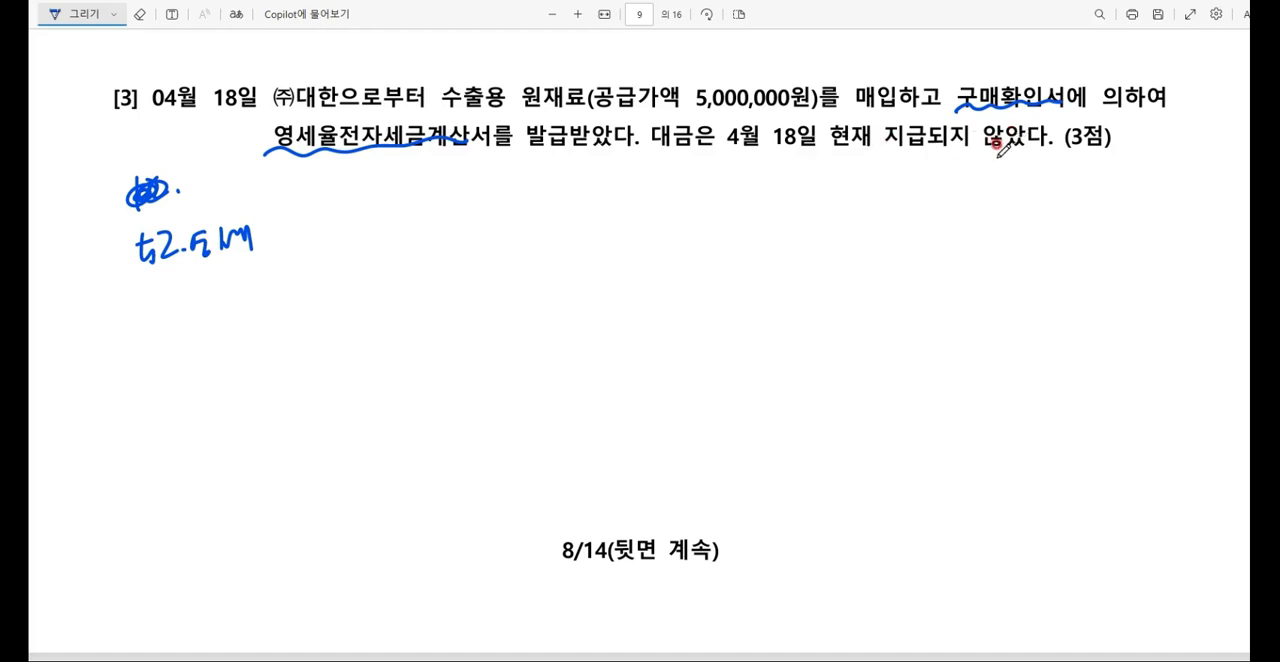
Step: Leave the February 2 voucher and reopen 매입매출전표입력 from the 케이렙 main window
left_click(892, 660)
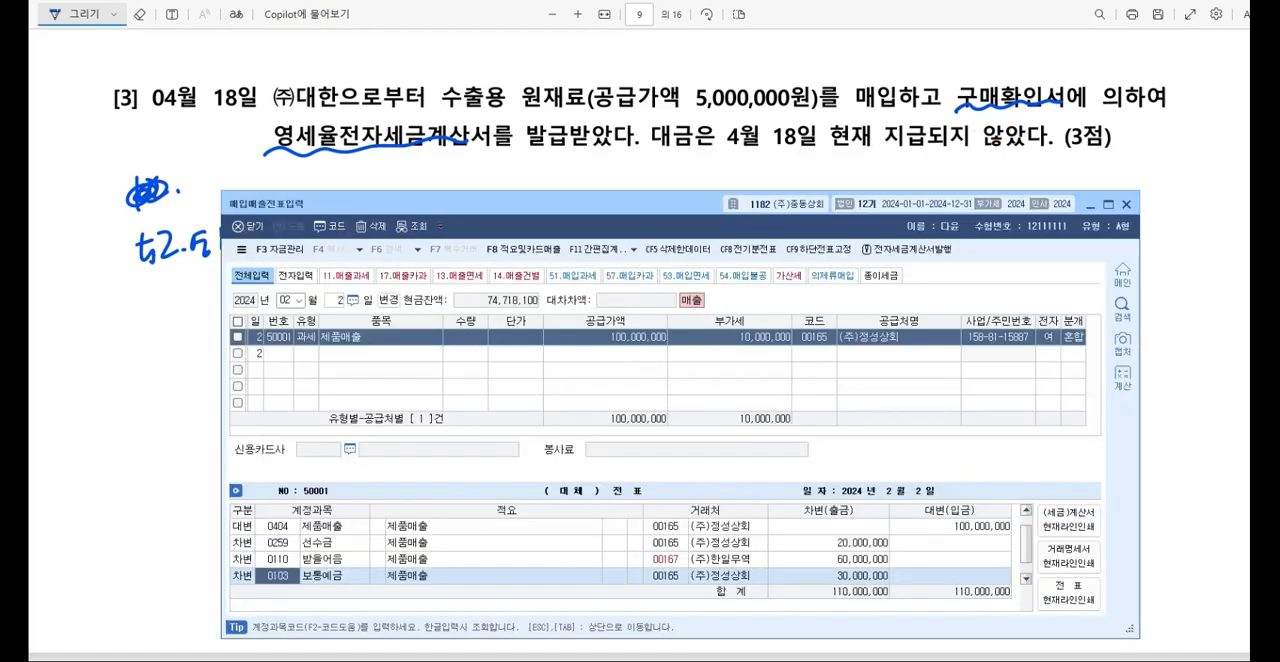
key("Escape")
key("Escape")
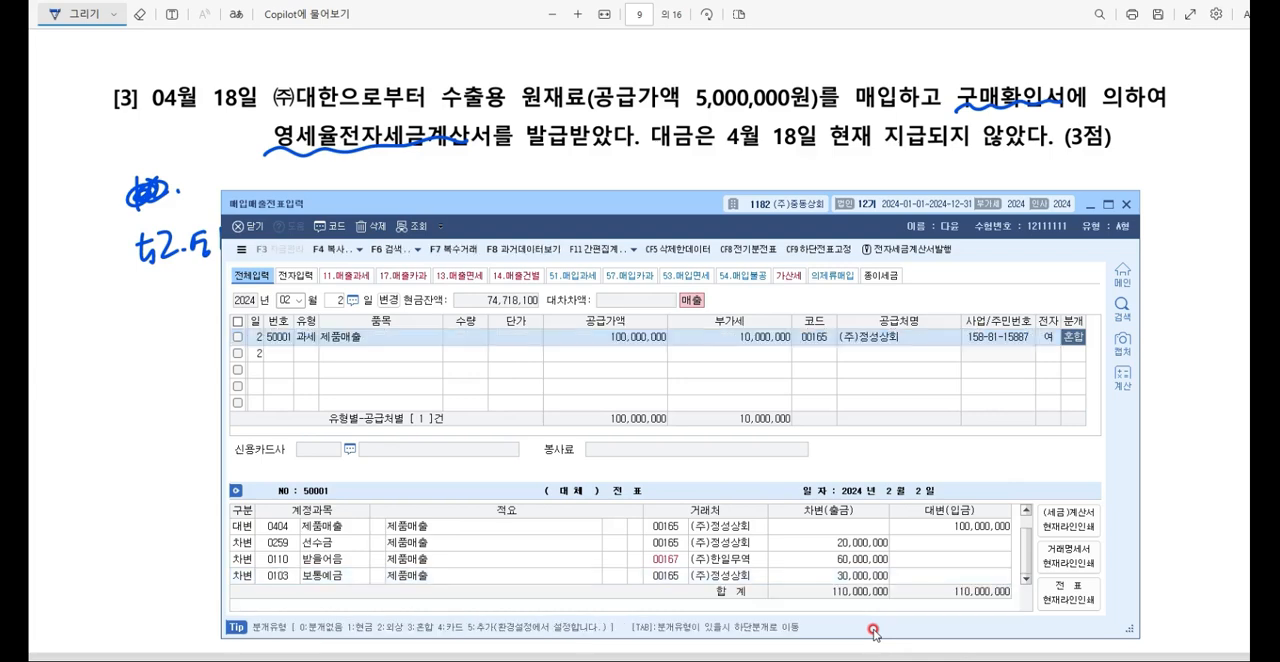
key("Escape")
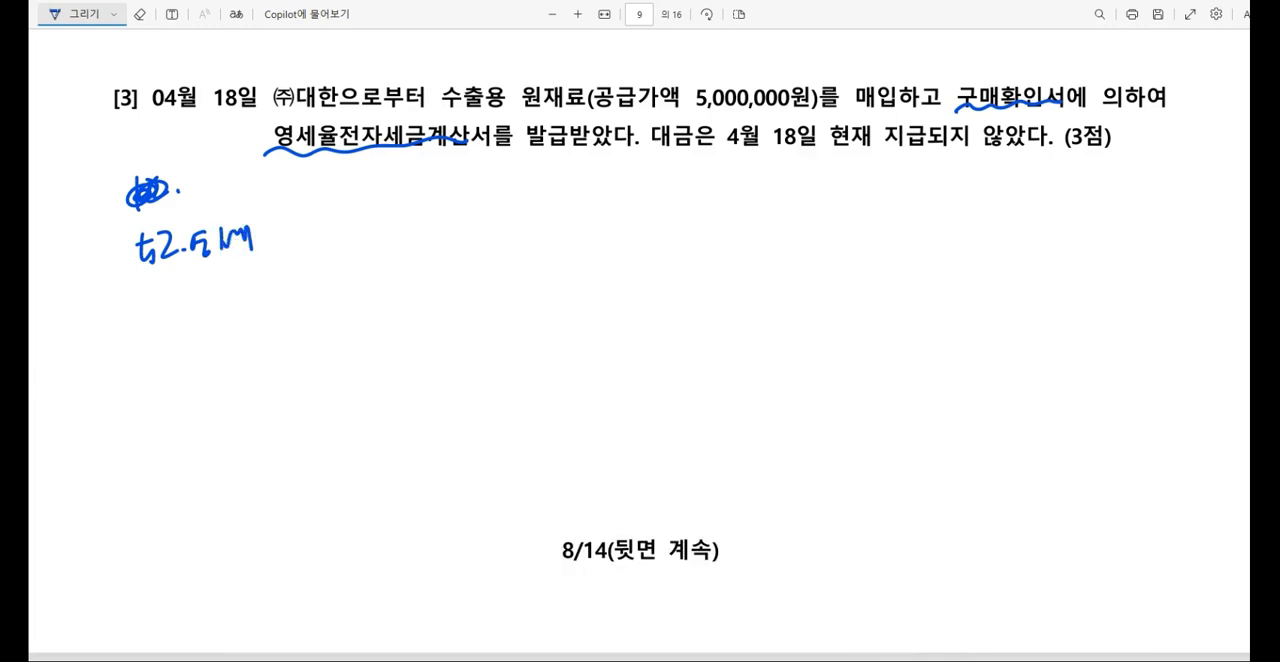
left_click(880, 660)
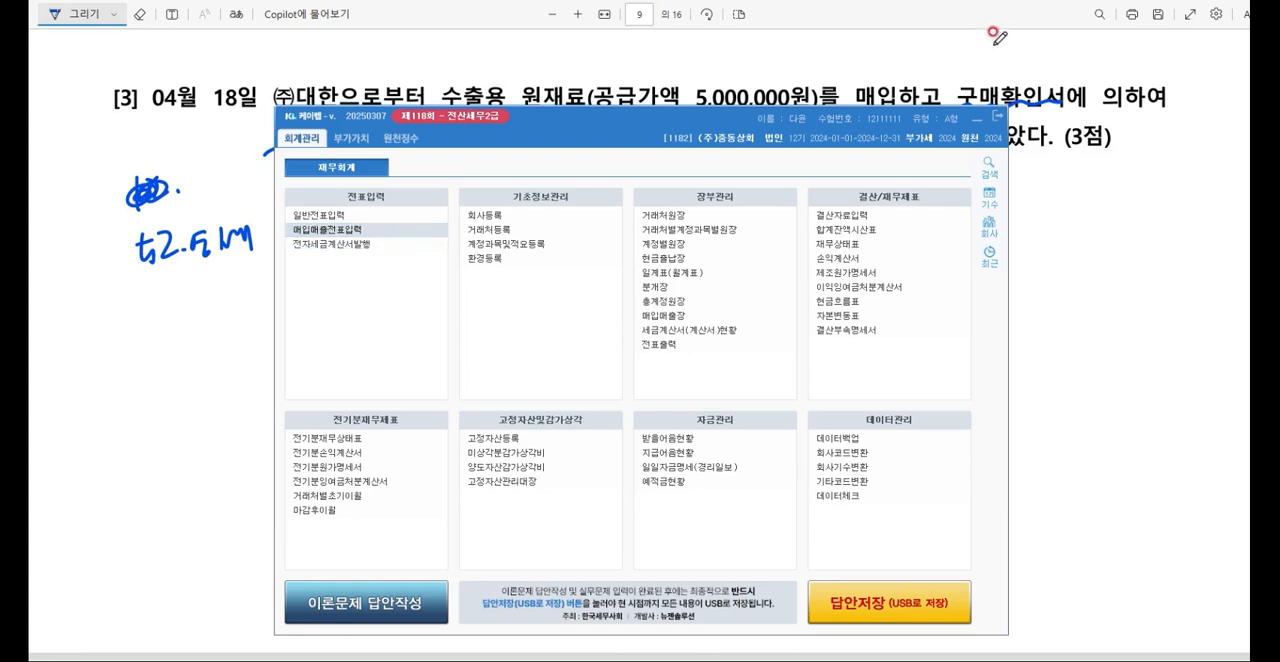
left_click(977, 122)
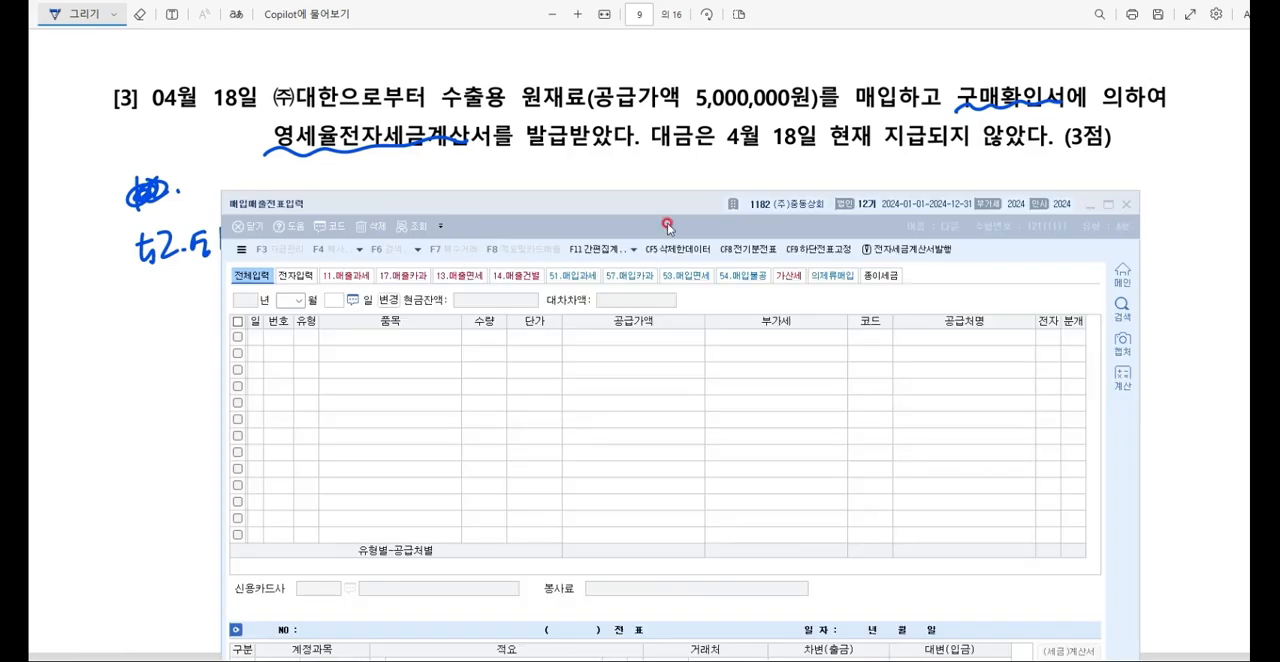
Step: Start a new voucher row dated April 18 with type 52.영세
type("04")
key("Return")
type("18")
key("Return")
type("52")
key("Return")
Step: Enter 원재료 as the item and 5,000,000 as the supply amount on the April 18 row
type("DN")
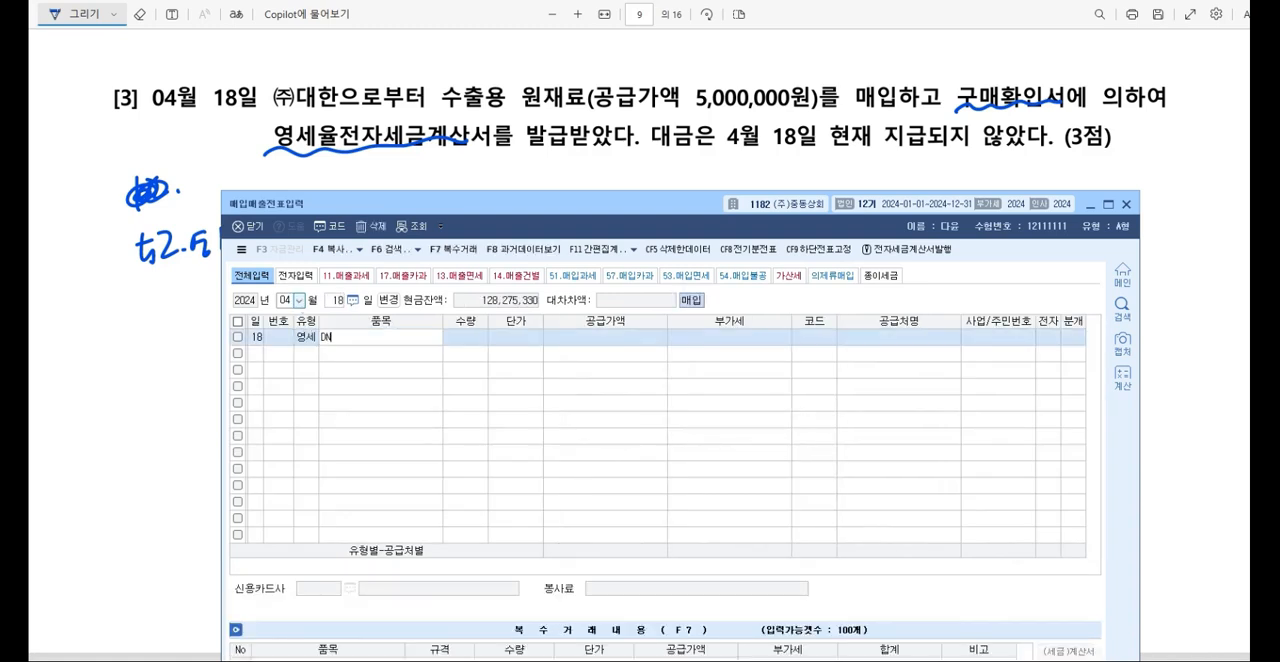
key("BackSpace")
key("BackSpace")
key("Hangul")
type("원재료")
key("Return")
type("5000000")
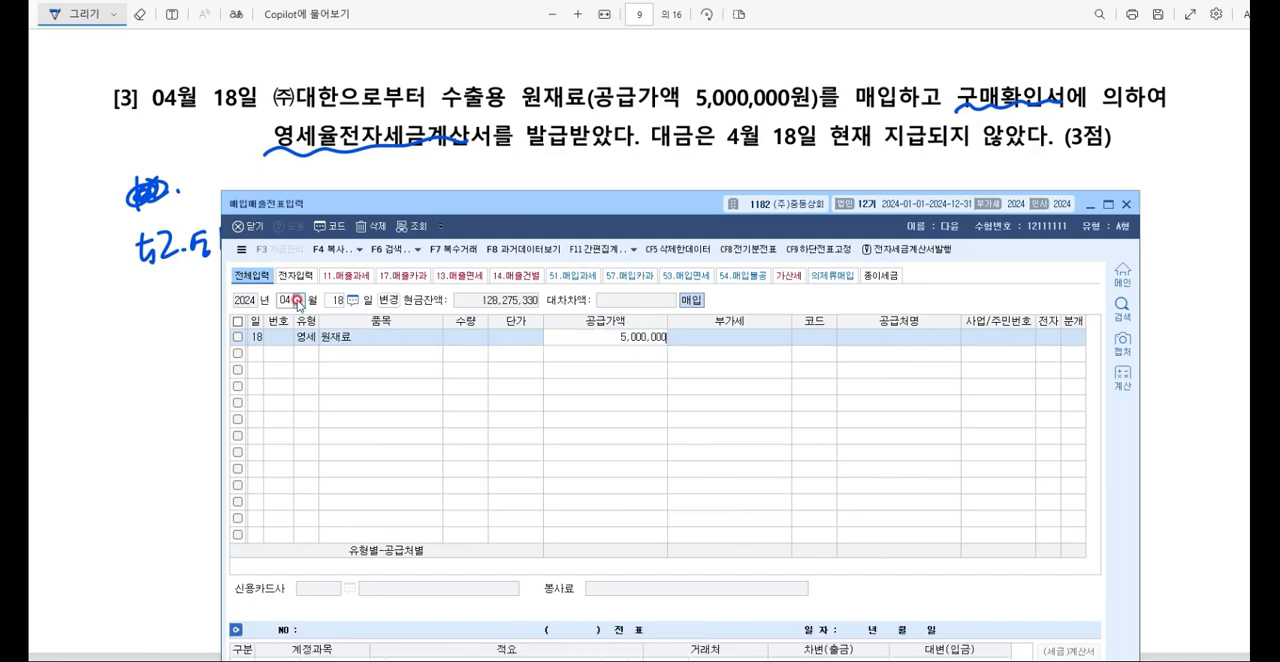
key("Return")
Step: Look up (주)대한 and set it as the supplier of the April 18 row
key("F2")
type("대한")
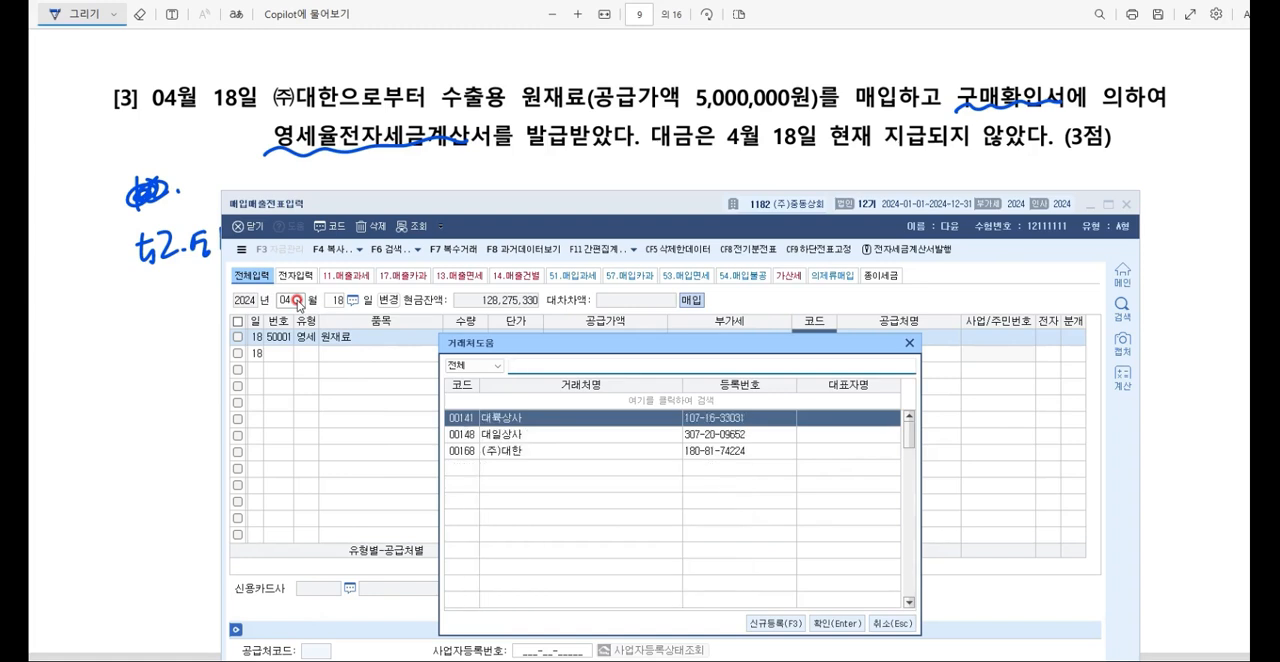
key("Return")
Step: Mark the April 18 row as an electronic invoice (여) and set its journal type to 외상
key("Return")
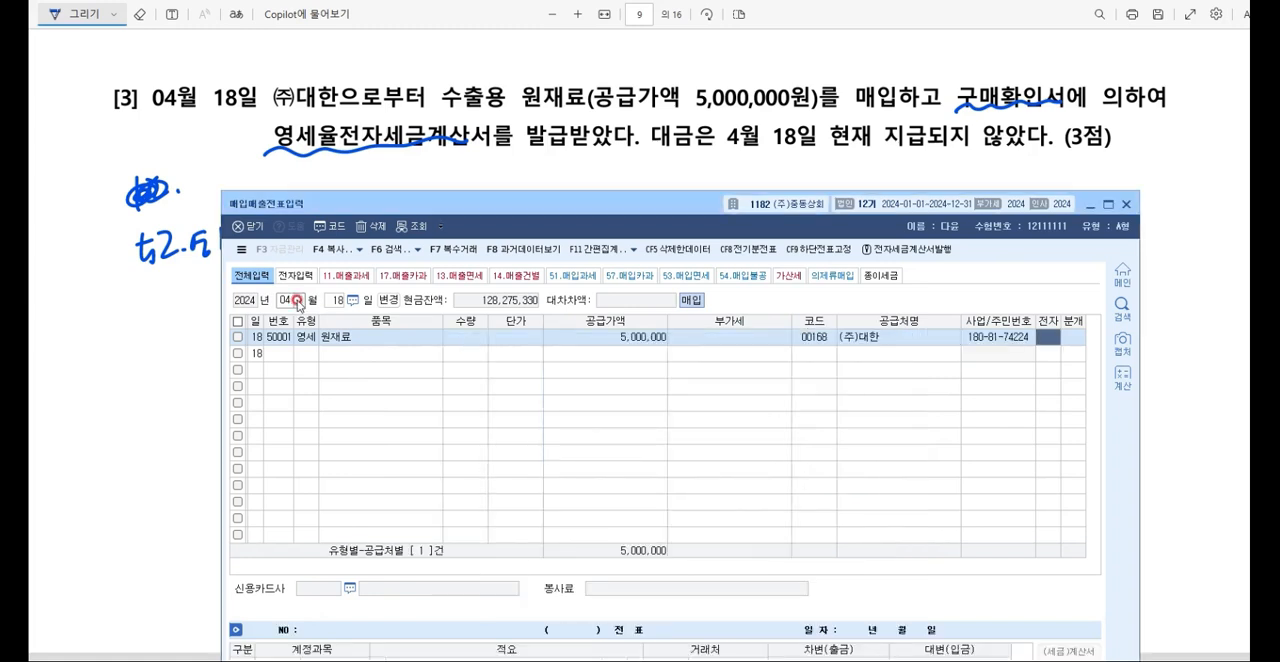
key("1")
key("Return")
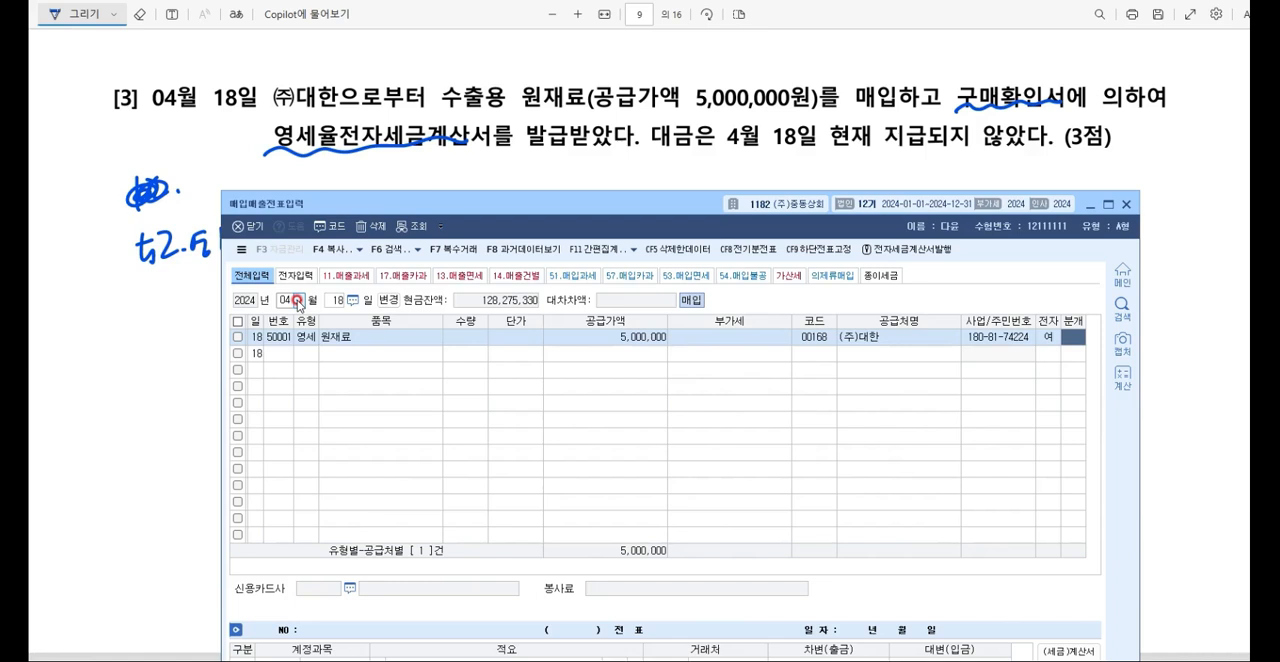
key("3")
key("Return")
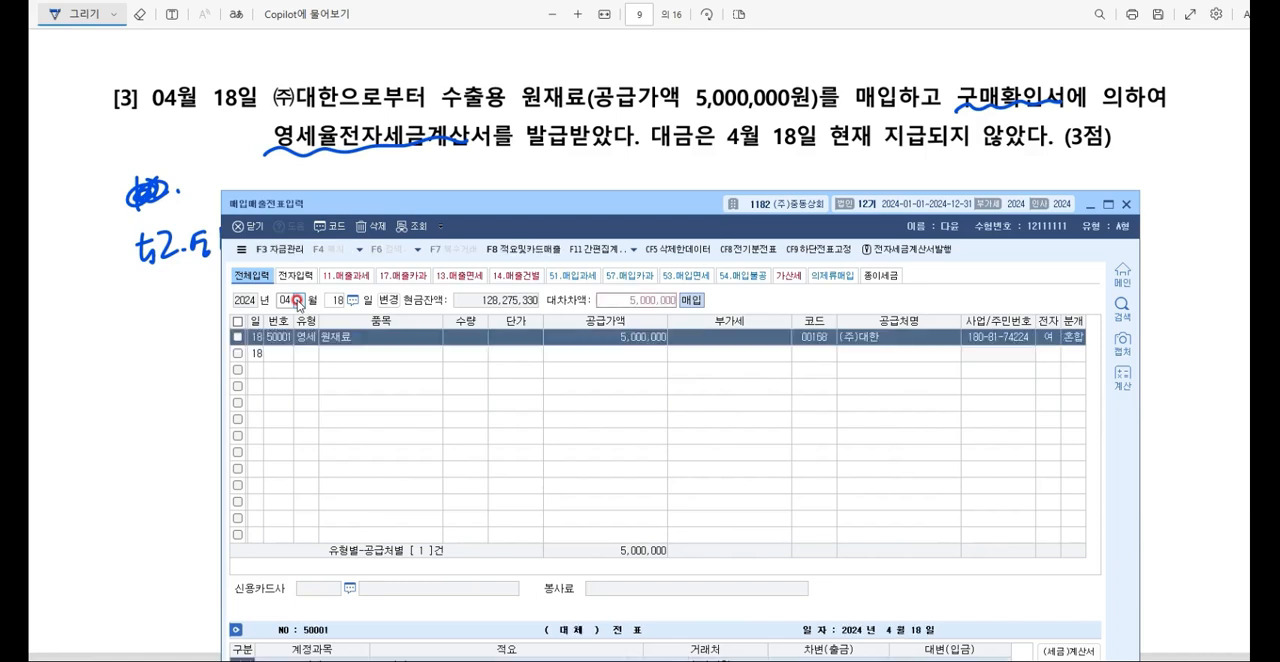
left_click(1069, 337)
type("2")
key("Return")
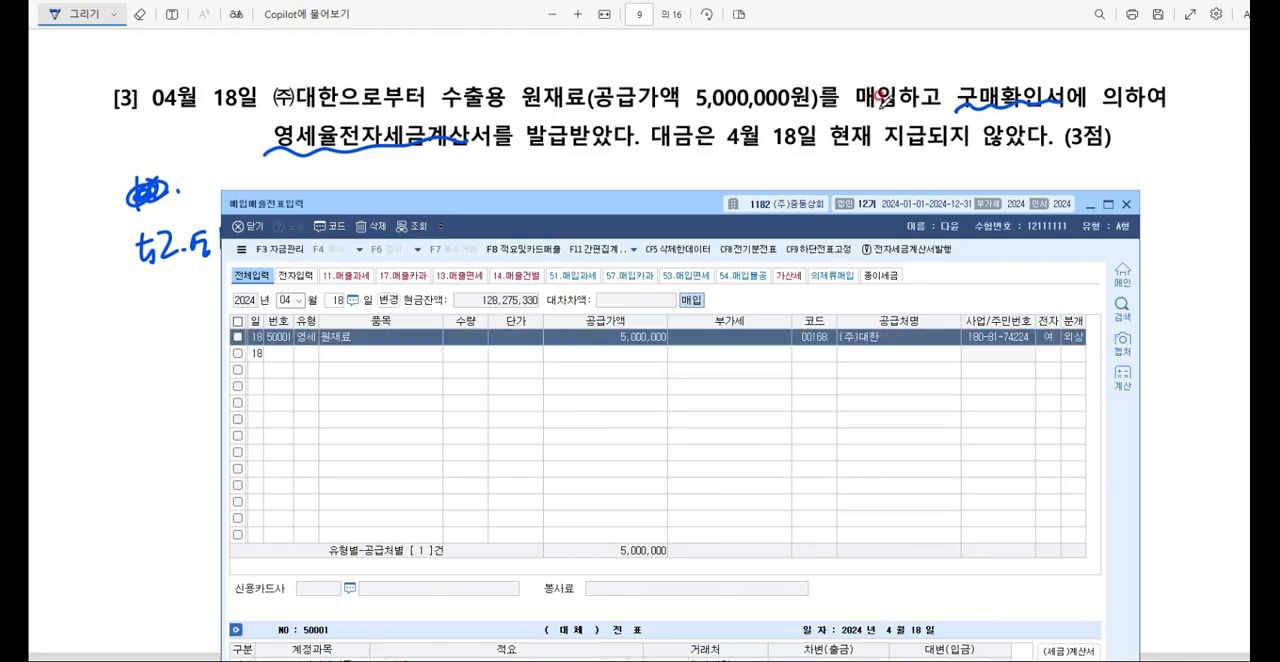
left_click_drag(805, 190, 800, 313)
left_click_drag(673, 326, 667, 143)
left_click(277, 483)
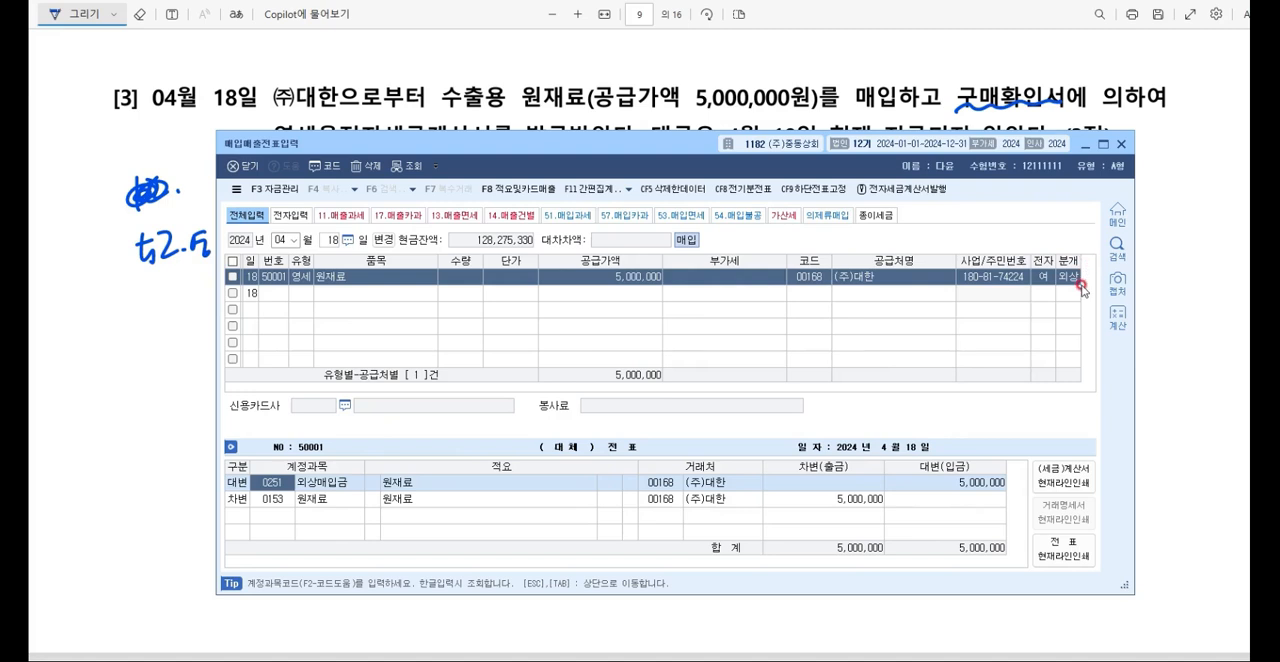
Step: In question [4] of the exam PDF, underline 소형승용차(2,000cc) and handwrite 54.불공 in the margin
left_click(1086, 145)
scroll(808, 203, "down", 5)
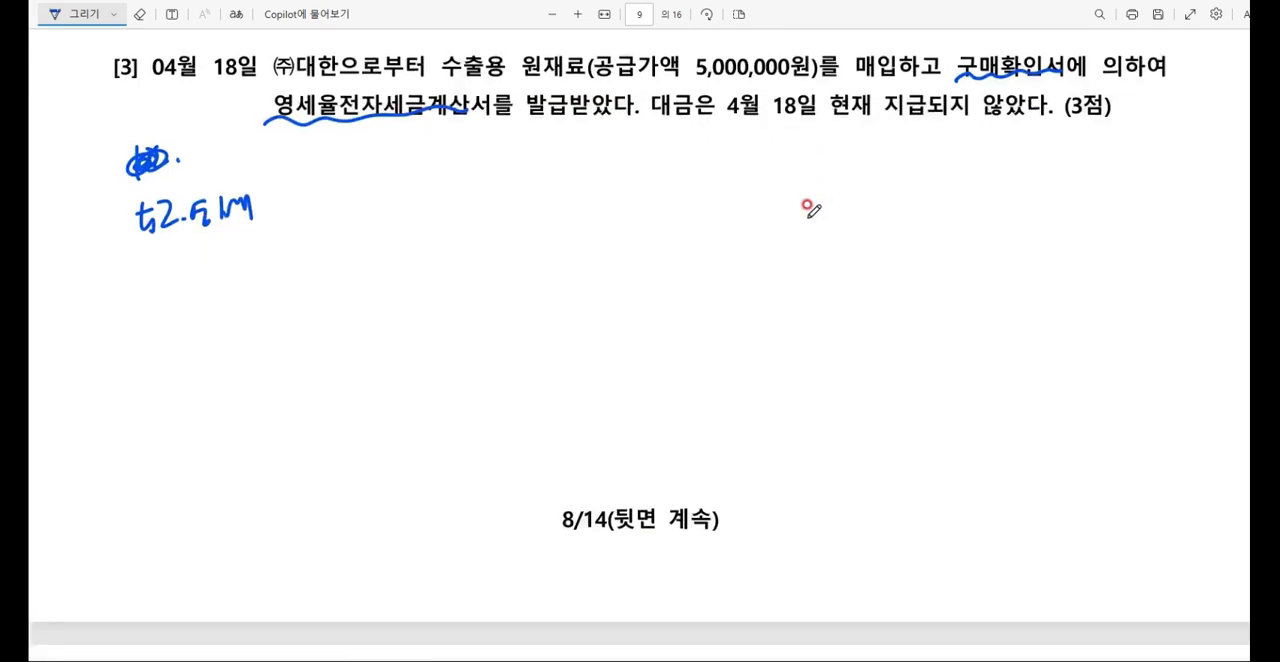
scroll(805, 201, "down", 5)
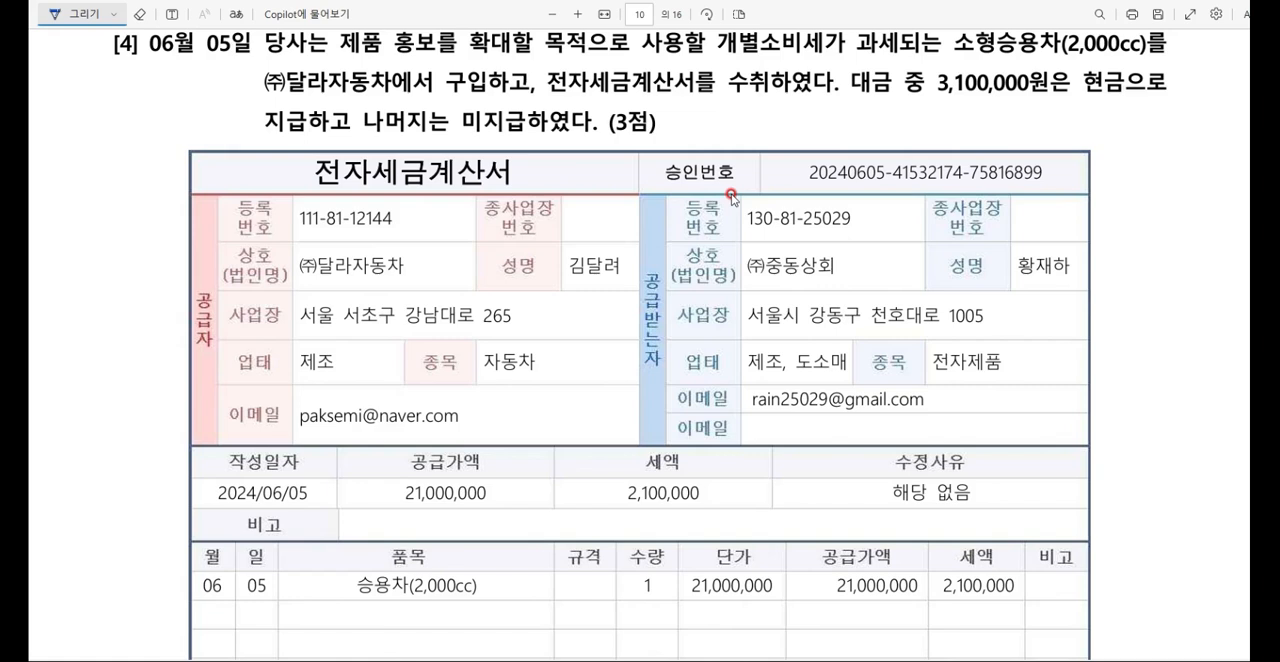
left_click_drag(1052, 60, 1146, 55)
left_click_drag(962, 56, 1046, 56)
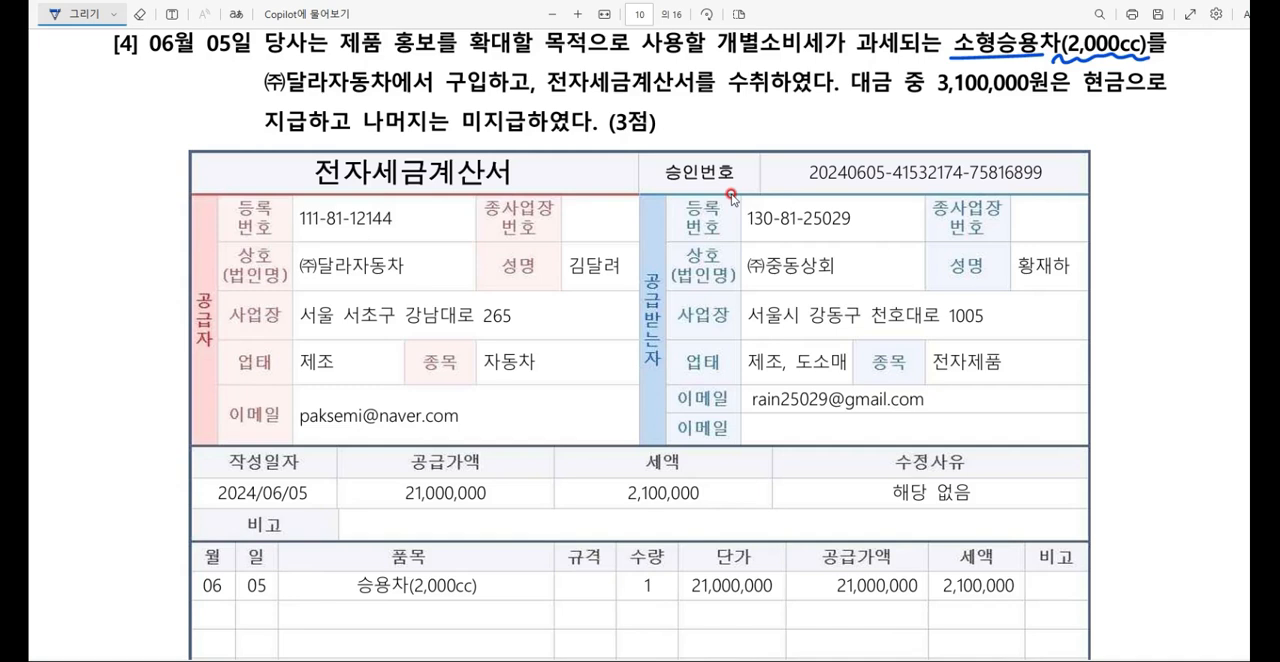
mouse_move(77, 92)
left_mouse_down()
mouse_move(63, 130)
mouse_move(122, 114)
mouse_move(134, 126)
left_mouse_up()
mouse_move(122, 118)
left_mouse_down()
mouse_move(136, 134)
mouse_move(150, 118)
left_mouse_up()
left_click_drag(132, 114, 162, 128)
Step: Underline 전자세금계산서를 수취, 미지급, the supply amount 21,000,000 and the tax 2,100,000 in question [4]
left_click_drag(548, 88, 780, 88)
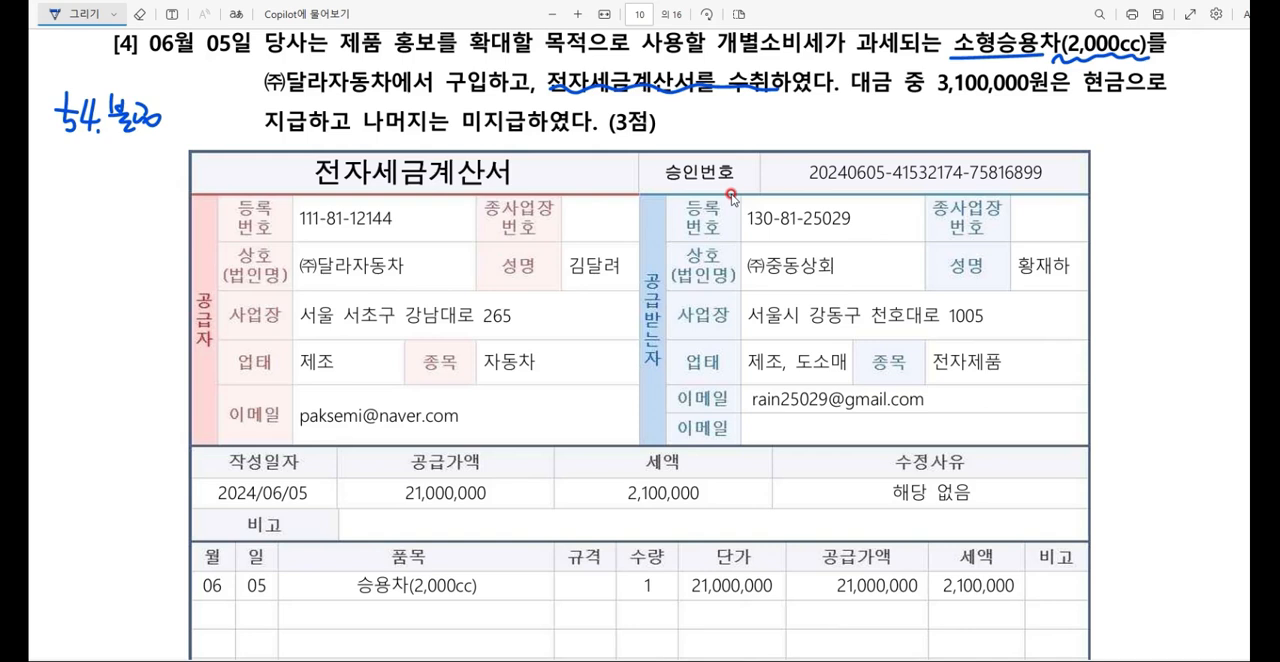
left_click_drag(453, 131, 546, 131)
left_click_drag(399, 504, 481, 506)
left_click_drag(626, 504, 704, 507)
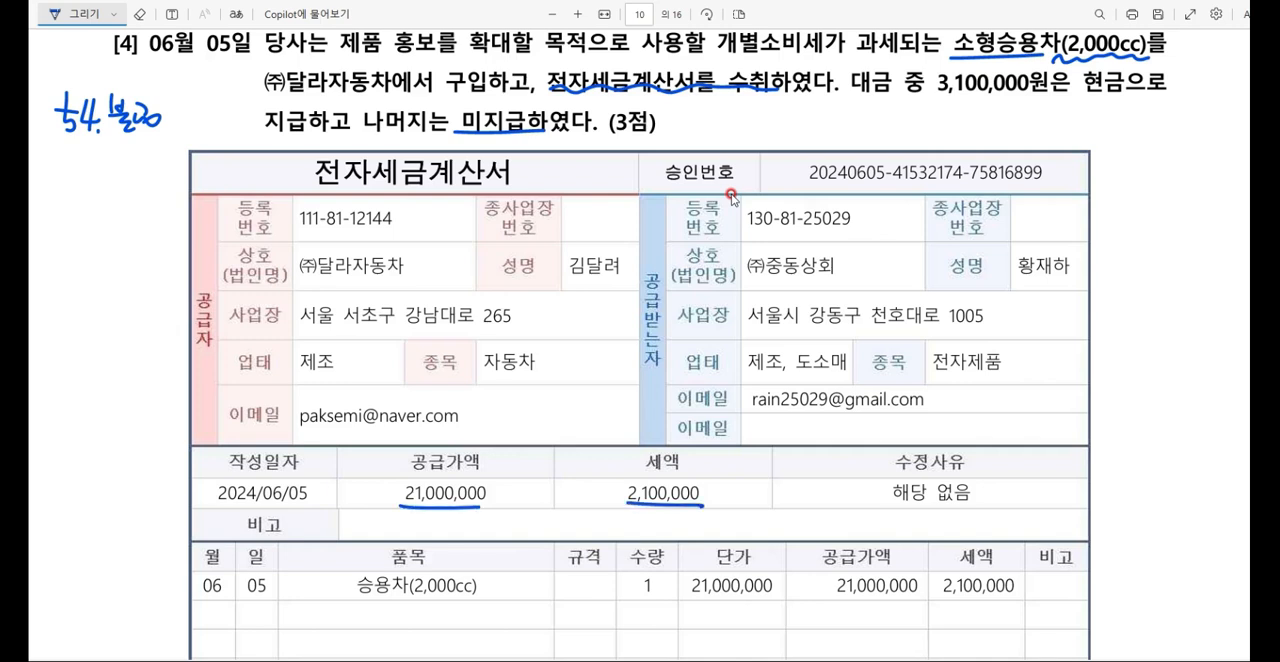
scroll(731, 197, "down", 2)
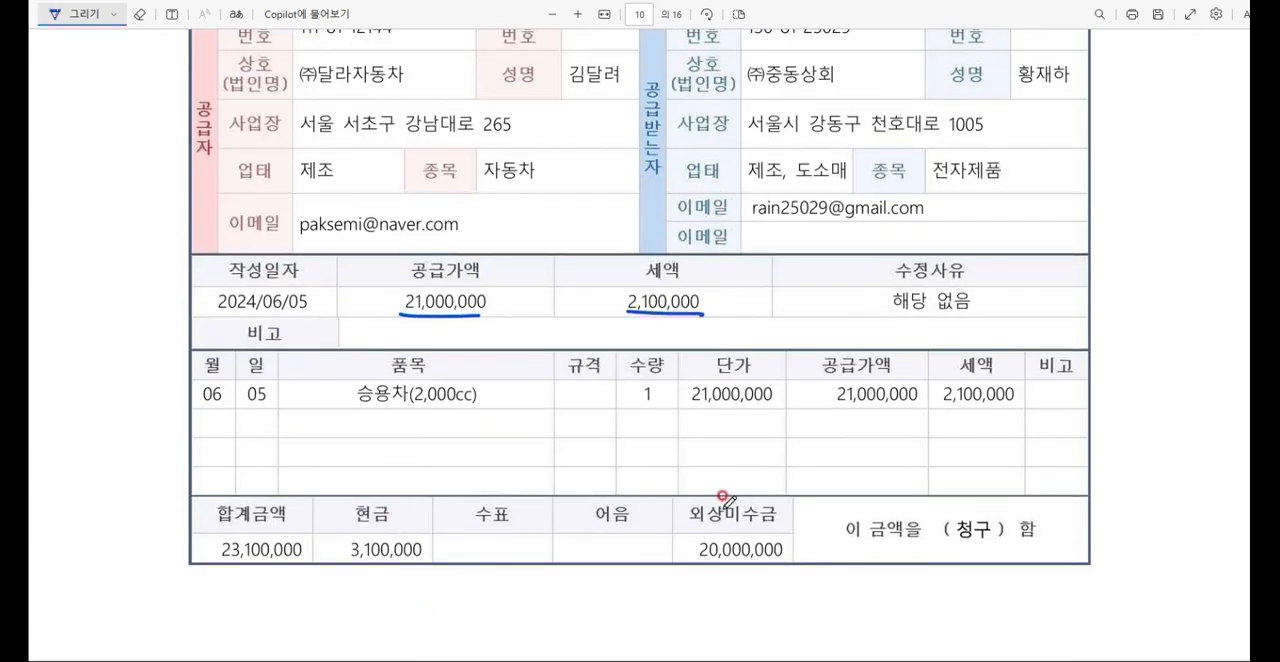
scroll(793, 496, "up", 2)
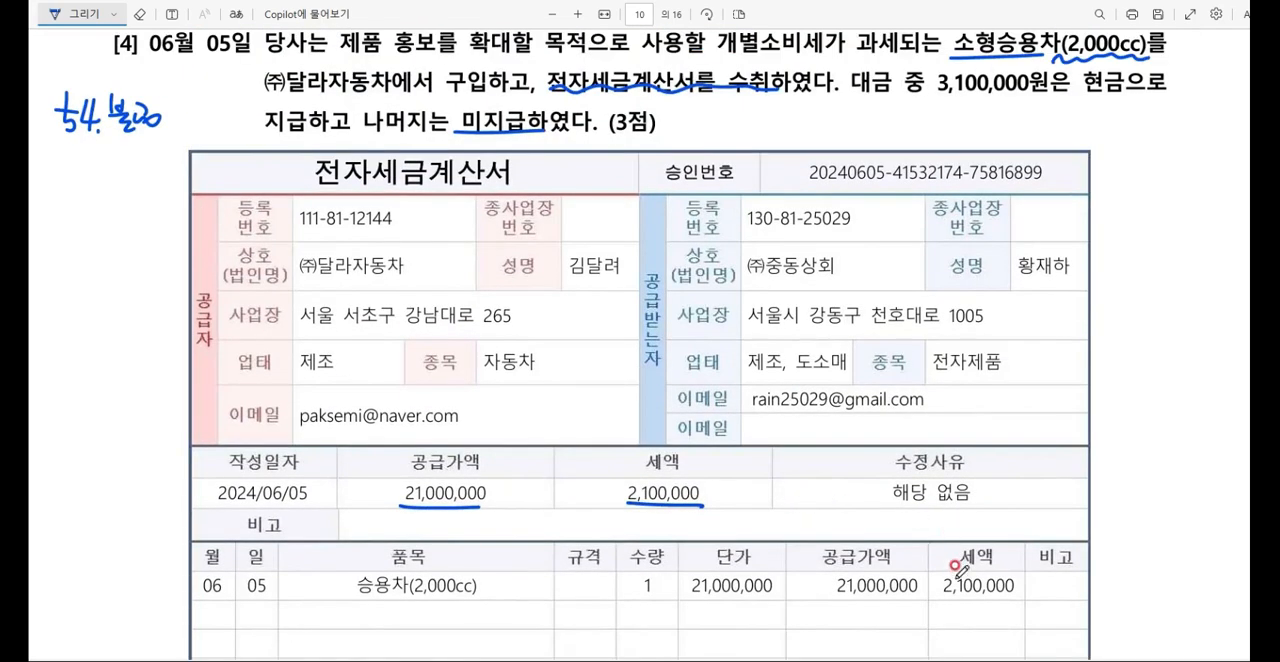
Step: Switch to 케이렙, leave the April 18 voucher and bring up 매입매출전표입력 with an empty date
left_click(843, 658)
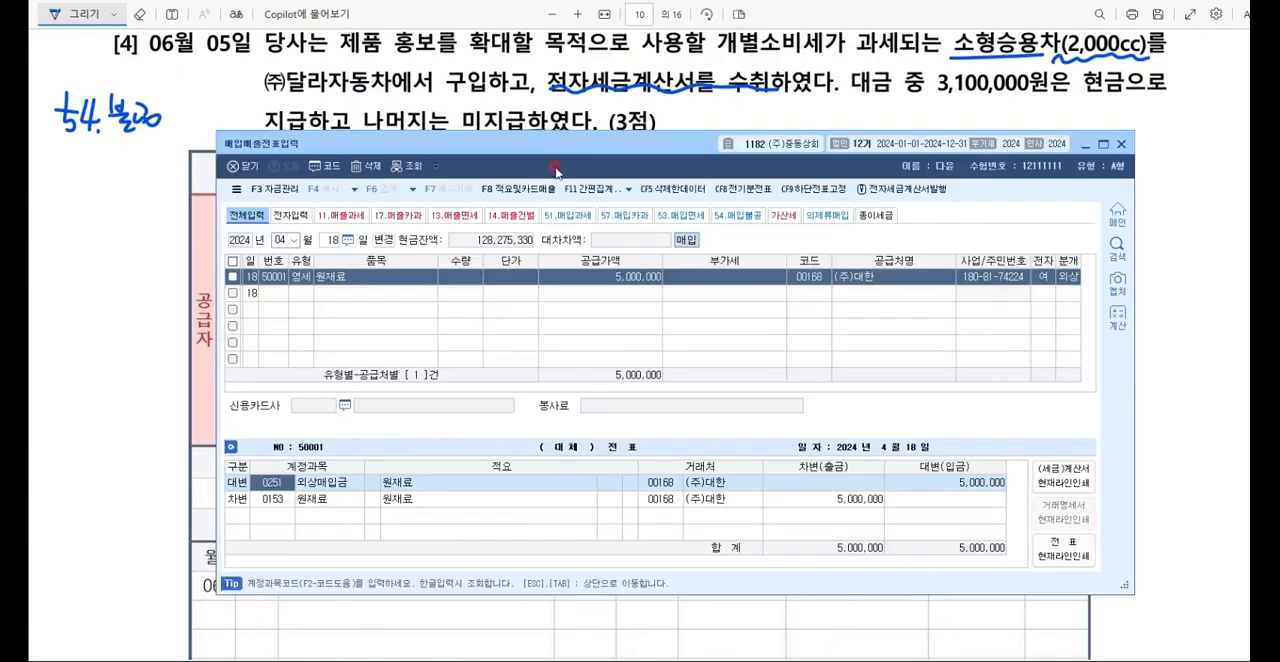
left_click_drag(557, 144, 545, 210)
key("Escape")
key("Escape")
key("Escape")
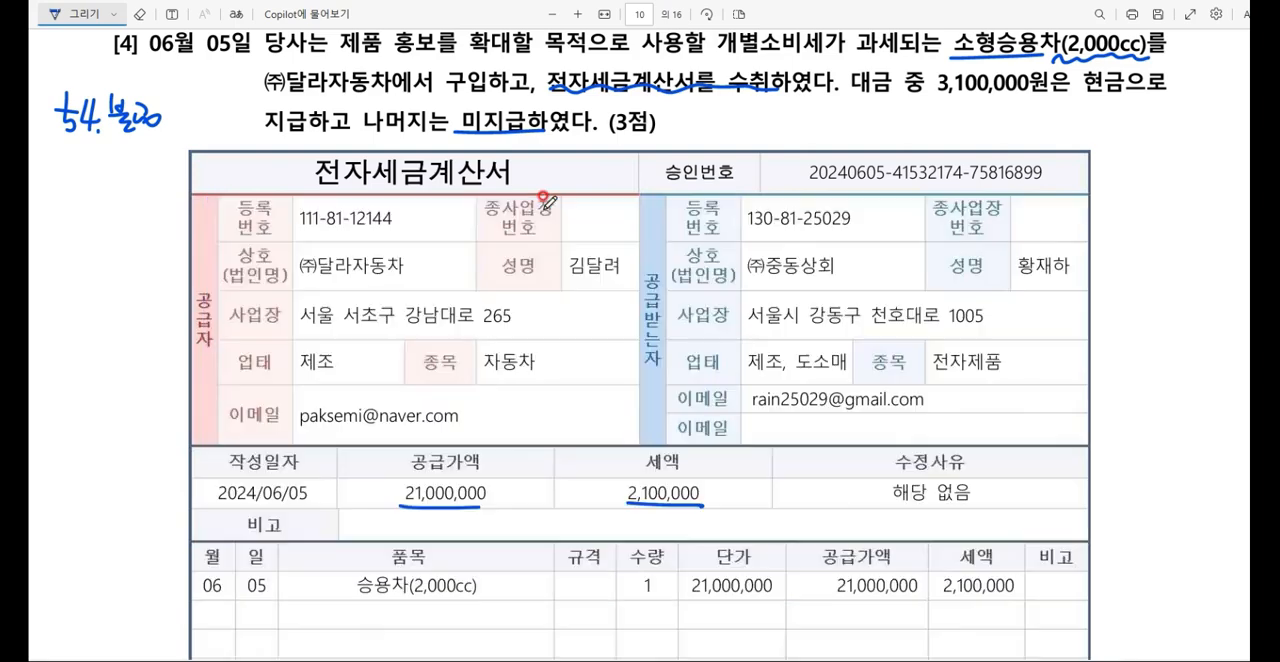
key("alt+Tab")
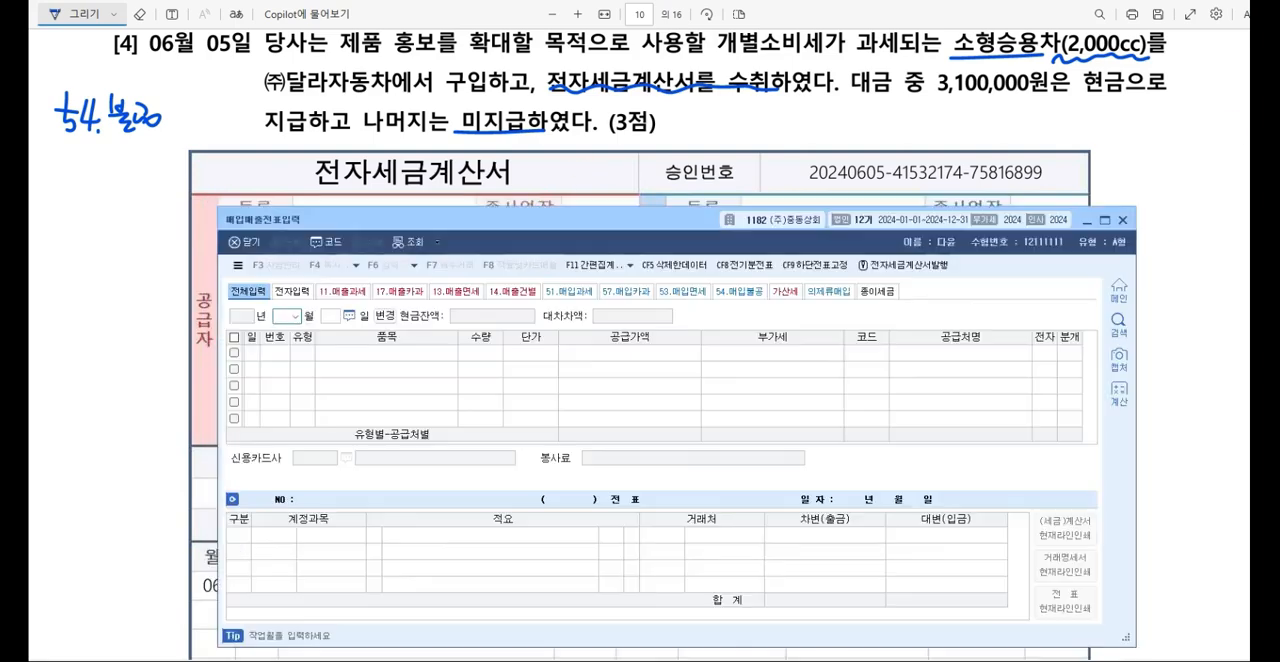
left_click_drag(612, 221, 614, 198)
Step: Start a voucher row dated June 5 with type 54.불공 and 소형승용차 as the item
type("060")
type("5")
key("Return")
type("54")
key("Return")
type("소형승용차")
key("Return")
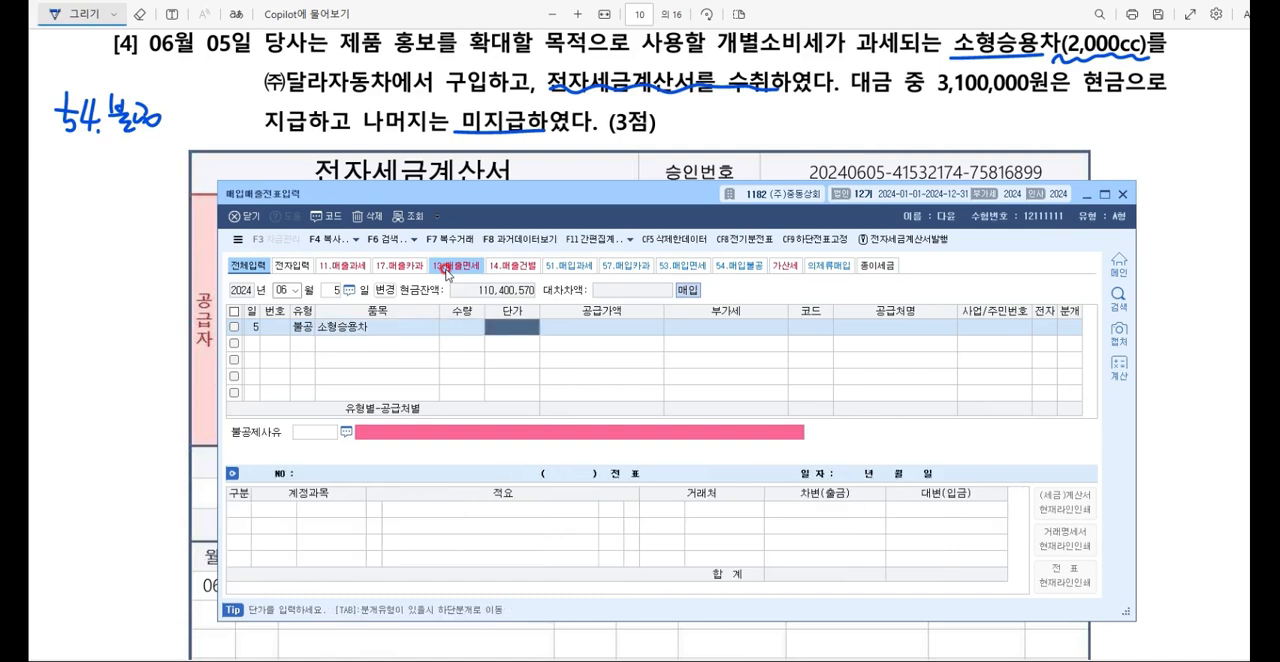
Step: Set the supply amount of the June 5 row to 21,000,000
key("Return")
left_click_drag(551, 200, 575, 178)
type("231")
key("BackSpace")
key("BackSpace")
type("1++")
key("Return")
key("Return")
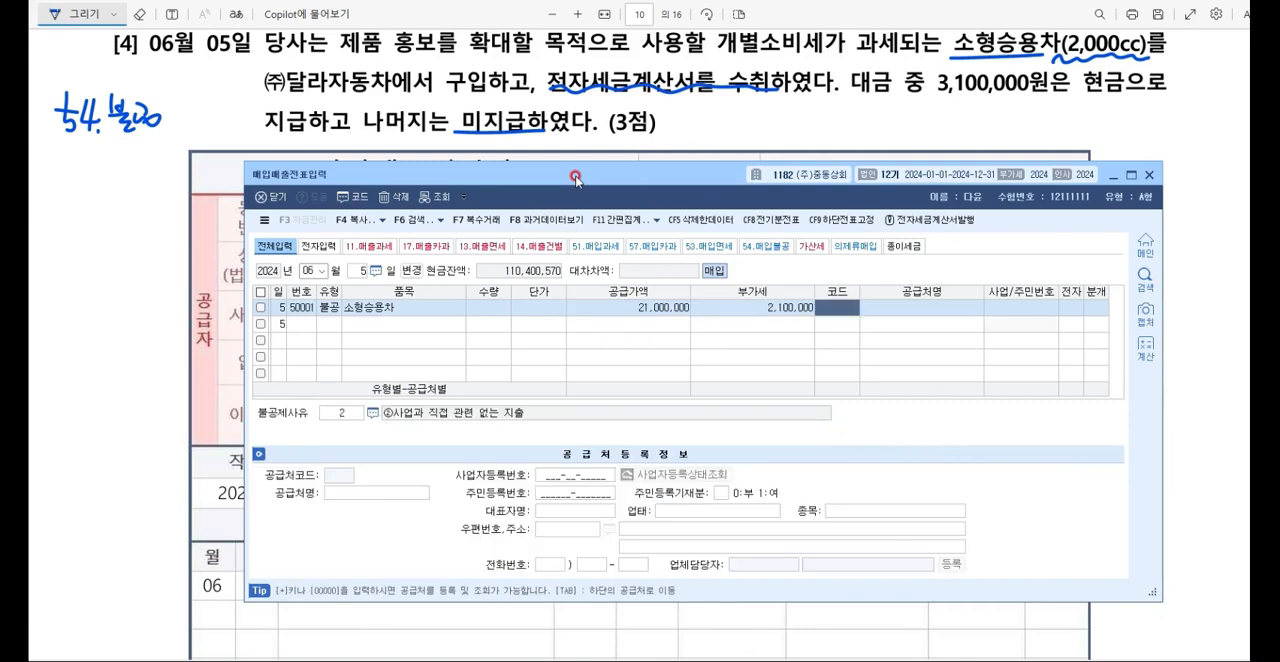
Step: Look up 달라 and set (주)달라자동차 as the supplier of the June 5 row
key("F2")
type("달라자")
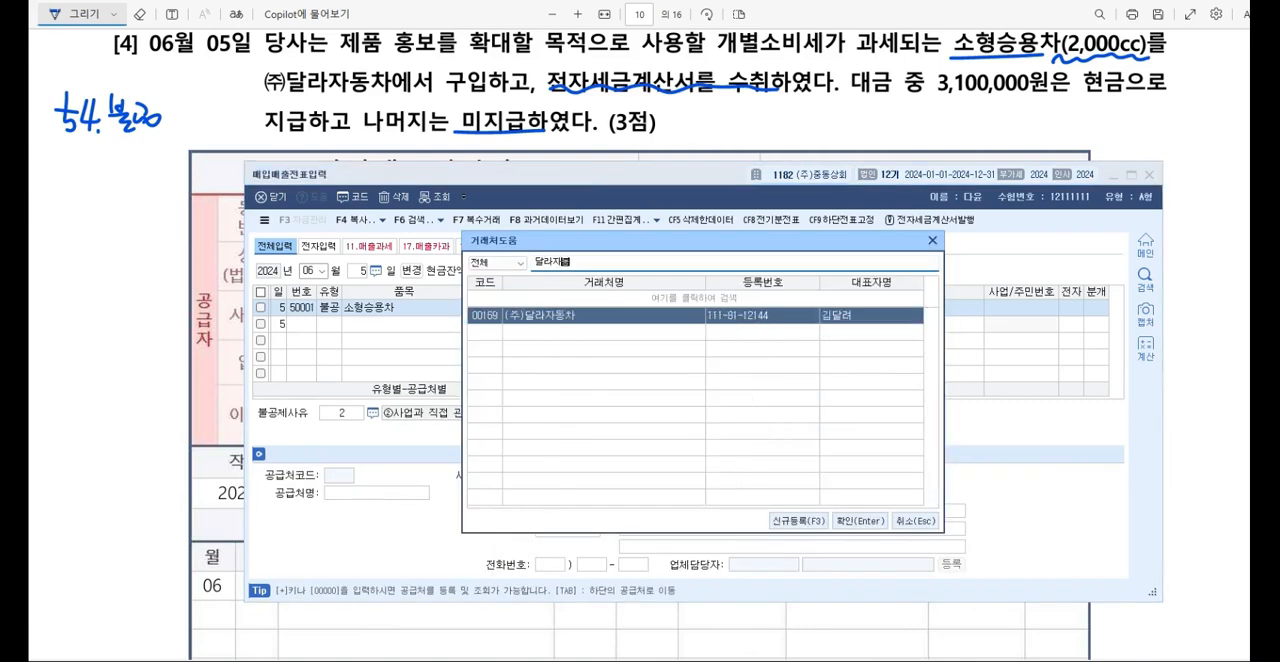
key("Return")
Step: Mark the June 5 row as electronic and set its 불공제사유 to ③개별소비세법 제1조제2항제3호에 따른 자동차 구입·유지 및 임차
key("Return")
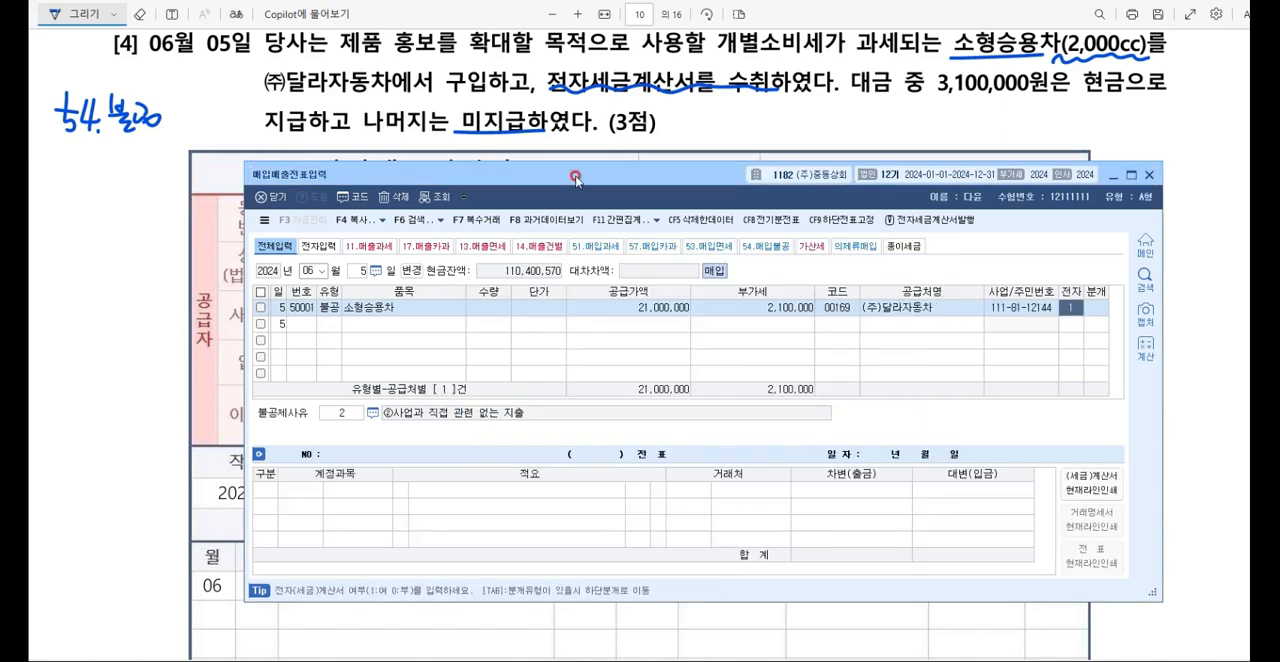
type("1")
key("Return")
key("F2")
key("Down")
key("Down")
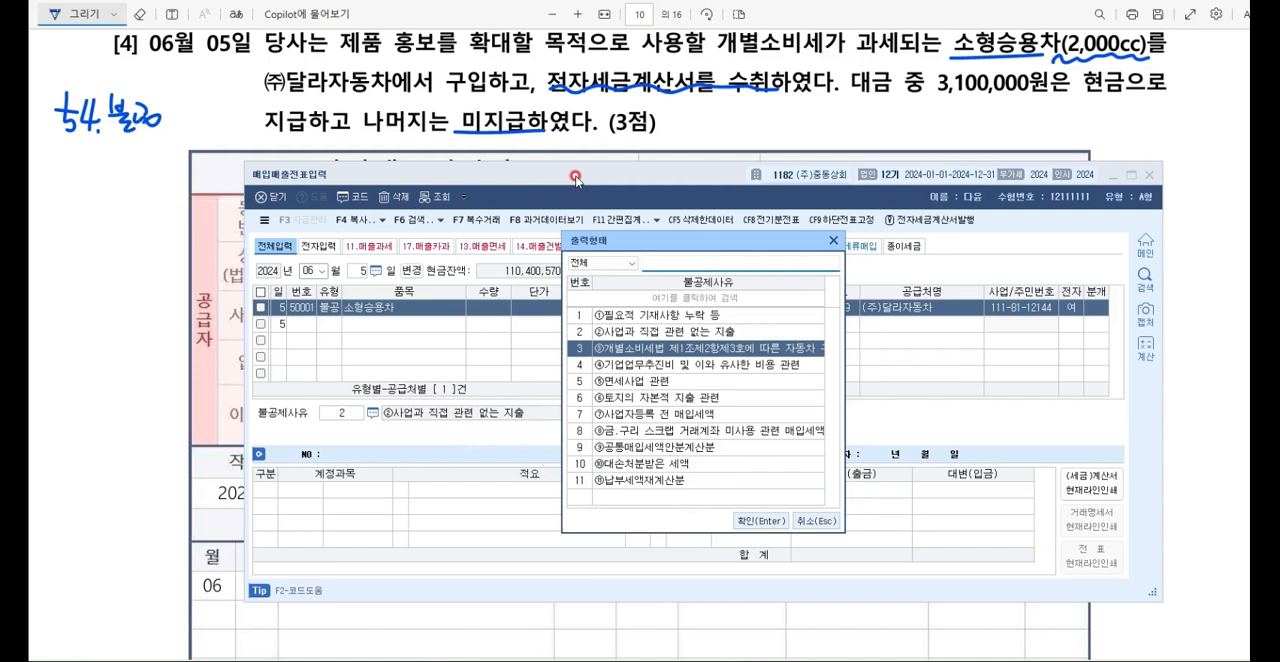
key("Return")
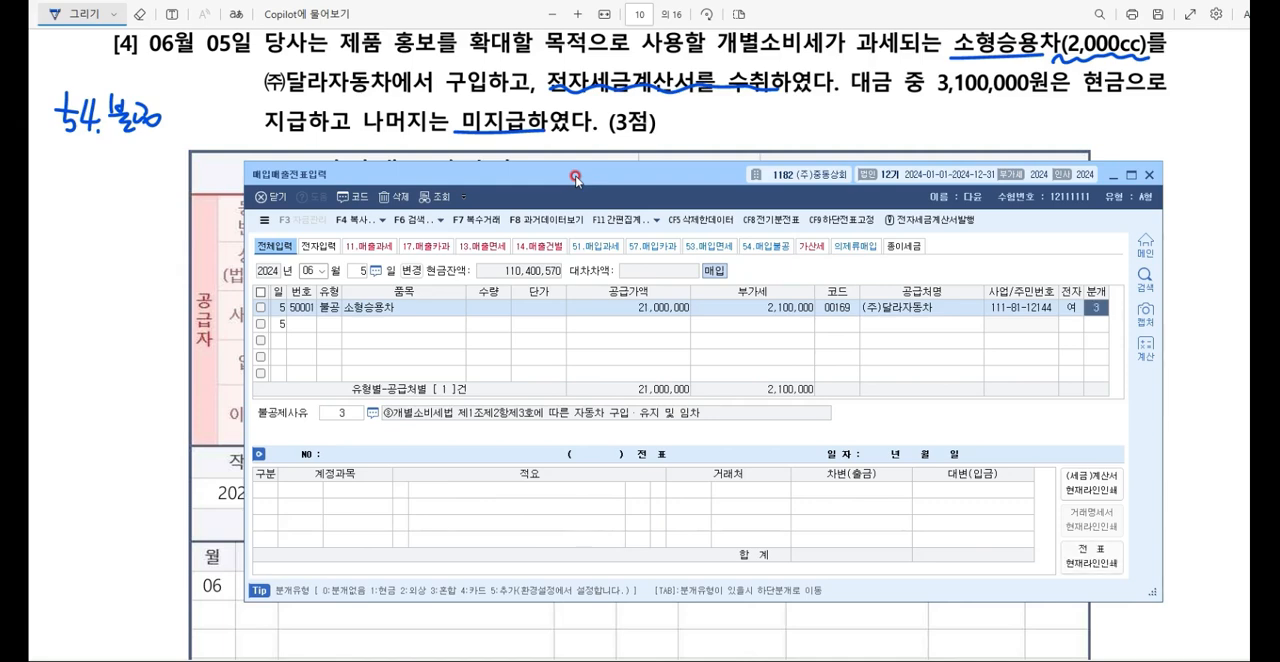
Step: Set the June 5 journal type to 혼합 and change the debit account to 0208 차량운반구
type("3")
key("Return")
type("차량운반")
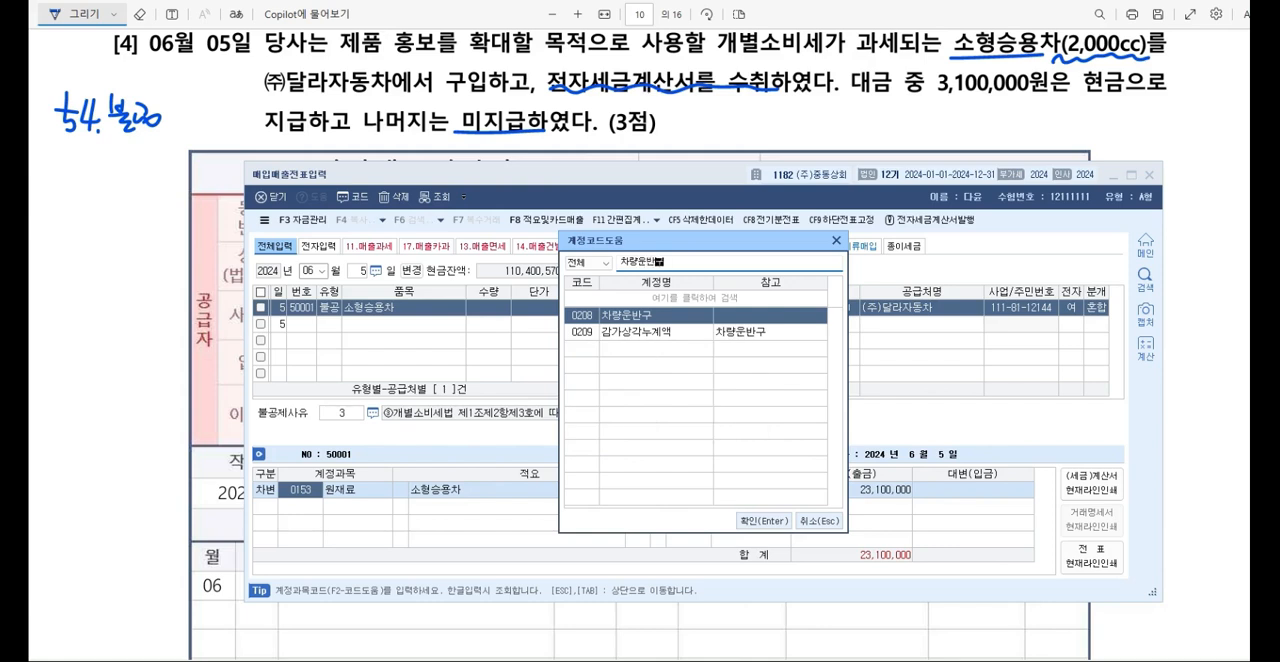
key("Return")
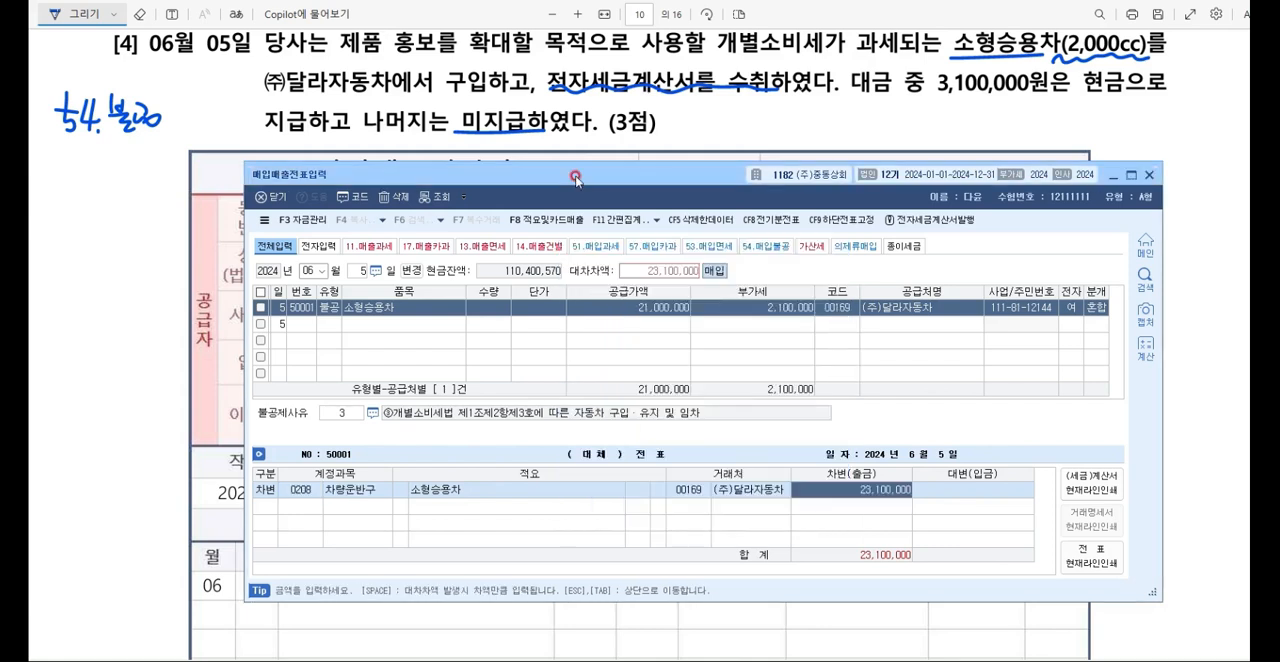
key("Return")
Step: Add a credit line of 3,100,000 to 현금 in the June 5 journal entry
type("4")
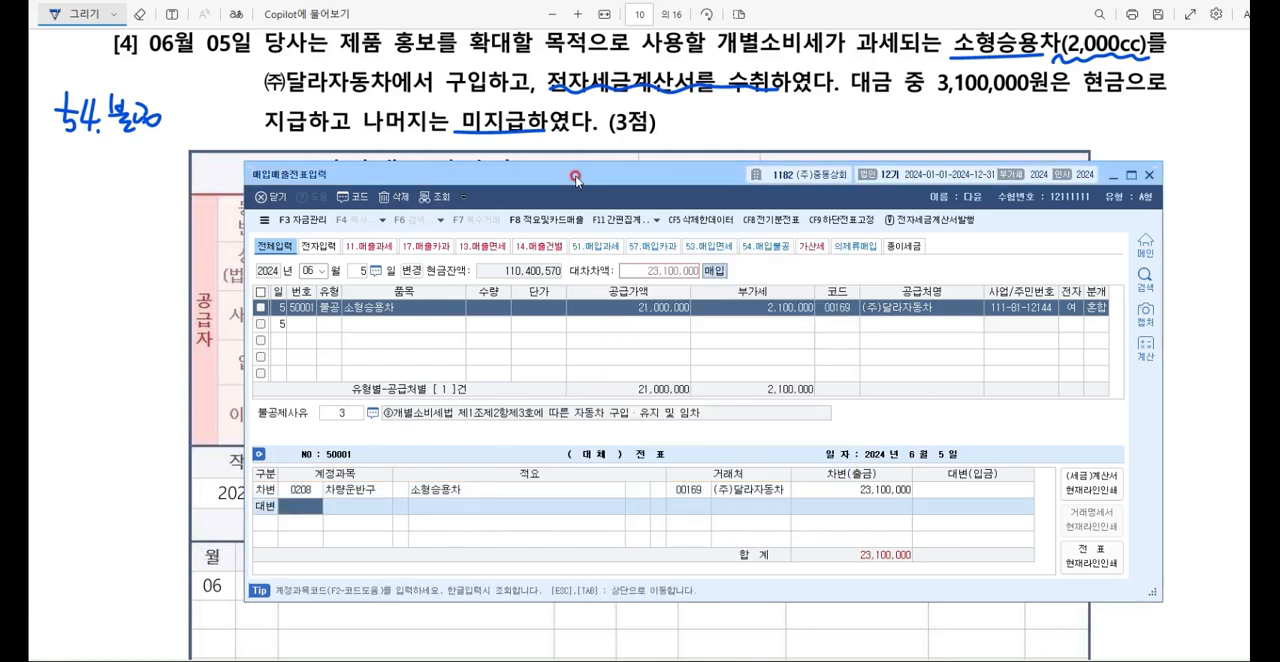
key("F2")
type("ㅎㅎㄴ금")
key("BackSpace")
key("BackSpace")
key("BackSpace")
key("BackSpace")
type("현금")
key("Return")
key("Return")
type("3100000")
Step: Add a credit line of 20,000,000 to 미지급금 in the June 5 journal entry
key("Return")
type("4")
type("미ㅈ")
type("지급")
key("Return")
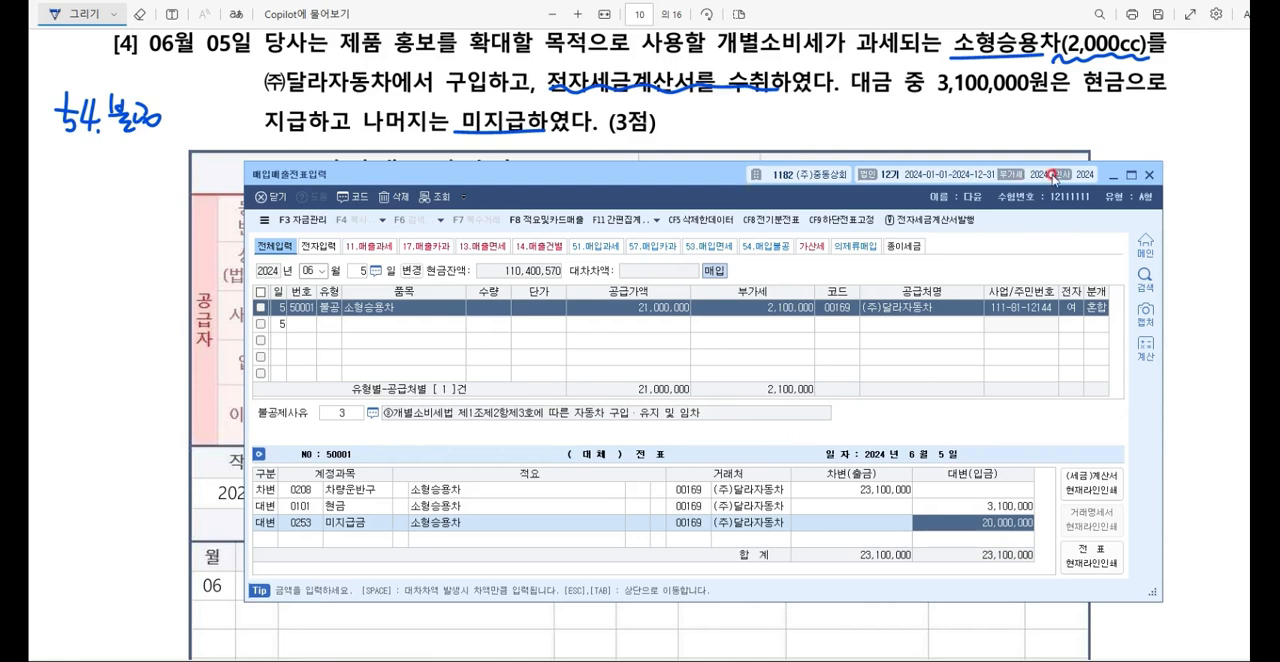
Step: Return to the exam PDF and handwrite 경차, 승합차, 트럭, 화물차 above question [4]'s tax invoice, underlining the list
left_click(1110, 175)
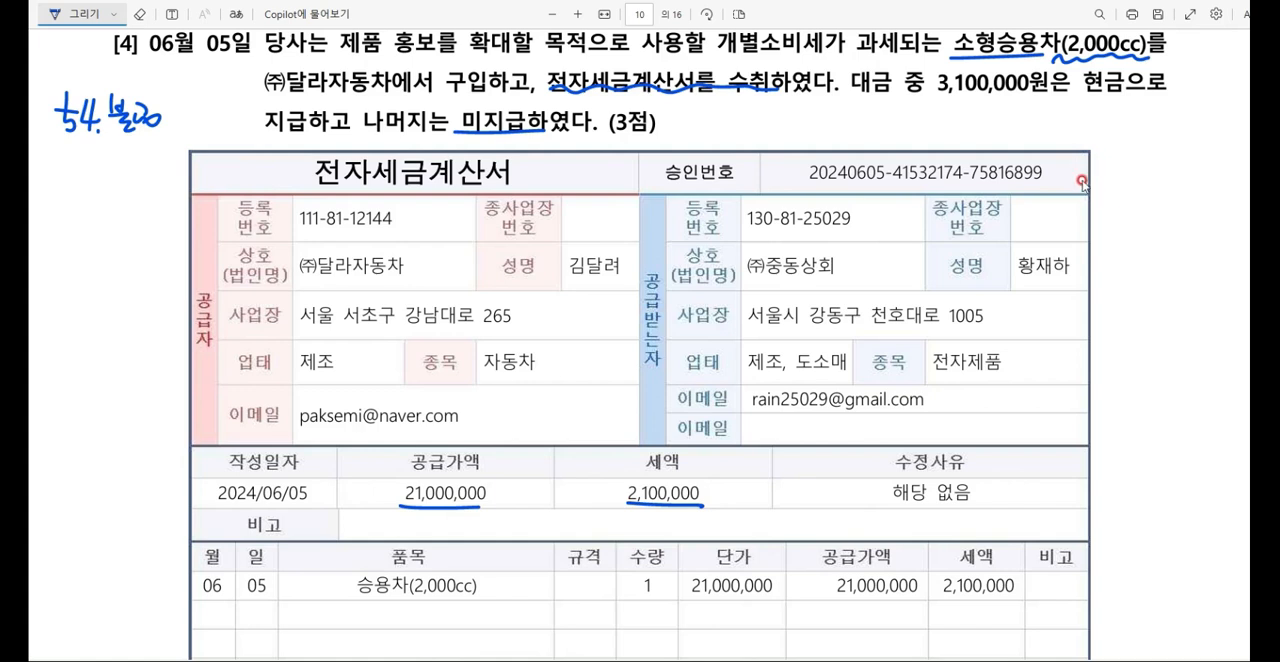
mouse_move(789, 125)
left_mouse_down()
mouse_move(798, 141)
mouse_move(814, 124)
left_mouse_up()
left_click_drag(818, 113, 818, 140)
left_click_drag(821, 126, 838, 136)
left_click_drag(840, 109, 839, 150)
left_click_drag(841, 131, 900, 126)
left_click_drag(878, 132, 900, 136)
left_click_drag(903, 104, 920, 116)
mouse_move(920, 110)
left_mouse_down()
mouse_move(930, 140)
mouse_move(940, 128)
left_mouse_up()
mouse_move(946, 106)
left_mouse_down()
mouse_move(946, 136)
mouse_move(955, 127)
left_mouse_up()
mouse_move(984, 106)
left_mouse_down()
mouse_move(1024, 140)
mouse_move(1068, 112)
left_mouse_up()
left_click_drag(1056, 114, 1072, 130)
left_click_drag(1068, 120, 1082, 120)
left_click_drag(1072, 112, 1102, 122)
left_click_drag(1096, 108, 1110, 106)
left_click_drag(1113, 120, 1123, 120)
mouse_move(809, 173)
left_mouse_down()
mouse_move(1111, 125)
mouse_move(1111, 138)
left_mouse_up()
left_click_drag(1131, 121, 1119, 138)
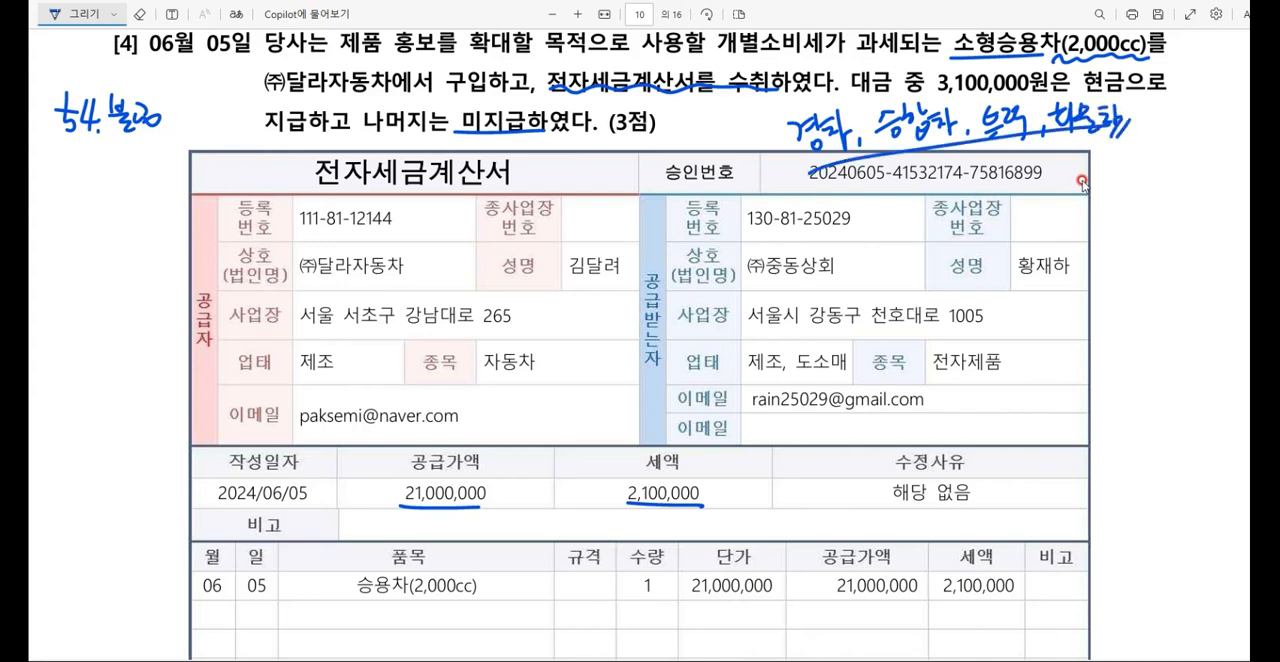
Step: In question [5], underline 06월 20일, 제품을 $30,000, 중계무역 방식, $18,000 and the 6월 20일 accounting date
scroll(1097, 206, "down", 6)
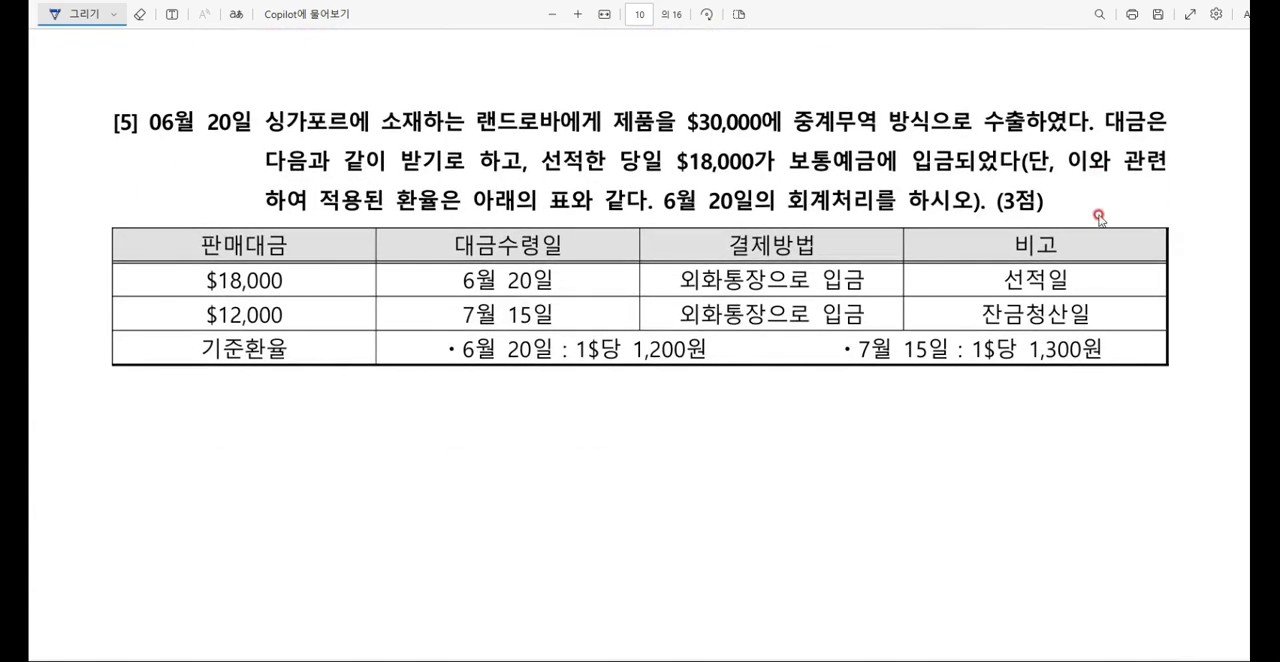
left_click_drag(616, 138, 926, 134)
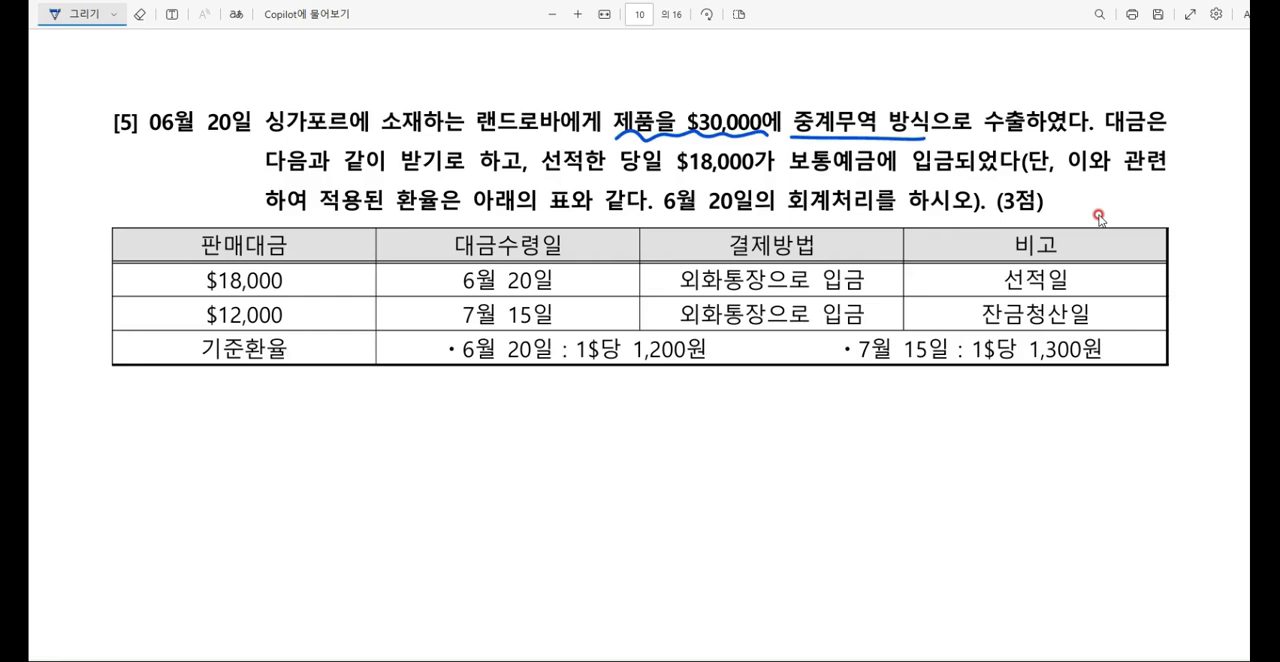
left_click_drag(669, 176, 749, 174)
left_click_drag(640, 211, 758, 211)
left_click_drag(160, 139, 254, 132)
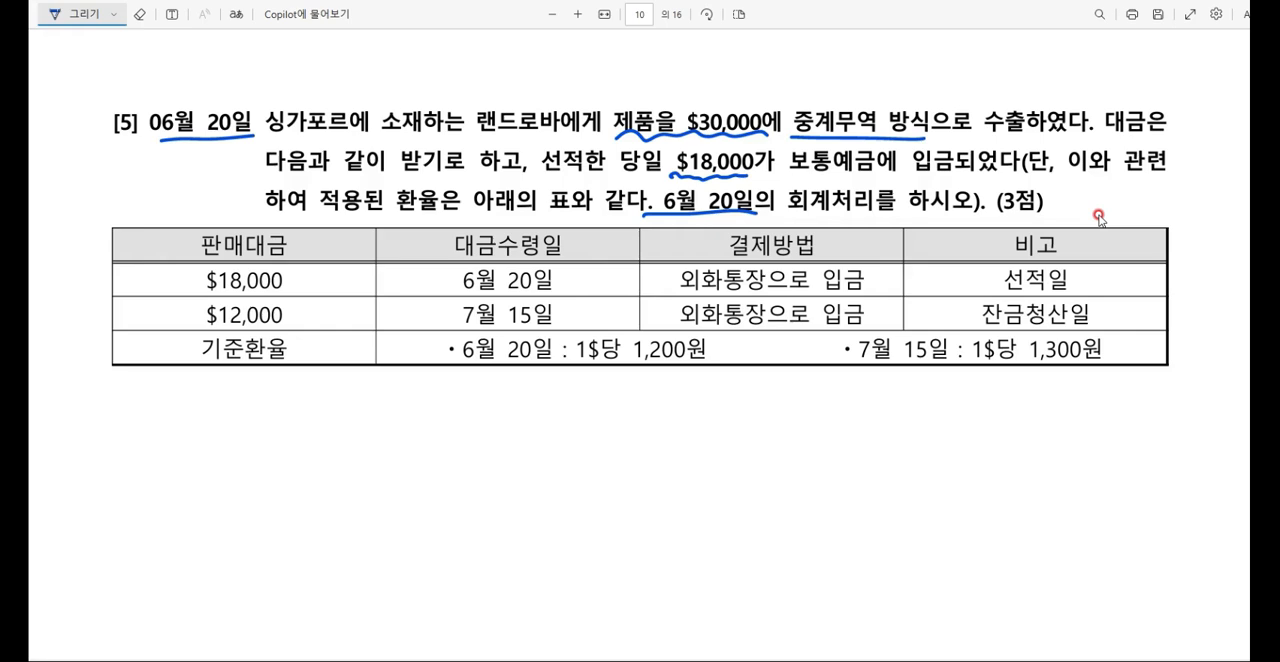
Step: In question [5]'s table, underline $18,000, 6월 20일, 외화통장으로, $12,000 and 7월 15일, and circle 입금 and 선적일
left_click_drag(204, 288, 284, 292)
left_click_drag(456, 293, 551, 289)
mouse_move(1060, 256)
left_mouse_down()
mouse_move(1030, 300)
mouse_move(1050, 254)
left_mouse_up()
mouse_move(676, 296)
left_mouse_down()
mouse_move(838, 294)
mouse_move(818, 282)
left_mouse_up()
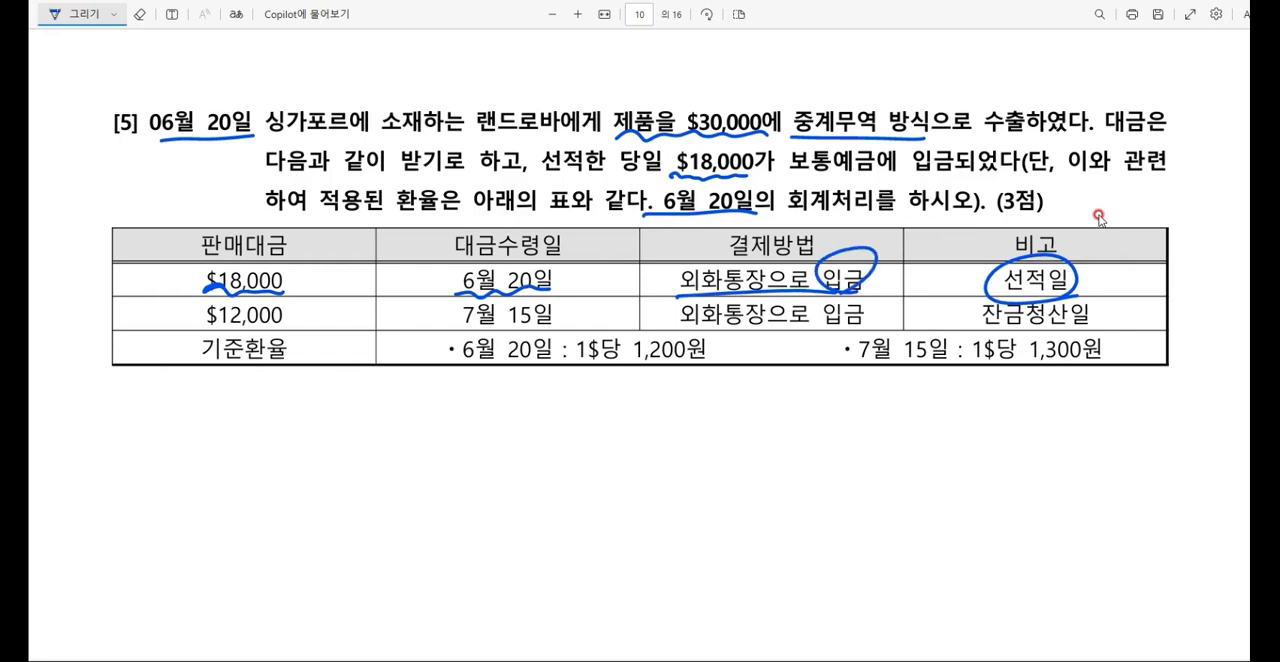
left_click_drag(205, 322, 286, 327)
left_click_drag(453, 328, 568, 318)
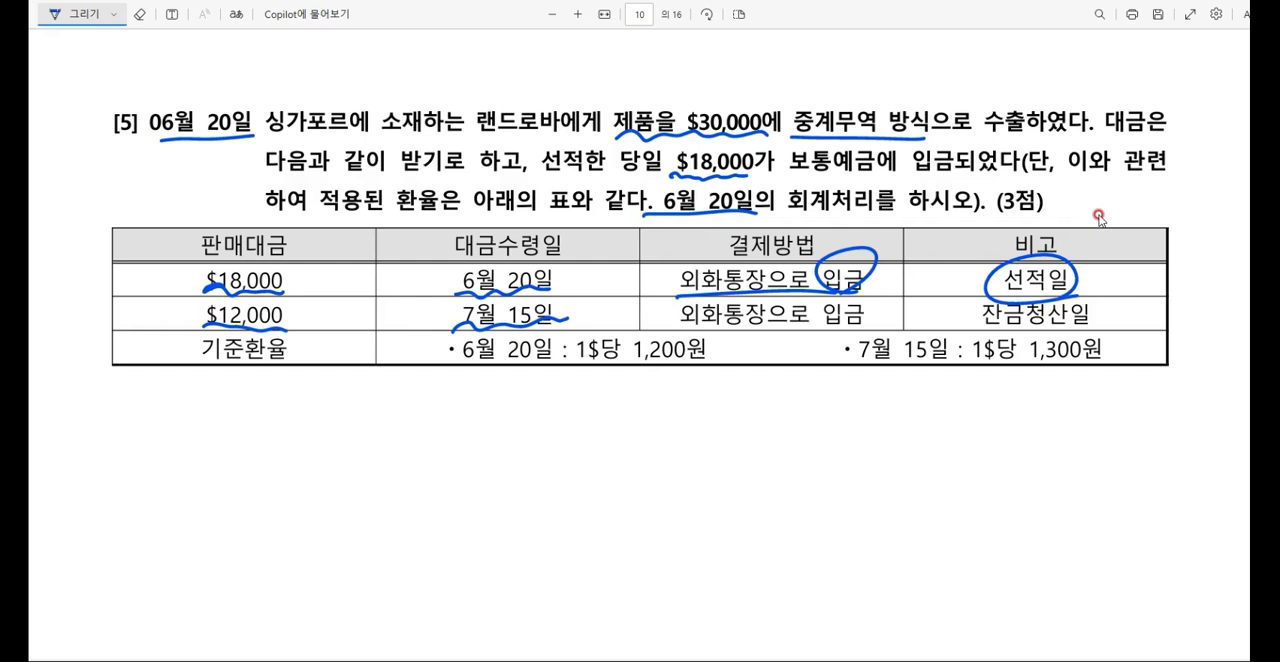
Step: Handwrite 공급가액 : 선적일 below question [5]'s table and underline 선적일 with an arrow
mouse_move(401, 392)
left_mouse_down()
mouse_move(415, 404)
mouse_move(447, 392)
left_mouse_up()
mouse_move(441, 395)
left_mouse_down()
mouse_move(445, 410)
mouse_move(466, 397)
mouse_move(484, 406)
left_mouse_up()
left_click_drag(478, 392, 502, 394)
left_click_drag(498, 392, 511, 424)
left_click_drag(528, 392, 552, 407)
left_click_drag(548, 388, 572, 406)
mouse_move(576, 382)
left_mouse_down()
mouse_move(582, 404)
mouse_move(596, 398)
left_mouse_up()
mouse_move(590, 396)
left_mouse_down()
mouse_move(604, 418)
mouse_move(614, 398)
left_mouse_up()
left_click_drag(618, 388, 634, 410)
left_click_drag(514, 436, 650, 424)
Step: Handwrite the calculation $30,000 × 1200 below the table and circle the 1,200원 exchange rate
mouse_move(760, 386)
left_mouse_down()
mouse_move(744, 412)
mouse_move(768, 406)
left_mouse_up()
left_click_drag(776, 392, 838, 398)
mouse_move(866, 386)
left_mouse_down()
mouse_move(854, 412)
mouse_move(872, 408)
left_mouse_up()
left_click_drag(712, 298, 730, 340)
left_click_drag(891, 376, 888, 412)
mouse_move(898, 388)
left_mouse_down()
mouse_move(918, 402)
mouse_move(942, 390)
left_mouse_up()
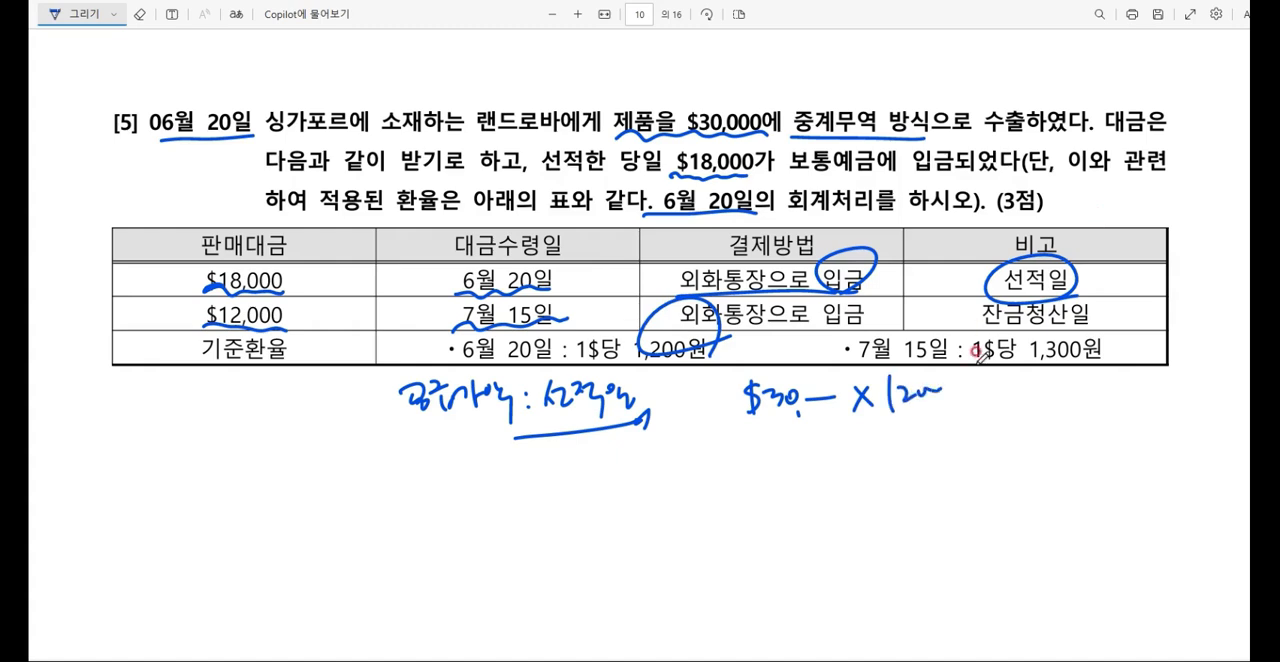
Step: Calculate 30000 × 1200 in the calculator and handwrite = 36,000,000 after the calculation in the PDF
key("alt+Tab")
type("300")
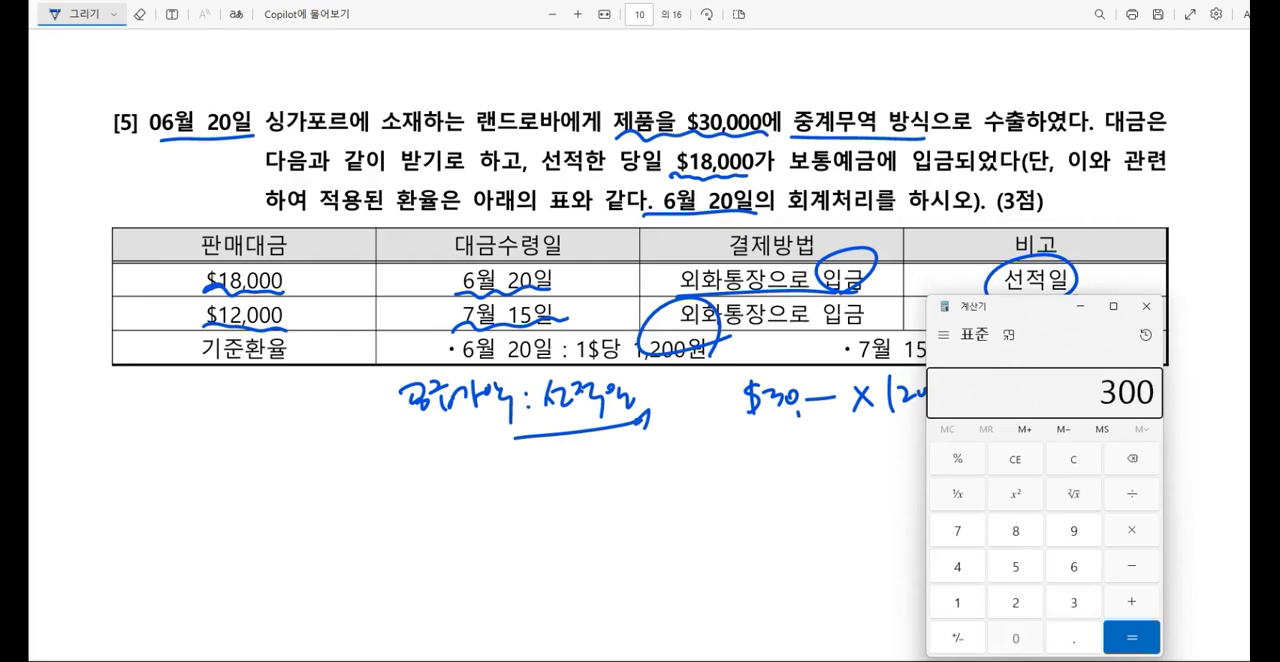
type("00*1200")
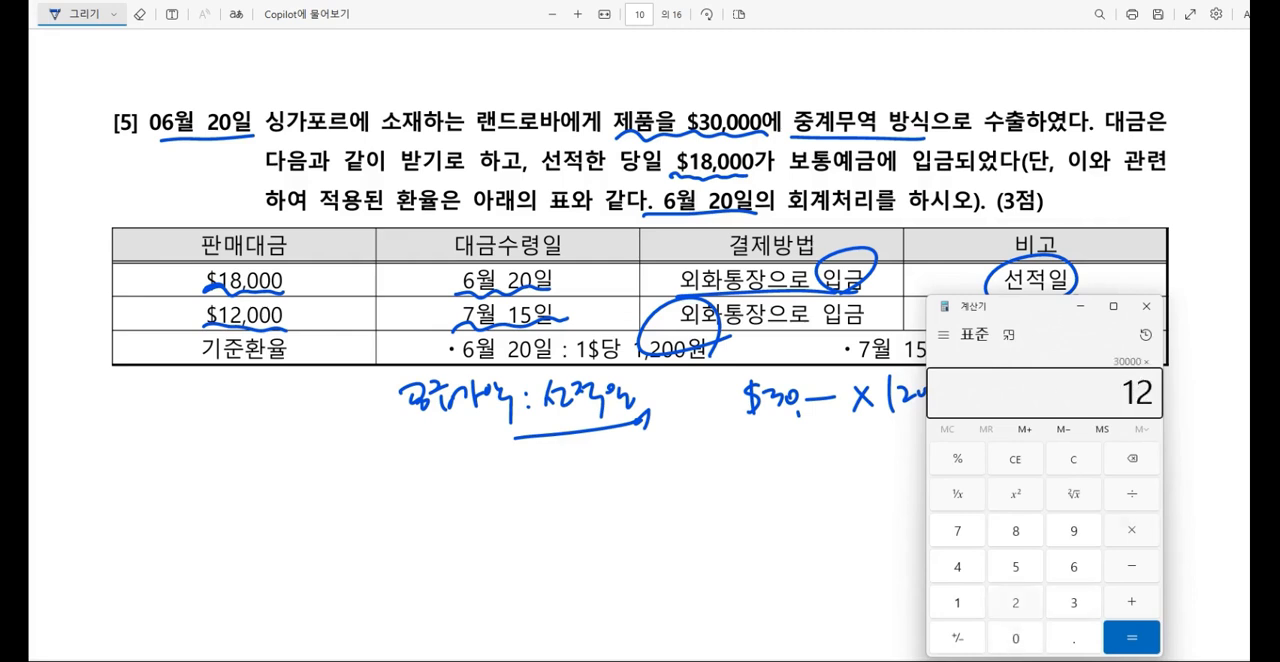
key("Return")
left_click(1080, 306)
mouse_move(964, 394)
left_mouse_down()
mouse_move(1040, 406)
mouse_move(1127, 392)
left_mouse_up()
Step: Sketch a journal entry below the calculation with 제품매출 36,000,000 on the credit side
left_click_drag(701, 490, 700, 568)
mouse_move(722, 508)
left_mouse_down()
mouse_move(752, 526)
mouse_move(766, 518)
left_mouse_up()
left_click_drag(774, 494, 810, 524)
left_click_drag(850, 492, 870, 518)
mouse_move(888, 482)
left_mouse_down()
mouse_move(884, 514)
mouse_move(902, 514)
left_mouse_up()
left_click_drag(906, 498, 998, 492)
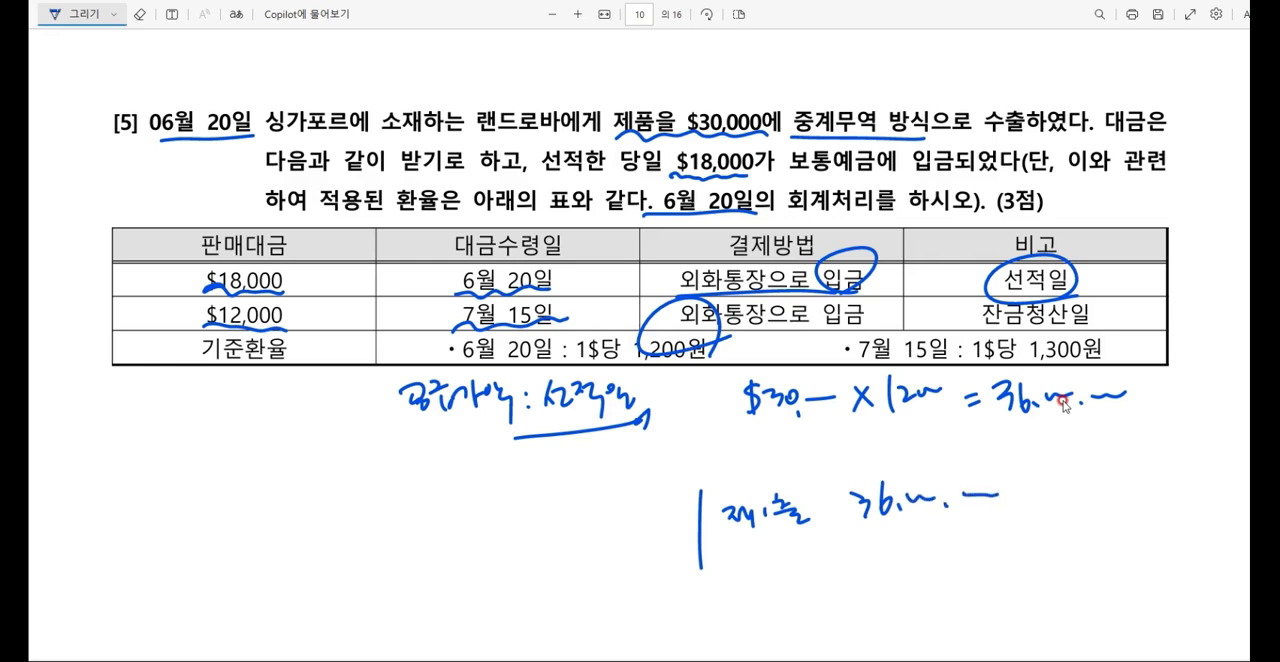
Step: Handwrite 보예 on the debit side of the journal sketch, star and underline $18,000 in the table, and add × 1200 beside it
left_click_drag(366, 492, 368, 516)
mouse_move(378, 494)
left_mouse_down()
mouse_move(402, 524)
mouse_move(438, 504)
left_mouse_up()
left_click_drag(440, 492, 442, 526)
mouse_move(172, 268)
left_mouse_down()
mouse_move(176, 304)
mouse_move(186, 268)
left_mouse_up()
mouse_move(170, 276)
left_mouse_down()
mouse_move(198, 292)
mouse_move(302, 298)
left_mouse_up()
mouse_move(280, 302)
left_mouse_down()
mouse_move(290, 286)
mouse_move(330, 294)
mouse_move(314, 298)
left_mouse_up()
mouse_move(336, 272)
left_mouse_down()
mouse_move(336, 296)
mouse_move(352, 292)
left_mouse_up()
mouse_move(350, 282)
left_mouse_down()
mouse_move(366, 292)
mouse_move(392, 278)
left_mouse_up()
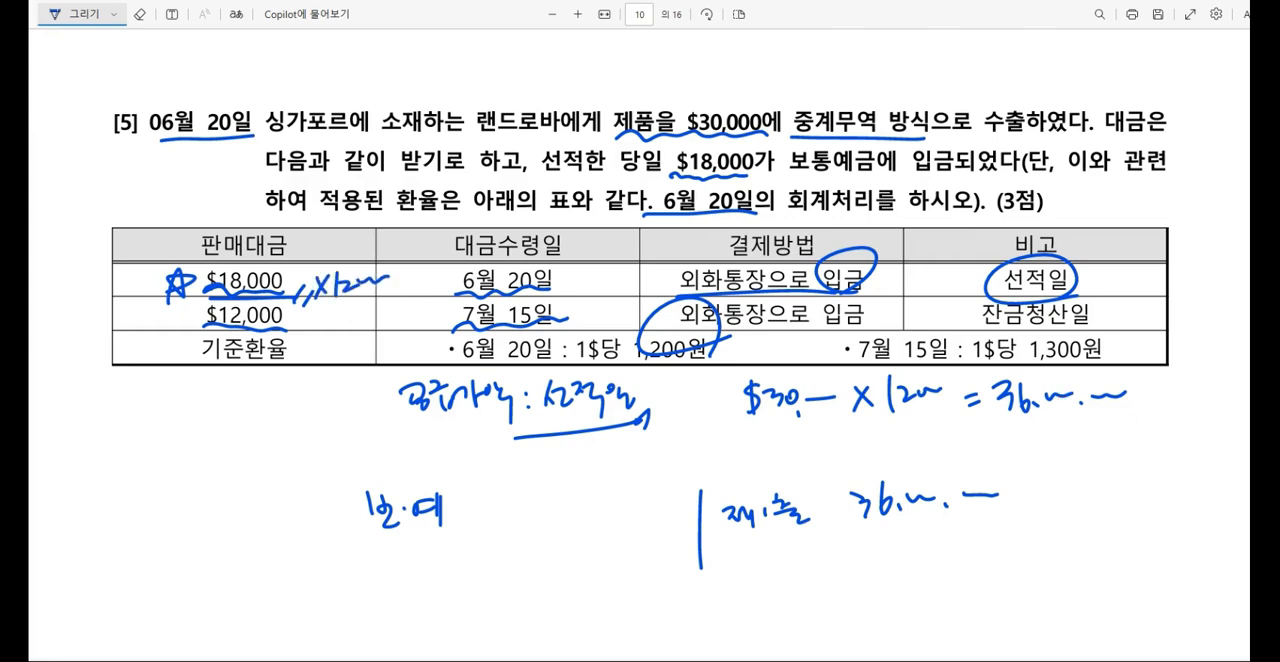
Step: Calculate 18000 × 1200 in the calculator and handwrite 21,600,000 beside 보예 in the PDF
key("alt+Tab")
key("Escape")
type("18000*1200")
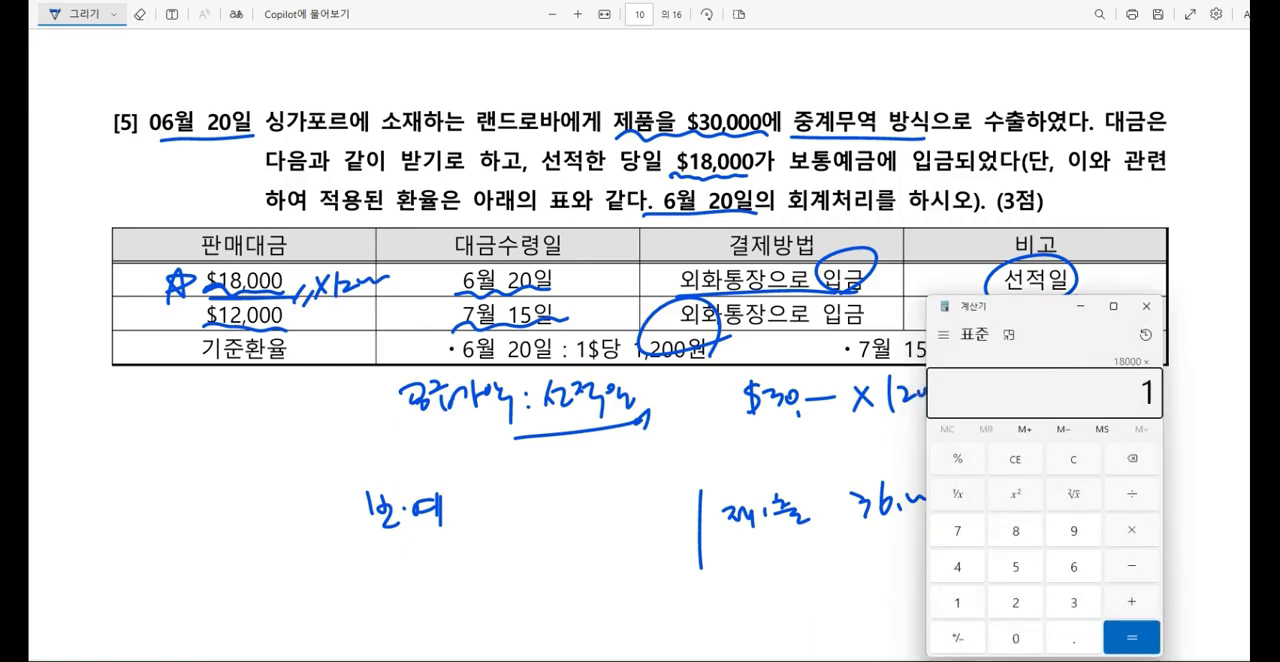
key("Return")
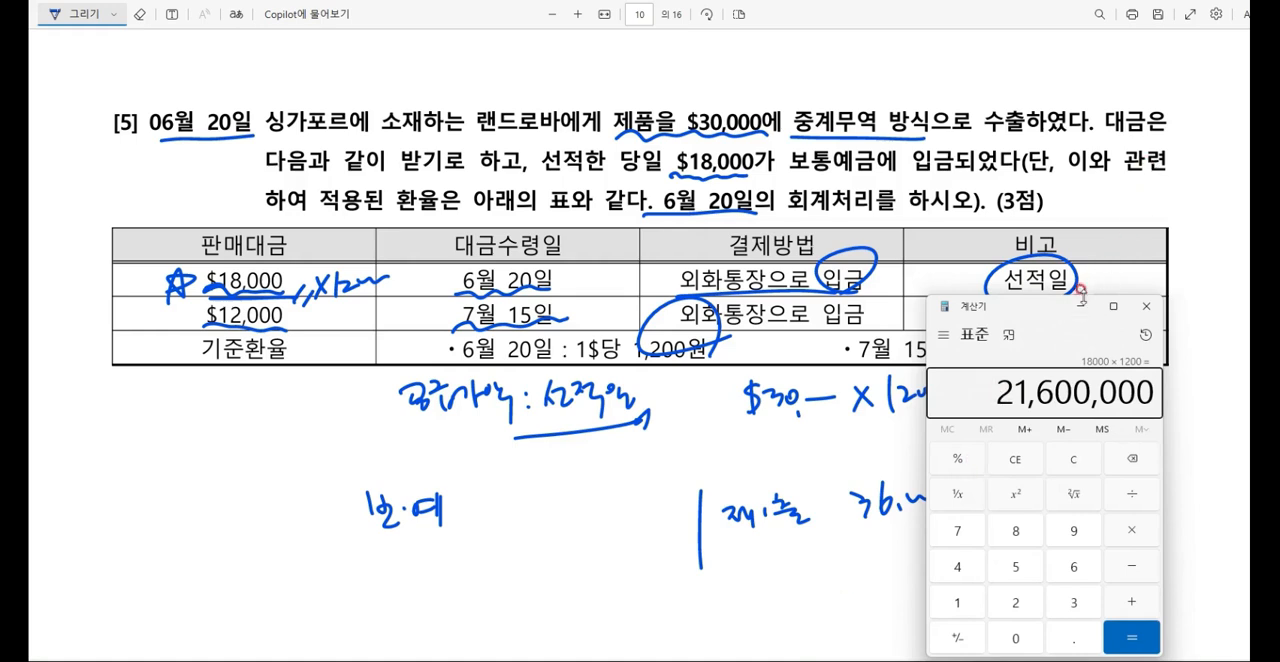
left_click(1080, 307)
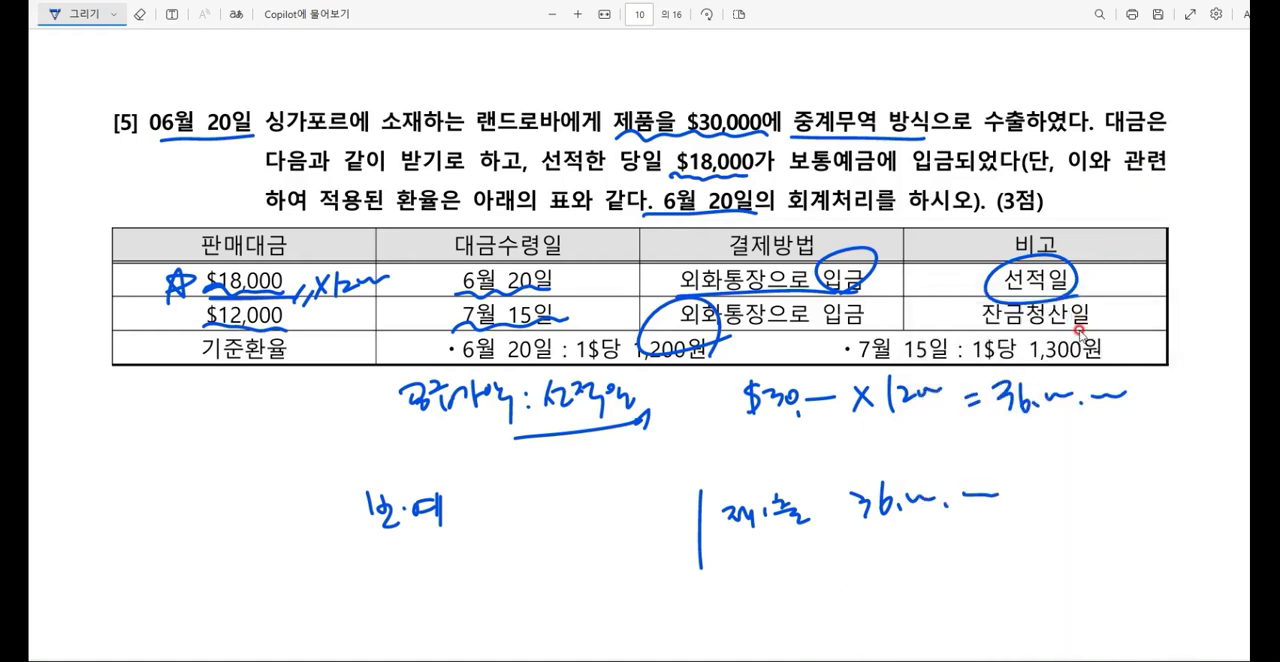
left_click_drag(510, 500, 544, 522)
left_click(555, 512)
left_click_drag(573, 482, 565, 508)
left_click_drag(577, 502, 654, 489)
left_click(603, 501)
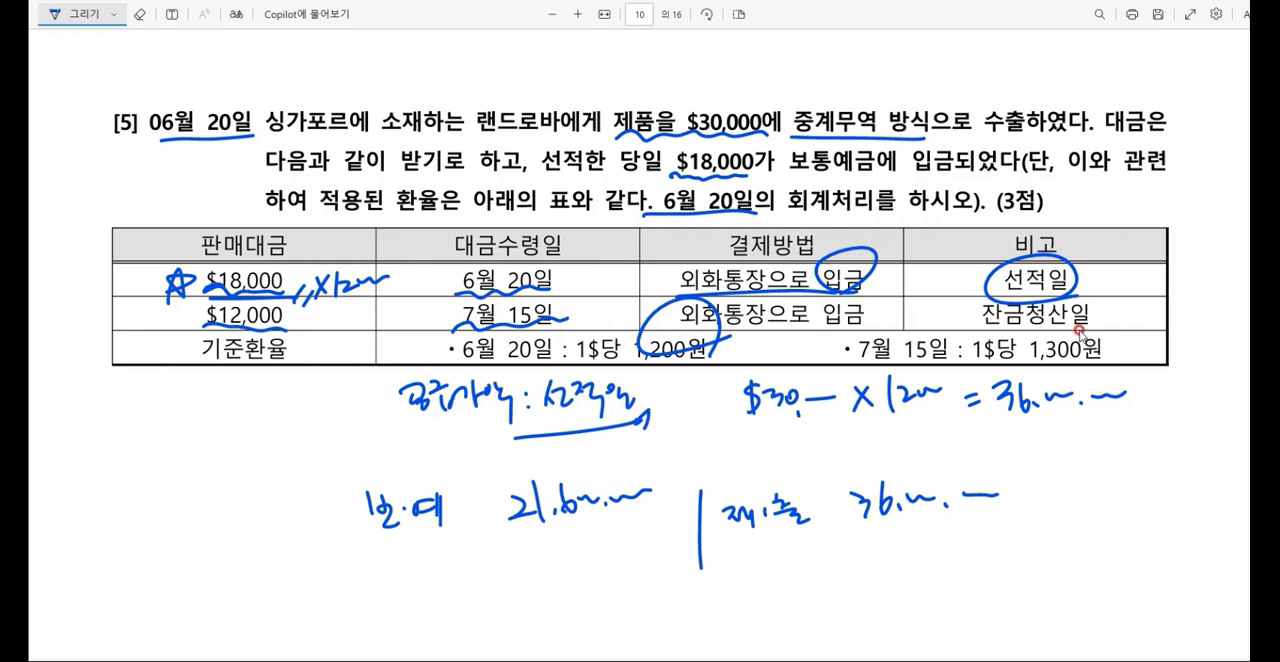
Step: Handwrite 외출, short for 외상매출금, below 보예 on the debit side of the journal sketch
left_click_drag(386, 554, 388, 569)
mouse_move(368, 581)
left_mouse_down()
mouse_move(389, 578)
mouse_move(394, 591)
left_mouse_up()
left_click_drag(418, 548, 422, 566)
left_click_drag(420, 562, 450, 578)
left_click_drag(380, 550, 372, 568)
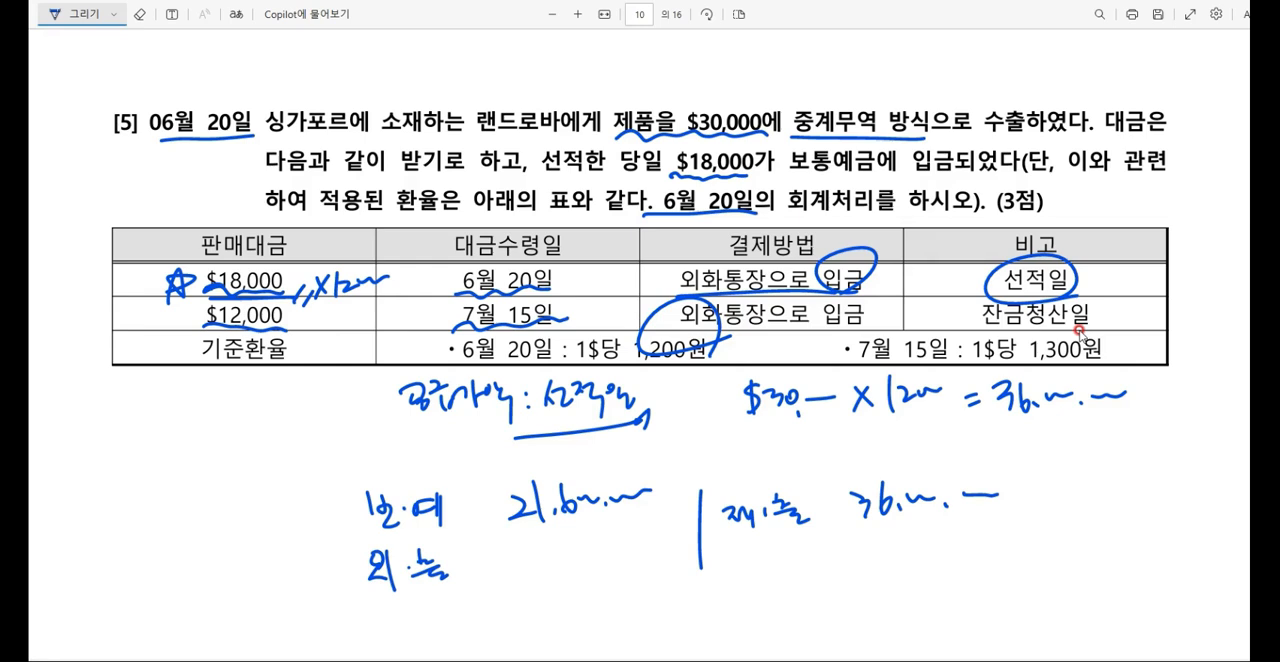
Step: Underline the 1,300원 exchange rate in the table and handwrite a circled 6/20 beside the journal sketch
mouse_move(1004, 365)
left_mouse_down()
mouse_move(1096, 358)
mouse_move(1116, 342)
left_mouse_up()
left_click_drag(1102, 360, 1121, 346)
left_click_drag(218, 392, 208, 450)
left_click_drag(240, 400, 222, 472)
left_click_drag(236, 444, 276, 452)
mouse_move(282, 440)
left_mouse_down()
mouse_move(200, 486)
mouse_move(244, 376)
left_mouse_up()
Step: Draw an arrow below 외출 and handwrite the calculation $12,000 × 1200 after it
left_click_drag(408, 600, 450, 624)
mouse_move(436, 608)
left_mouse_down()
mouse_move(442, 628)
mouse_move(478, 630)
left_mouse_up()
mouse_move(484, 604)
left_mouse_down()
mouse_move(484, 634)
mouse_move(504, 626)
left_mouse_up()
left_click_drag(518, 610, 536, 630)
mouse_move(538, 618)
left_mouse_down()
mouse_move(592, 624)
mouse_move(577, 624)
left_mouse_up()
mouse_move(610, 602)
left_mouse_down()
mouse_move(610, 626)
mouse_move(654, 602)
left_mouse_up()
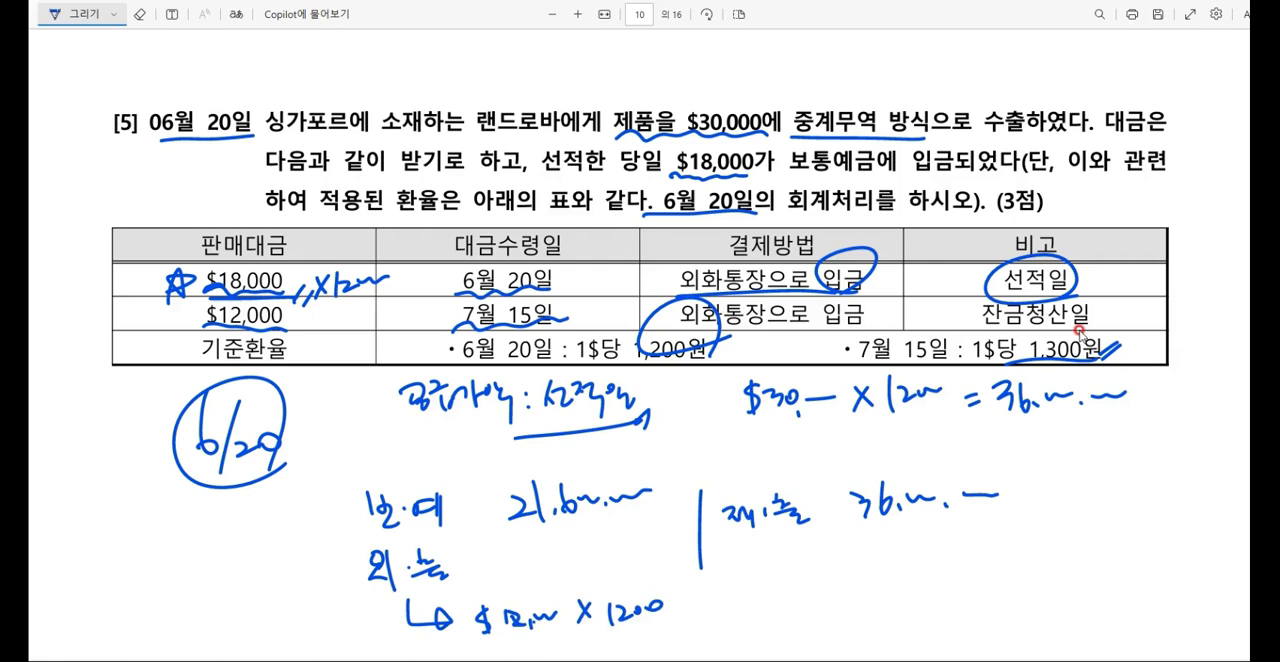
Step: Calculate 12000 × 1200 in the calculator and handwrite 14,400,000 as the debit amount for 외출 in the PDF
left_click(740, 661)
type("12000*1200")
key("Return")
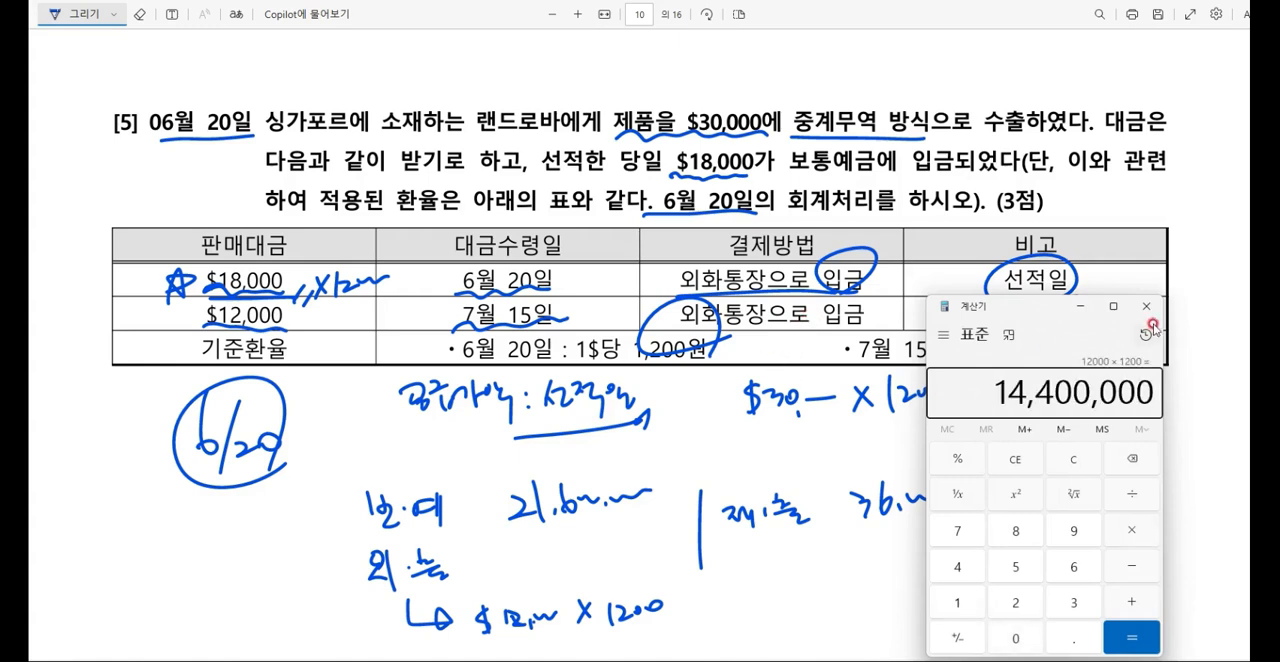
left_click(1081, 306)
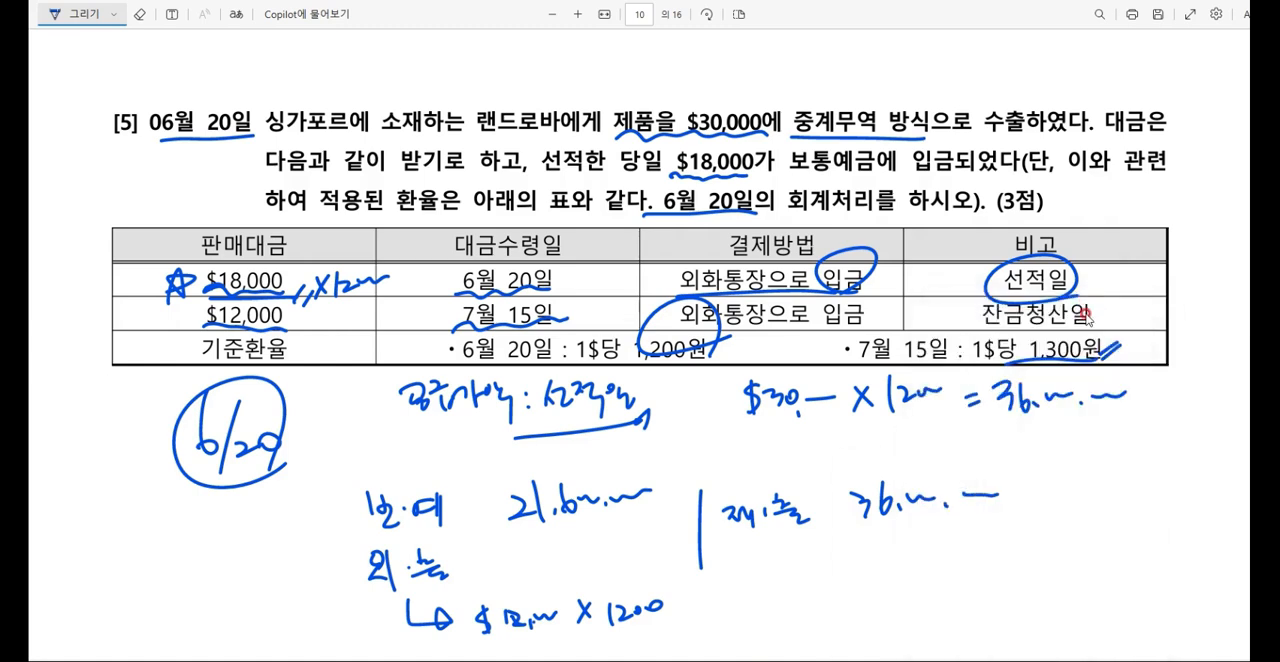
left_click_drag(524, 528, 522, 566)
mouse_move(544, 528)
left_mouse_down()
mouse_move(550, 552)
mouse_move(562, 538)
left_mouse_up()
left_click_drag(569, 551, 566, 562)
mouse_move(580, 522)
left_mouse_down()
mouse_move(592, 546)
mouse_move(668, 516)
left_mouse_up()
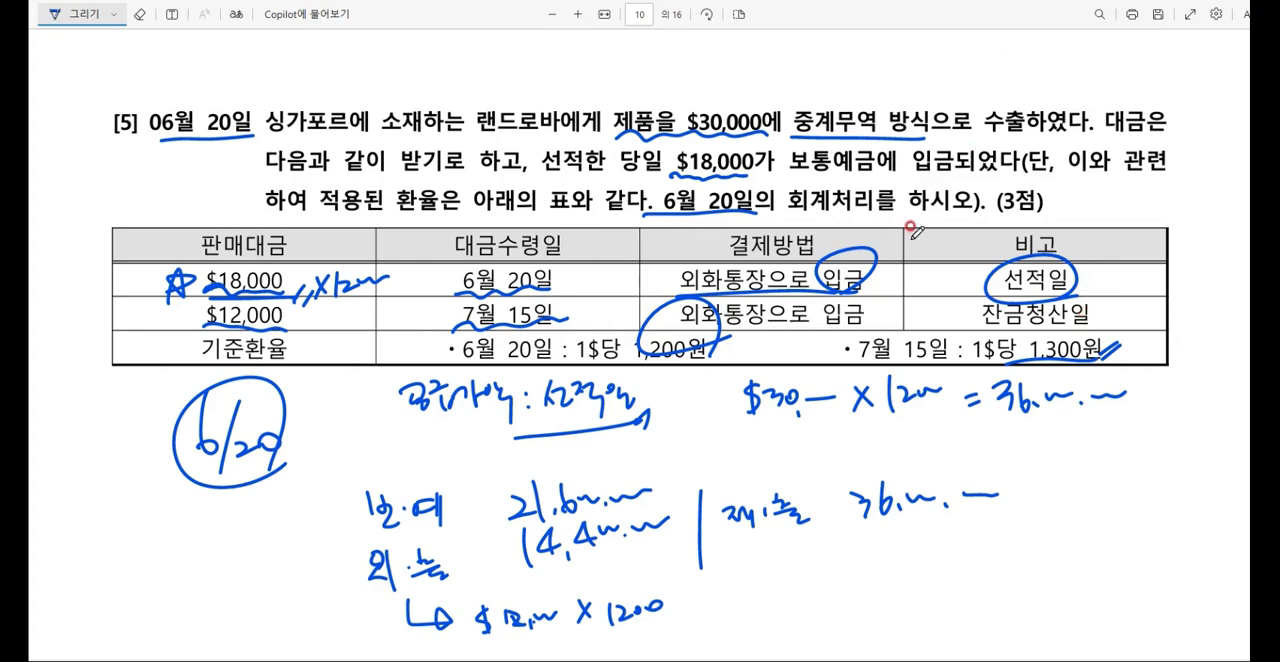
Step: Handwrite a circled 7/15 with a credit entry 외출 14,400,000 below, and circle 14,400,000 in the 6/20 entry
scroll(914, 230, "down", 2)
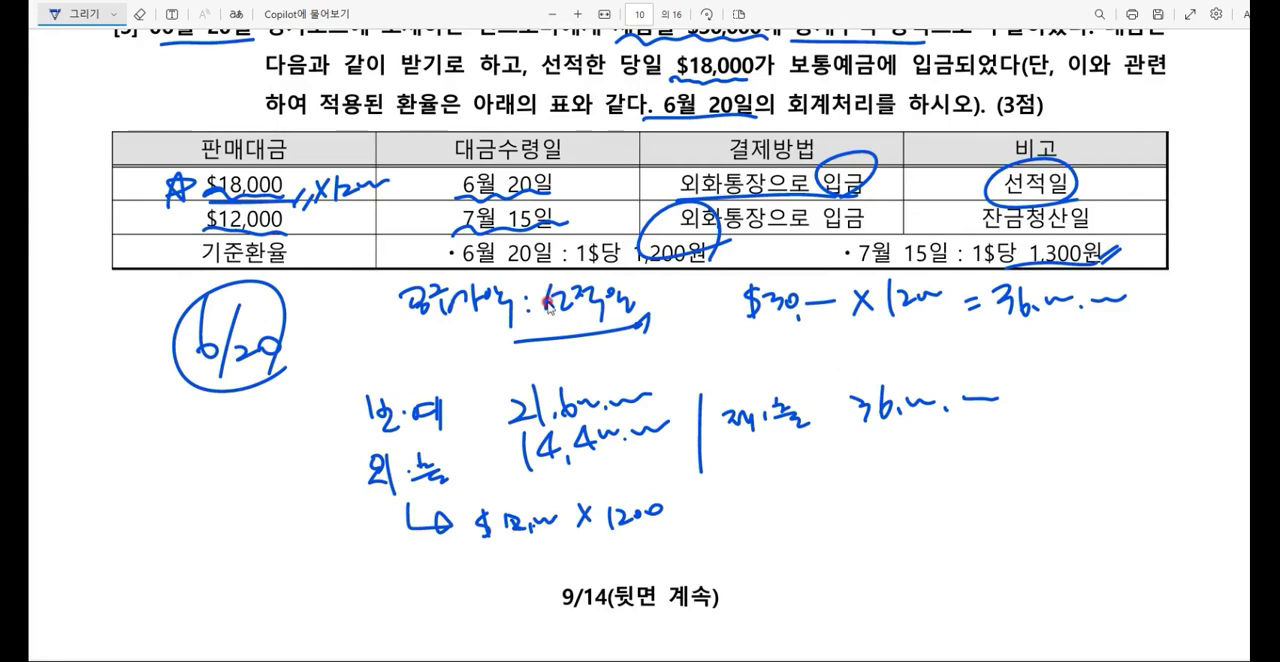
mouse_move(216, 536)
left_mouse_down()
mouse_move(226, 562)
mouse_move(266, 580)
mouse_move(232, 522)
left_mouse_up()
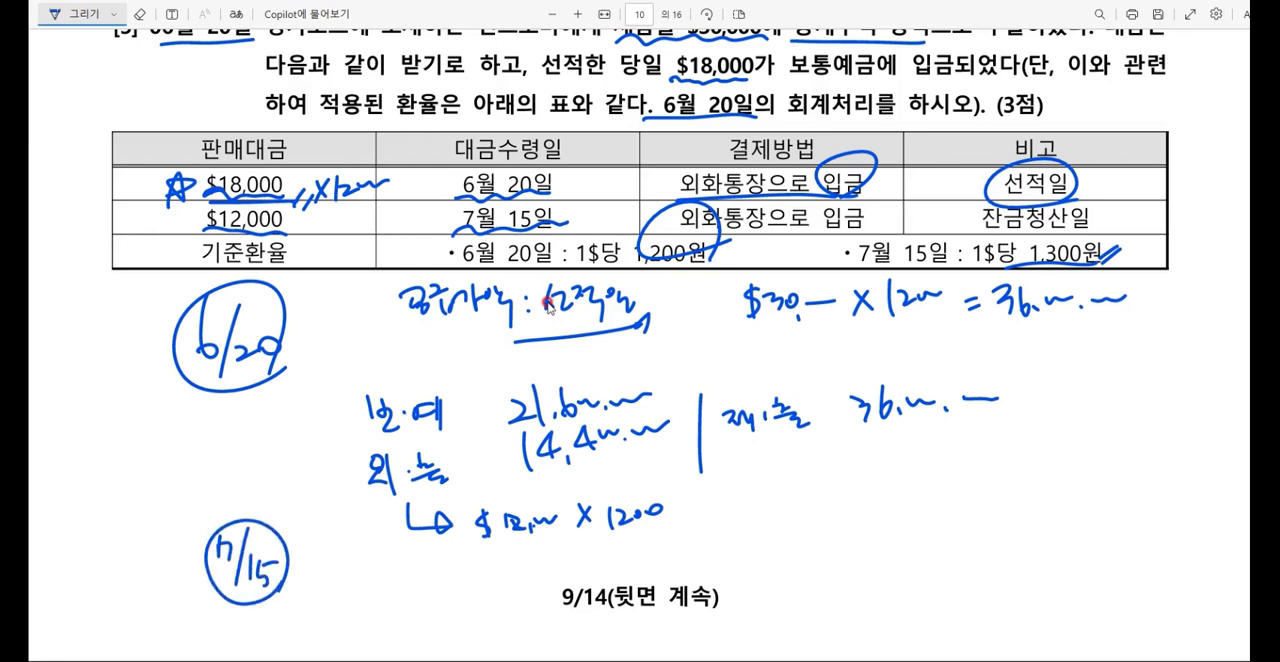
mouse_move(765, 542)
left_mouse_down()
mouse_move(774, 632)
mouse_move(826, 576)
mouse_move(838, 540)
mouse_move(852, 572)
mouse_move(872, 572)
left_mouse_up()
mouse_move(640, 414)
left_mouse_down()
mouse_move(505, 470)
mouse_move(640, 466)
left_mouse_up()
left_click_drag(922, 538, 924, 570)
mouse_move(936, 540)
left_mouse_down()
mouse_move(958, 554)
mouse_move(950, 568)
left_mouse_up()
mouse_move(978, 538)
left_mouse_down()
mouse_move(994, 558)
mouse_move(1064, 546)
left_mouse_up()
Step: Handwrite a circled 보예 with an arrow from 7/15, and circle the 1,300원 exchange rate in the table
left_click_drag(440, 578, 456, 596)
mouse_move(452, 592)
left_mouse_down()
mouse_move(470, 586)
mouse_move(470, 598)
left_mouse_up()
mouse_move(466, 586)
left_mouse_down()
mouse_move(482, 576)
mouse_move(490, 596)
left_mouse_up()
mouse_move(496, 600)
left_mouse_down()
mouse_move(444, 612)
mouse_move(498, 602)
left_mouse_up()
left_click_drag(282, 578, 396, 590)
left_click_drag(374, 576, 374, 610)
mouse_move(1050, 238)
left_mouse_down()
mouse_move(1068, 272)
mouse_move(1098, 232)
left_mouse_up()
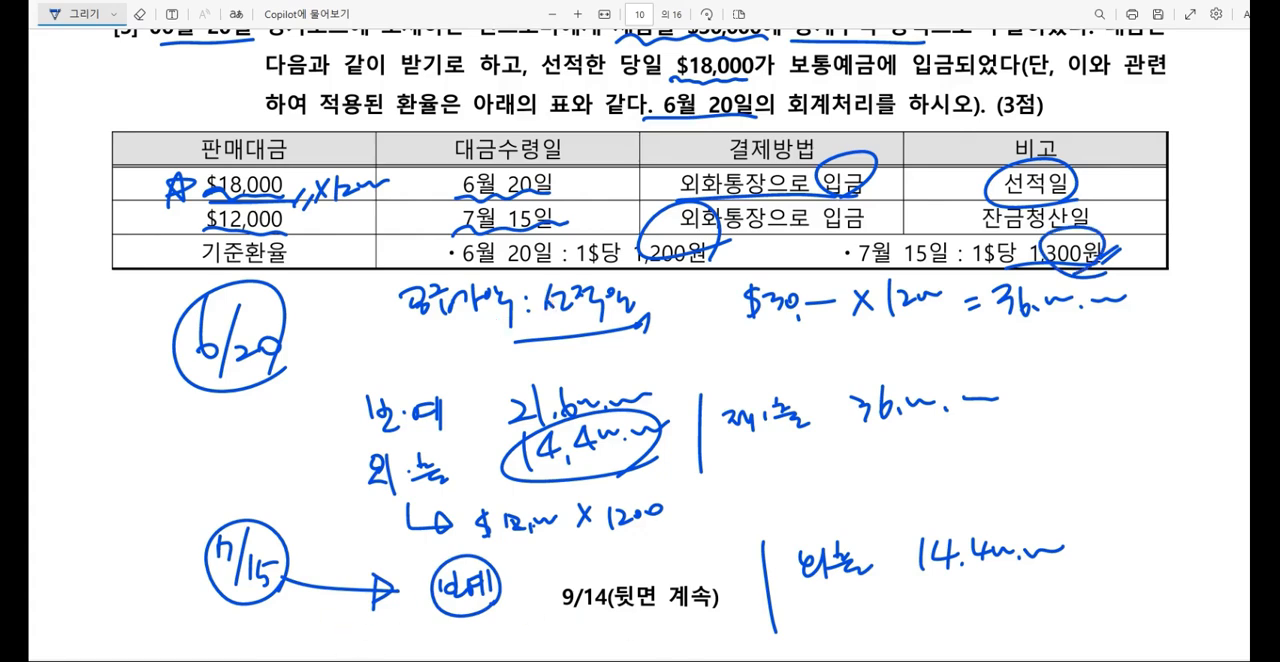
Step: Calculate 12000 × 1300 in the calculator and handwrite 15,600,000 beside 보예 in the 7/15 entry
key("alt+Tab")
type("8")
key("Escape")
type("12000*1300")
key("Return")
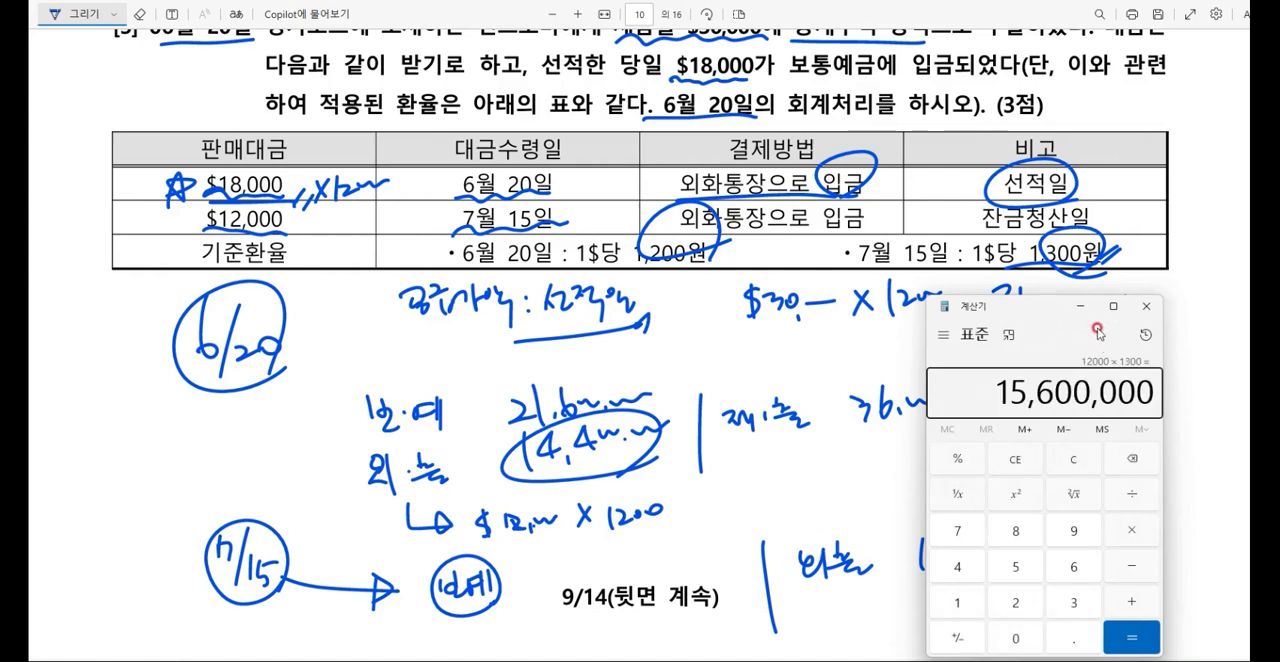
left_click(1080, 308)
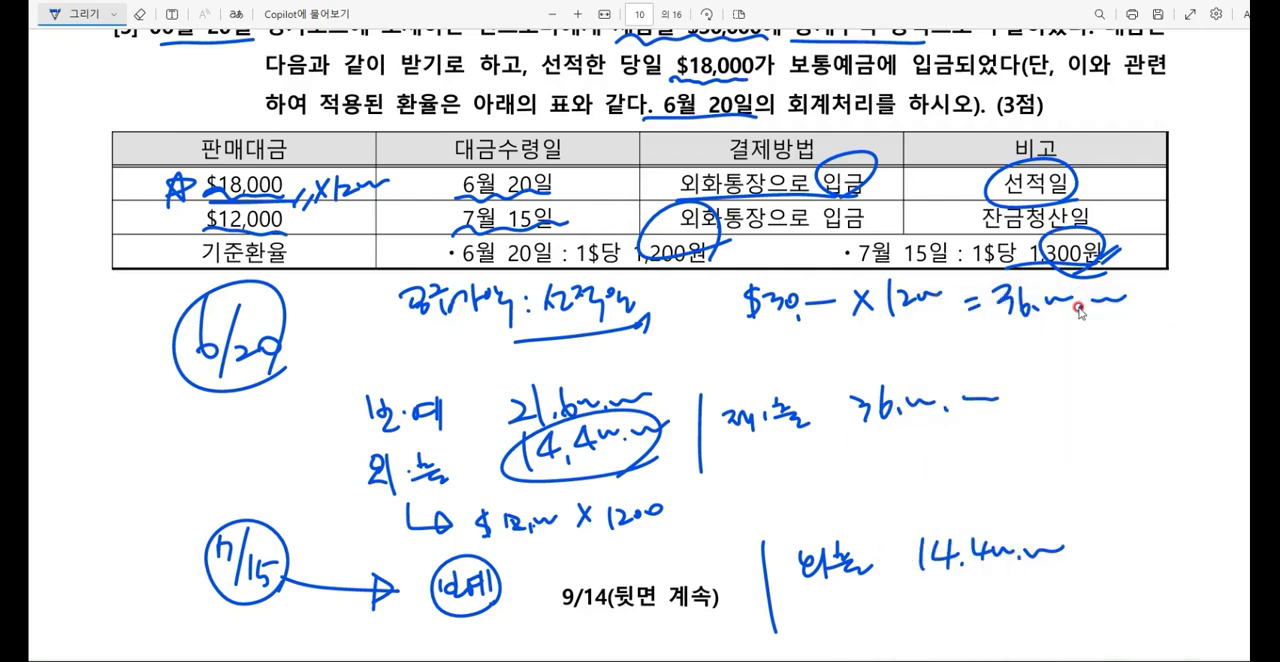
left_click_drag(563, 555, 557, 580)
mouse_move(563, 561)
left_mouse_down()
mouse_move(599, 573)
mouse_move(686, 557)
left_mouse_up()
left_click(587, 574)
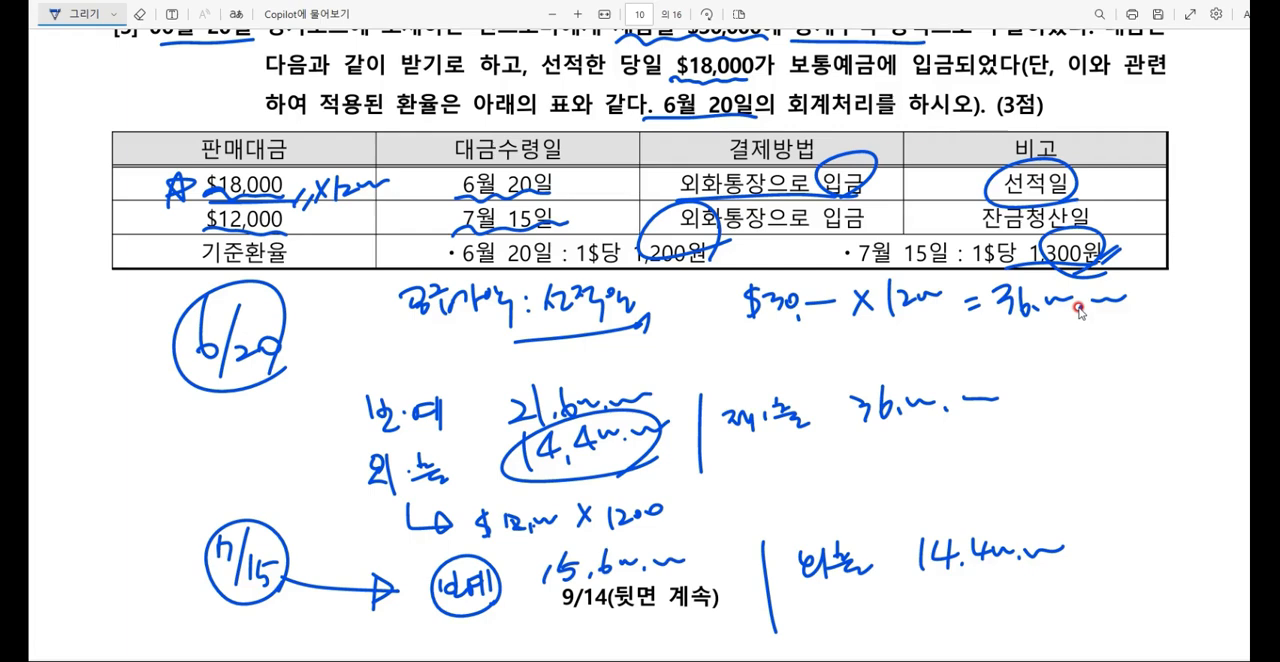
Step: Handwrite 외환차익 below 외출 on the credit side of the 7/15 entry and draw an empty box beside it
mouse_move(814, 596)
left_mouse_down()
mouse_move(830, 620)
mouse_move(852, 596)
mouse_move(852, 616)
mouse_move(874, 620)
mouse_move(890, 600)
left_mouse_up()
mouse_move(890, 590)
left_mouse_down()
mouse_move(906, 624)
mouse_move(940, 626)
mouse_move(938, 614)
left_mouse_up()
left_click_drag(958, 578, 1082, 572)
mouse_move(962, 592)
left_mouse_down()
mouse_move(960, 614)
mouse_move(1076, 578)
left_mouse_up()
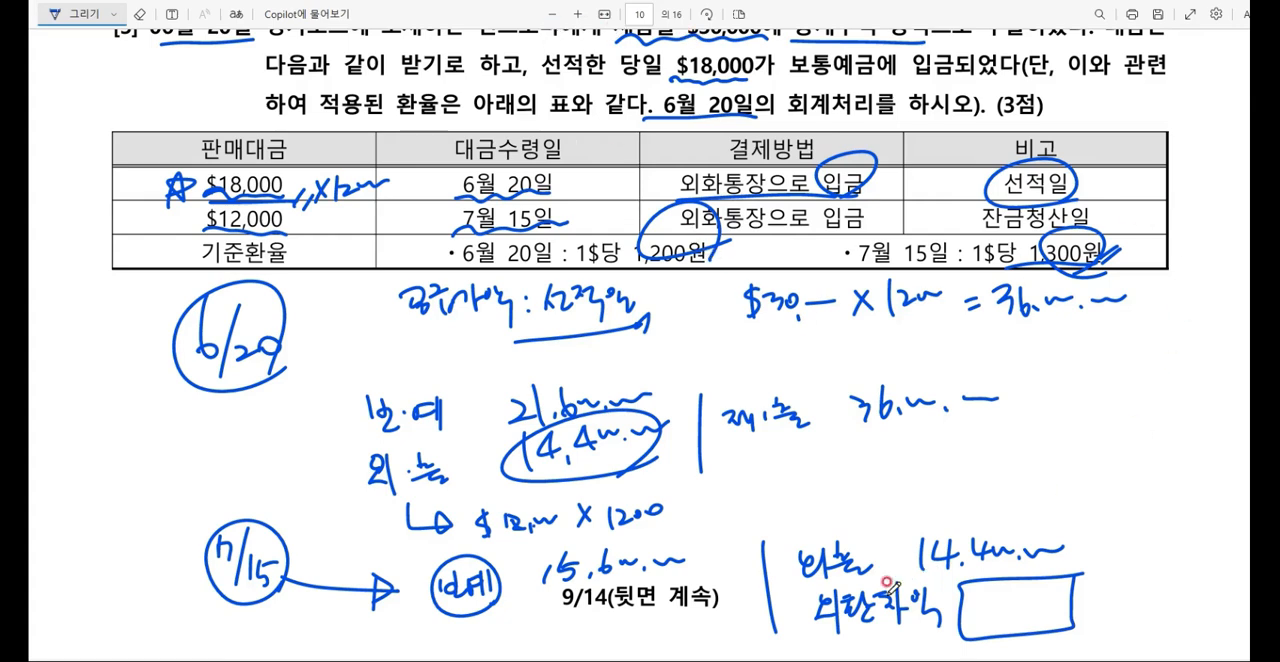
Step: Calculate 100 × 12000 in the calculator and handwrite 1,200,000 in the box beside 외환차익
key("alt+Tab")
key("Escape")
type("100*12000")
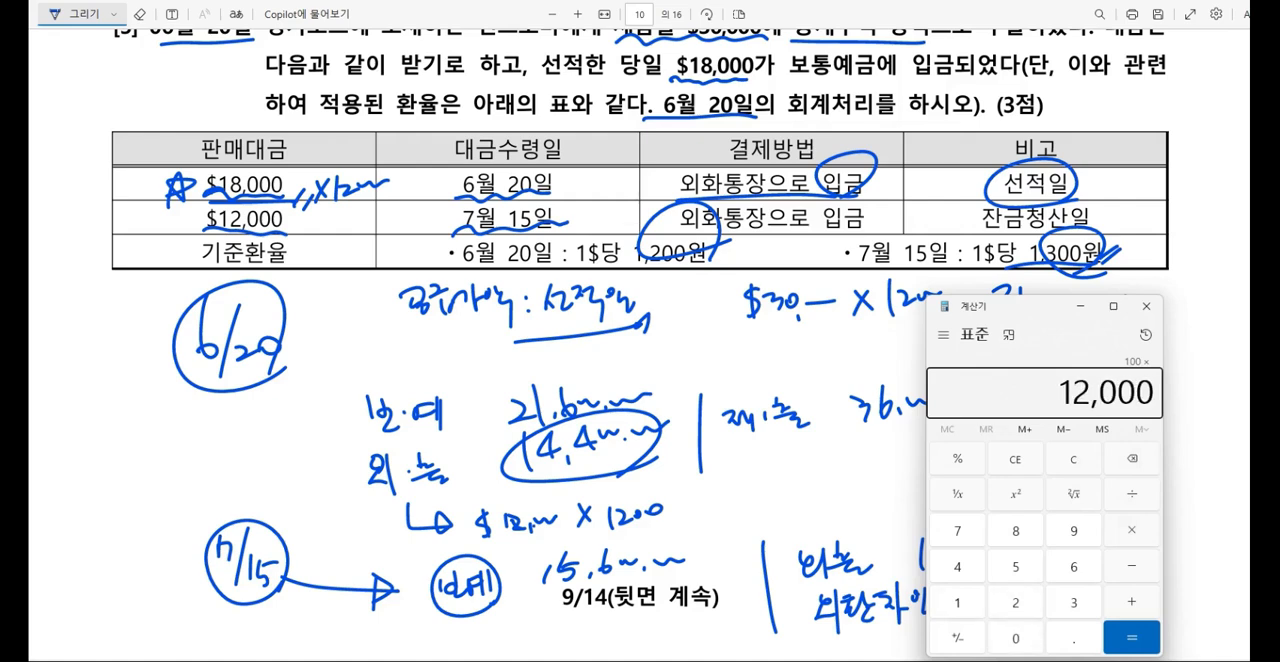
key("Return")
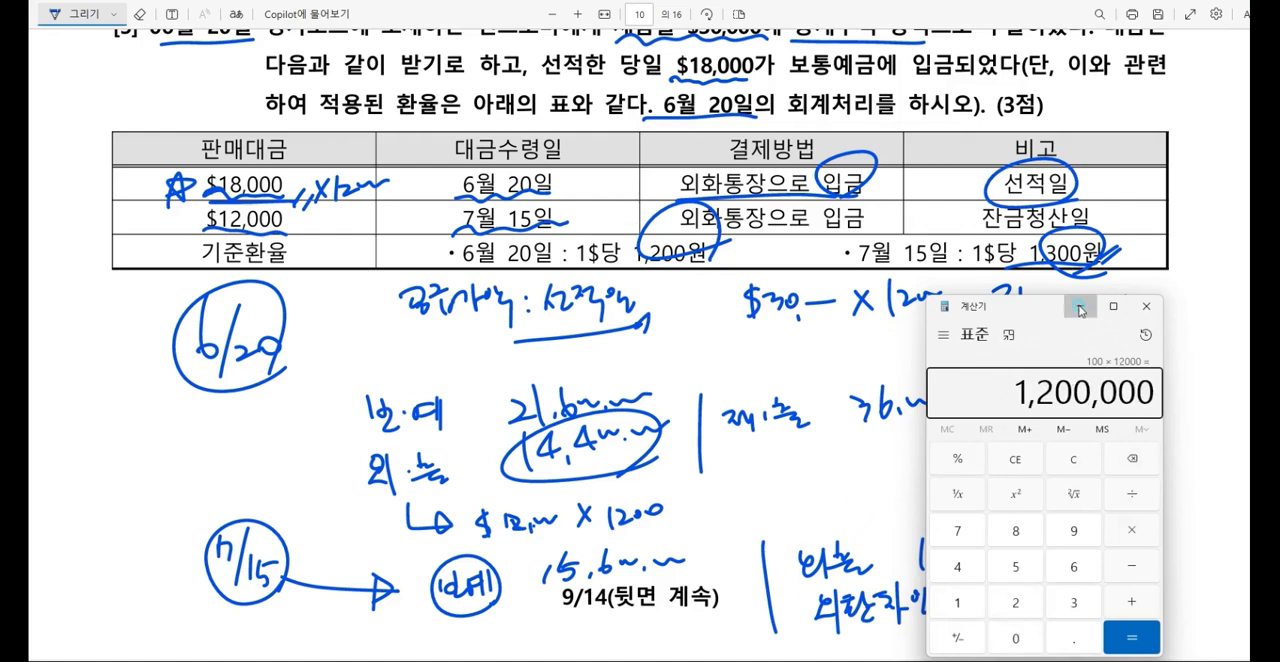
left_click(1079, 307)
mouse_move(986, 584)
left_mouse_down()
mouse_move(990, 624)
mouse_move(1100, 594)
left_mouse_up()
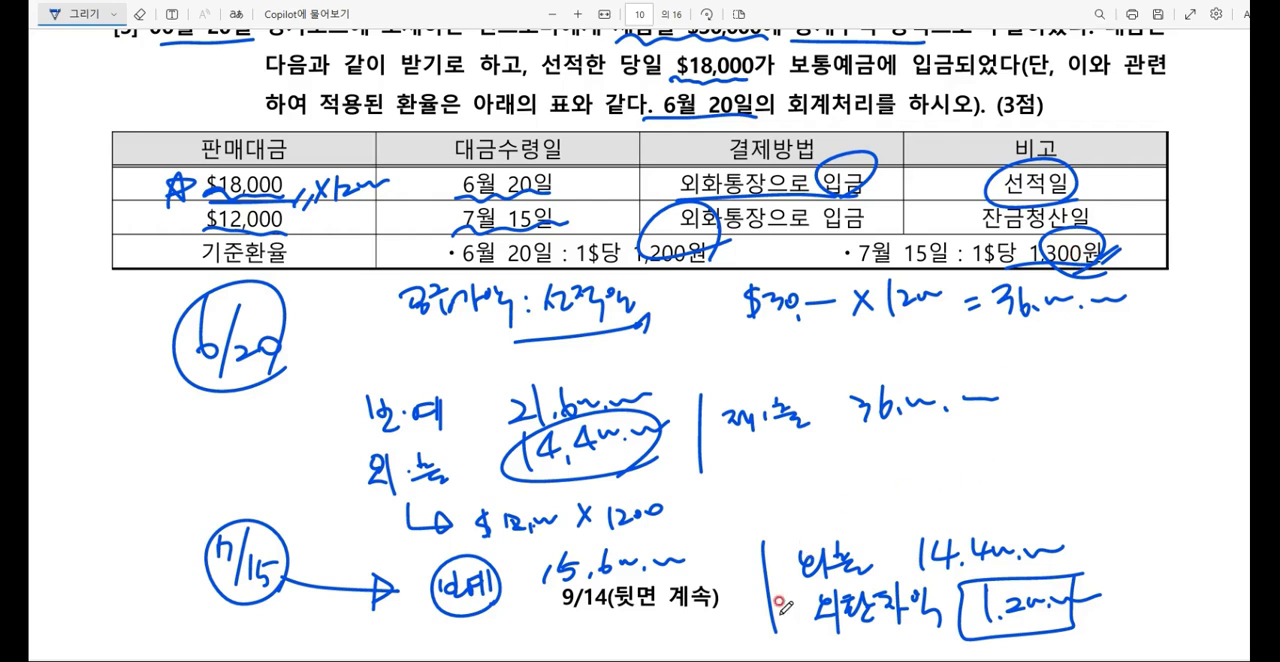
Step: Switch to 케이렙's 매입매출전표입력 and start a June 20 voucher of type 16 수출
key("alt+Tab")
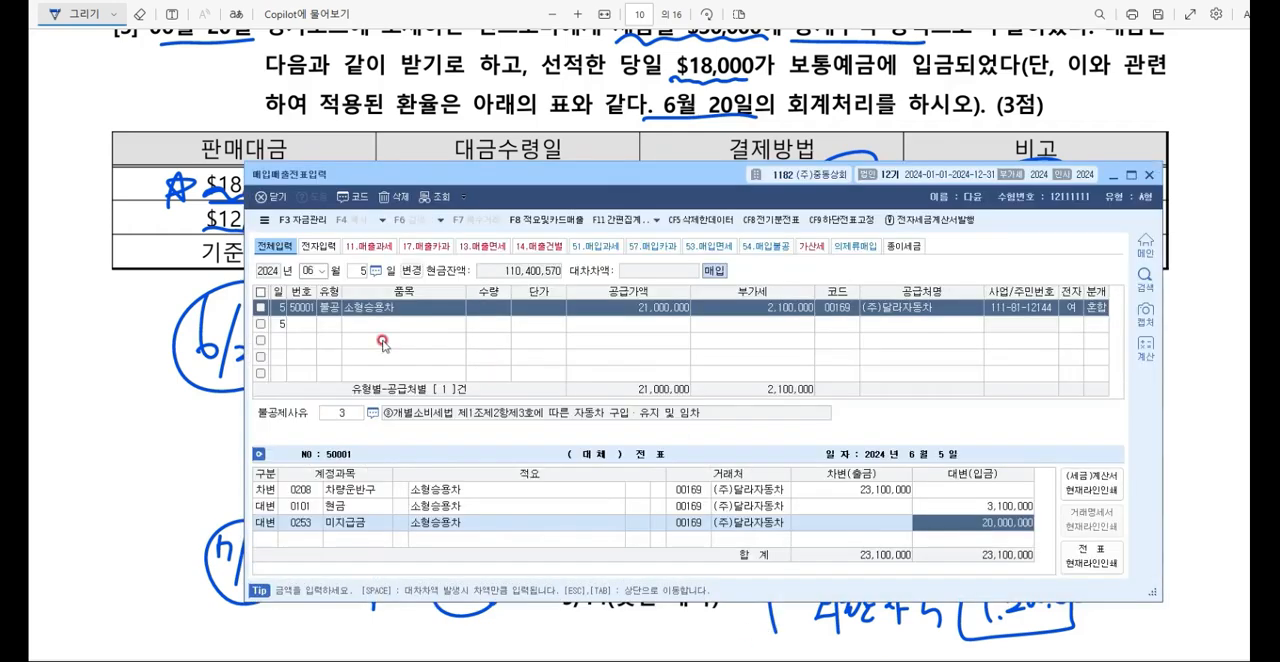
key("Escape")
scroll(397, 104, "up", 2)
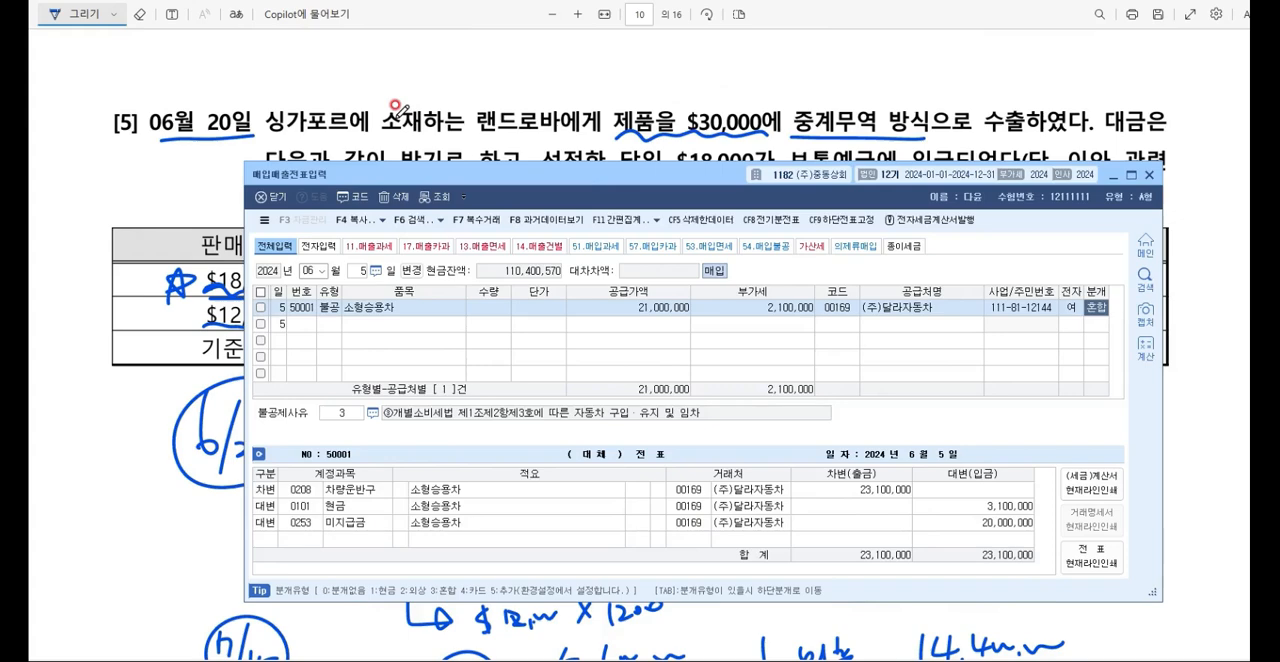
key("Escape")
type("20")
key("Return")
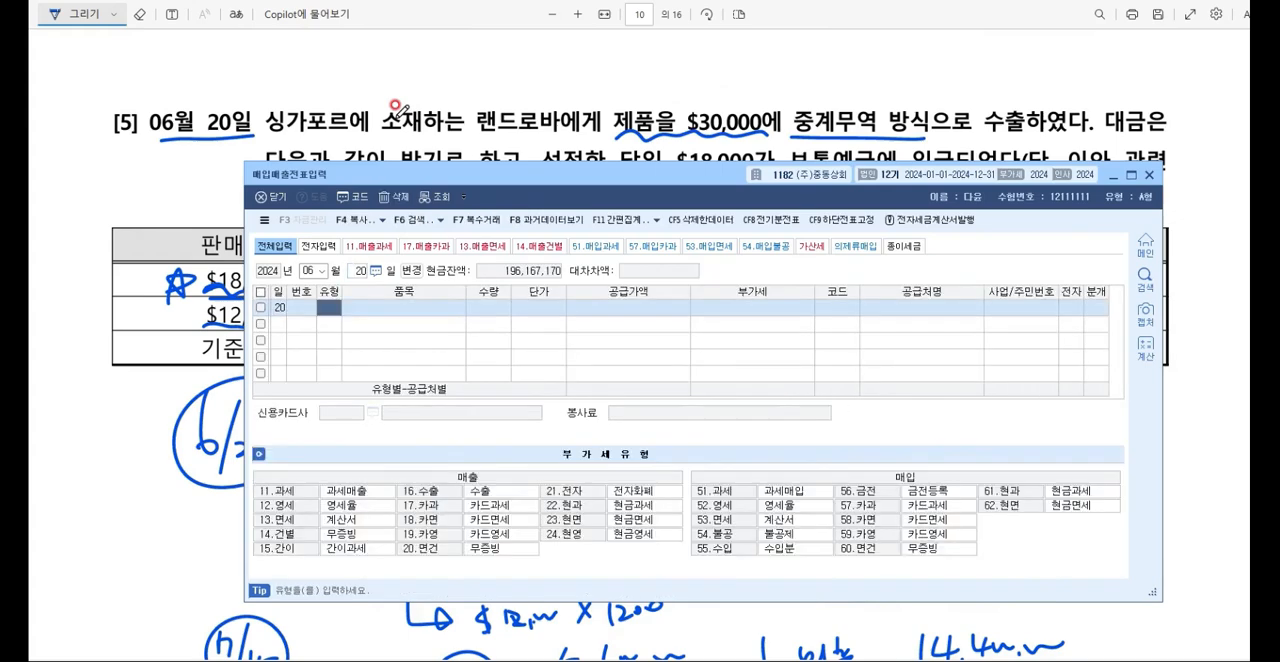
type("16")
key("Return")
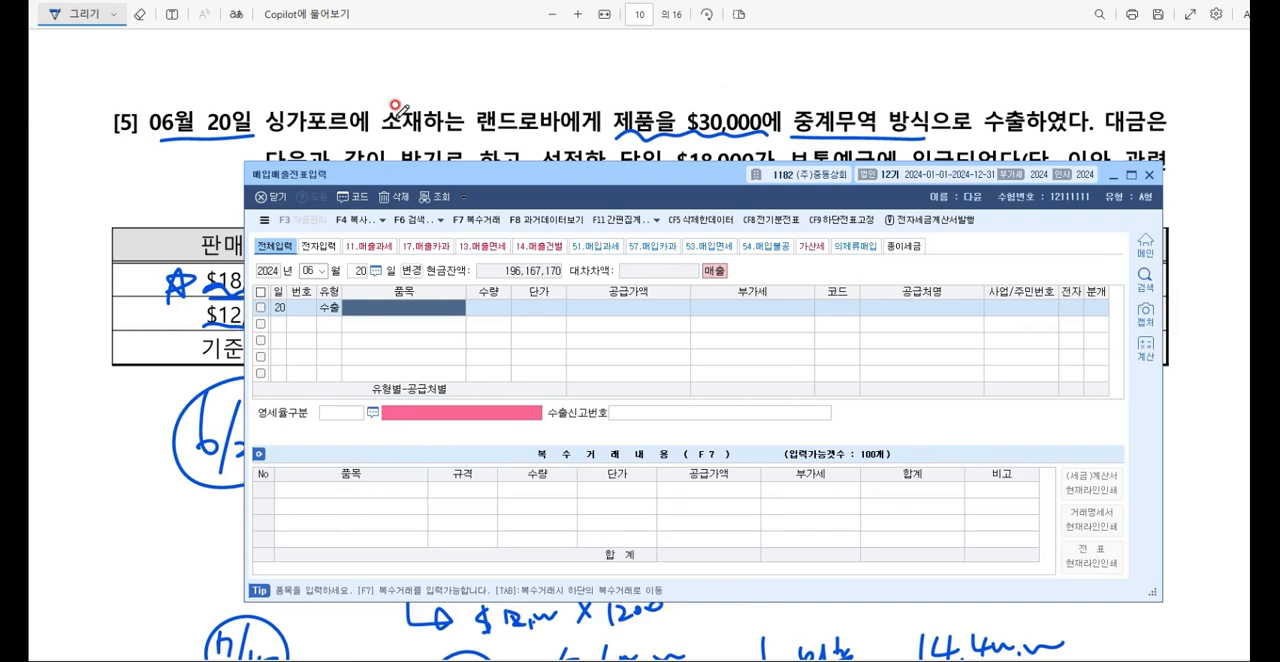
Step: Enter the item 제품매출 and a 공급가액 of 36,000,000 in the June 20 voucher
type("제품매출")
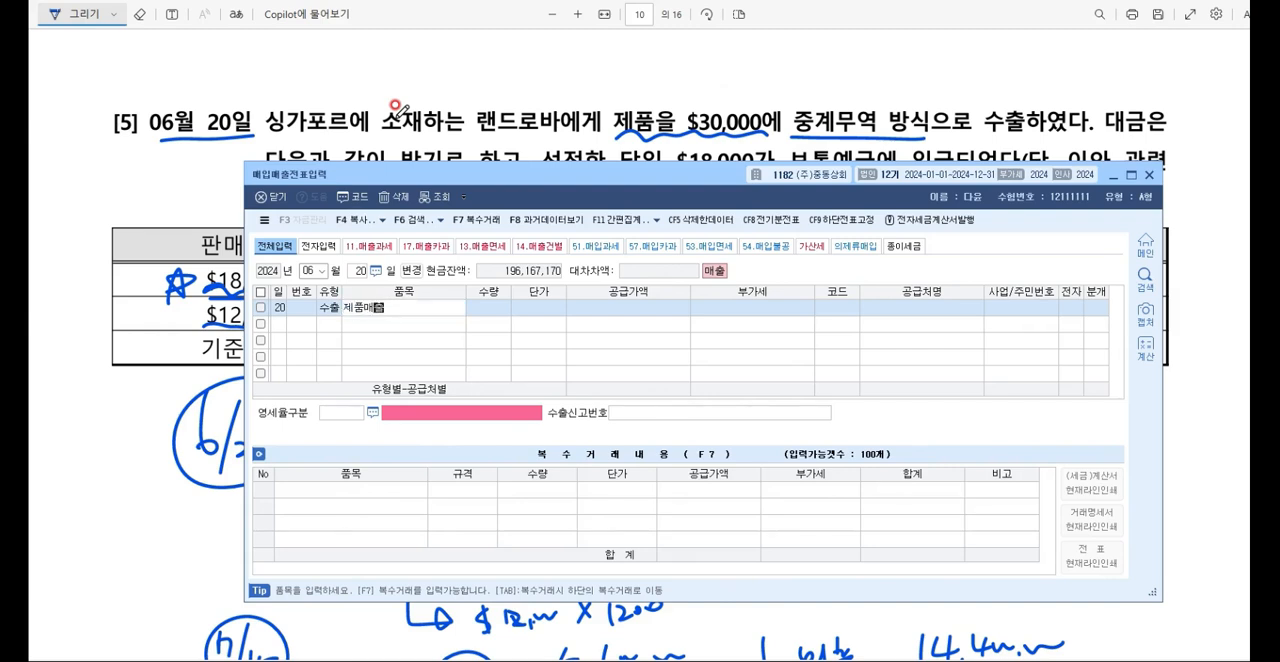
key("Return")
key("Return")
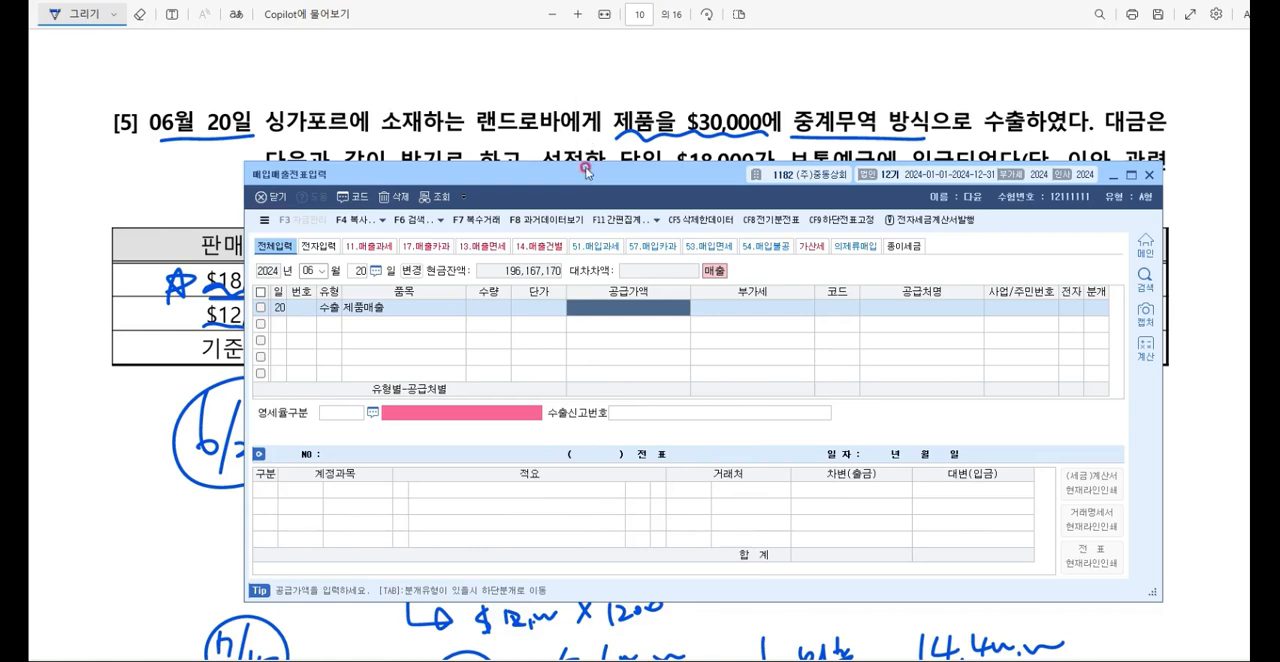
left_click_drag(588, 183, 569, 466)
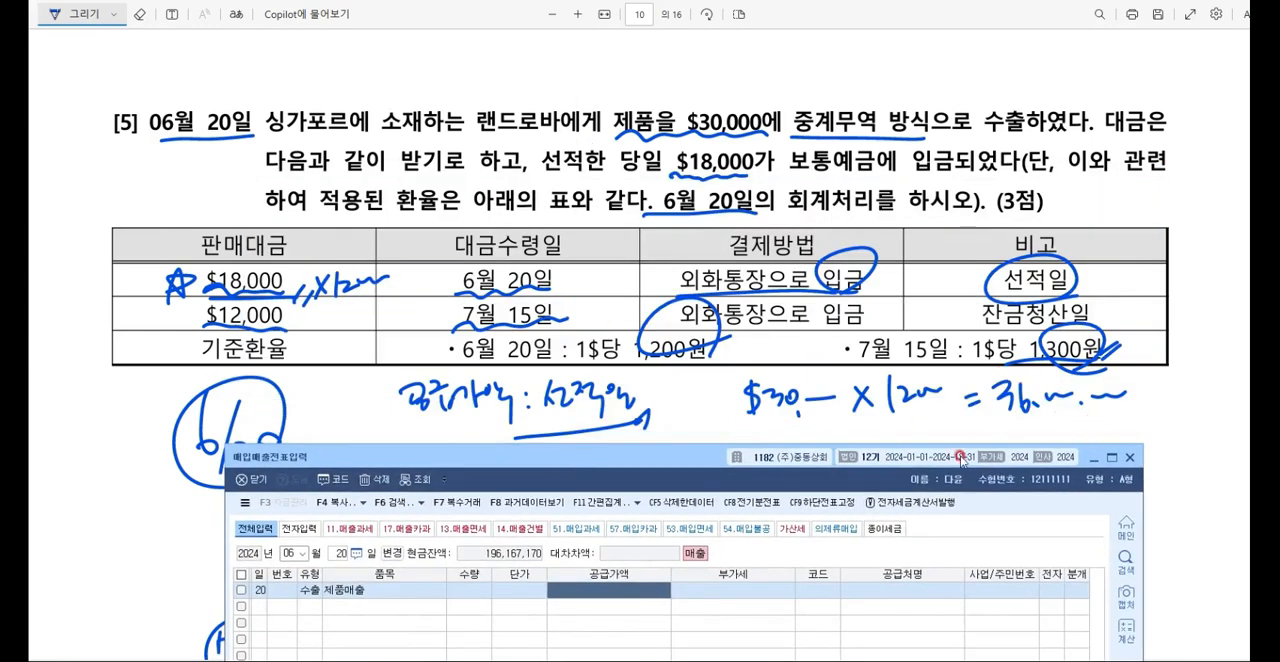
type("36000000")
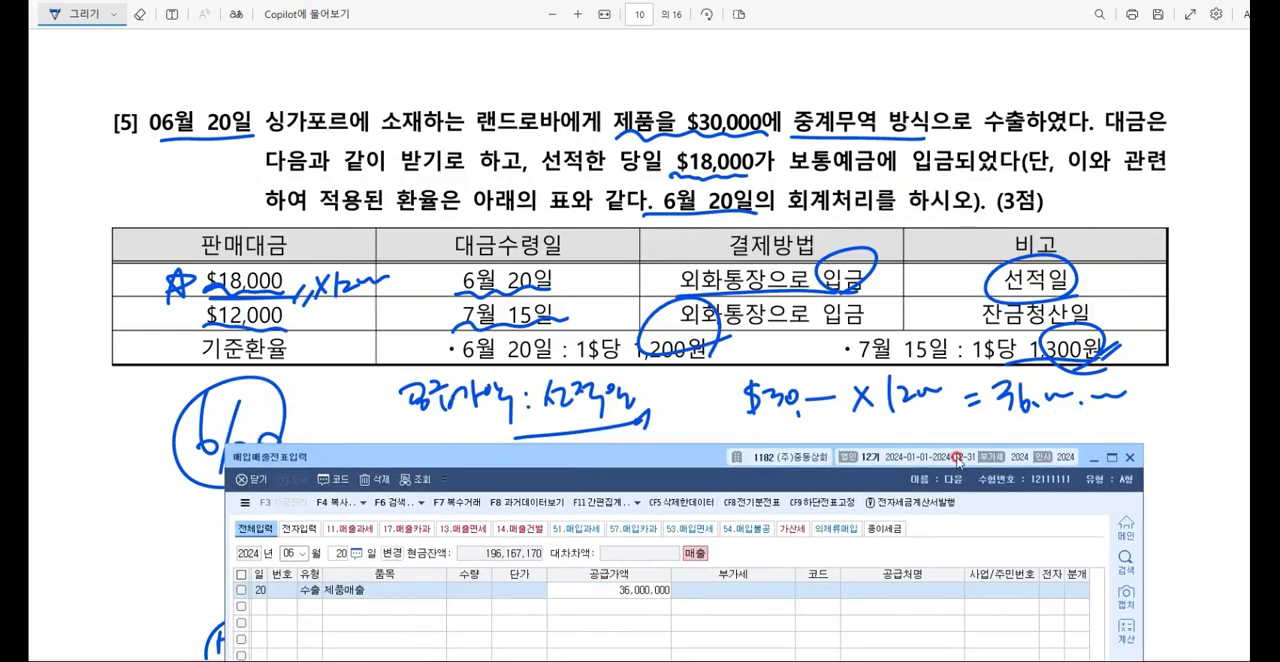
Step: Look up 랜드 among the business partners and assign 랜드로바 as the voucher's 공급처
key("Return")
key("F2")
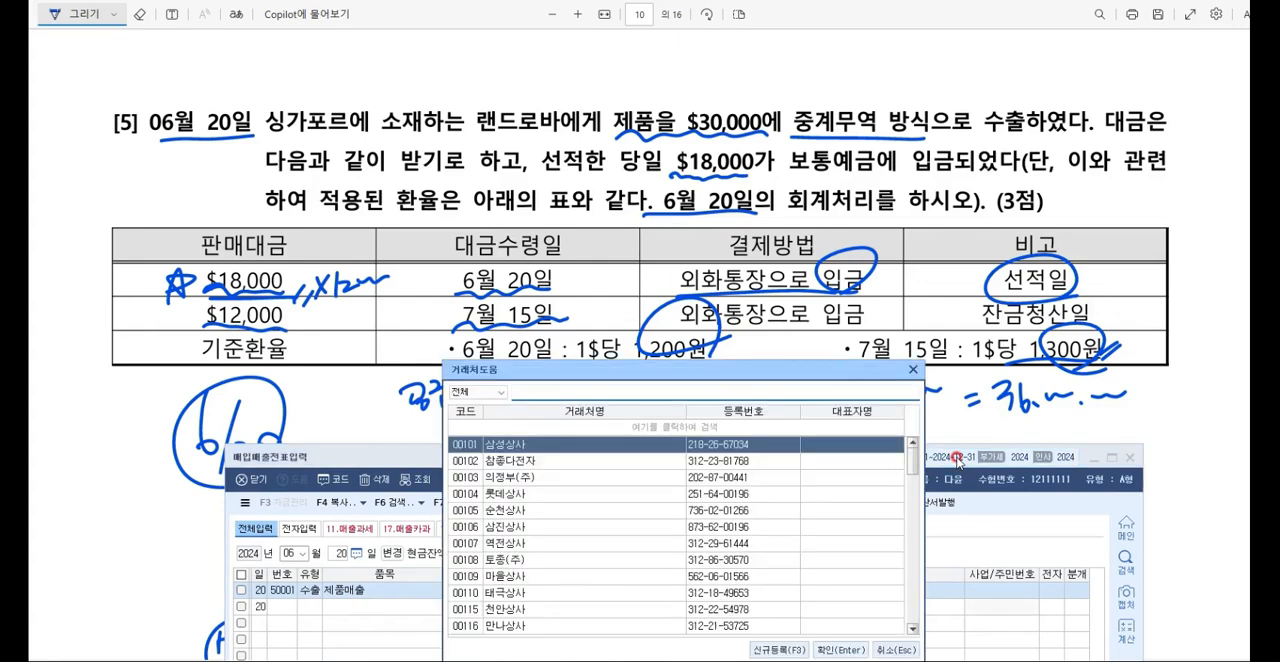
type("랜드")
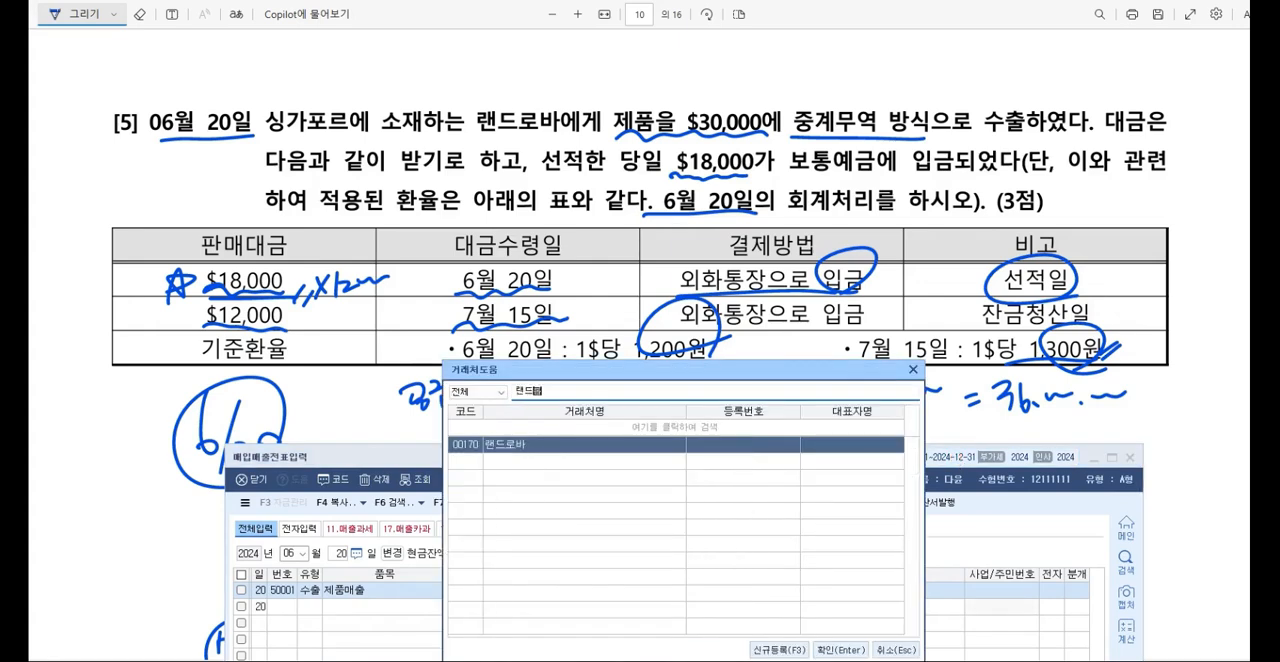
key("Return")
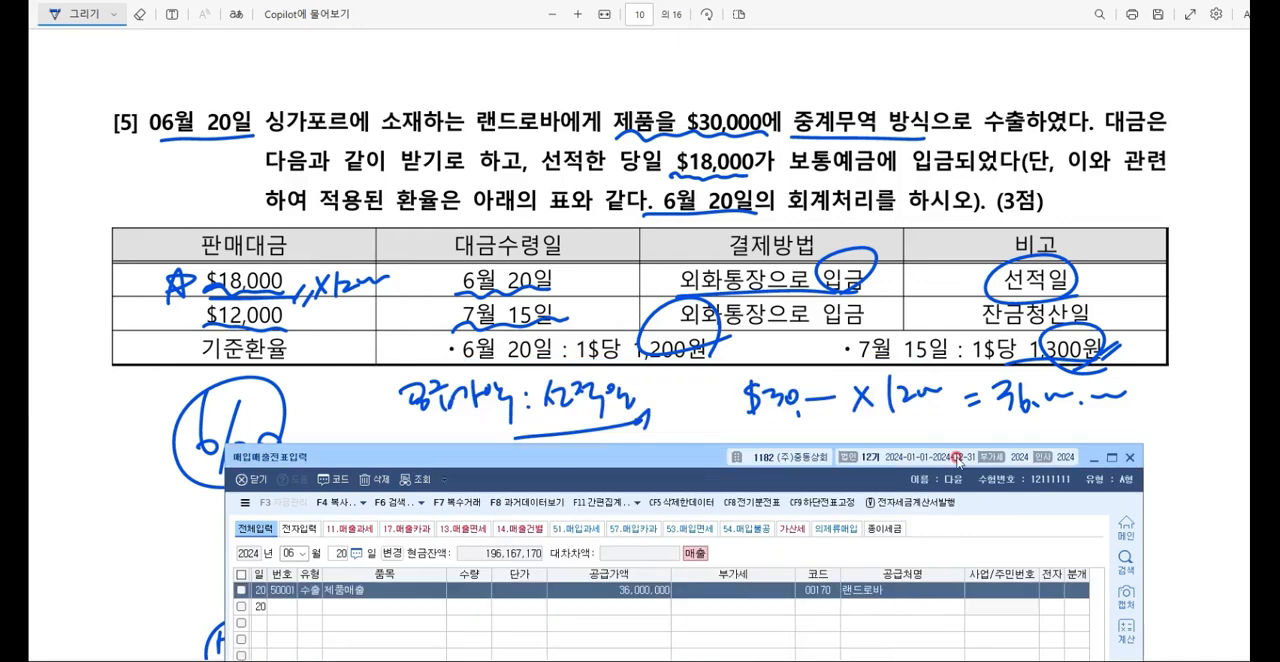
Step: Set the export voucher's 영세율구분 to 2 중계무역 · 위탁판매 · 외국인도 또는 위탁가공무역 방식의 수출
left_click_drag(658, 456, 656, 267)
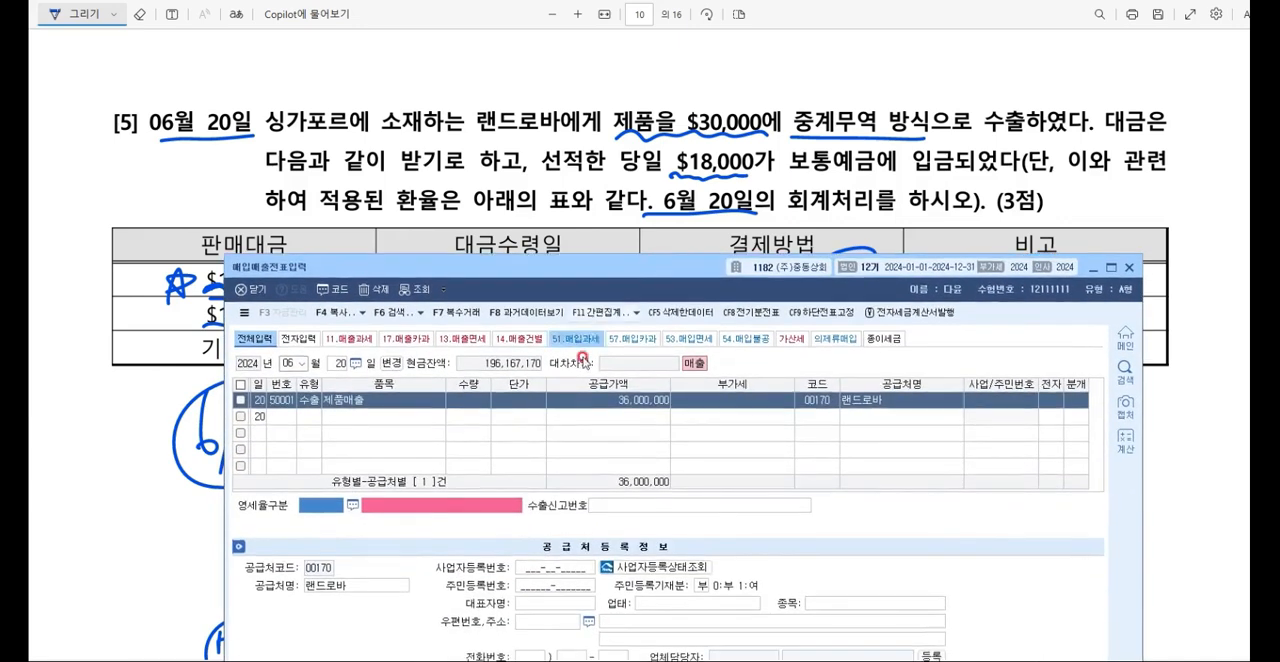
key("F2")
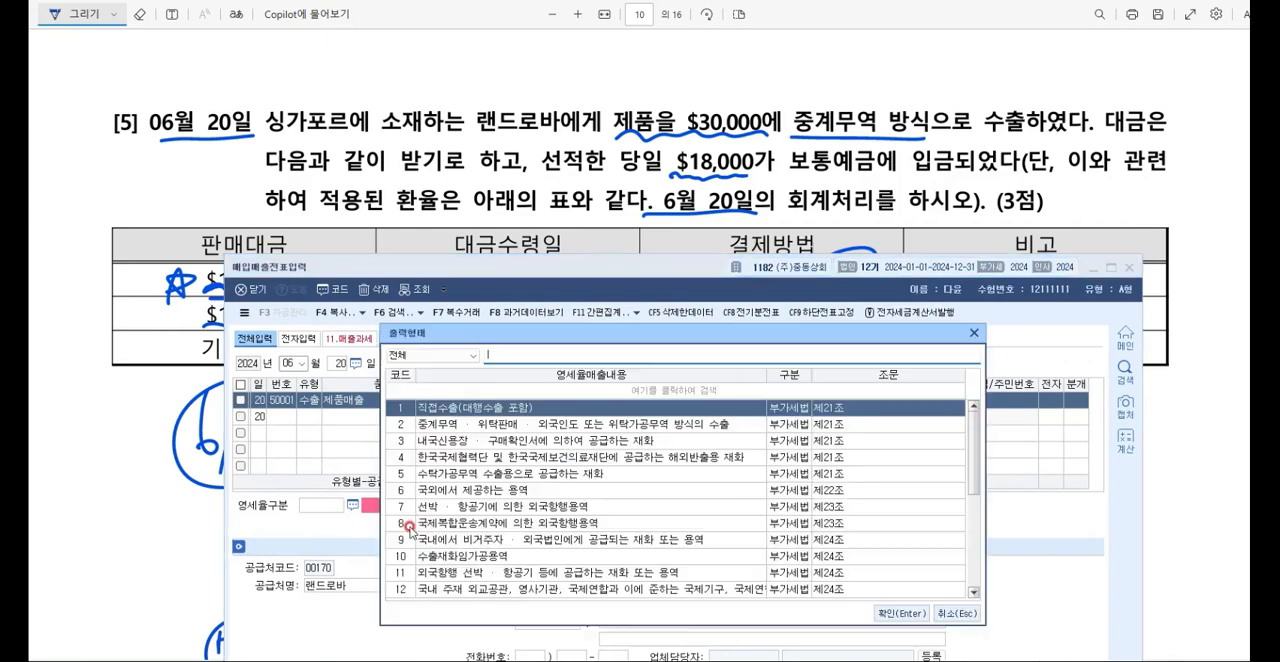
key("Down")
key("Down")
left_click(492, 424)
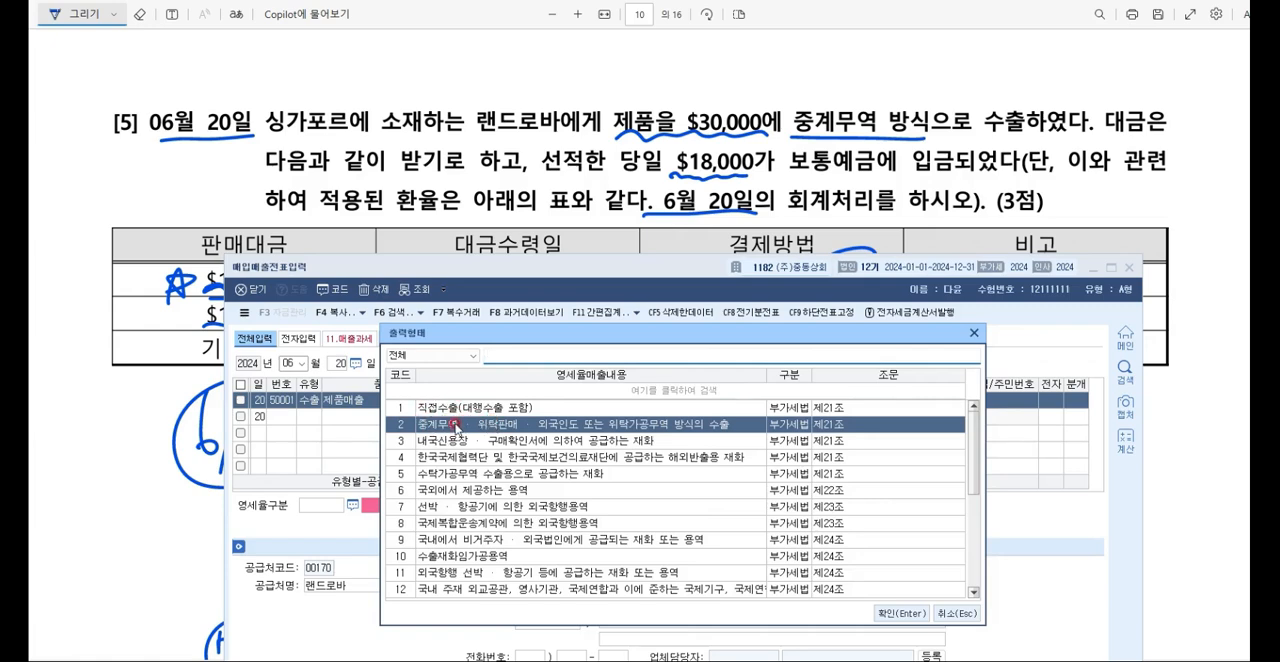
left_click(901, 612)
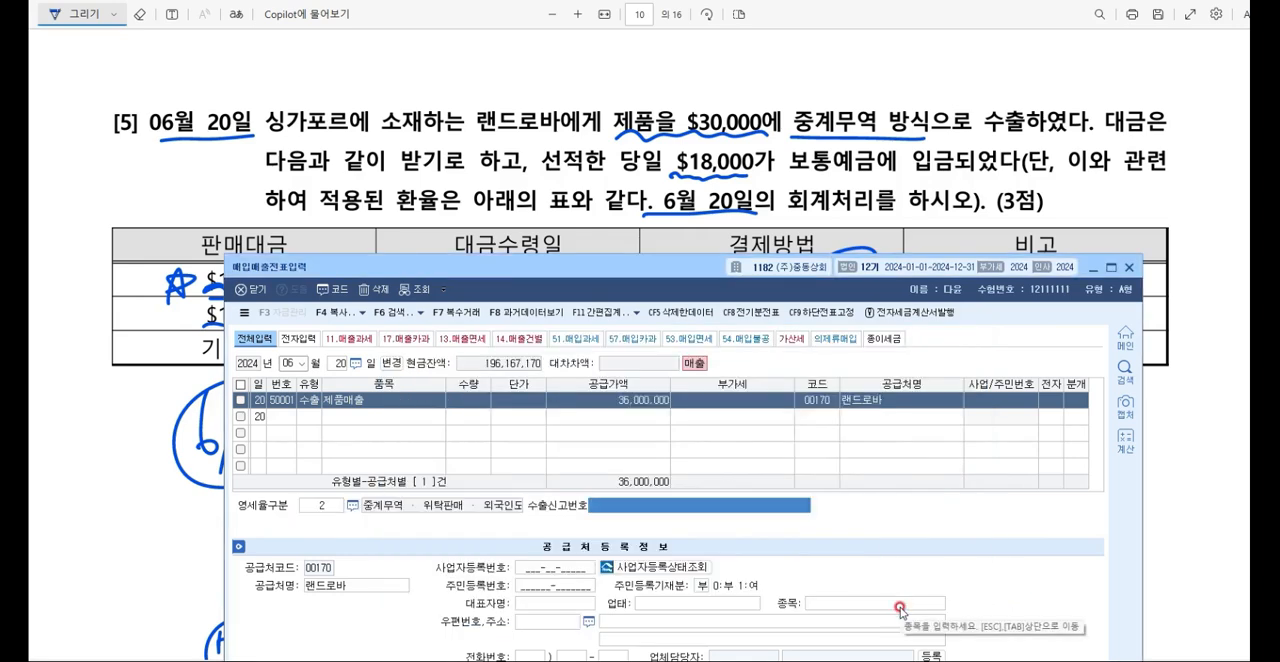
Step: Set the June 20 export voucher's 분개 to 3 혼합, skipping the 수출신고번호
key("Return")
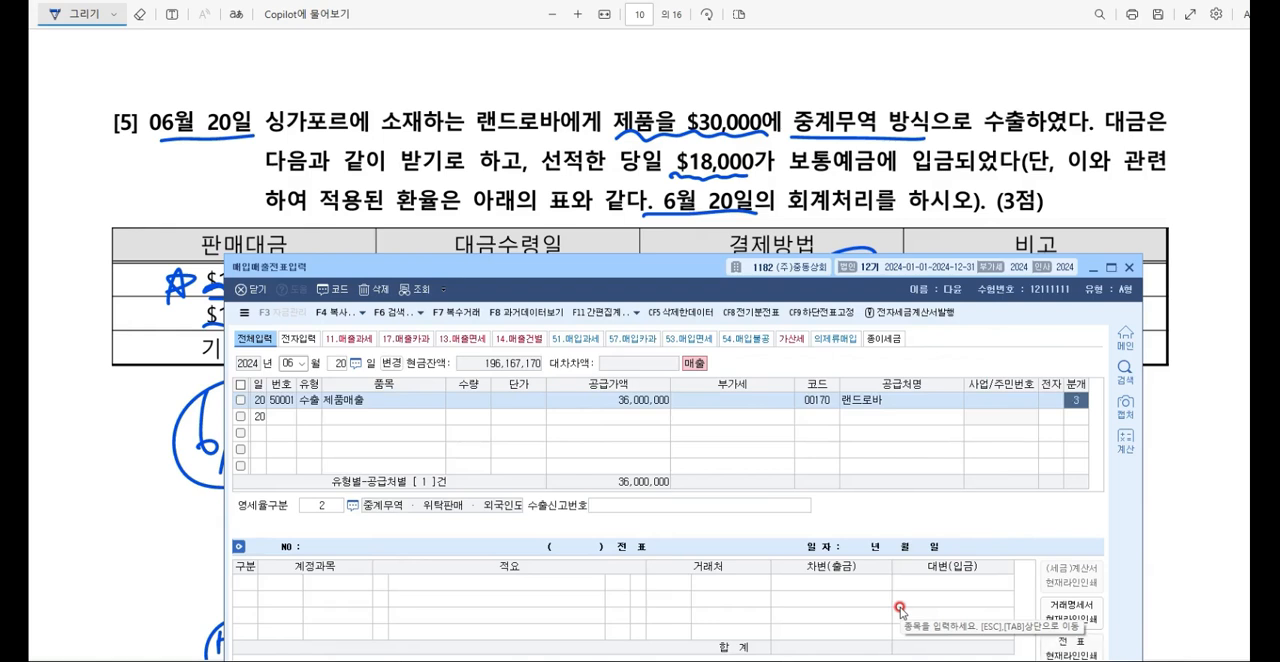
type("3")
key("Return")
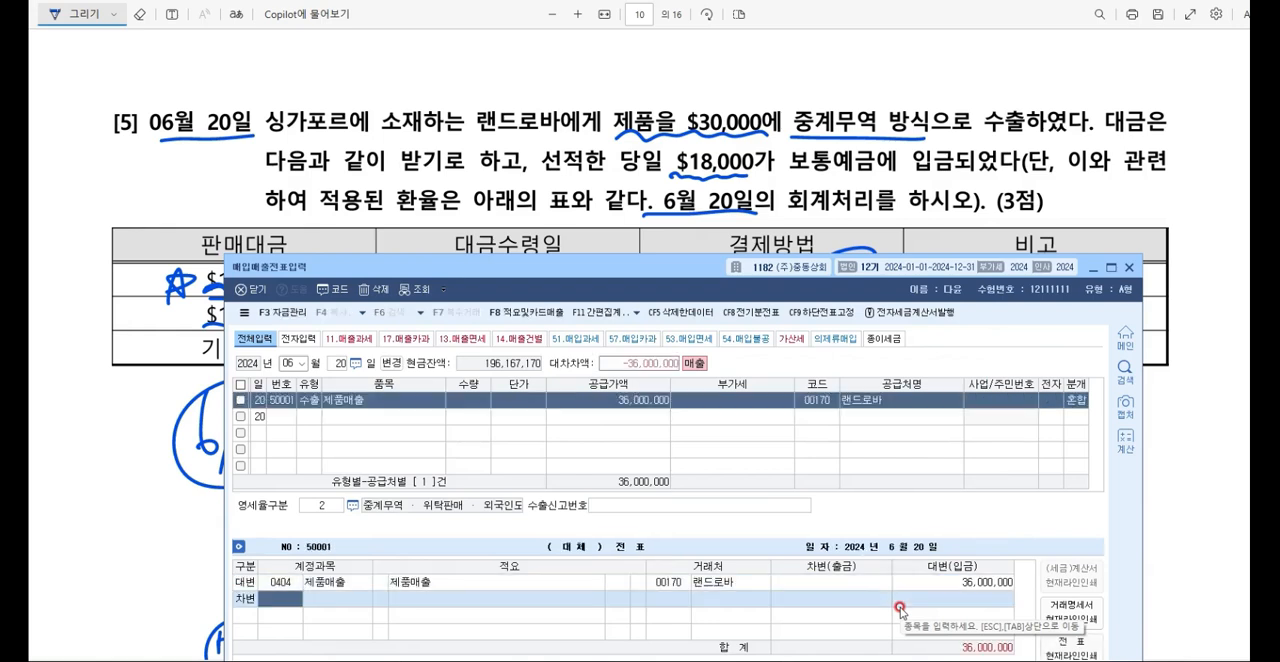
Step: Add a 차변 line for 보통예금 with an amount of 21,600,000 to the June 20 voucher
key("Return")
type("보통")
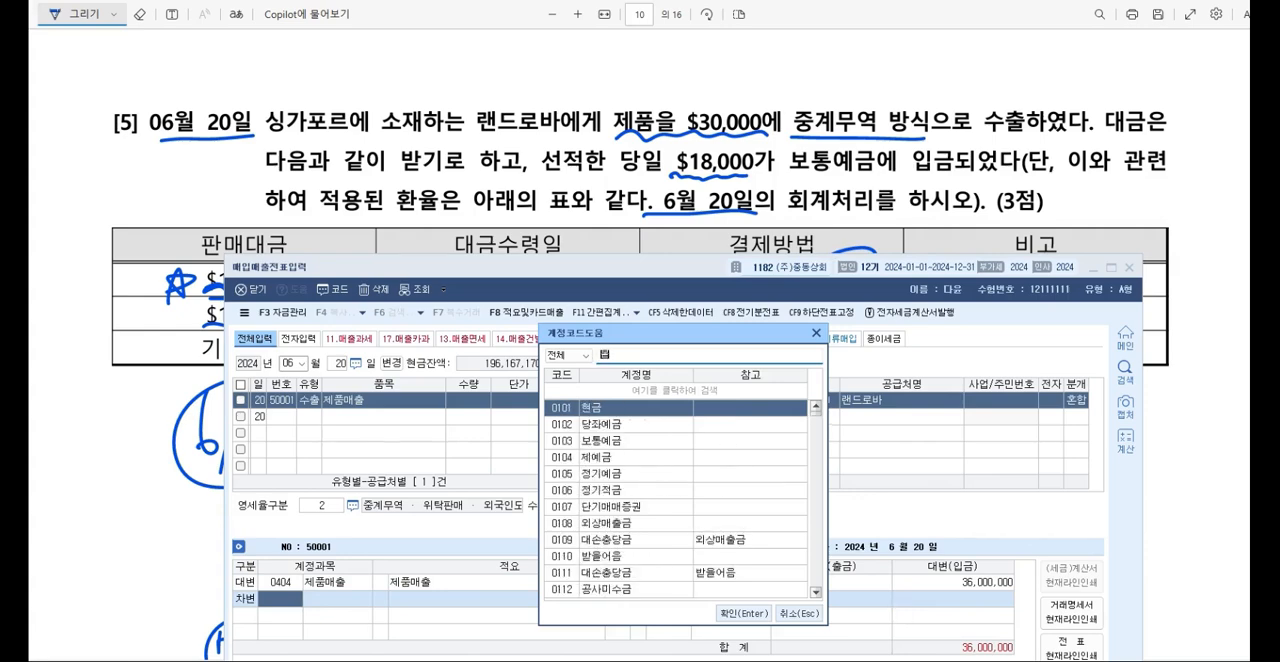
key("Return")
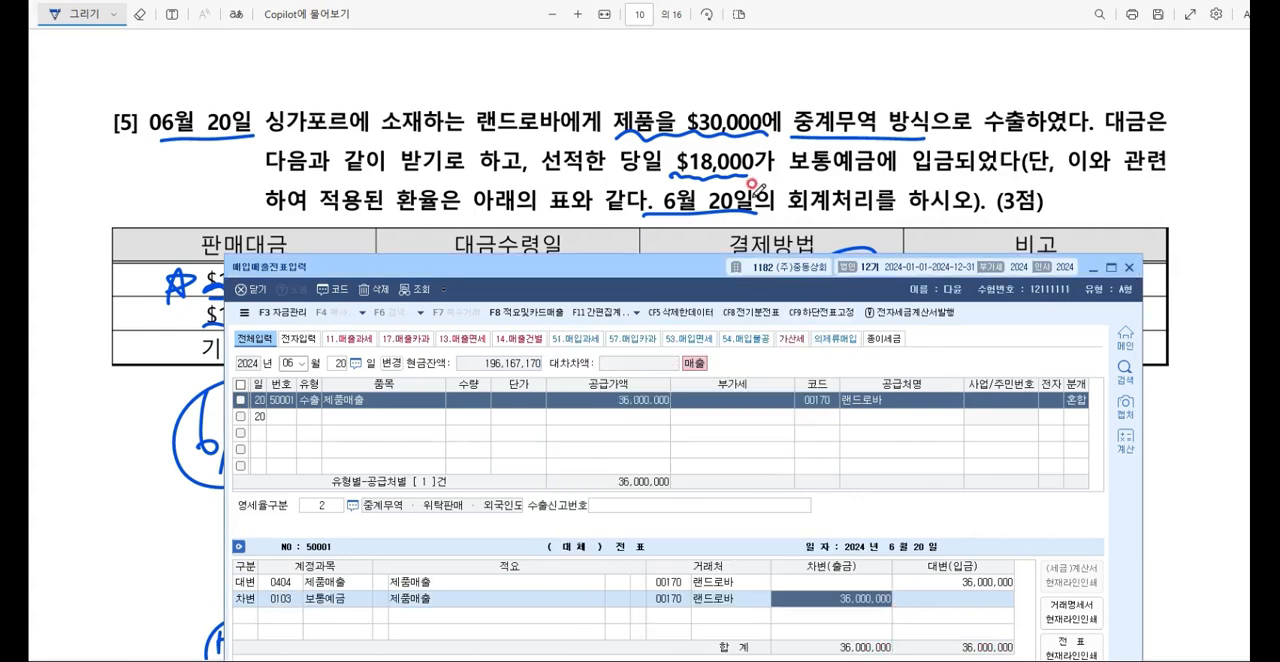
scroll(756, 188, "down", 5)
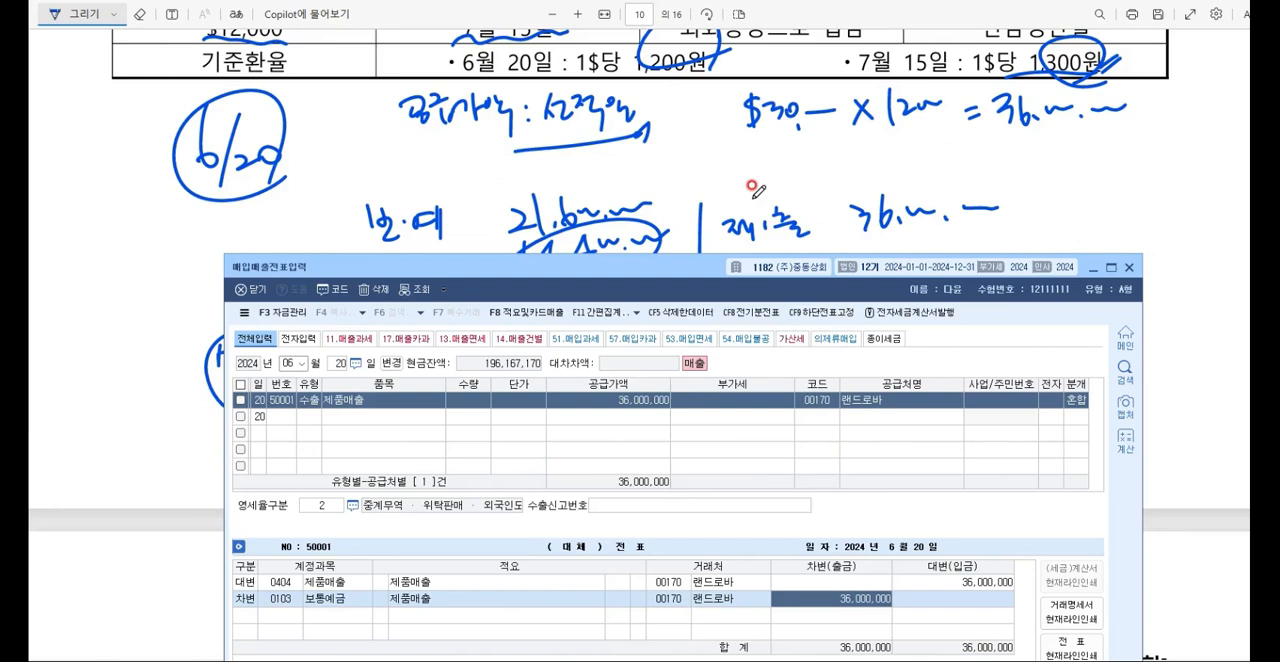
type("21600000")
key("Return")
Step: Add a second 차변 line for 외상매출금 with the remaining 14,400,000 to the June 20 voucher
type("3")
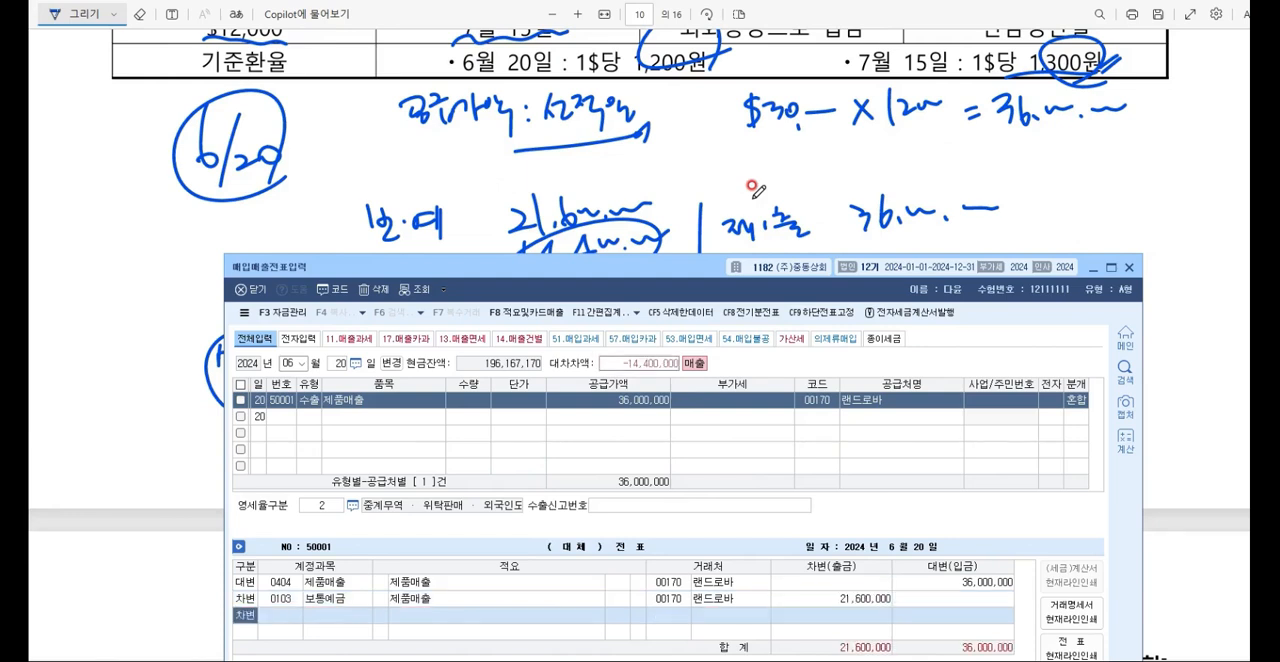
key("Return")
type("외사ㅇ매출")
key("Return")
key("Return")
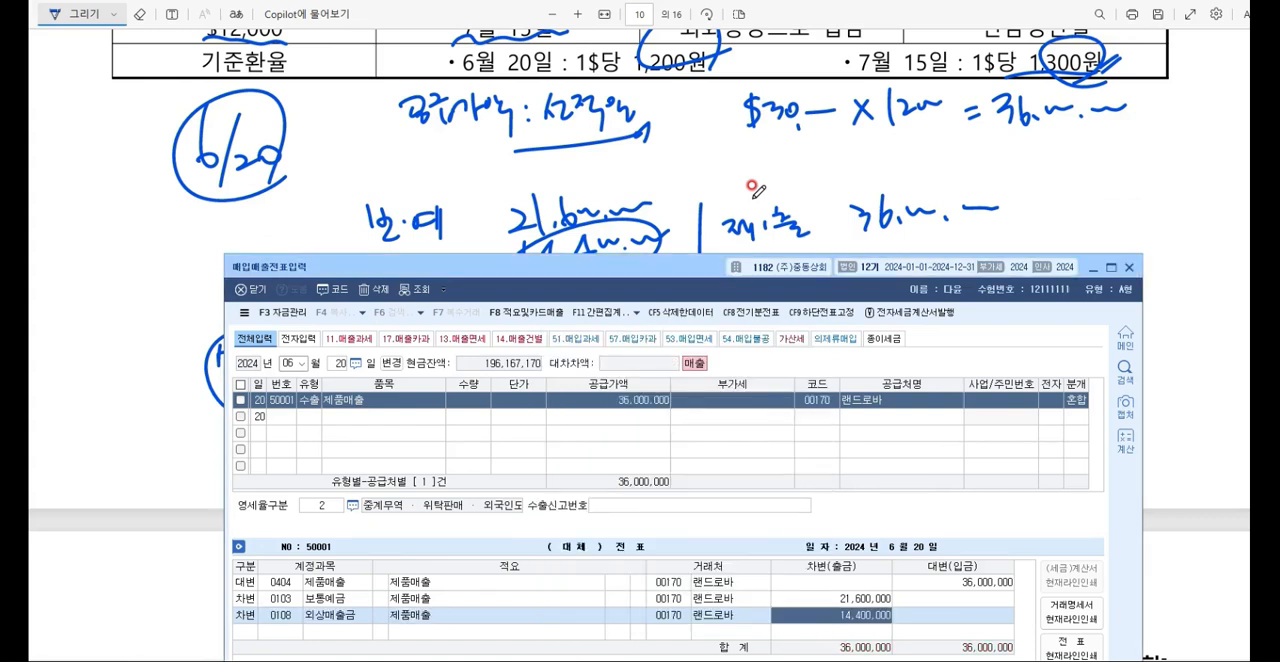
Step: Return to the exam PDF and underline 매출전, 발행, 수령명, 일반과세 and 매입세액공제 in 문제3 question [1]
left_click(1093, 268)
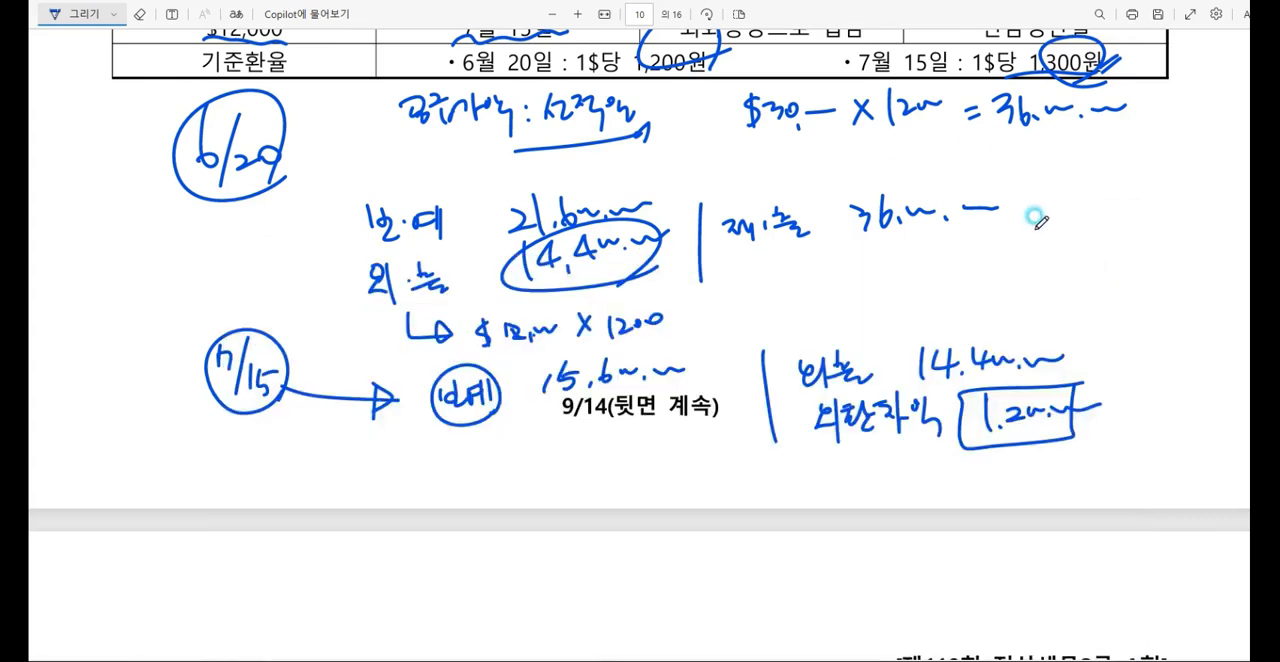
scroll(1036, 216, "down", 5)
scroll(1036, 216, "down", 3)
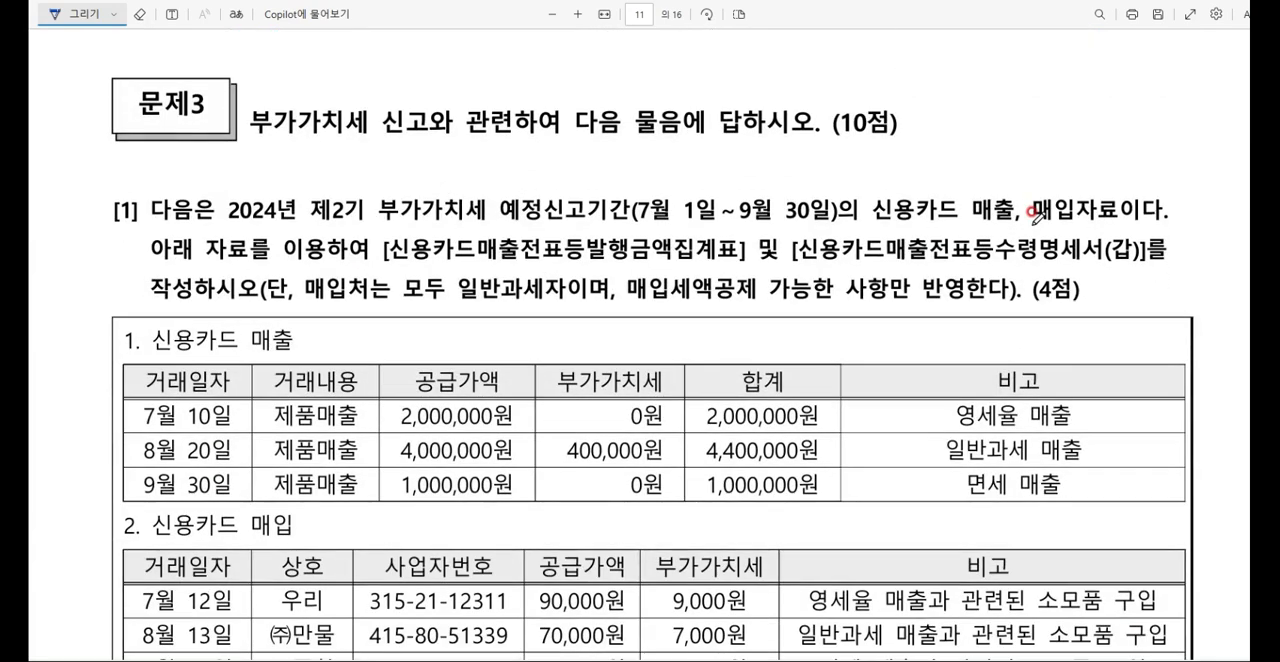
scroll(946, 213, "down", 1)
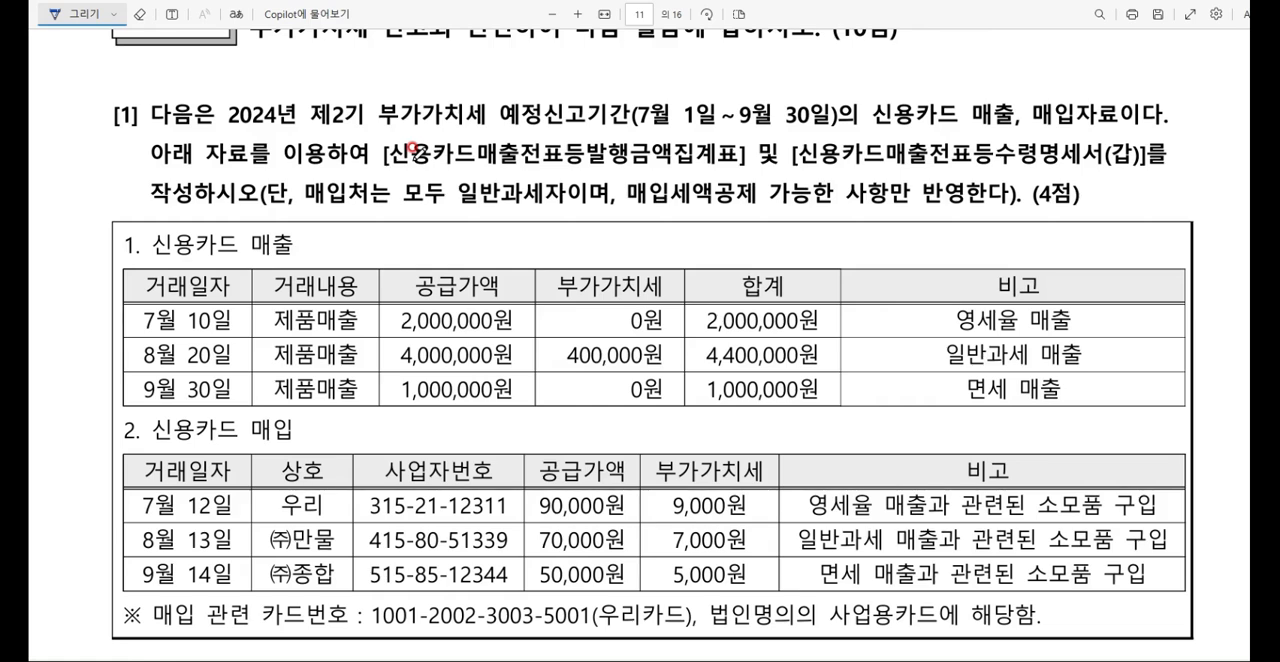
left_click_drag(480, 163, 648, 164)
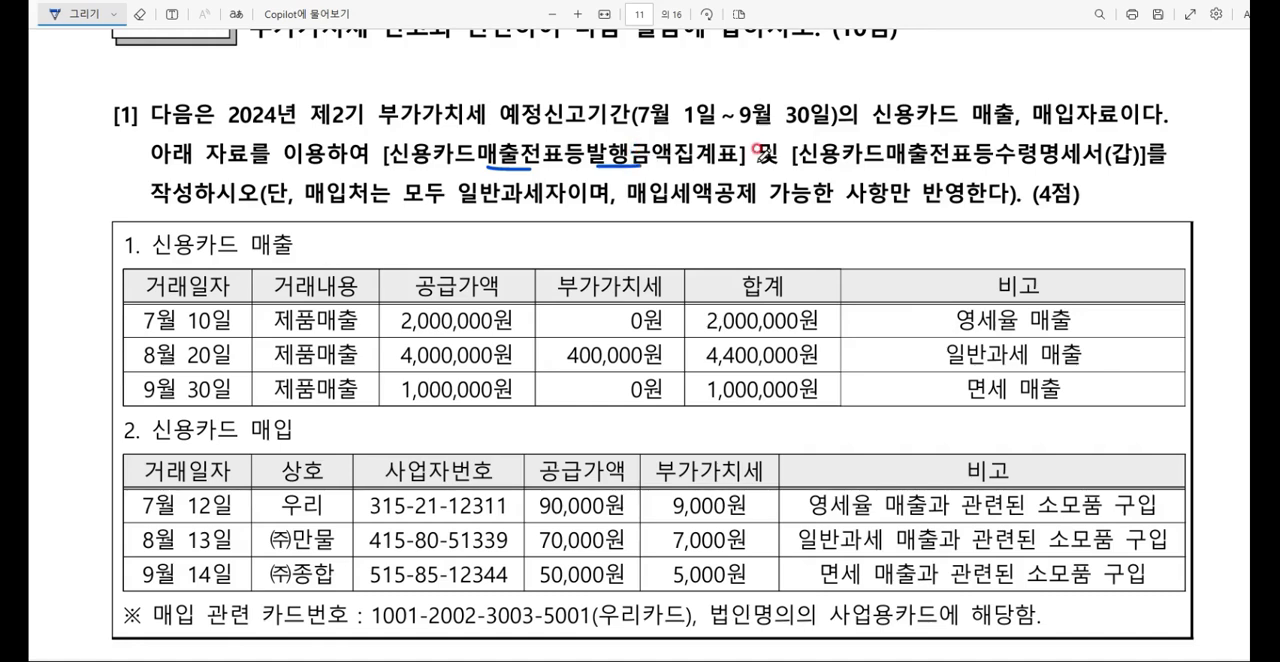
left_click_drag(998, 164, 1062, 163)
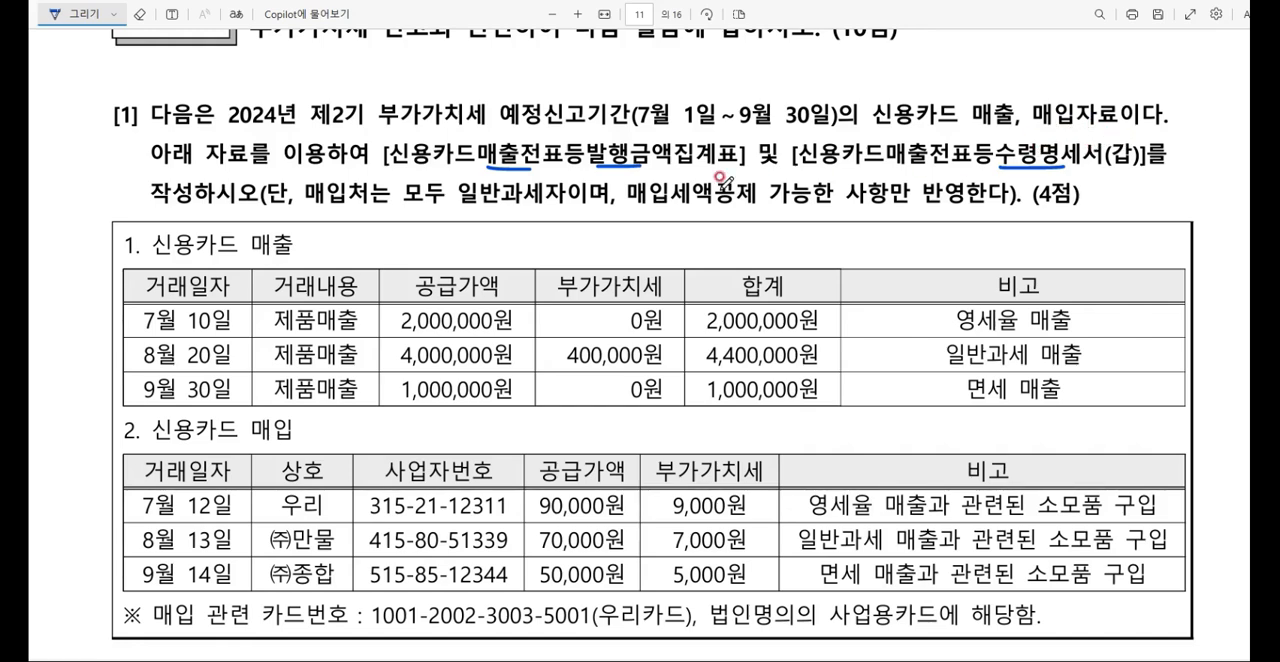
left_click_drag(461, 203, 762, 201)
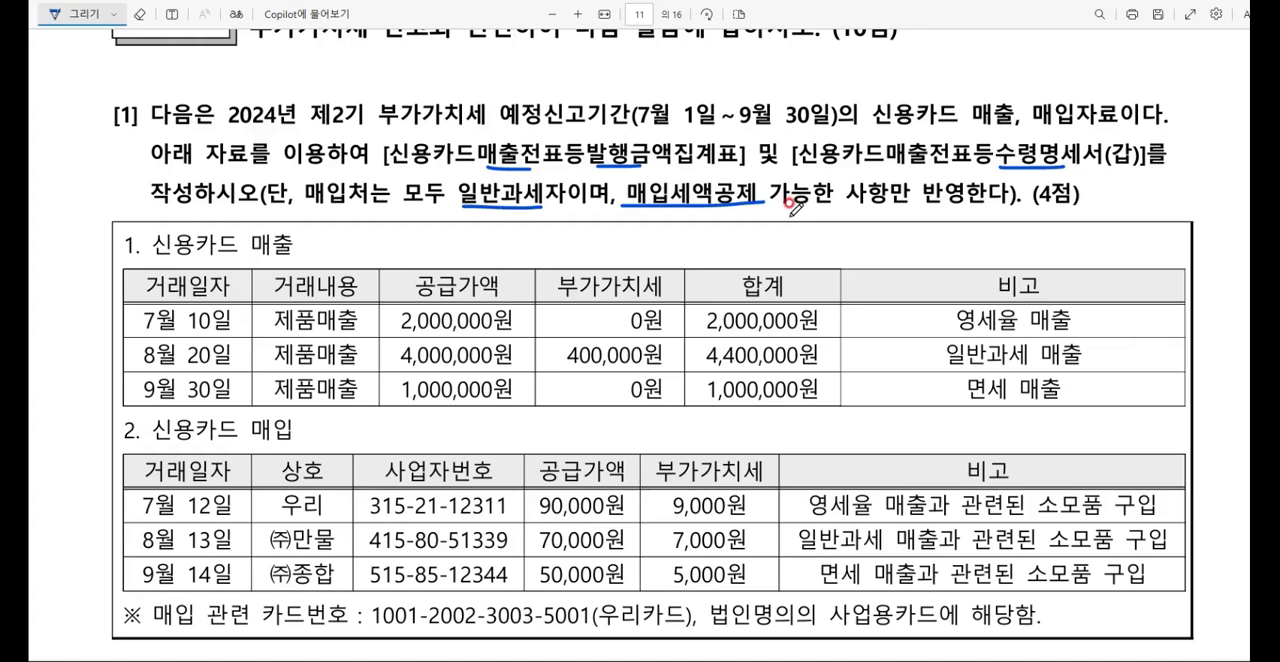
Step: Handwrite 일반과세사업자 and 면세사업자 below the card tables and join them with a branching bracket
scroll(795, 205, "down", 3)
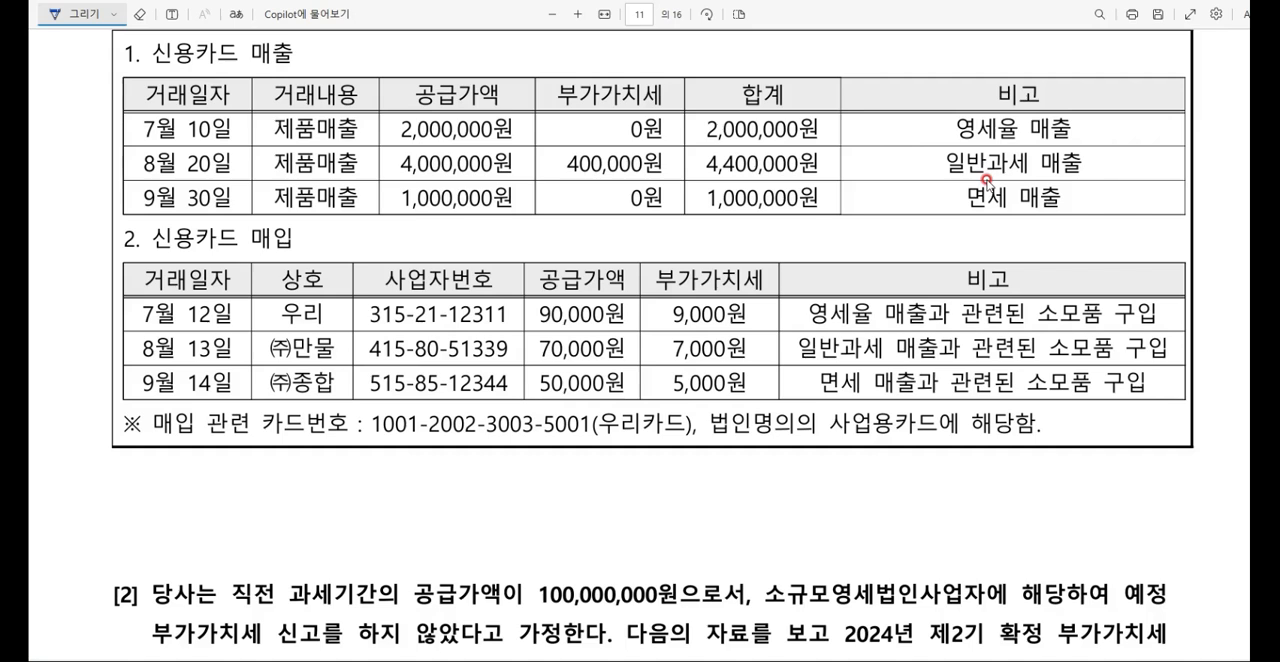
left_click_drag(236, 461, 232, 480)
left_click_drag(247, 457, 239, 492)
mouse_move(252, 476)
left_mouse_down()
mouse_move(257, 492)
mouse_move(387, 482)
left_mouse_up()
left_click_drag(391, 458, 392, 488)
mouse_move(300, 530)
left_mouse_down()
mouse_move(360, 566)
mouse_move(393, 551)
left_mouse_up()
left_click_drag(402, 522, 403, 556)
left_click_drag(212, 483, 232, 556)
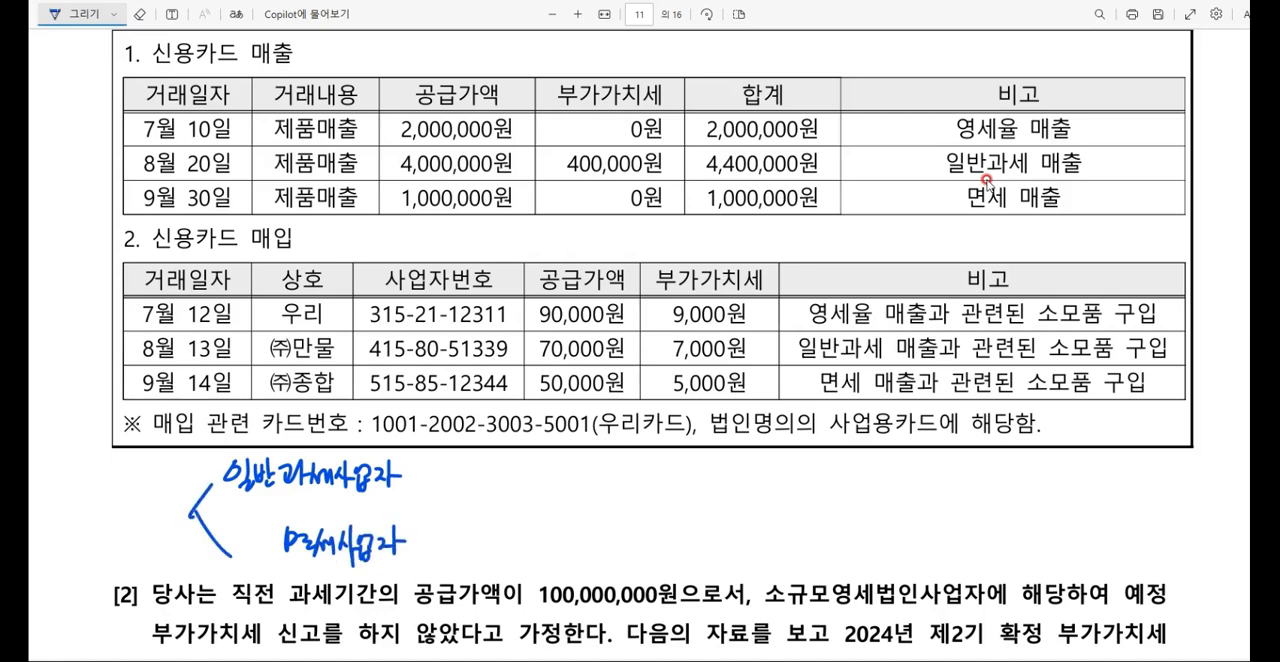
Step: Branch off from 일반과세사업자 with a bracket and handwrite 과세 (10%) as its upper branch
mouse_move(466, 454)
left_mouse_down()
mouse_move(463, 502)
mouse_move(500, 468)
left_mouse_up()
mouse_move(504, 448)
left_mouse_down()
mouse_move(504, 476)
mouse_move(526, 466)
left_mouse_up()
left_click_drag(532, 448, 533, 472)
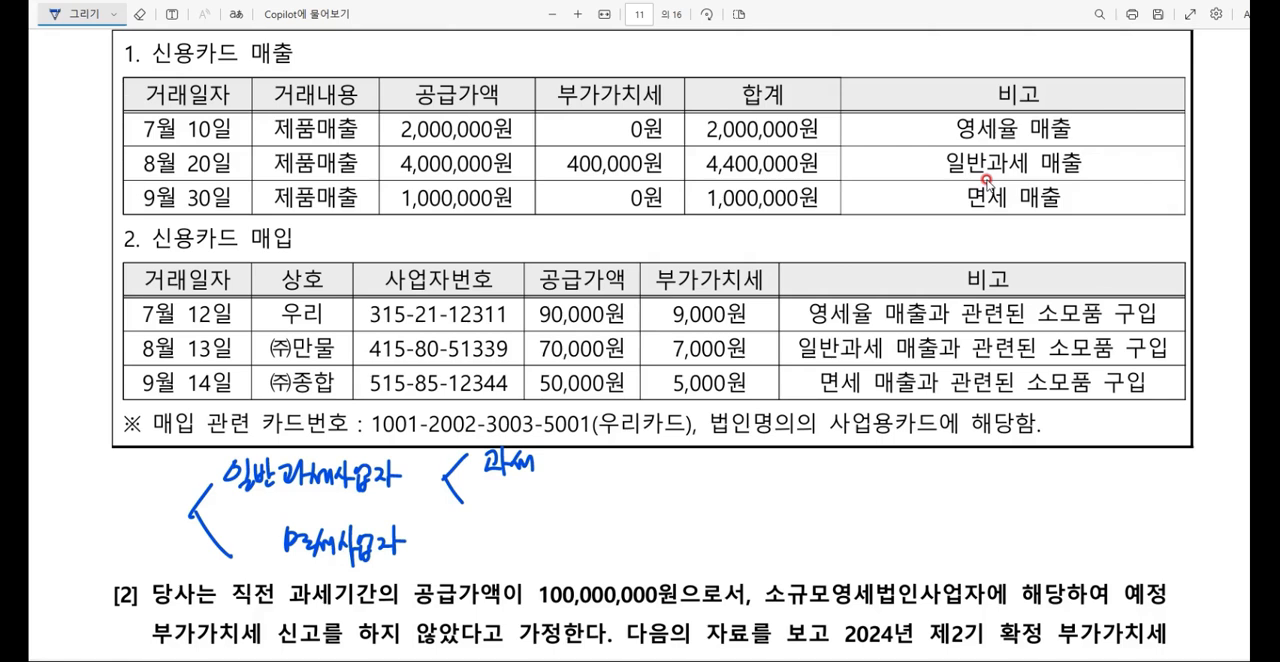
left_click_drag(566, 444, 560, 474)
left_click_drag(575, 450, 575, 468)
mouse_move(586, 452)
left_mouse_down()
mouse_move(582, 462)
mouse_move(588, 452)
left_mouse_up()
mouse_move(604, 450)
left_mouse_down()
mouse_move(594, 470)
mouse_move(606, 478)
left_mouse_up()
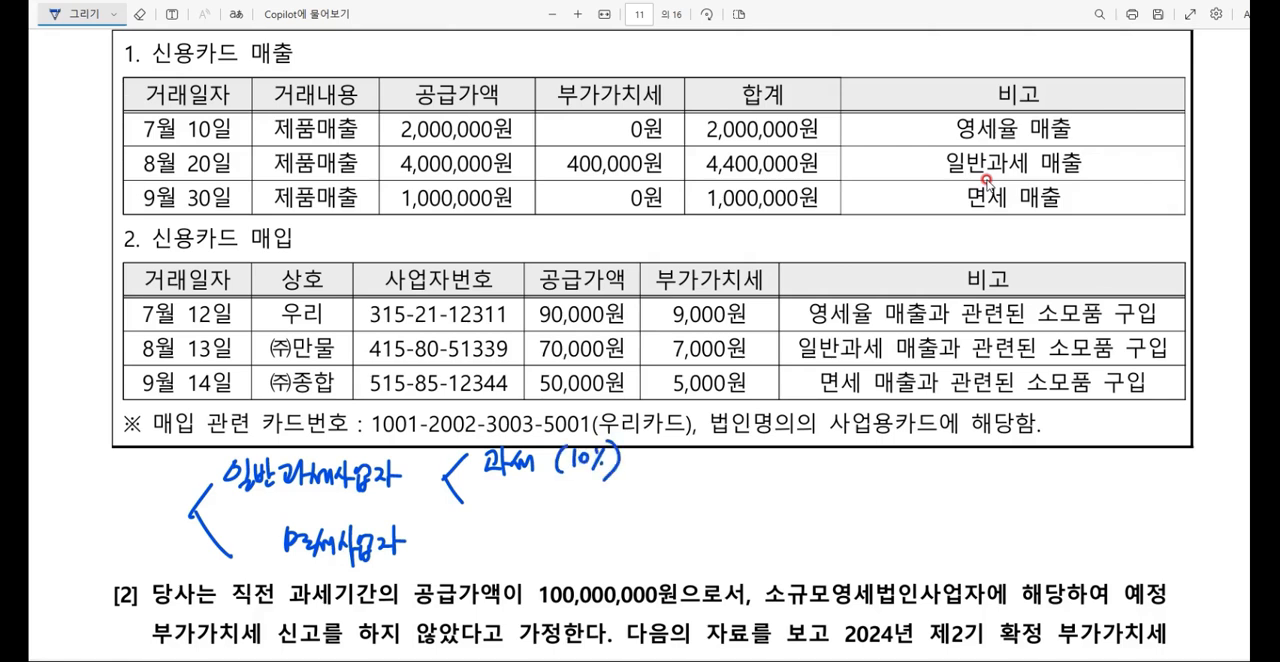
Step: Handwrite 영세 beneath 과세 as the lower branch of 일반과세사업자
left_click_drag(480, 492, 486, 512)
left_click_drag(484, 500, 502, 512)
left_click_drag(488, 494, 526, 510)
left_click_drag(514, 494, 532, 508)
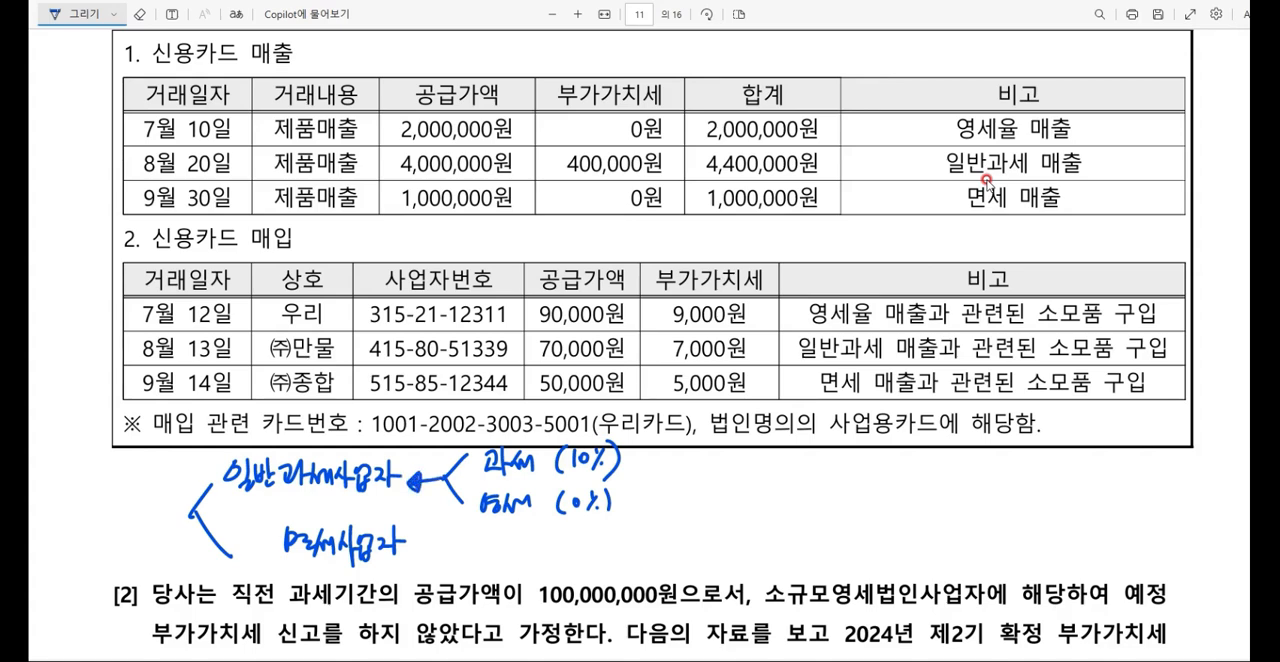
Step: Handwrite 면세 (x) beside 면세사업자, underline the 신용카드 매출 heading and circle 영세율 in the 7월 10일 row
mouse_move(489, 543)
left_mouse_down()
mouse_move(505, 558)
mouse_move(579, 562)
left_mouse_up()
left_click_drag(582, 541, 586, 565)
left_click_drag(143, 70, 297, 71)
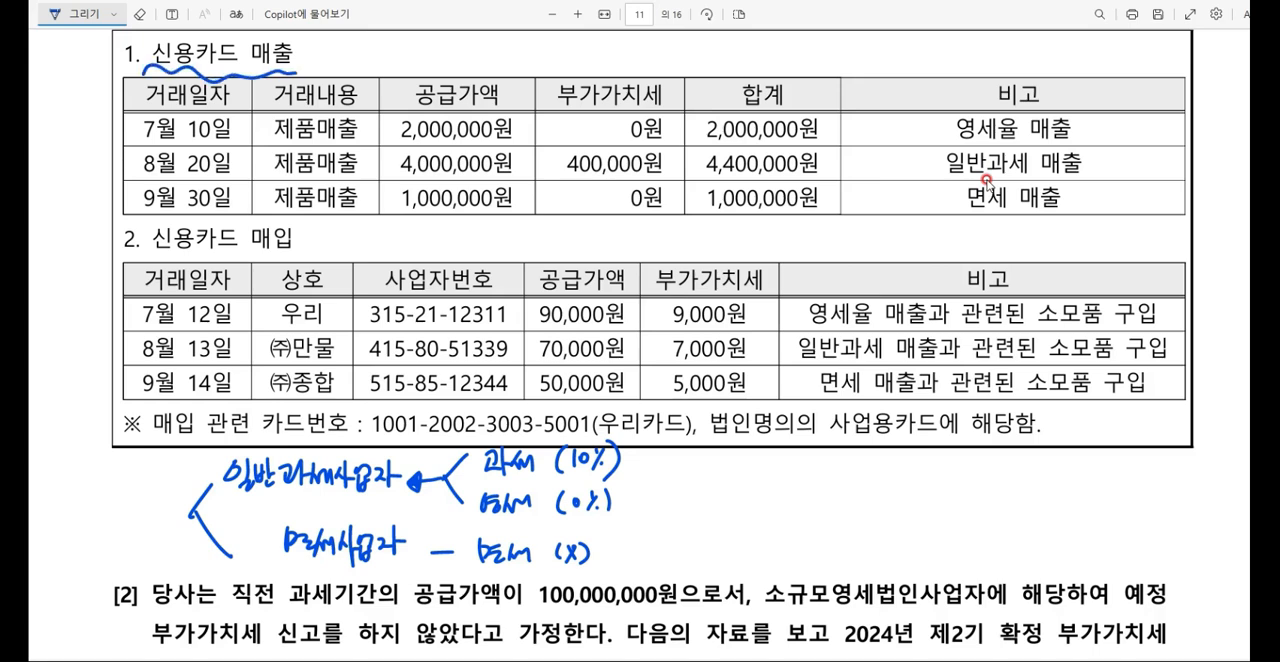
mouse_move(1015, 108)
left_mouse_down()
mouse_move(965, 140)
mouse_move(1022, 128)
left_mouse_up()
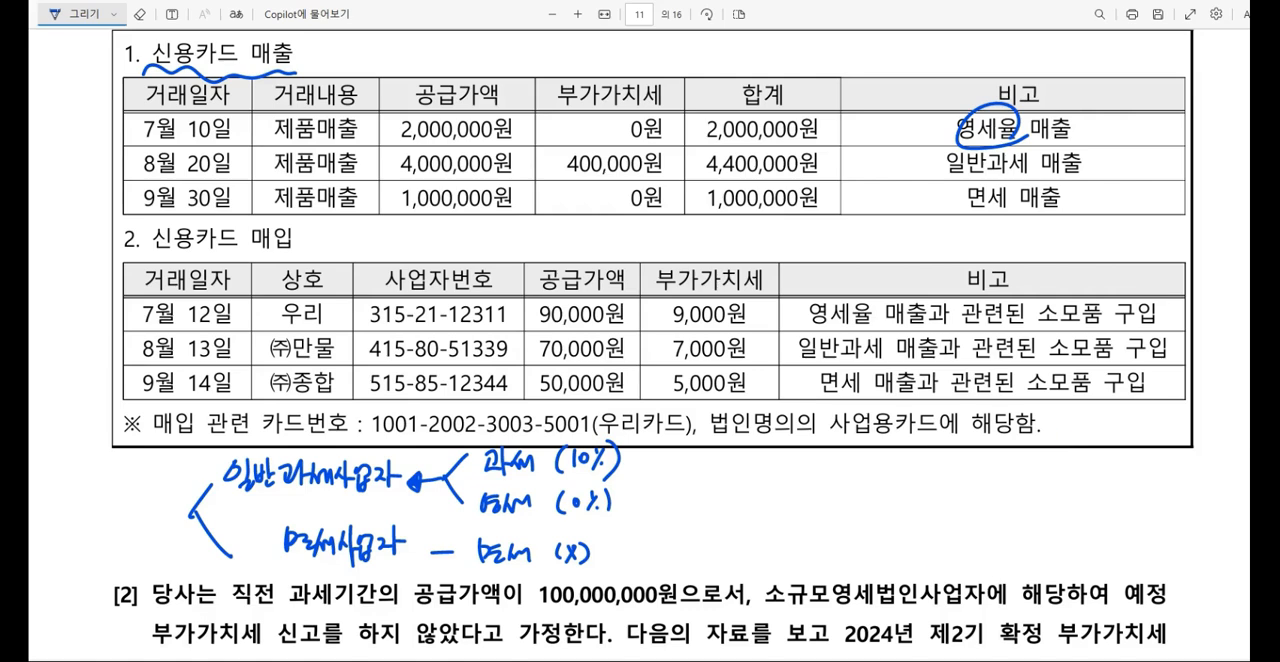
Step: Switch to 케이렙 and open 신용카드매출전표등발행금액집계표 for the period 2024년 07월 to 09월
key("alt+Tab")
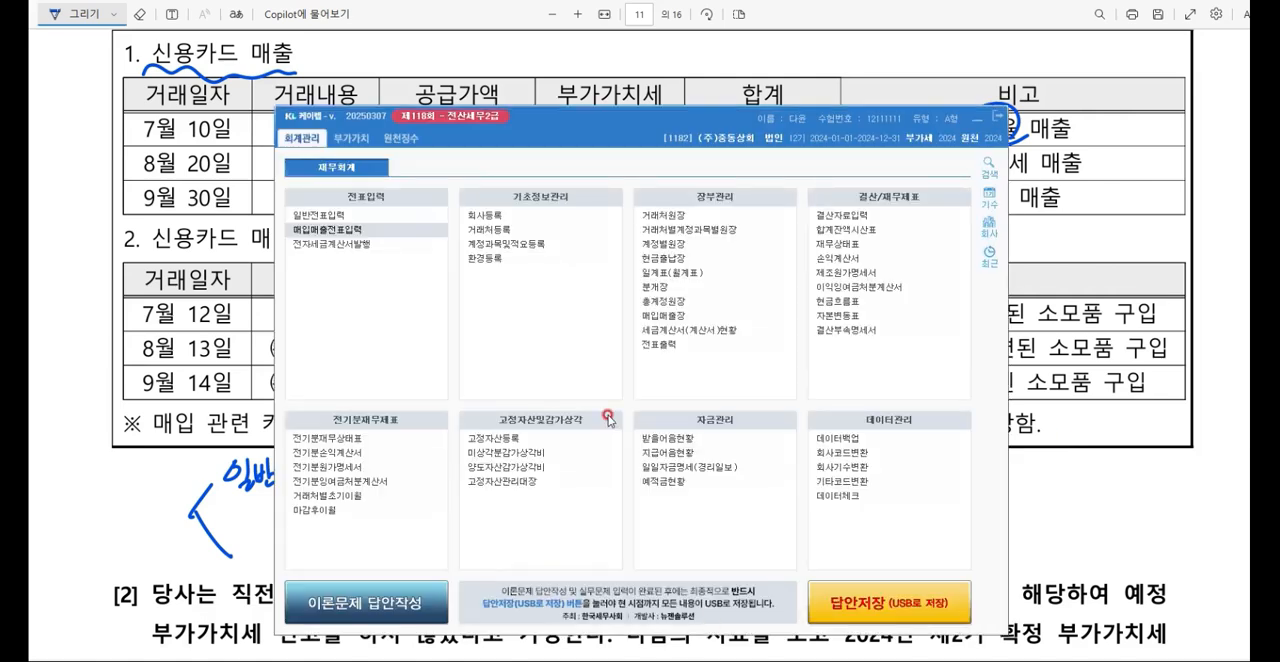
left_click(356, 139)
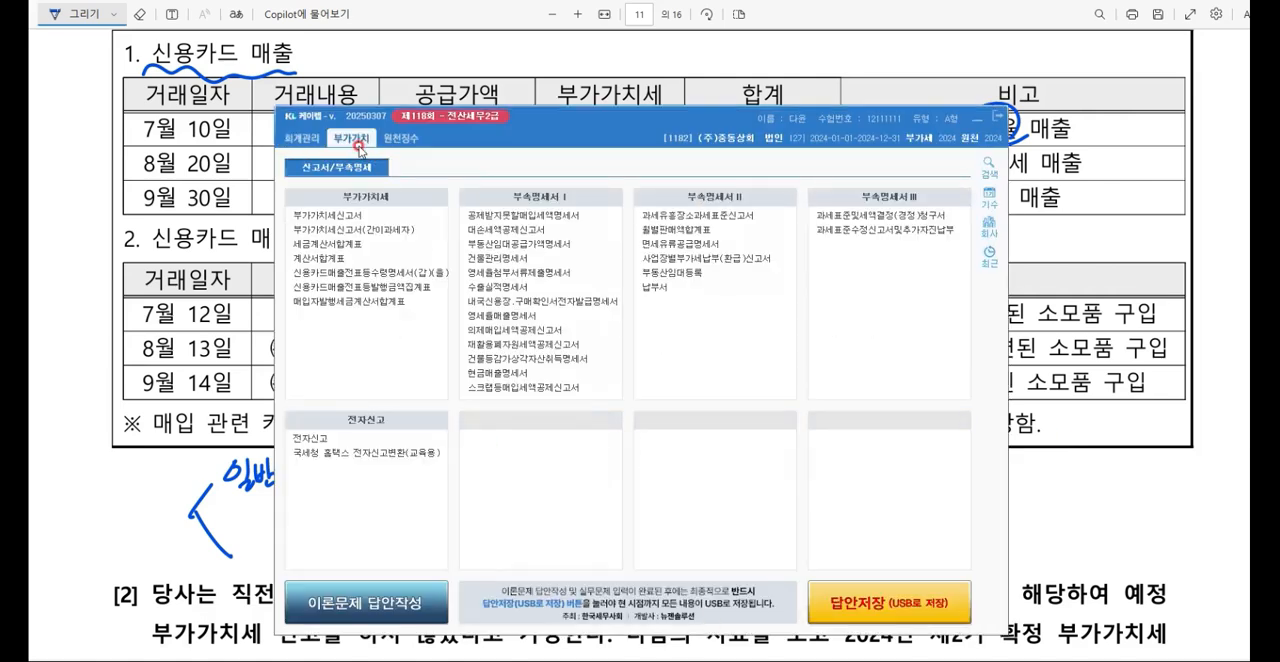
left_click(331, 285)
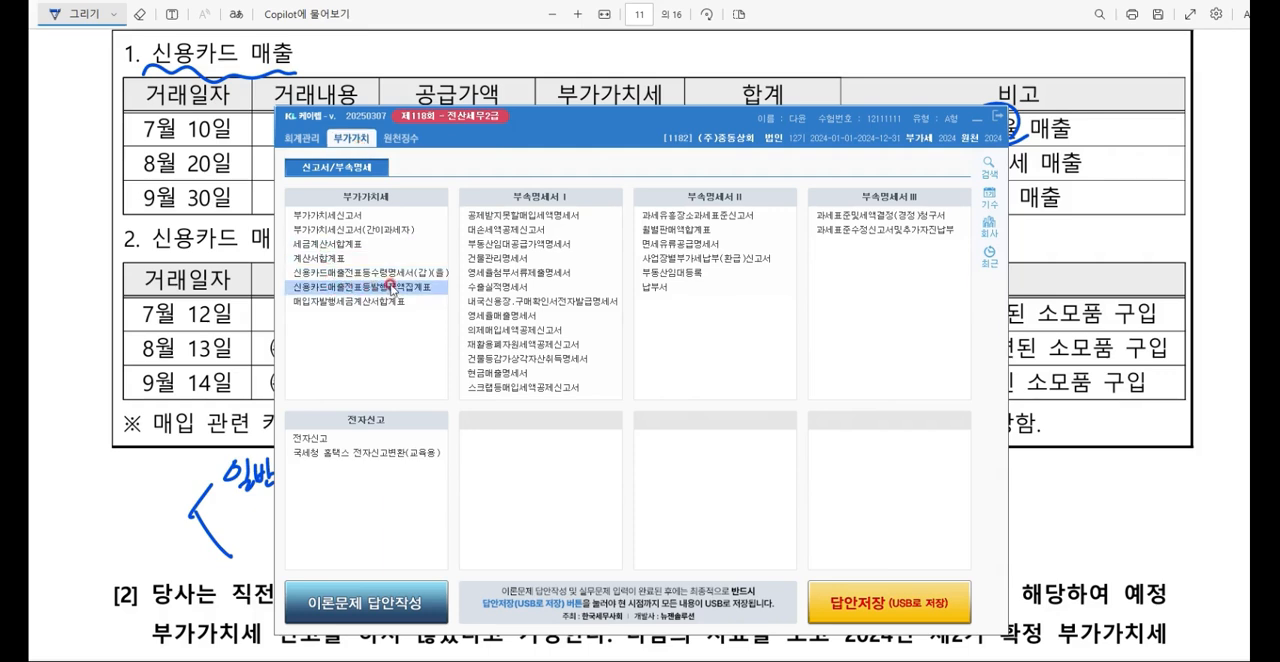
left_click_drag(503, 39, 690, 130)
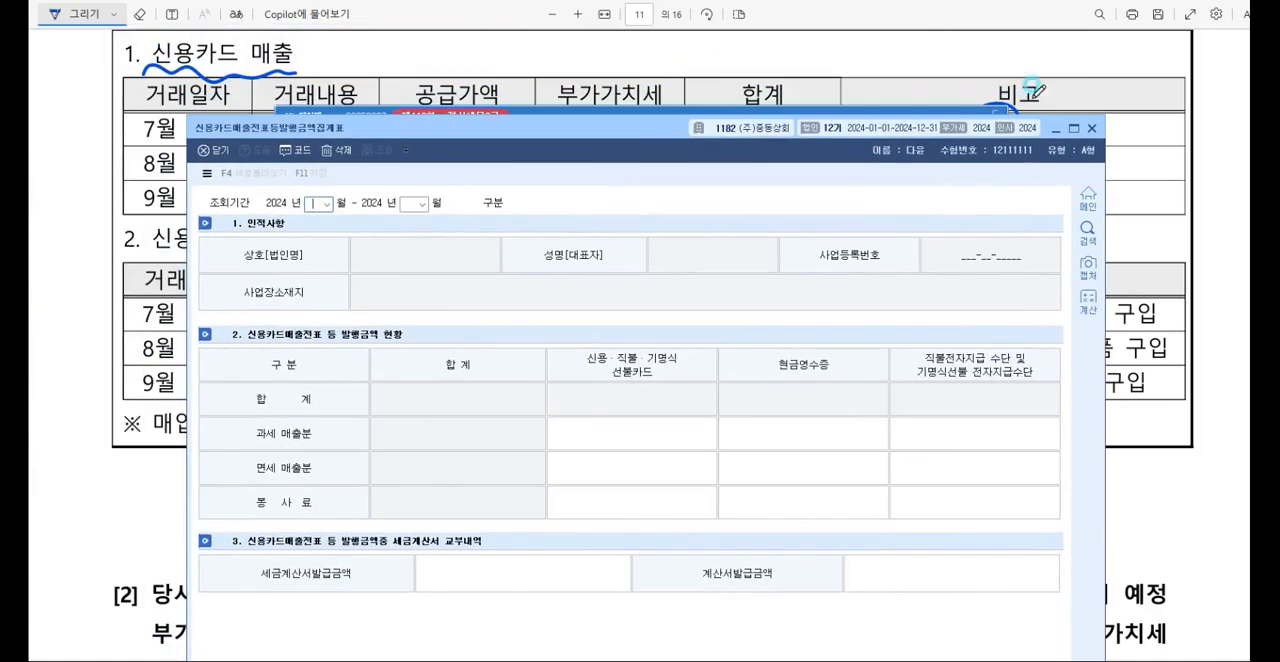
type("07")
key("Return")
type("09")
key("Return")
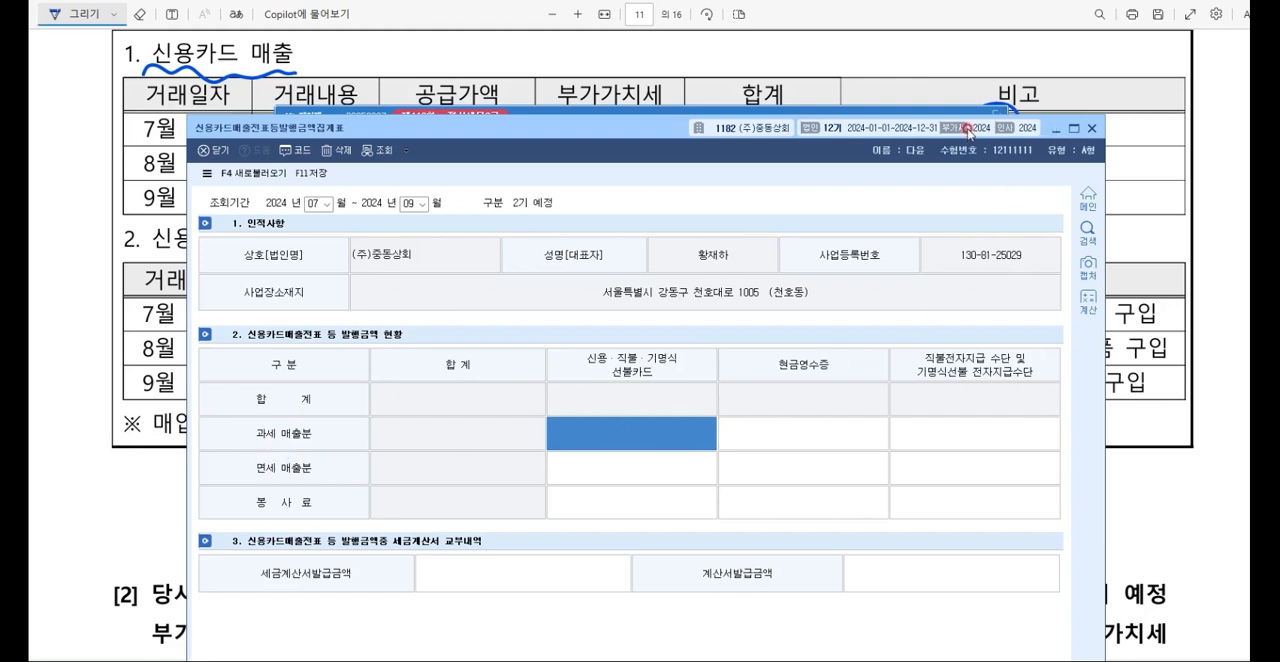
Step: In the exam PDF, box the 공급가액 and 부가가치세 of the 7월 10일 and 8월 20일 card sales and circle their 합계
left_click(1050, 130)
left_click_drag(658, 199, 654, 247)
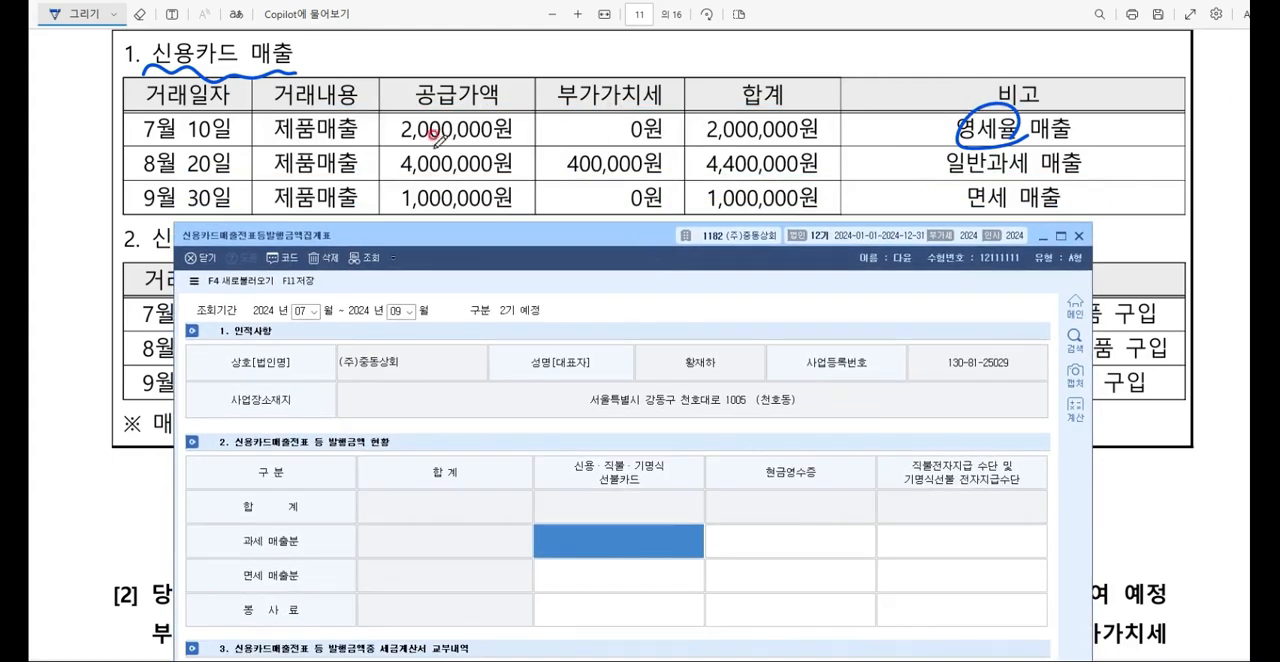
mouse_move(388, 118)
left_mouse_down()
mouse_move(386, 152)
mouse_move(484, 176)
mouse_move(668, 172)
mouse_move(672, 114)
mouse_move(388, 114)
left_mouse_up()
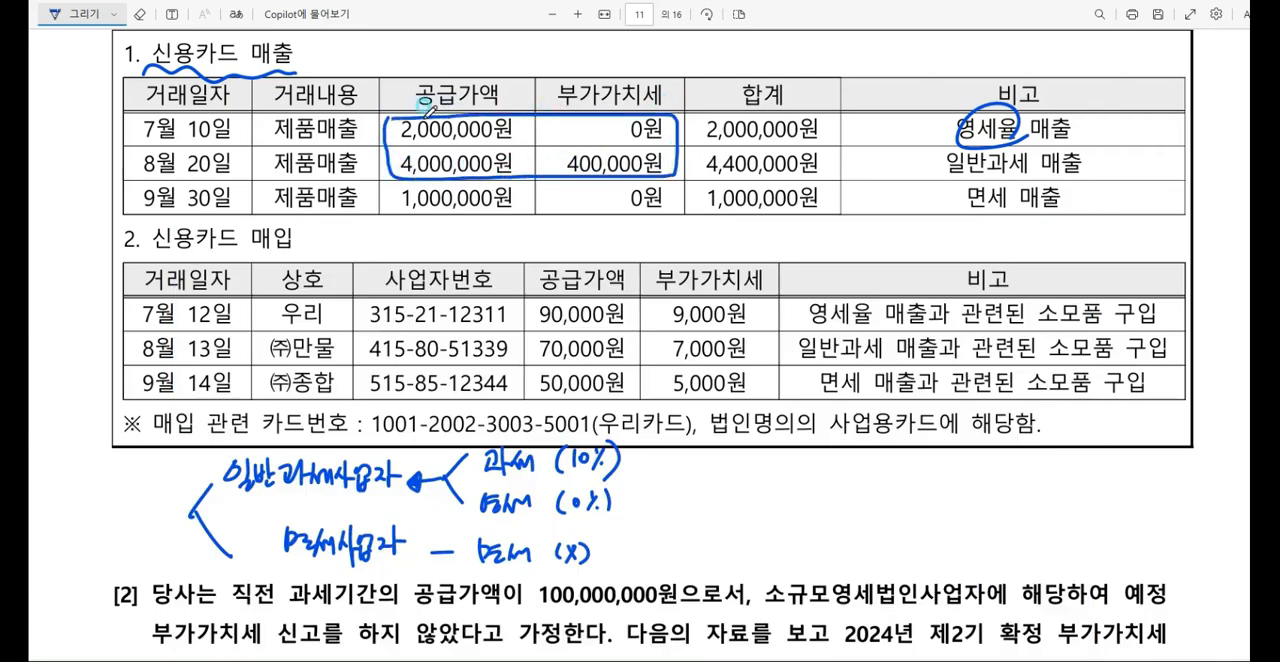
mouse_move(845, 156)
left_mouse_down()
mouse_move(694, 145)
mouse_move(824, 108)
mouse_move(842, 152)
left_mouse_up()
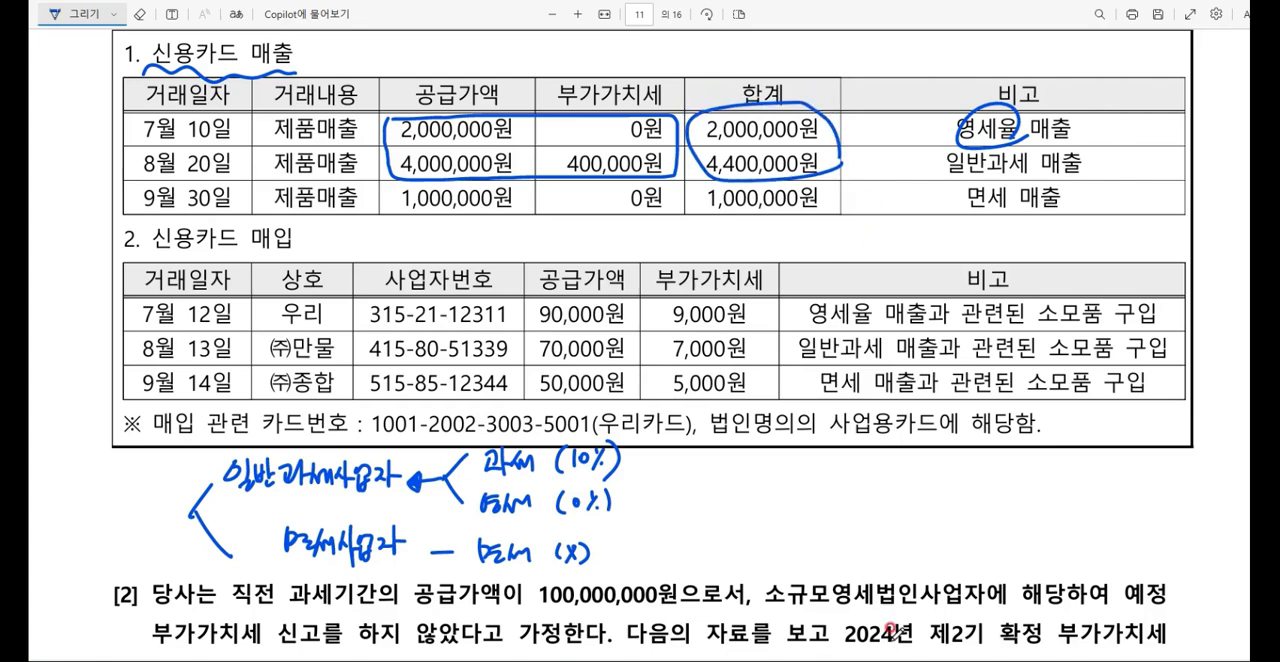
Step: Enter 6,400,000 for 과세 매출분 and 1,000,000 for 면세 매출분 under 신용·직불·기명식 선불카드 in 케이렙
left_click(875, 660)
left_click(668, 547)
type("6400000")
key("Return")
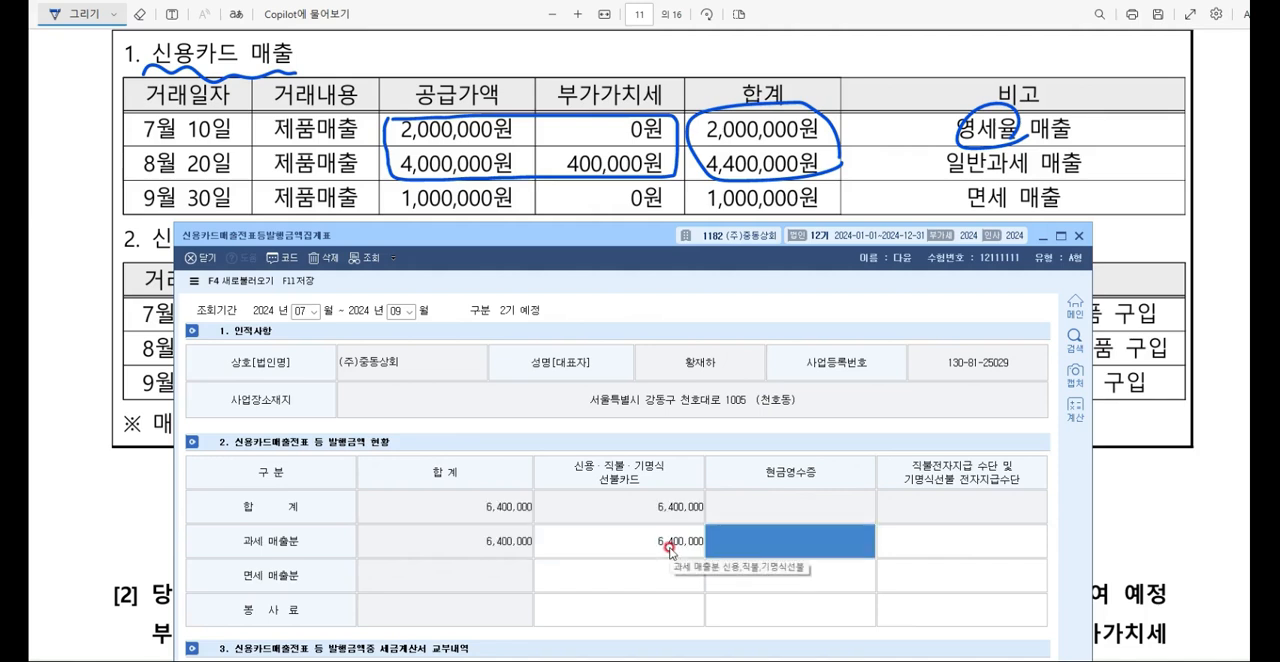
left_click(640, 576)
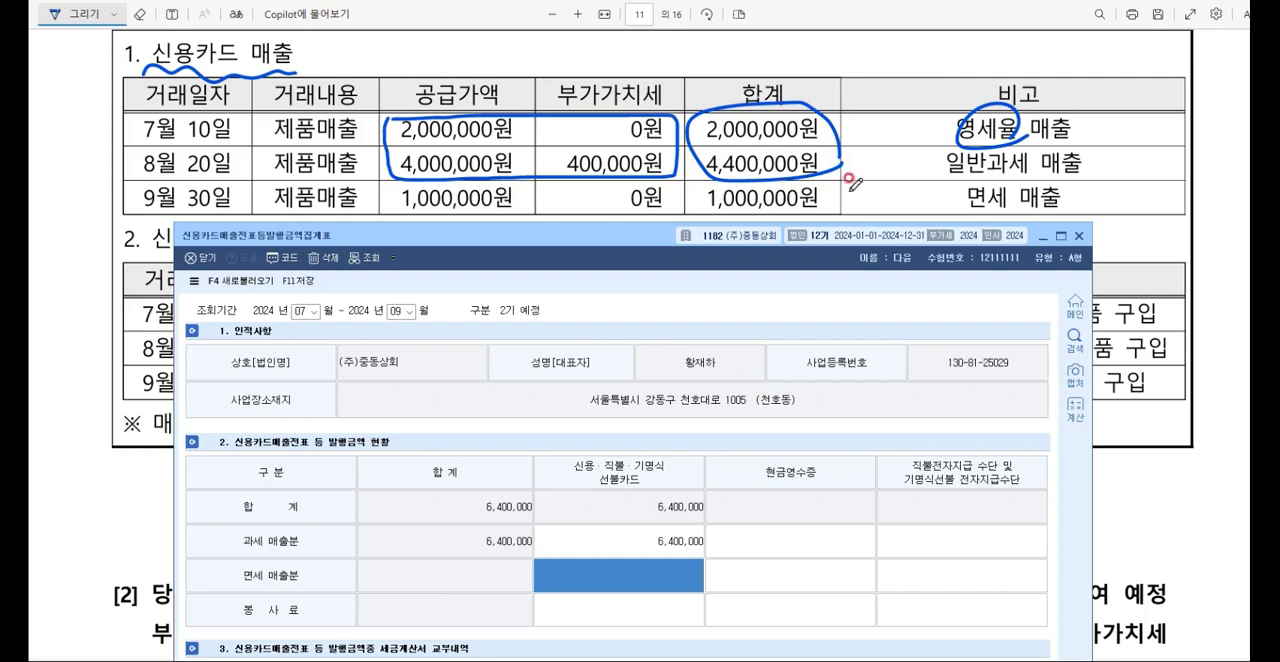
type("1000000")
key("Return")
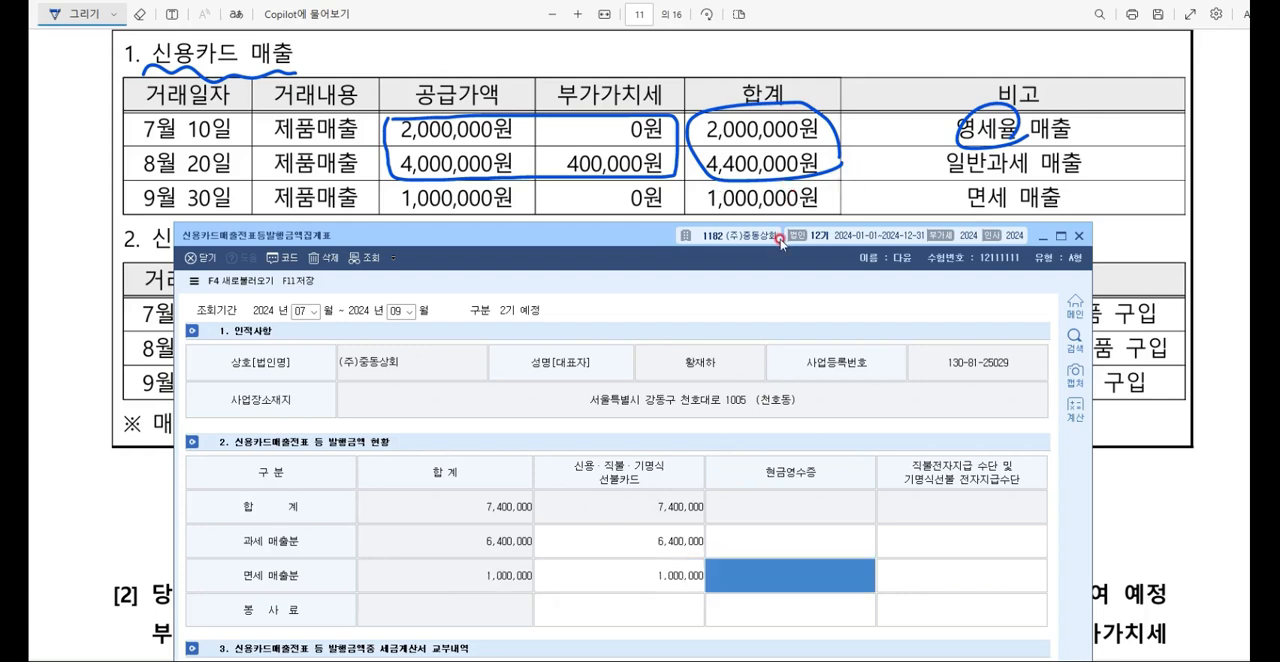
Step: Review the card sales amounts and the 세금계산서발급금액 and 계산서발급금액 fields, and save and close the 발행금액집계표
left_click_drag(780, 242, 801, 42)
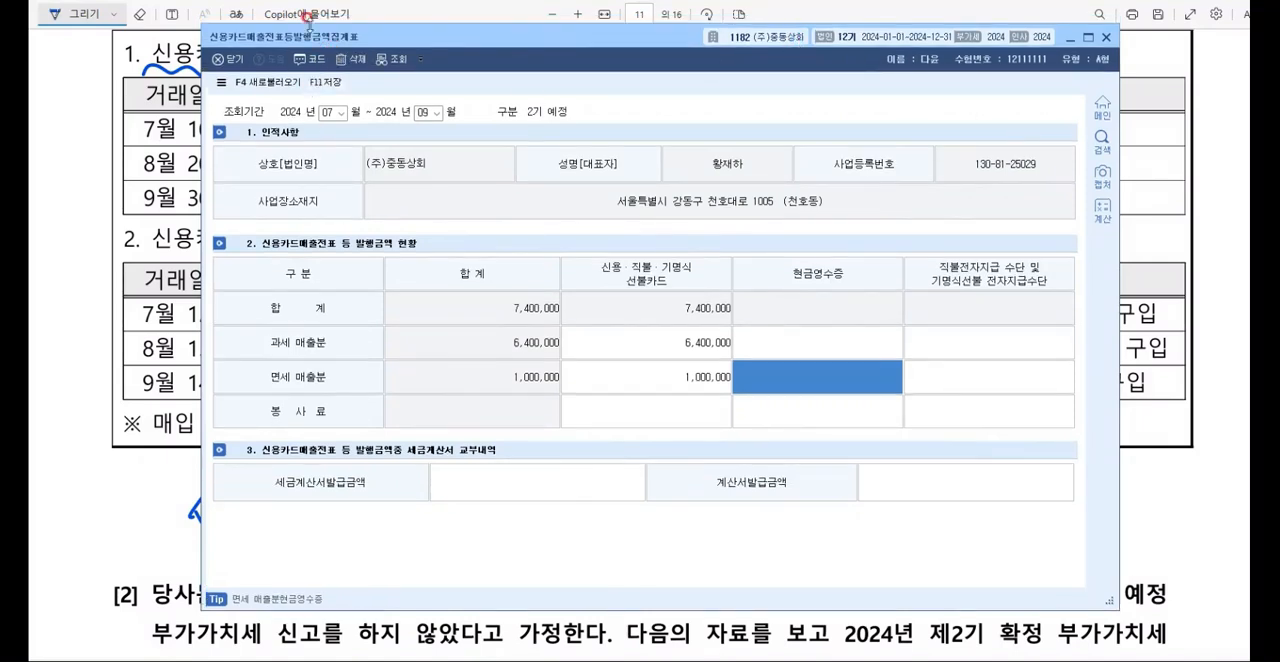
left_click(621, 339)
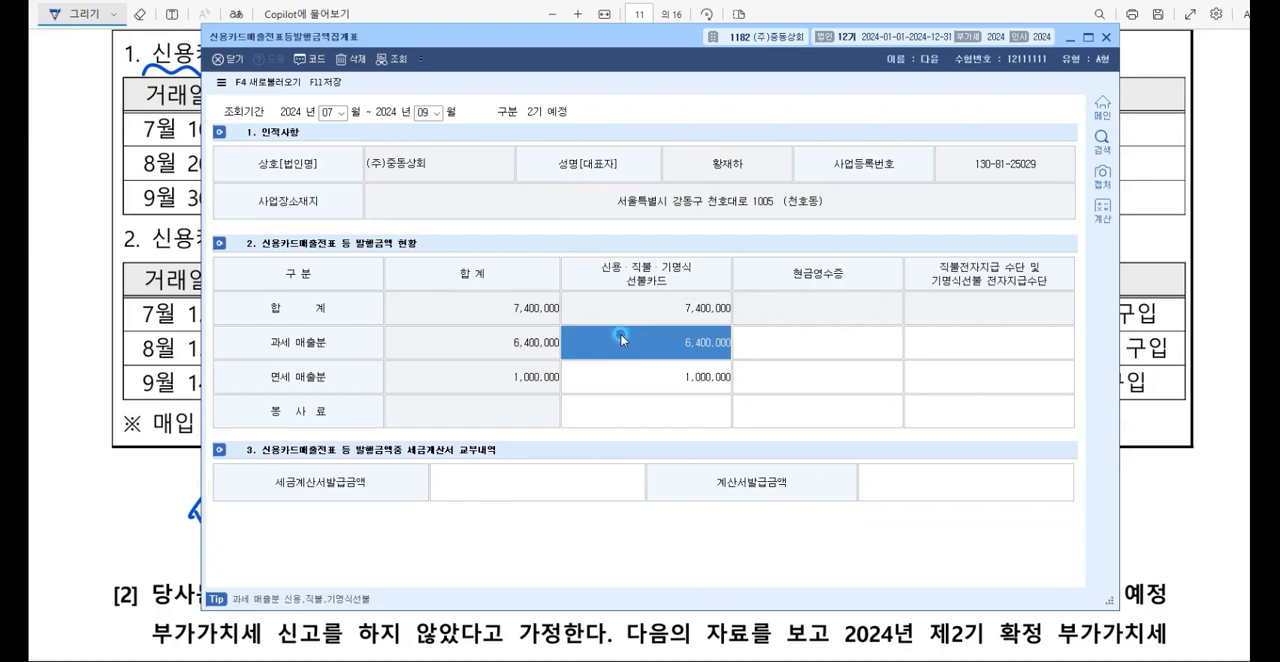
left_click(625, 375)
left_click(625, 347)
left_click(587, 494)
left_click(586, 491)
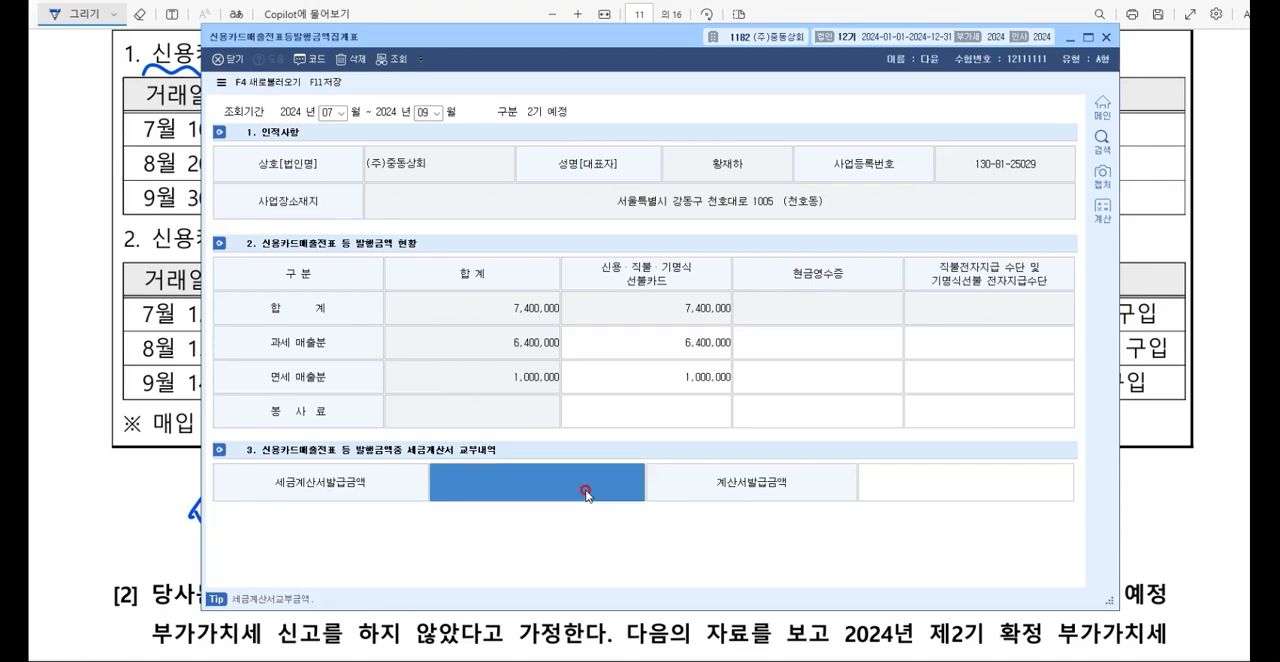
left_click(903, 479)
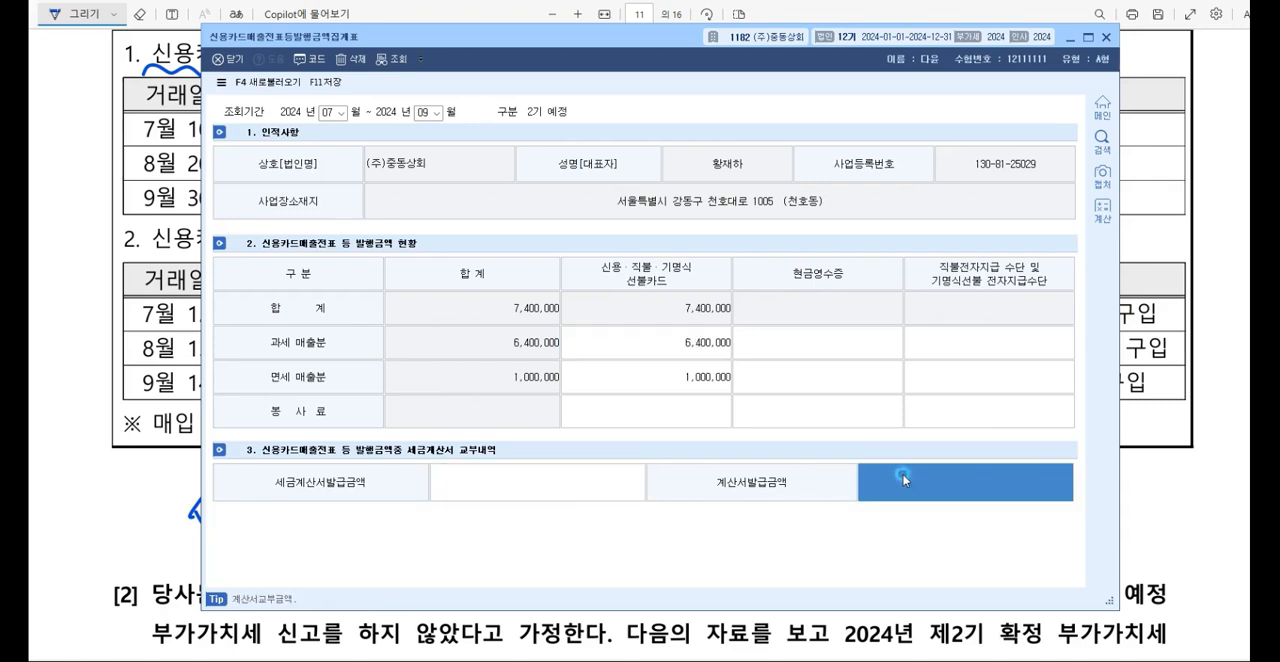
left_click(603, 488)
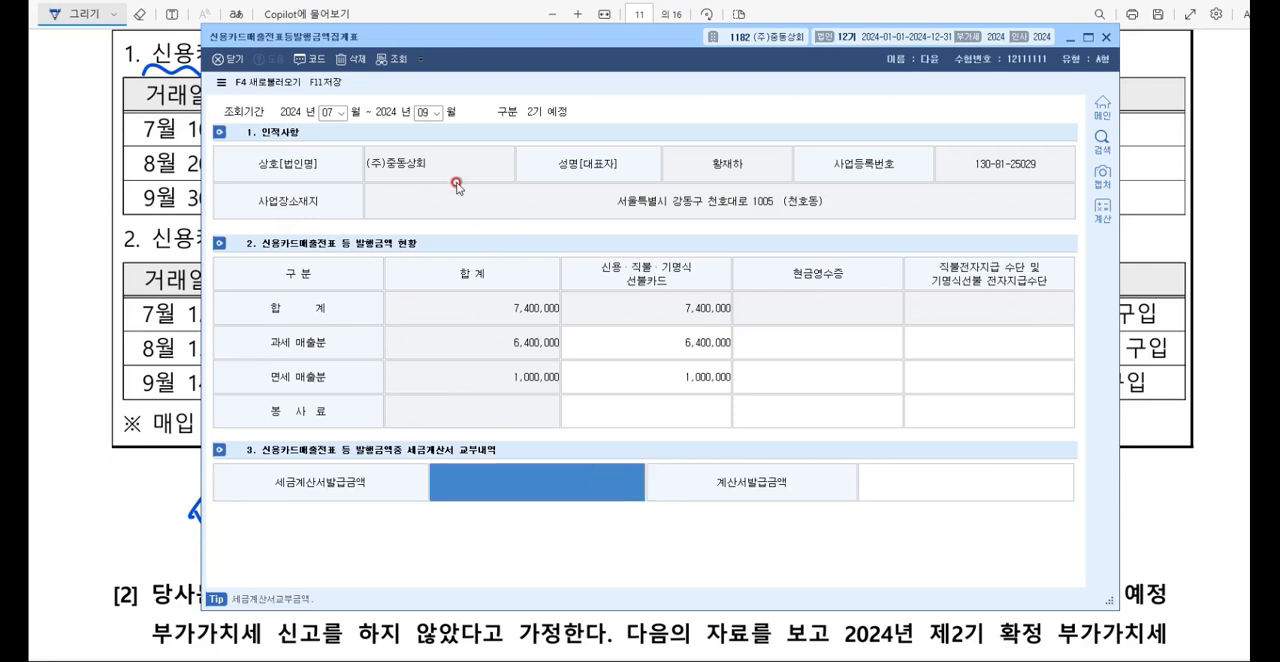
left_click(334, 86)
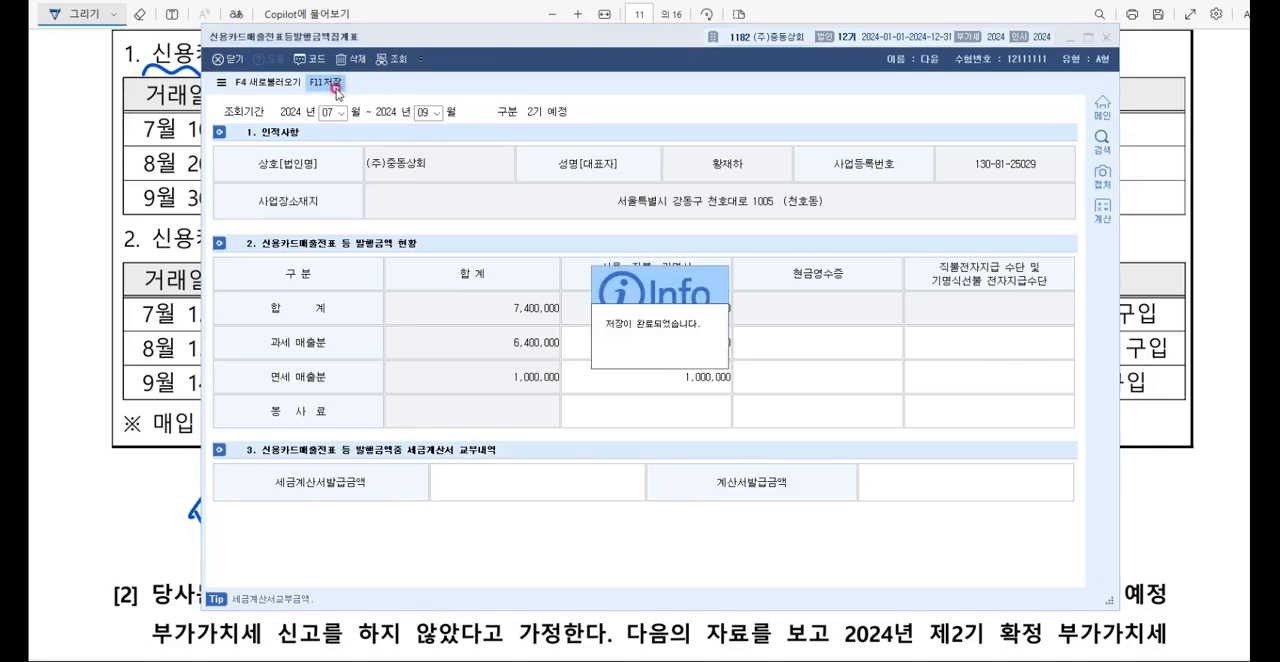
left_click(1105, 37)
Step: Underline 매입 and the sales types in its 비고 column, check 영세율 and 일반과세, cross out 면세, and bracket the first two 부가가치세 amounts
left_click_drag(244, 251, 301, 249)
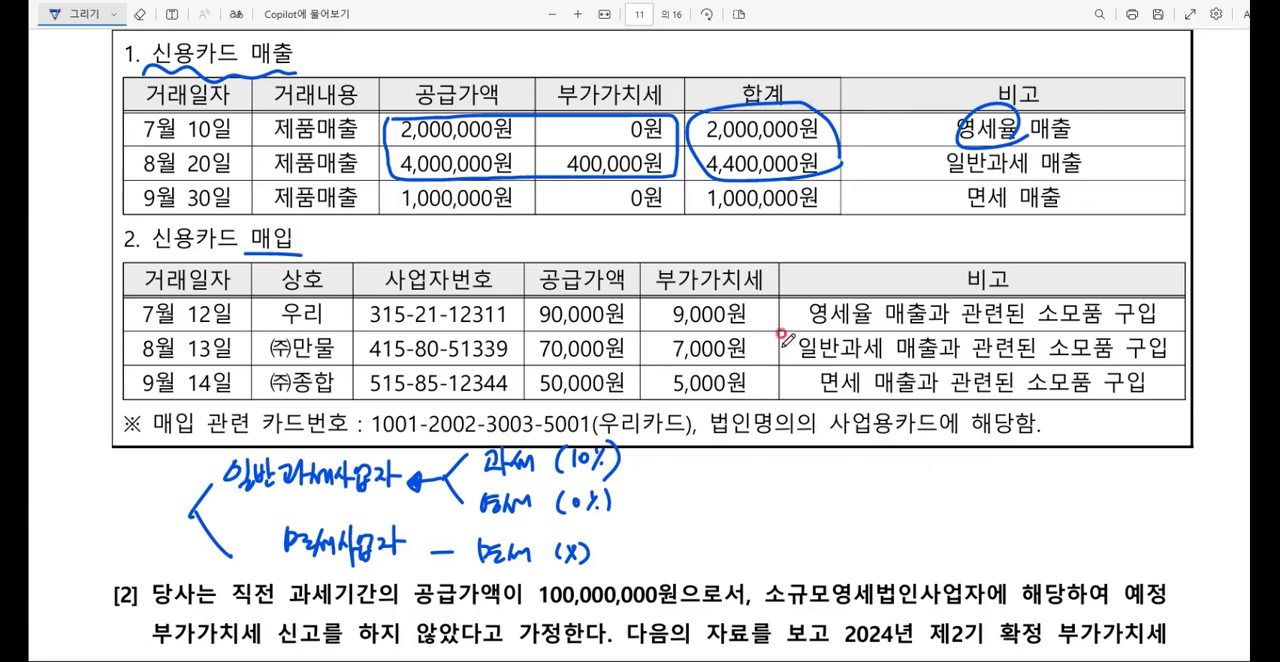
left_click_drag(813, 321, 936, 318)
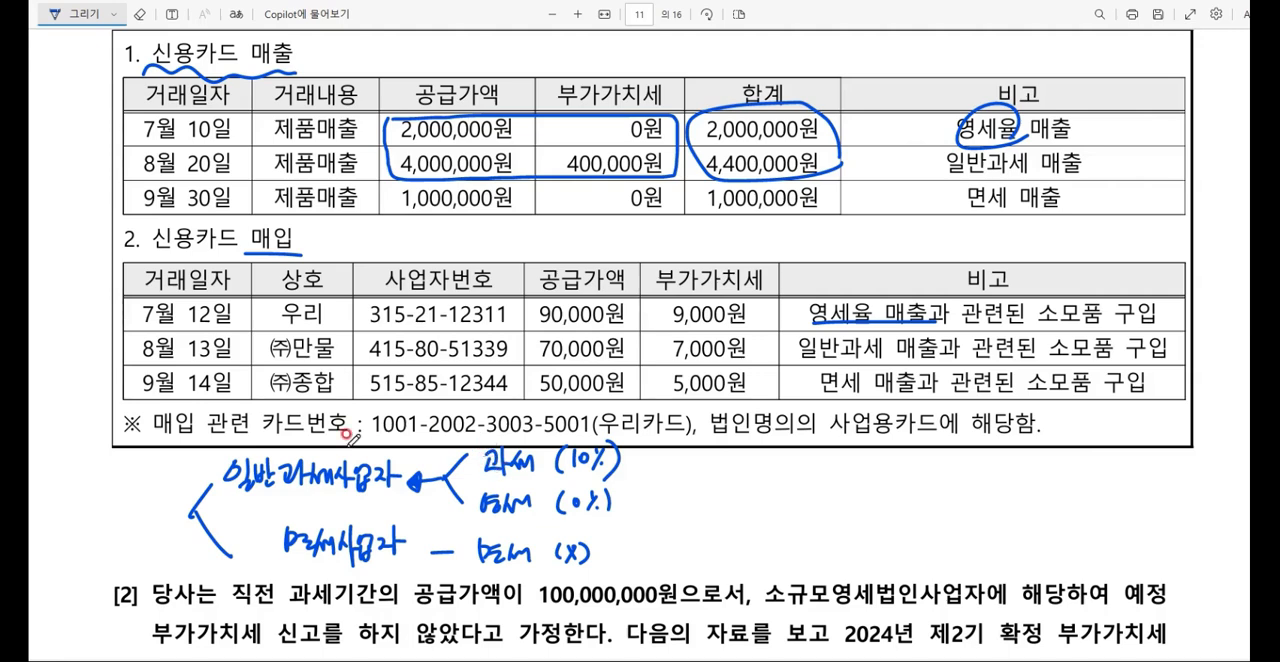
left_click_drag(925, 295, 947, 278)
left_click_drag(797, 367, 890, 364)
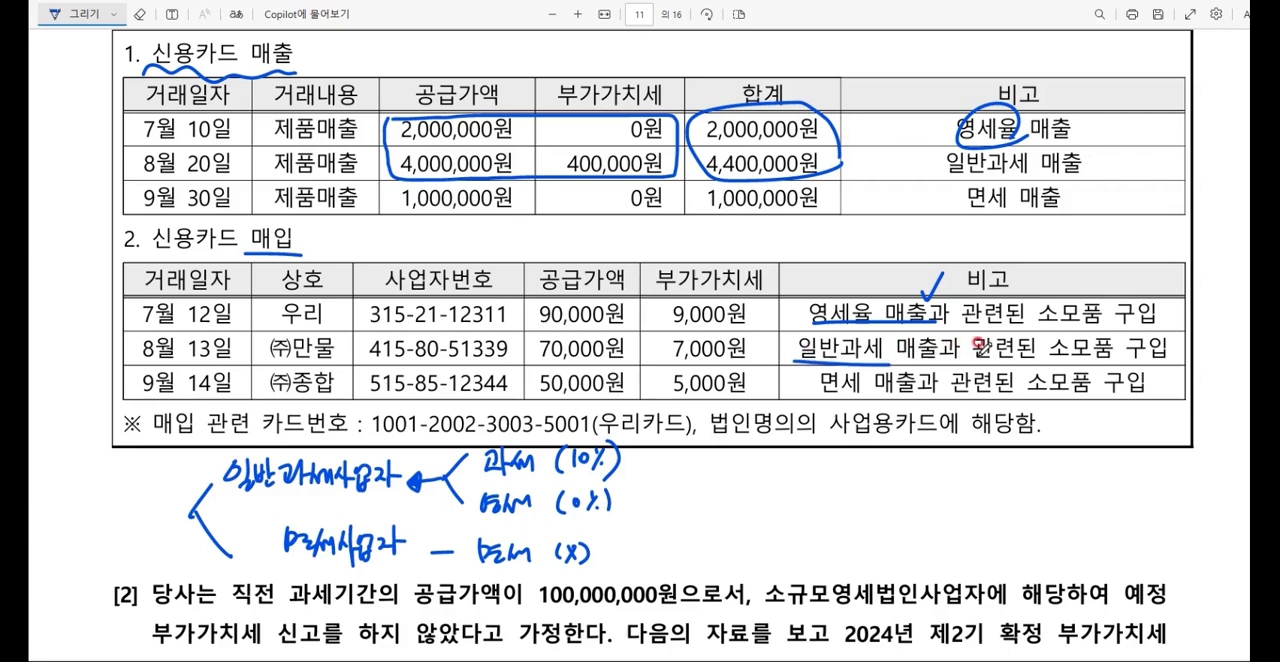
left_click_drag(952, 320, 985, 300)
left_click_drag(816, 397, 959, 395)
mouse_move(766, 325)
left_mouse_down()
mouse_move(758, 356)
mouse_move(763, 305)
mouse_move(754, 354)
left_mouse_up()
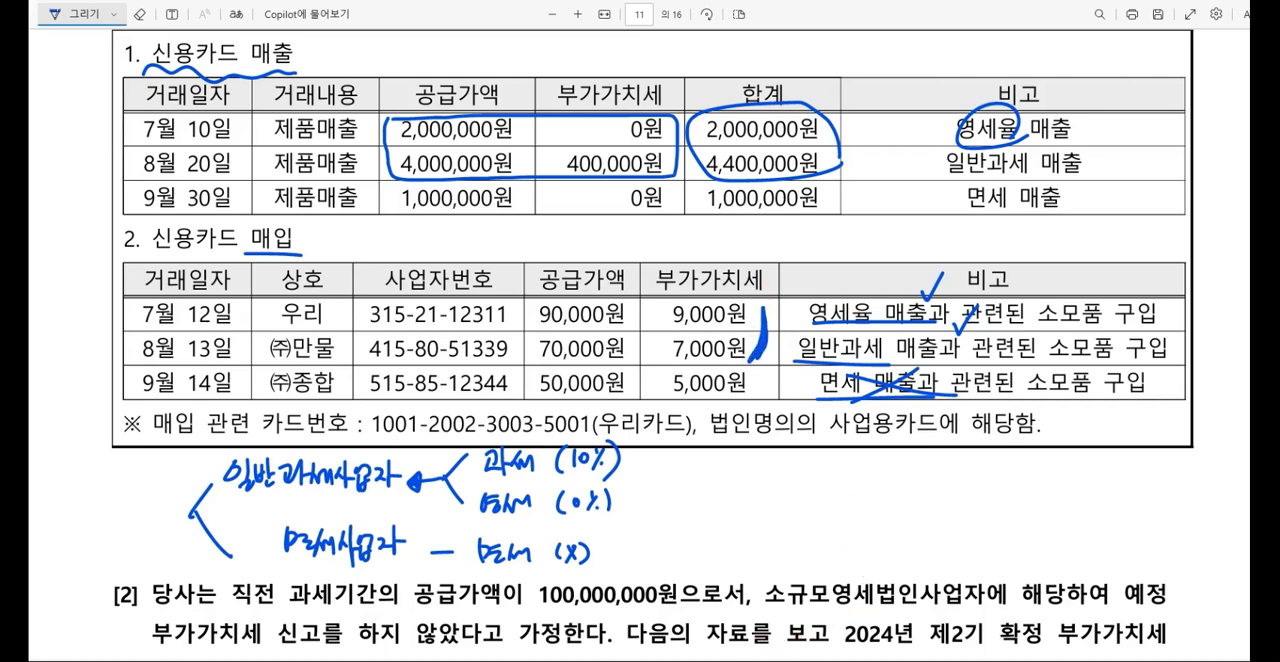
Step: Open 신용카드매출전표등수령명세서(갑)(을) in 케이렙 for 2024년 07월 to 09월 and place it below the exam's purchase table
left_click(714, 660)
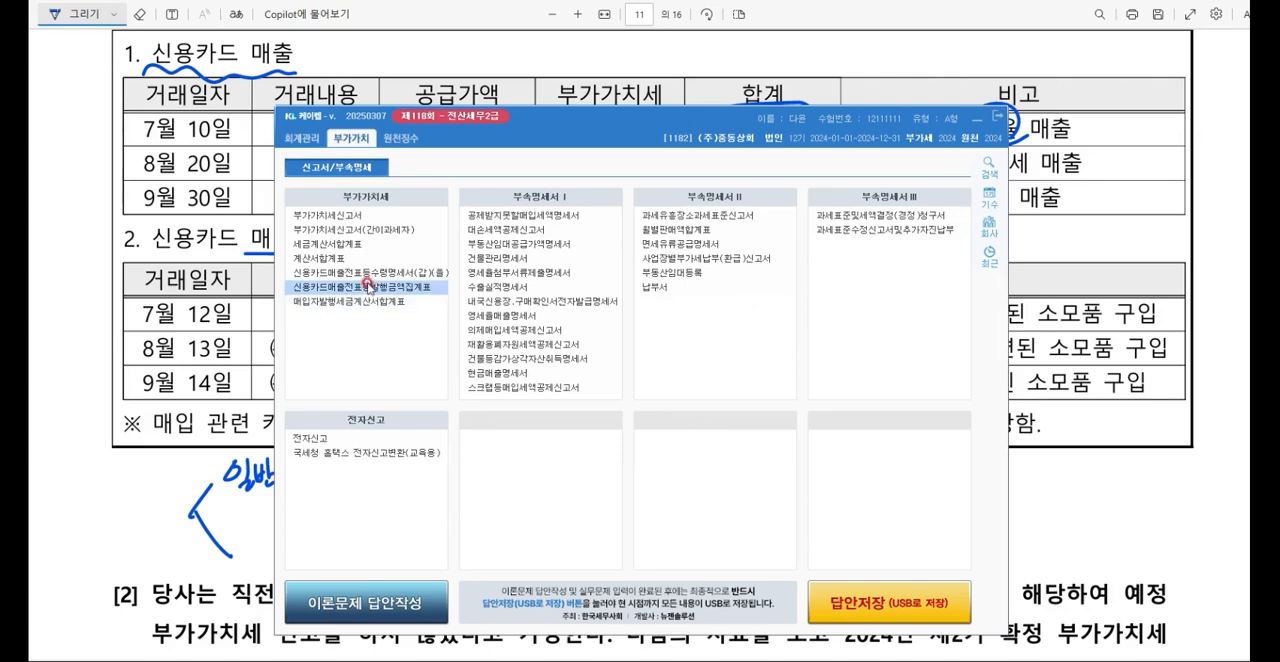
left_click(396, 272)
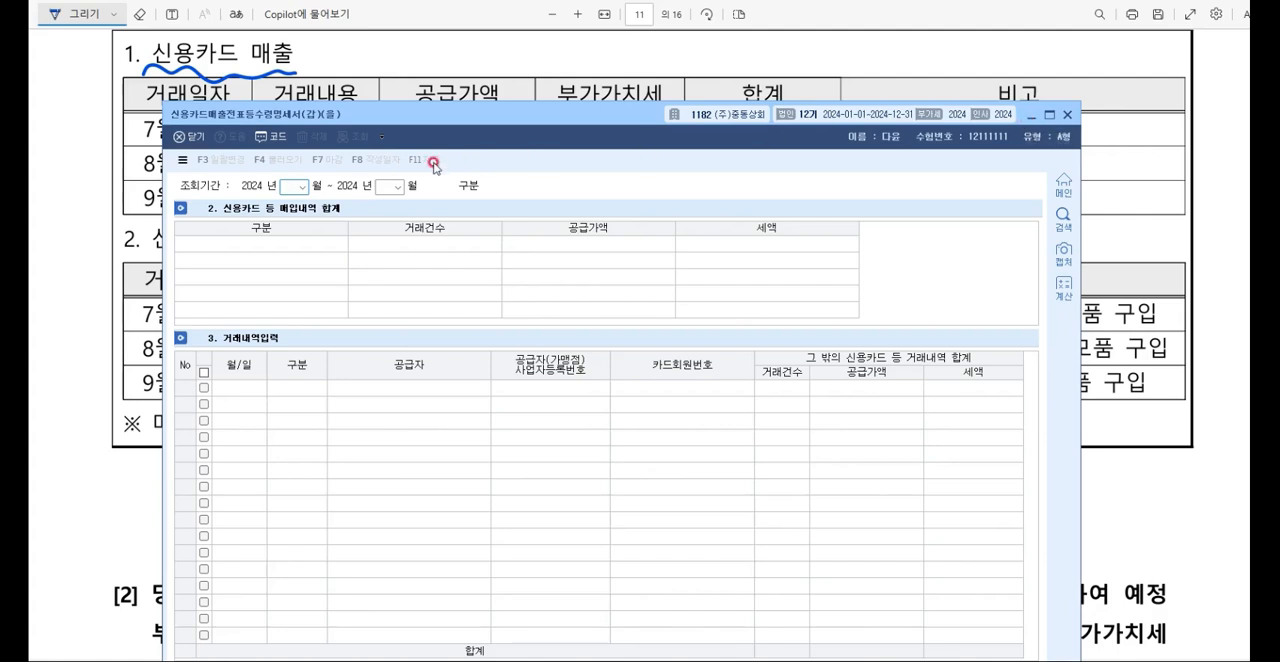
type("07")
key("Return")
type("09")
key("Return")
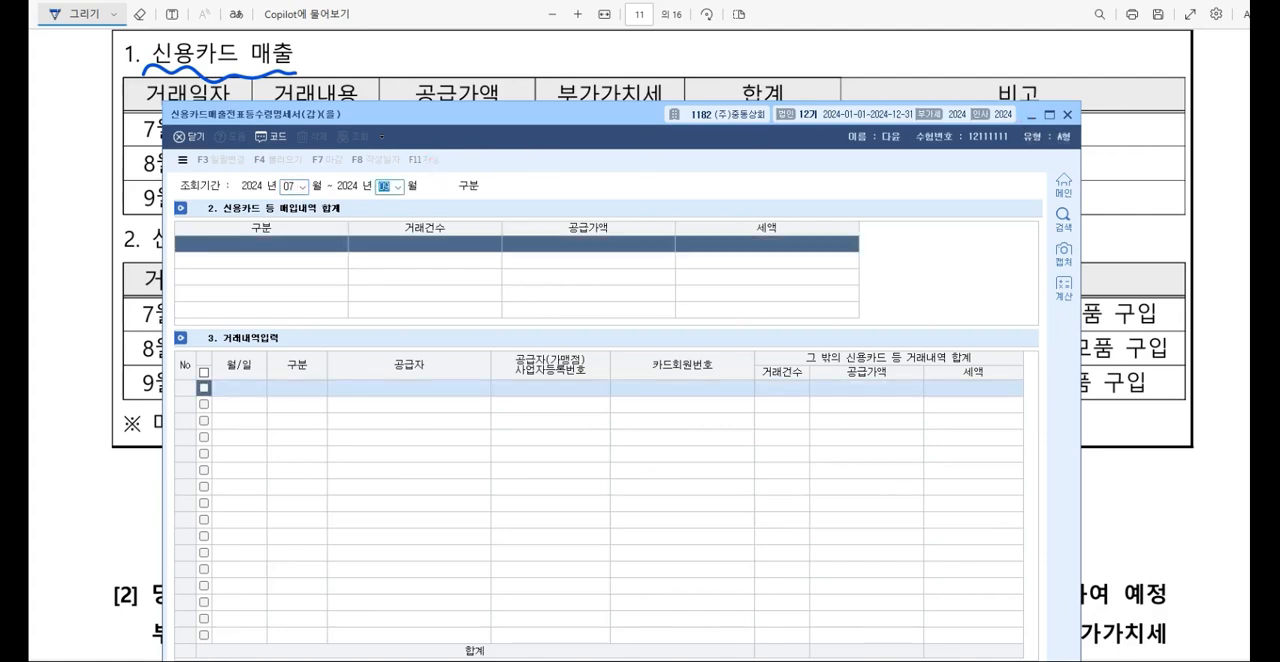
left_click_drag(473, 114, 473, 271)
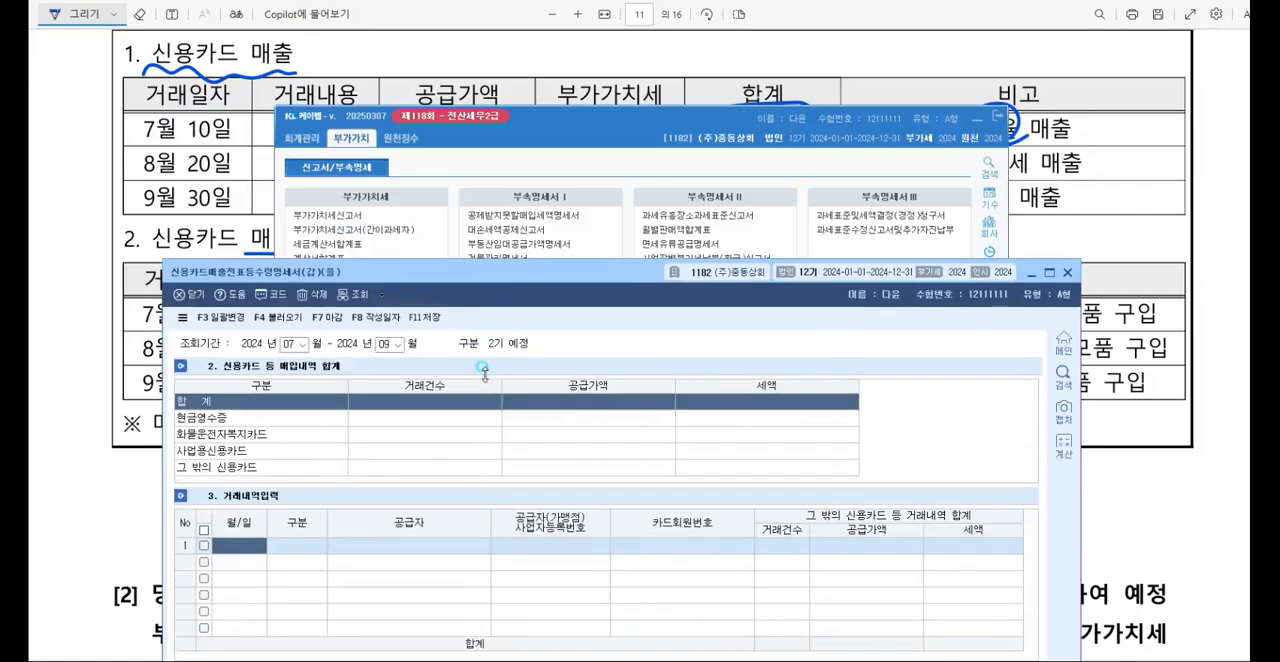
Step: Begin the first purchase entry with date 07-12, 구분 사업 and supplier 우리
left_click(829, 119)
scroll(829, 119, "down", 3)
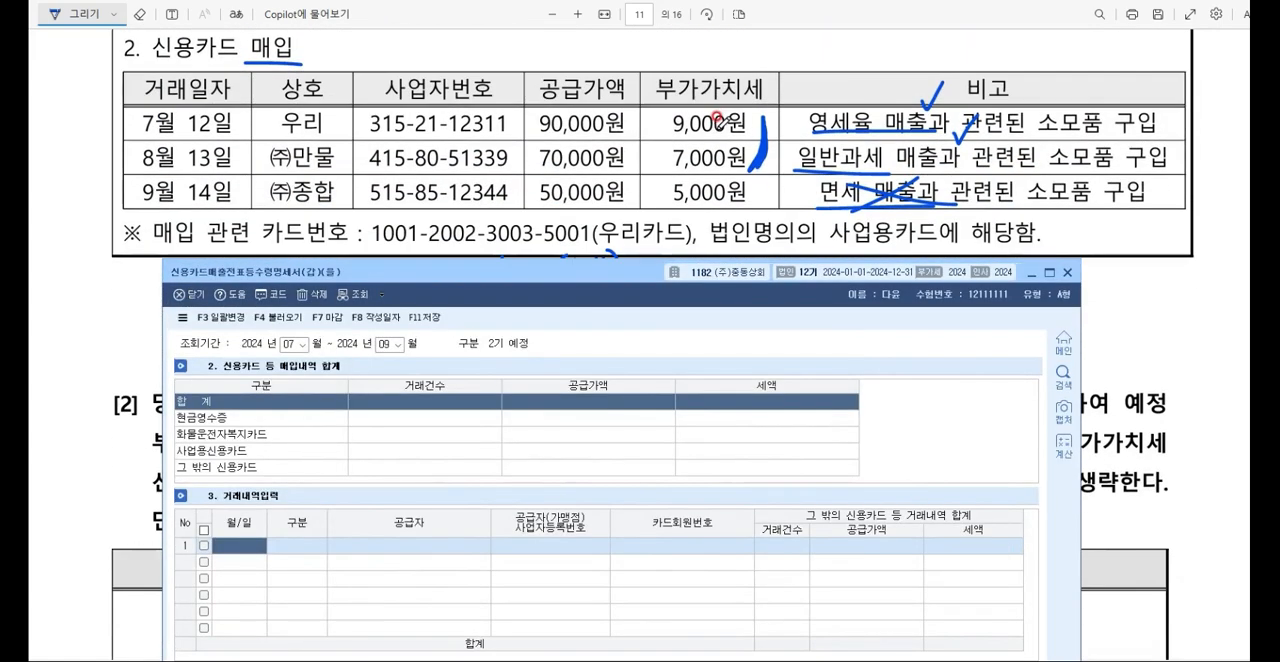
left_click(598, 298)
type("0712")
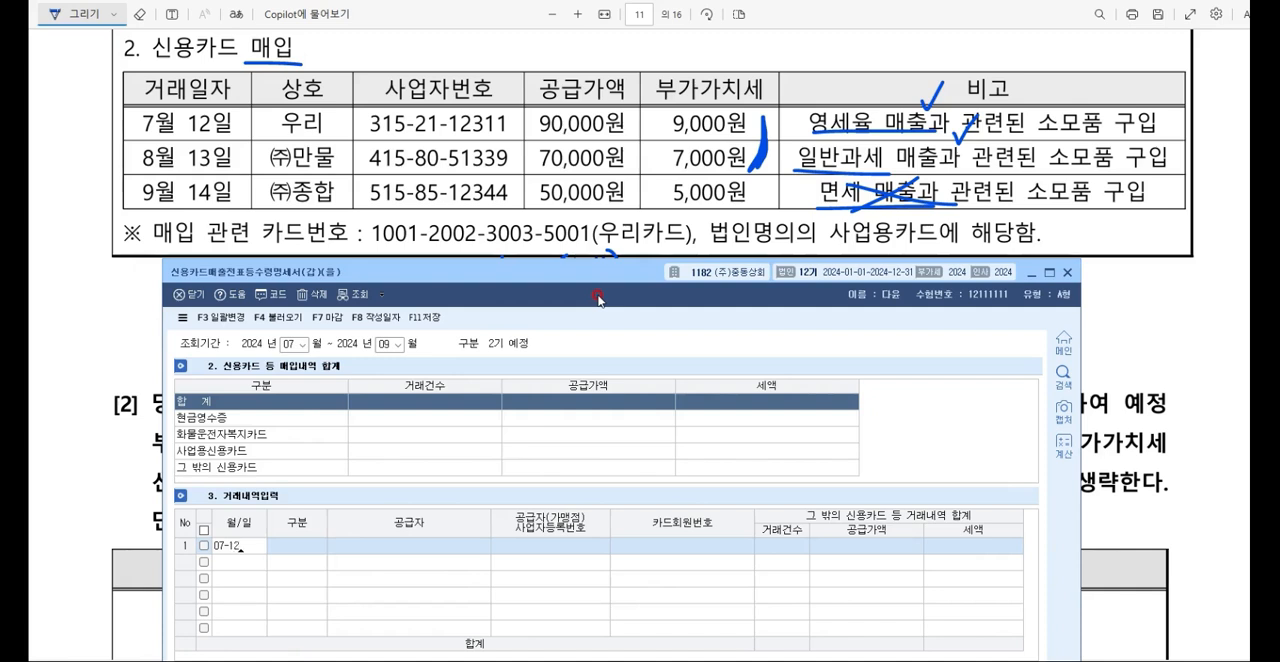
key("Return")
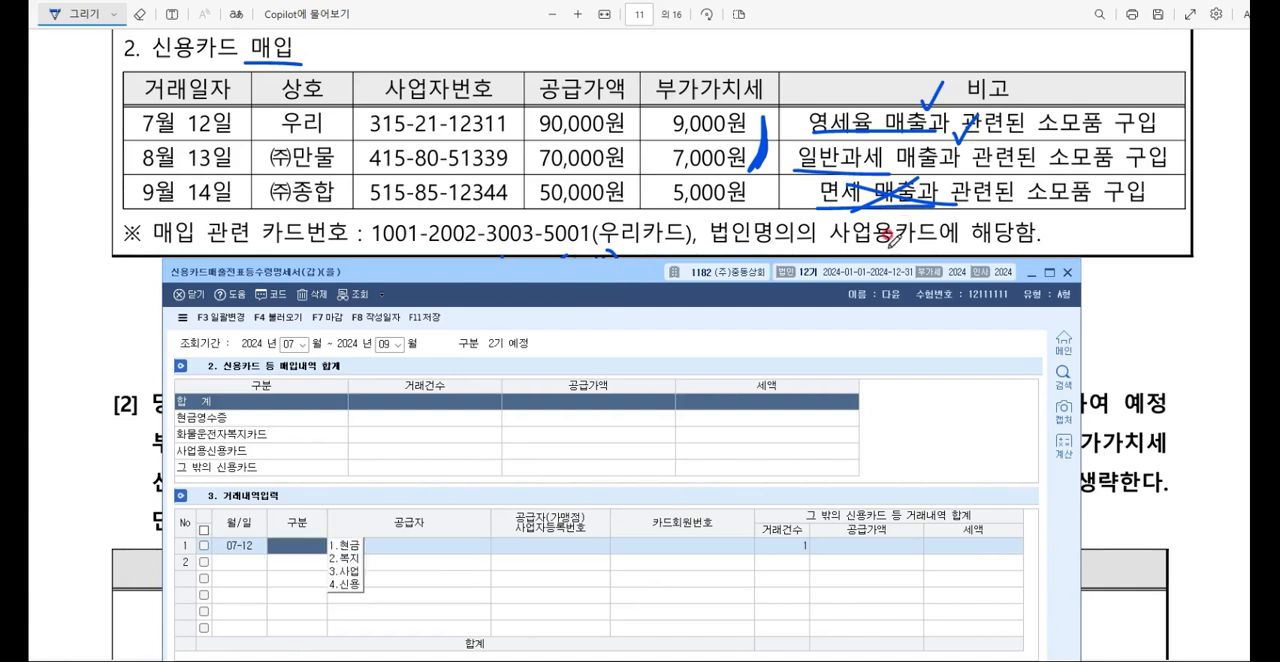
type("3")
key("Return")
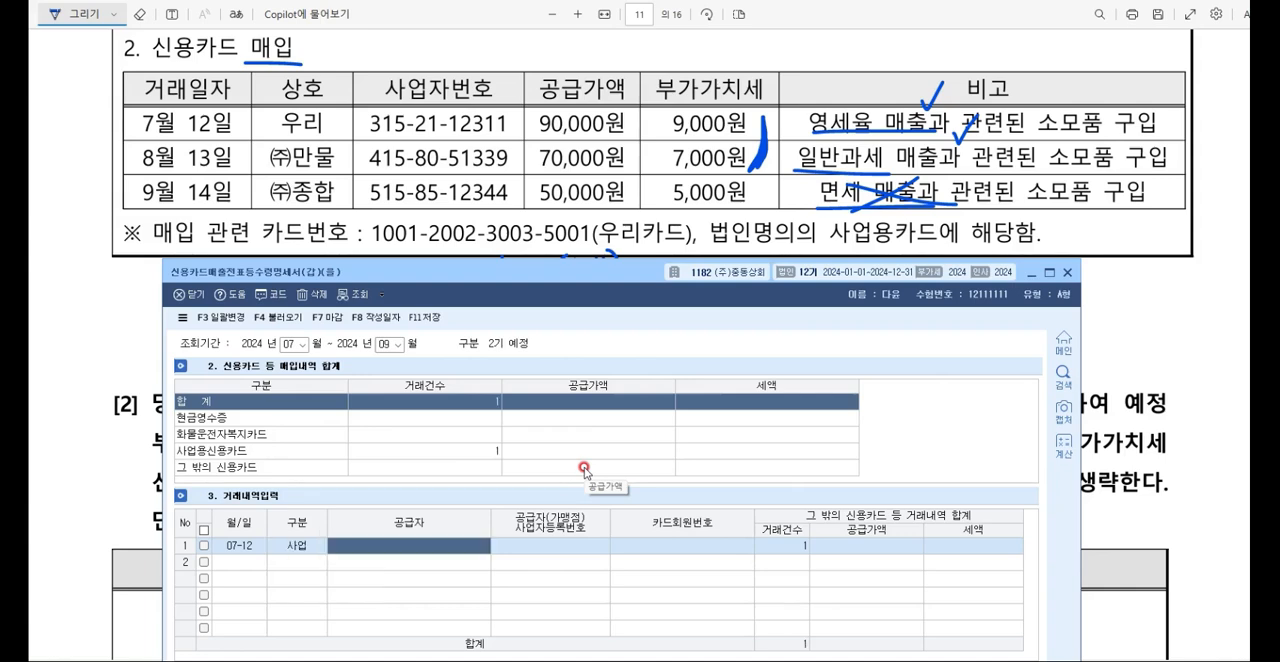
key("F2")
type("DNF")
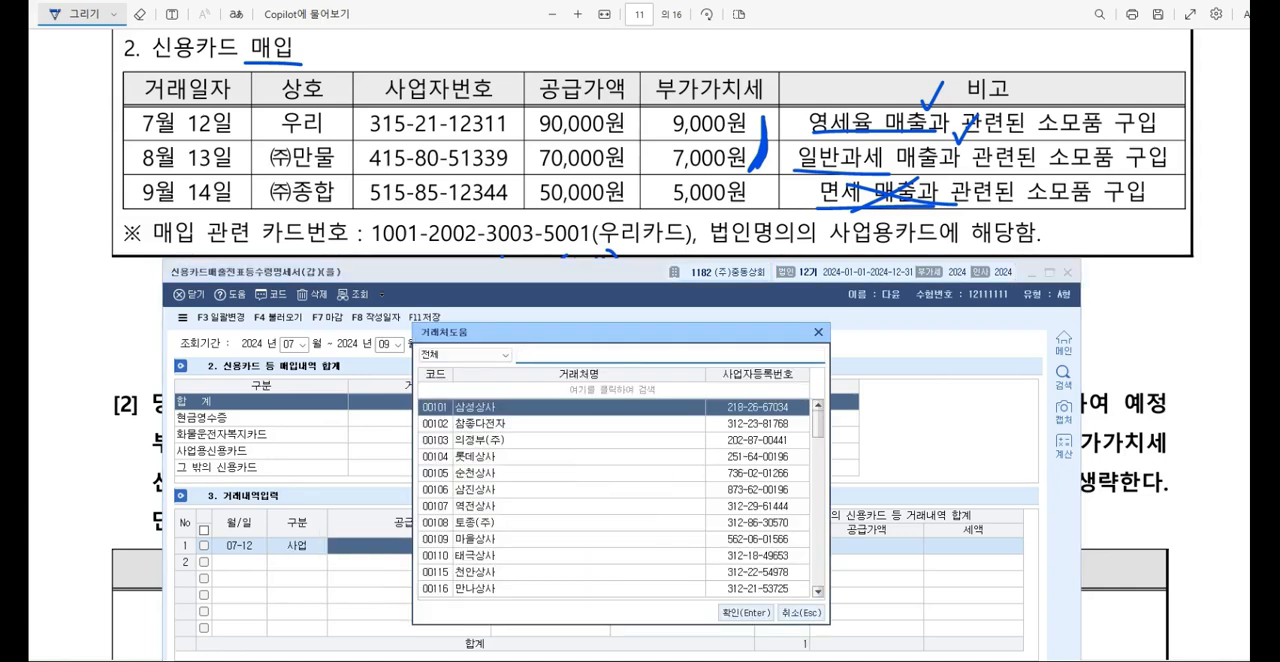
type("우리")
double_click(584, 468)
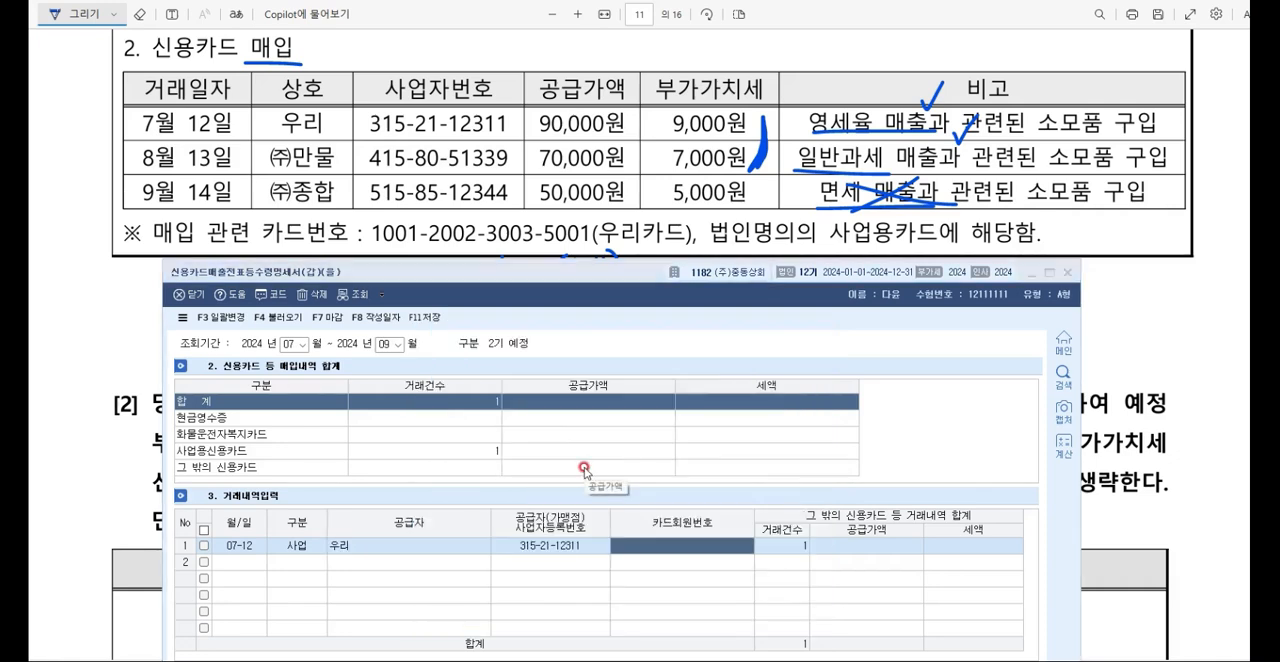
Step: Complete the 우리 entry by filling 카드회원번호 with the 우리카드 number and setting 공급가액 to 90,000
key("F2")
key("Down")
key("Down")
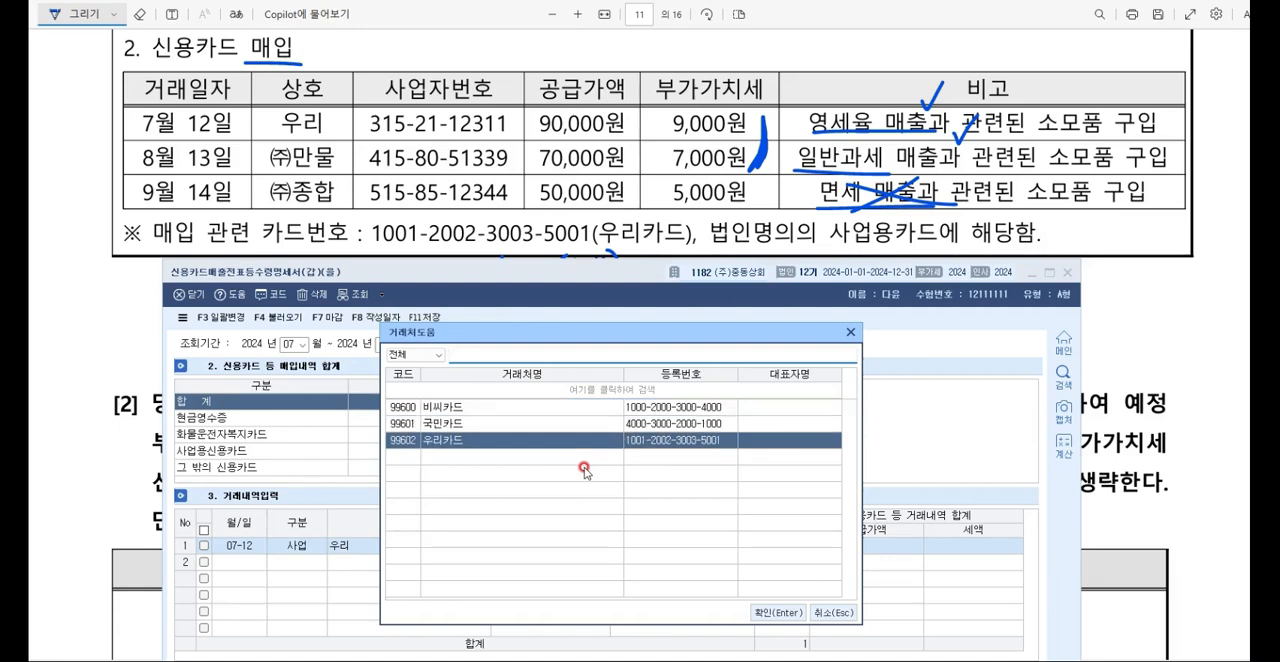
key("Return")
type("9")
key("Escape")
key("Return")
type("0")
type("90000")
key("Return")
Step: Begin the second purchase entry with date 08-13, 구분 사업 and supplier (주)만물
key("Return")
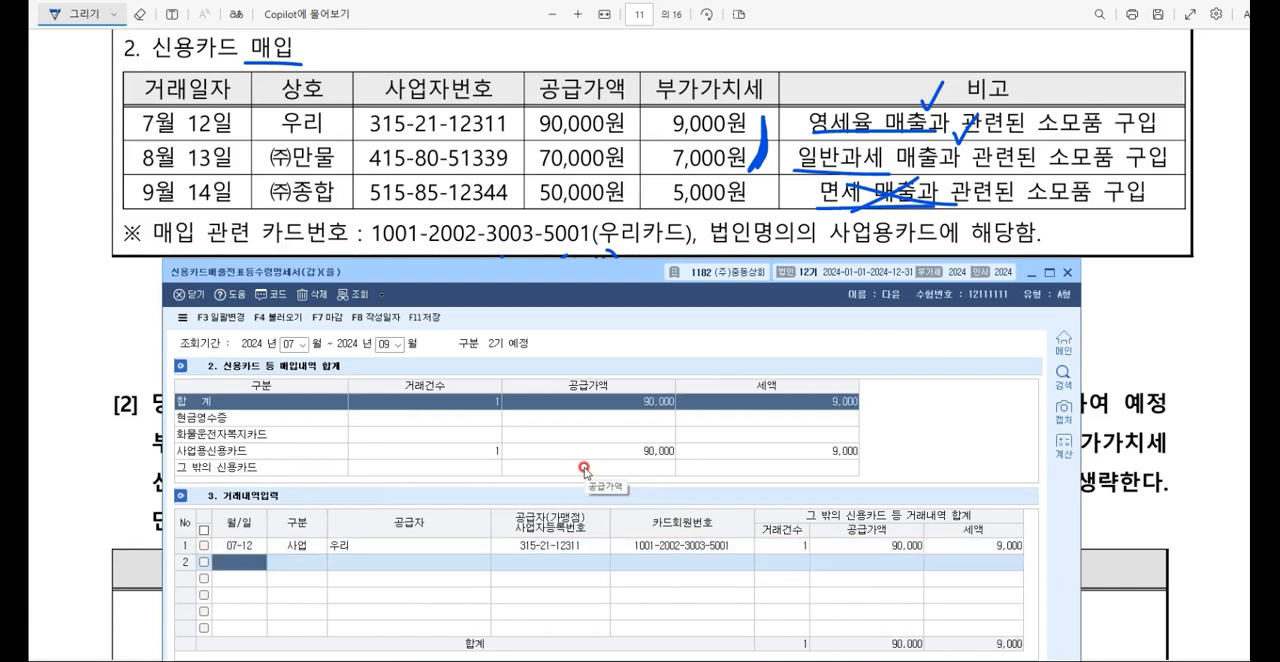
type("08-13")
key("Return")
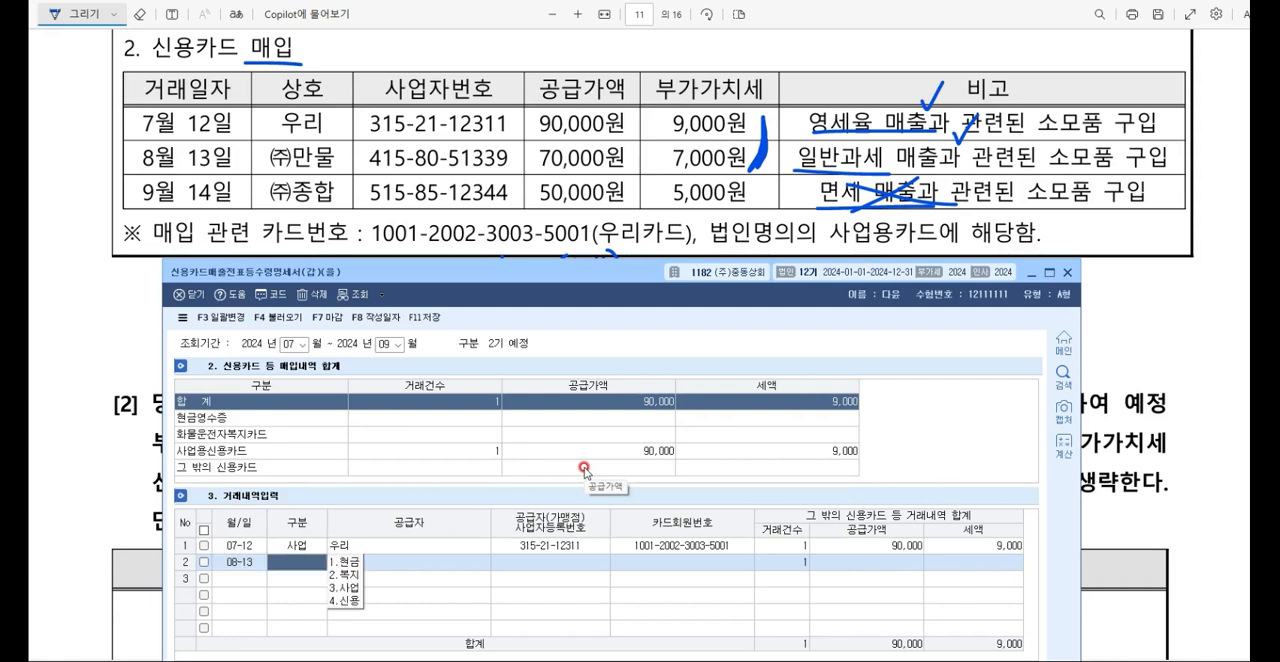
type("3")
key("Return")
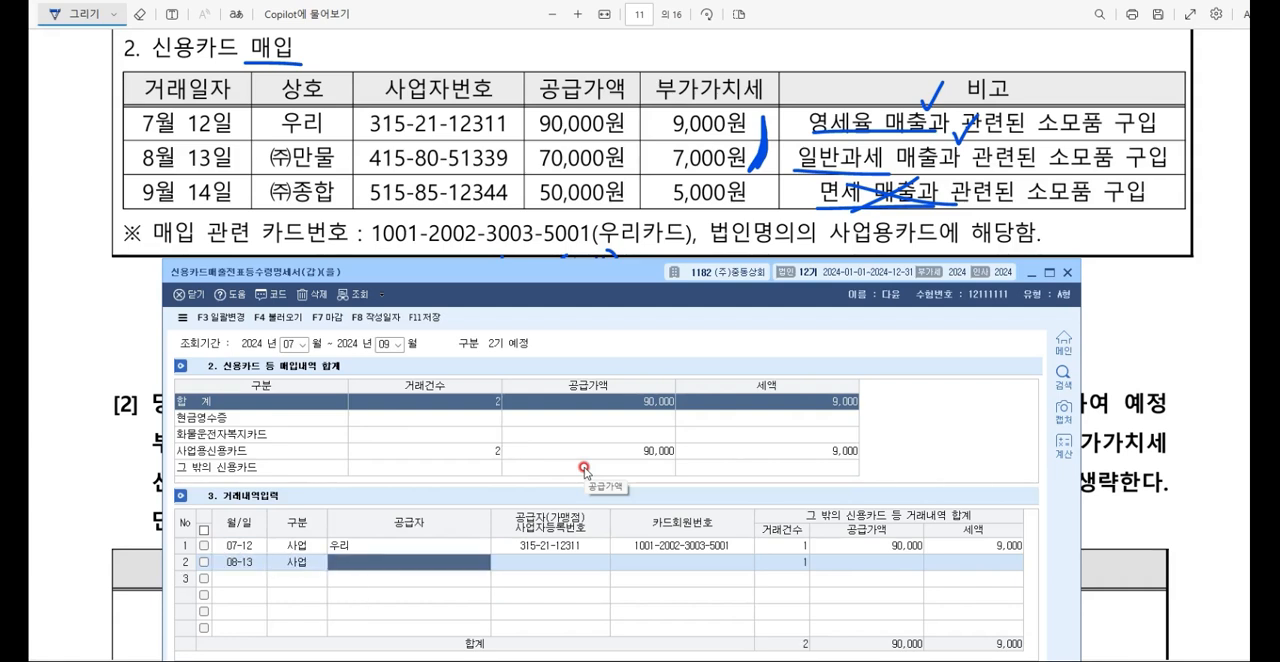
key("F2")
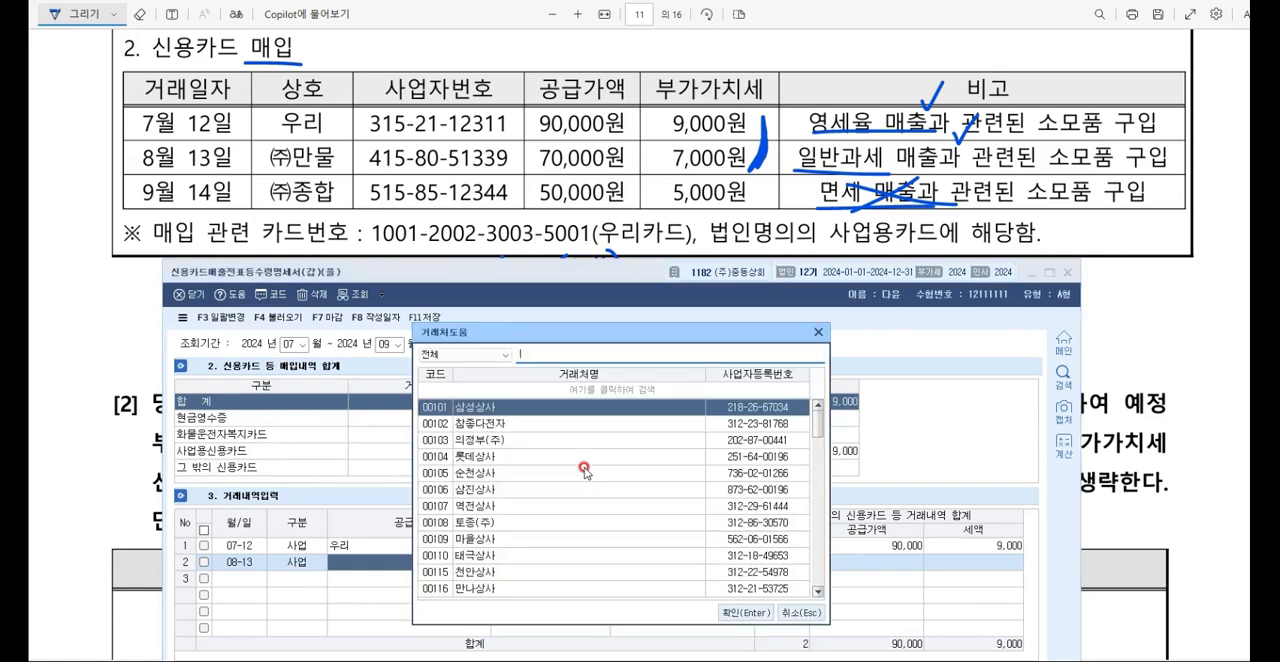
type("만물")
key("Return")
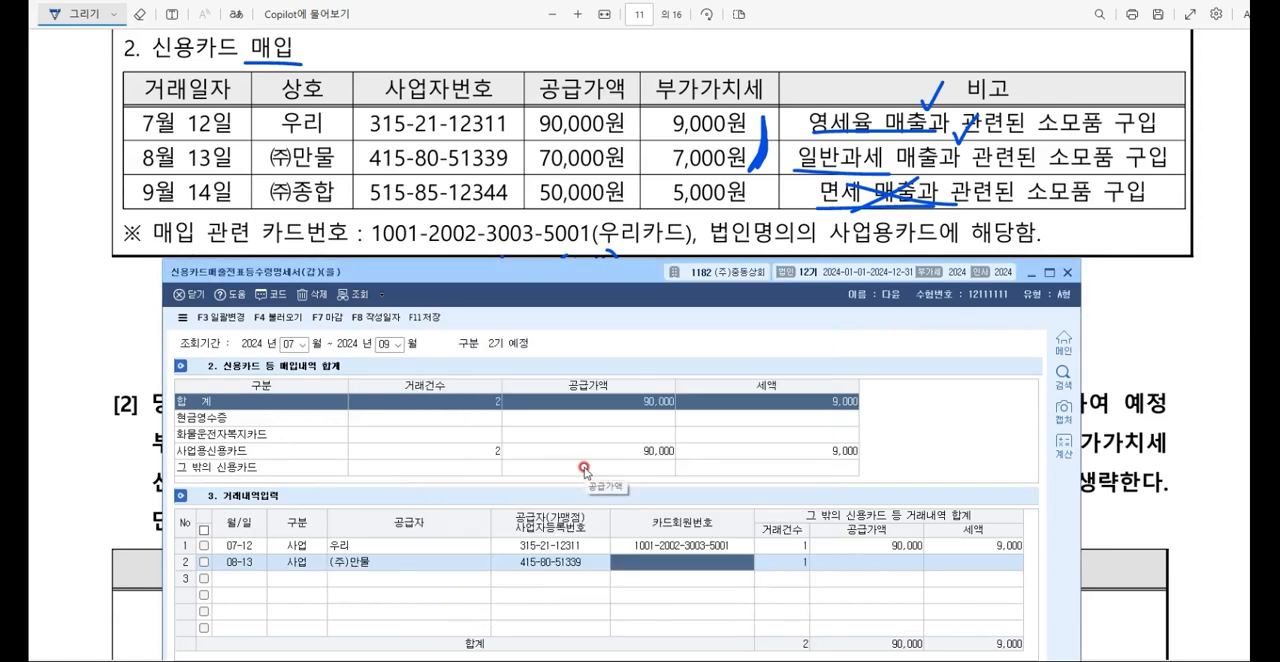
Step: Complete the (주)만물 entry by filling 카드회원번호 with the 우리카드 number and setting 공급가액 to 70,000
key("F2")
key("Down")
key("Down")
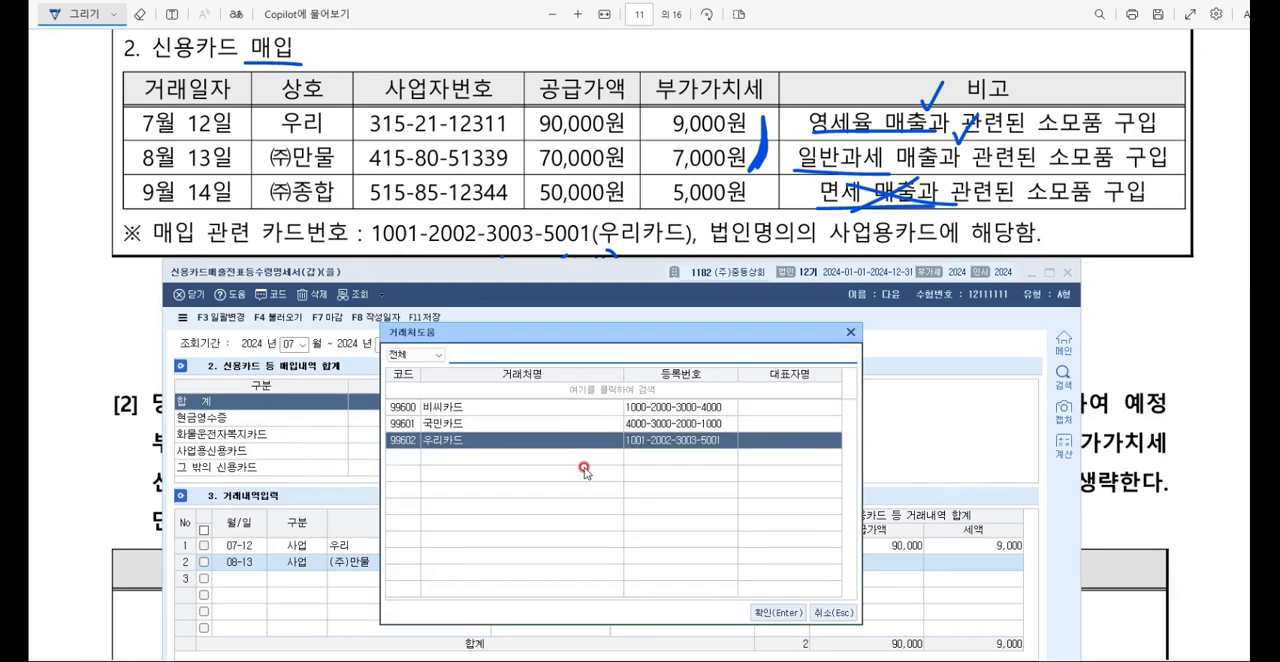
key("Return")
key("Return")
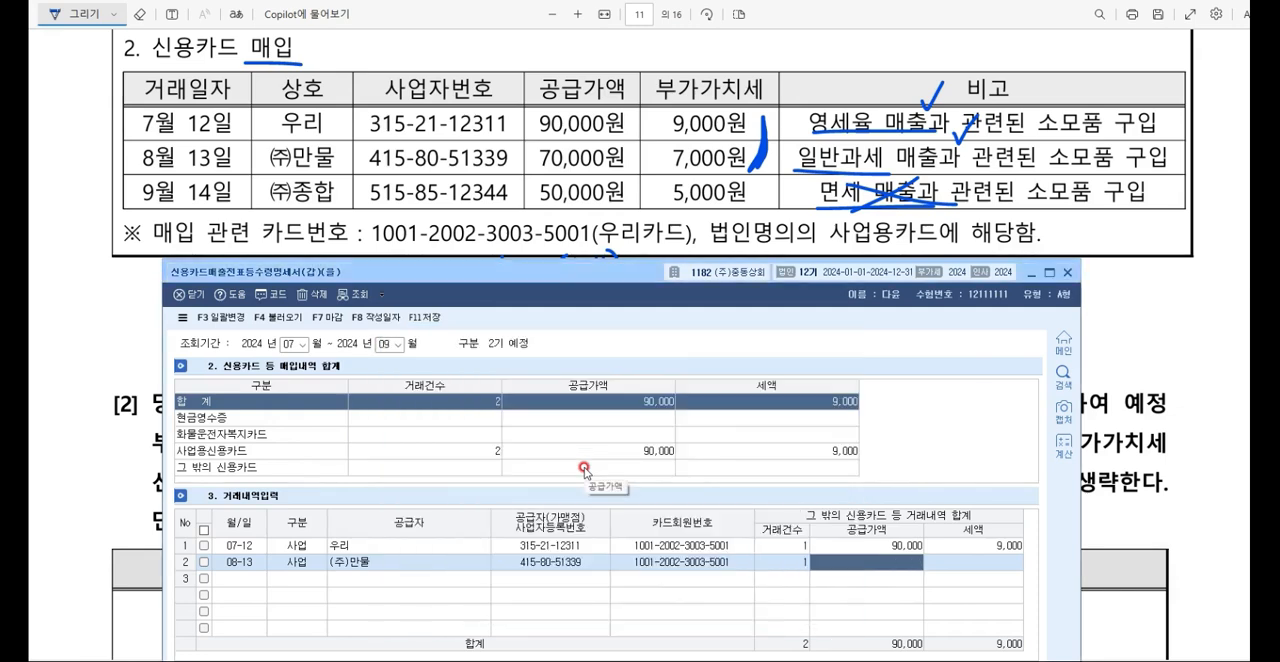
type("700000")
key("Return")
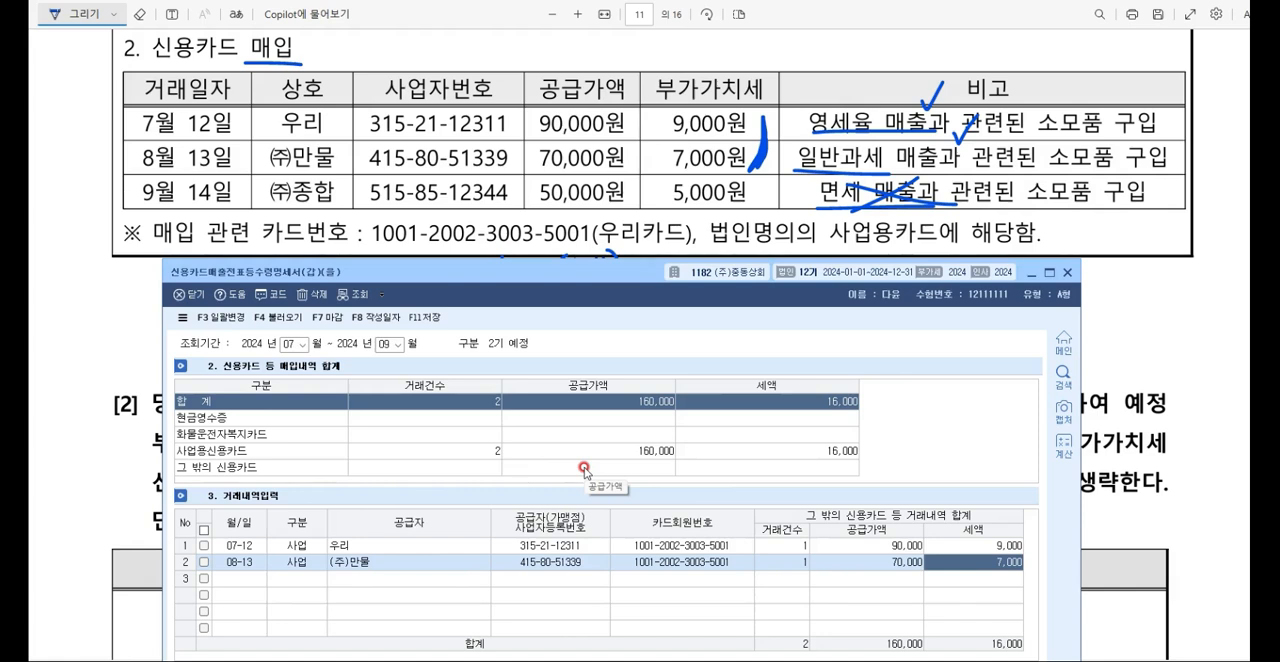
Step: Save the 신용카드매출전표등수령명세서(갑)(을) and close it
left_click(437, 320)
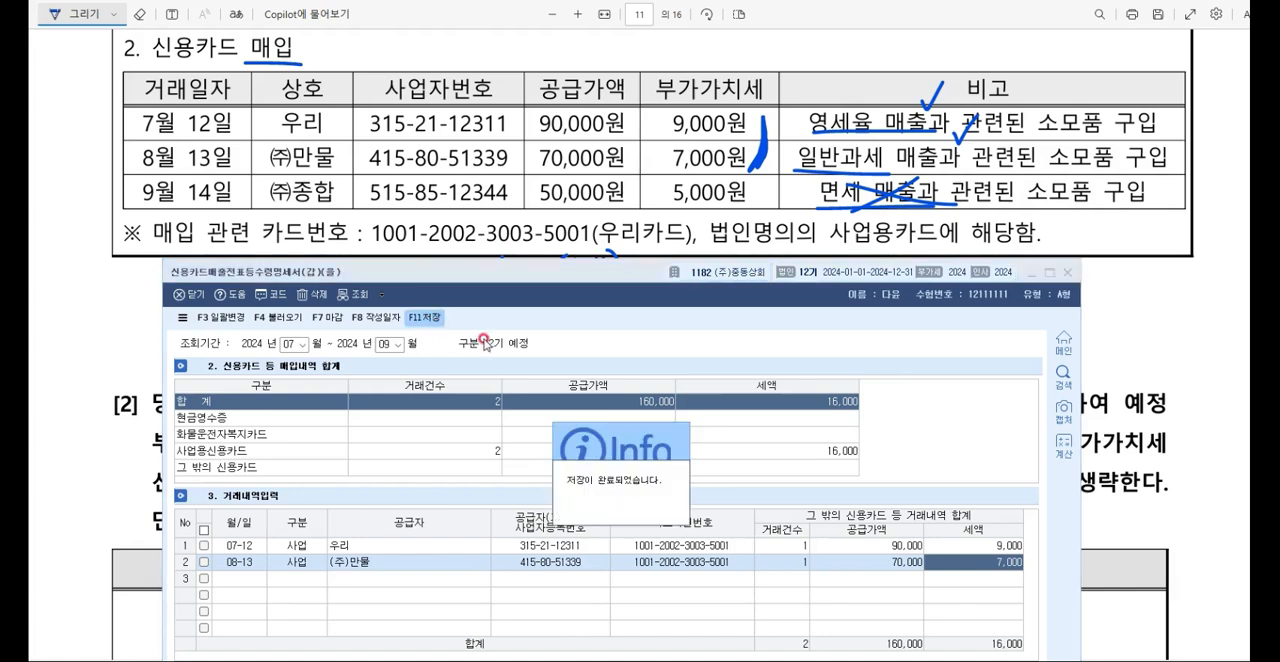
left_click_drag(525, 264, 546, 83)
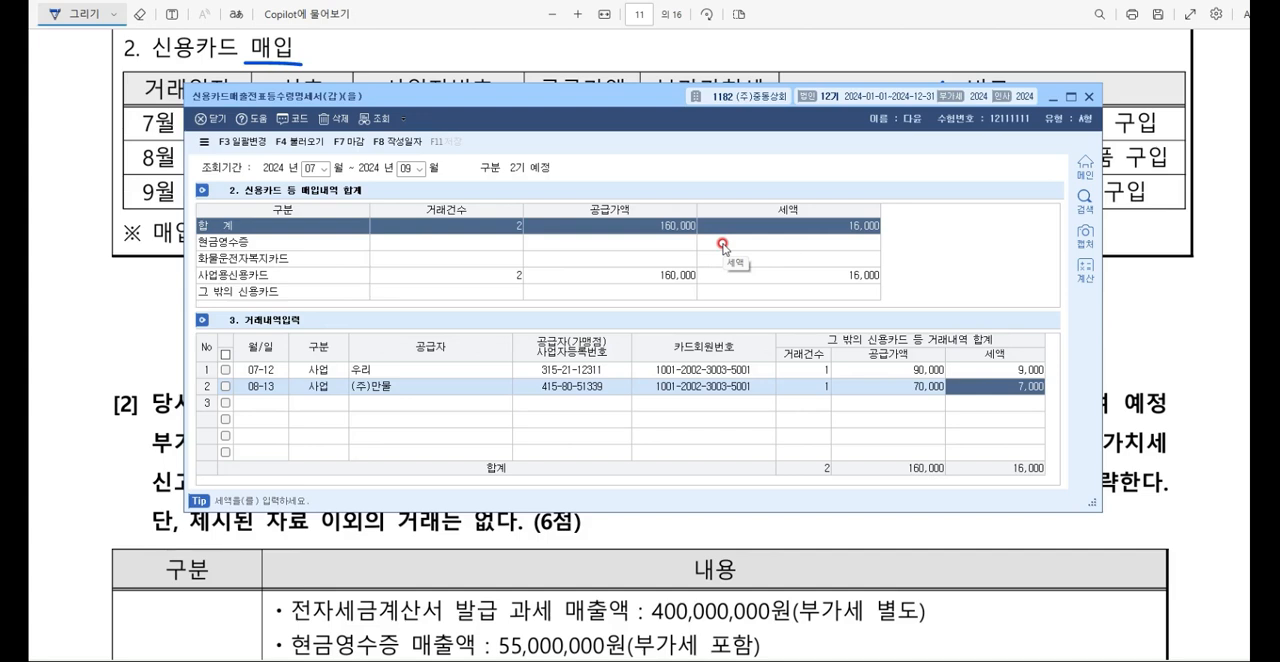
left_click(1089, 97)
scroll(910, 135, "up", 2)
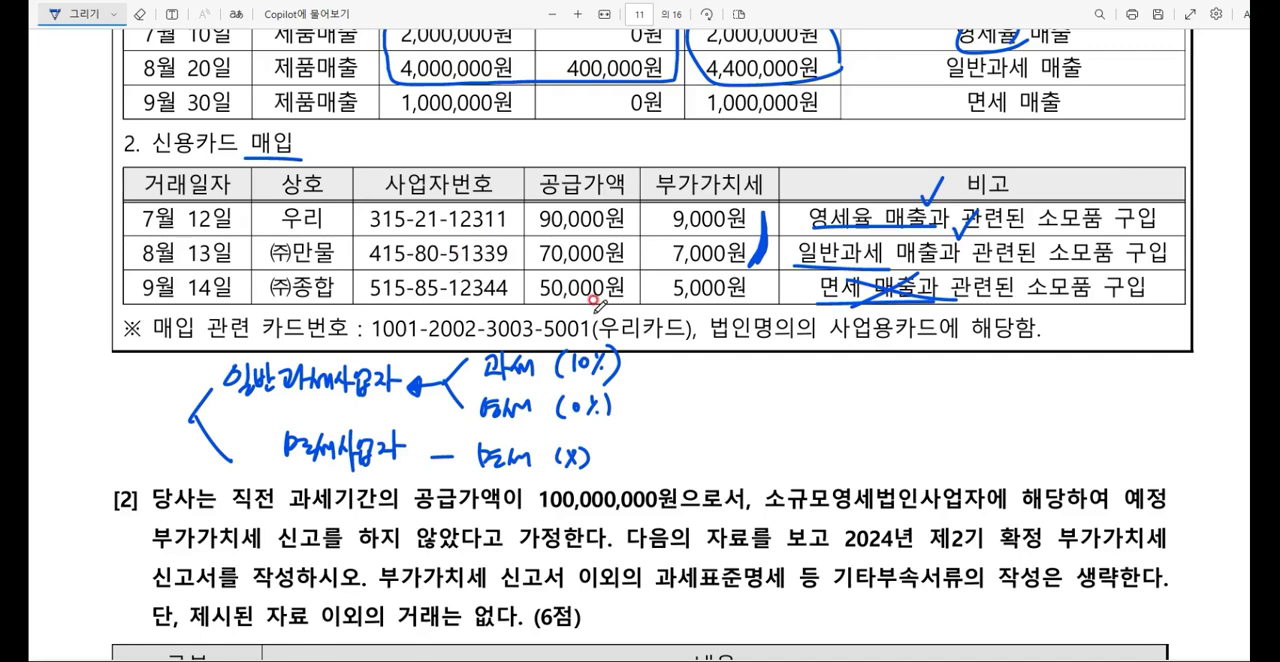
Step: Underline 소규모영세법인사업자 in question [2] of the exam and add a check mark above it
scroll(598, 298, "down", 5)
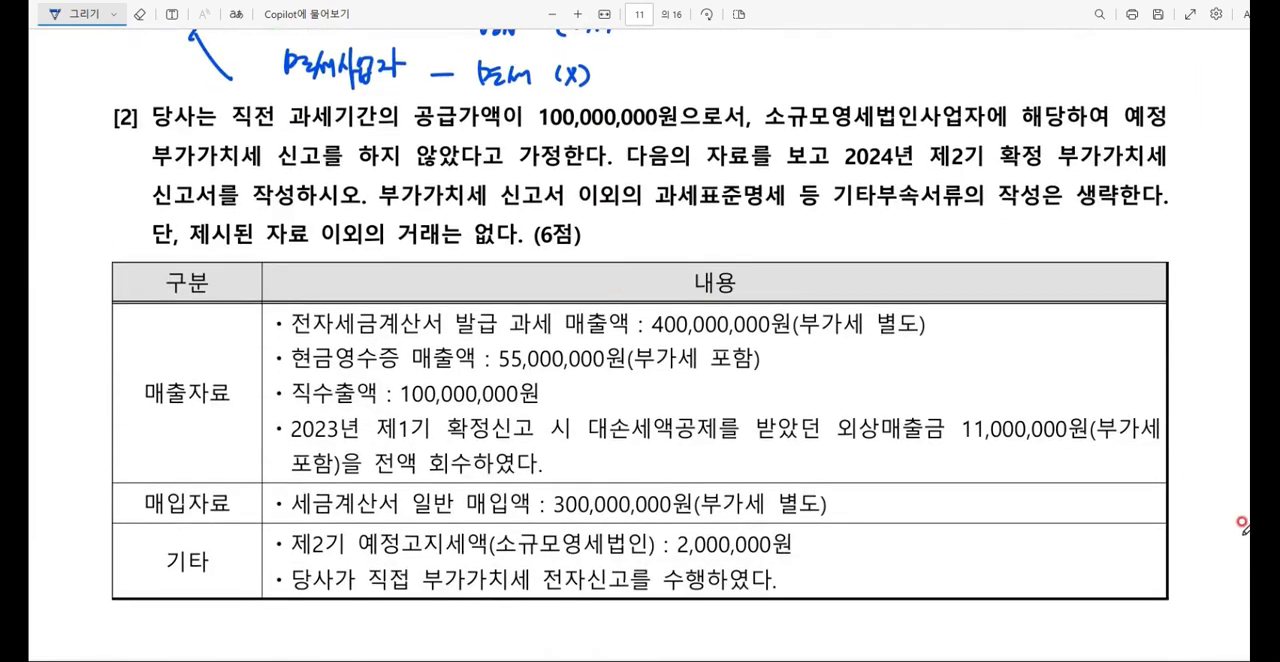
scroll(640, 315, "down", 1)
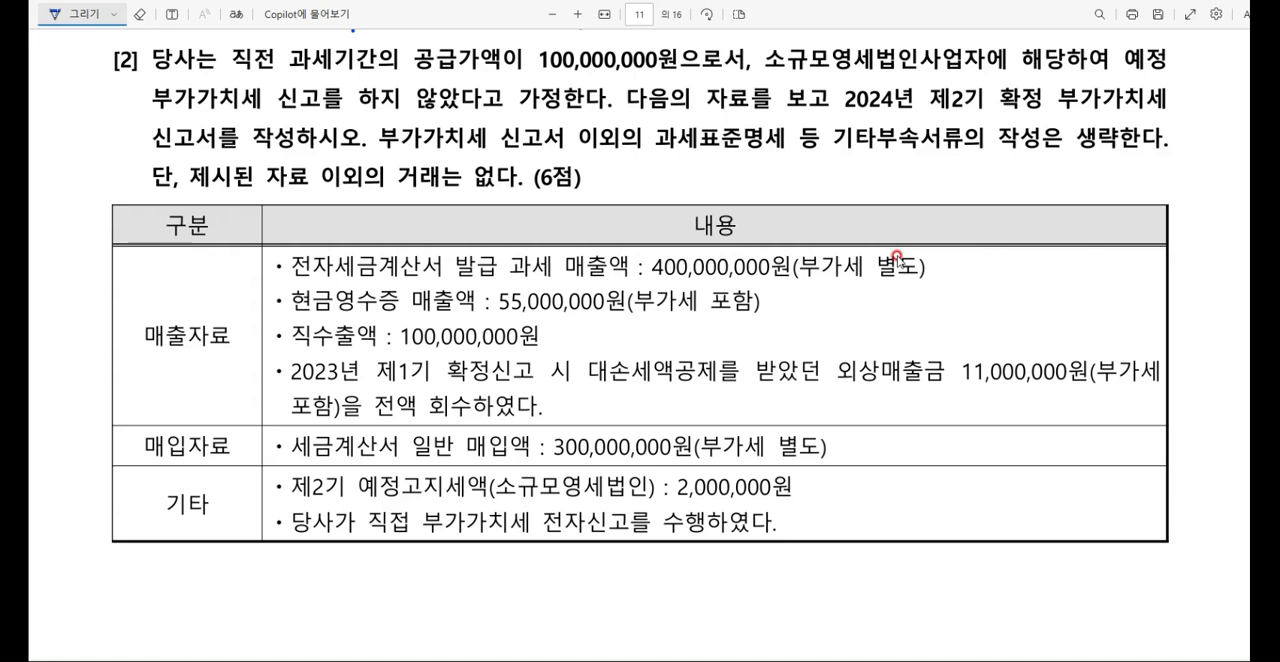
mouse_move(756, 75)
left_mouse_down()
mouse_move(970, 73)
mouse_move(997, 61)
left_mouse_up()
left_click_drag(983, 78, 1003, 62)
left_click_drag(852, 32, 872, 31)
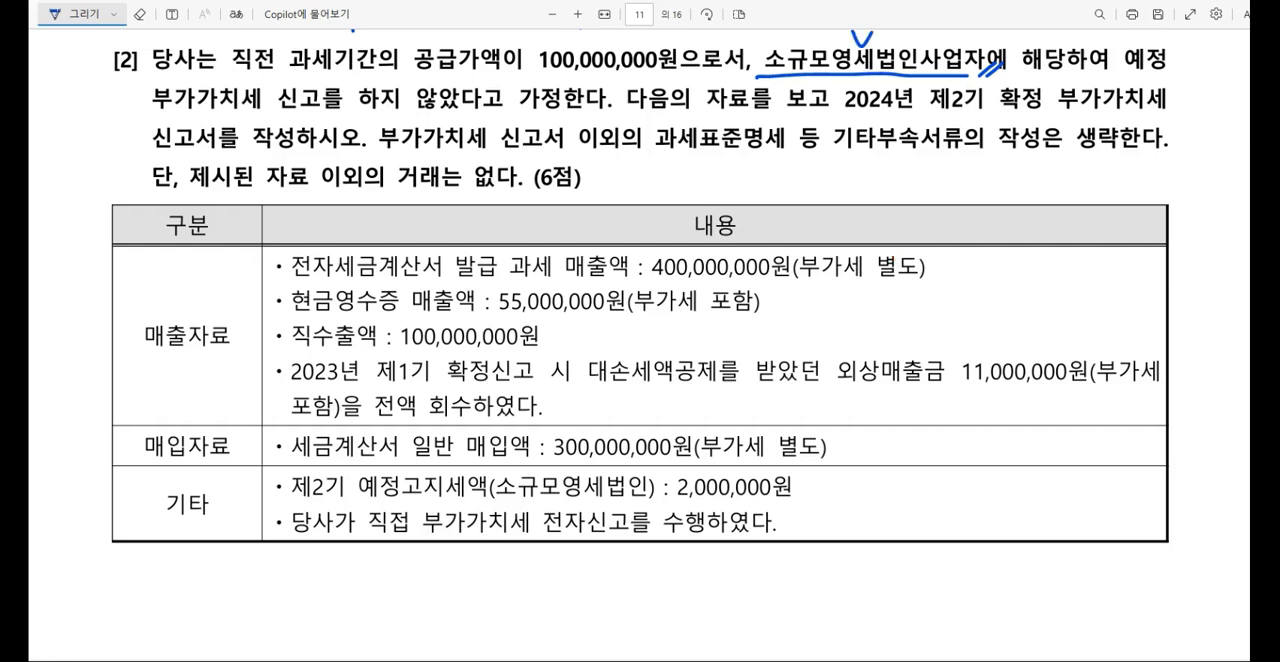
Step: Handwrite 법인 and, below it, 개인 in the blank space under question [2]'s data table
scroll(693, 185, "down", 2)
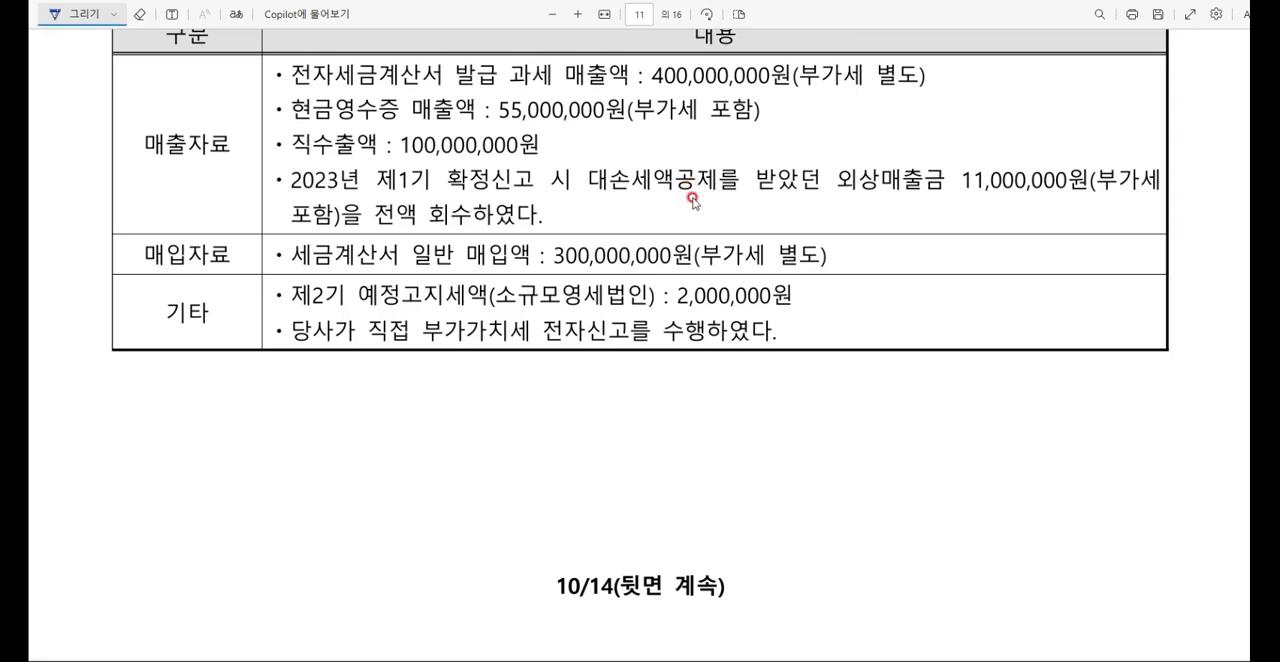
left_click_drag(206, 378, 208, 389)
left_click_drag(210, 380, 221, 384)
left_click_drag(222, 377, 236, 386)
left_click_drag(226, 391, 249, 378)
left_click_drag(257, 371, 258, 383)
left_click_drag(210, 458, 212, 477)
mouse_move(234, 449)
left_mouse_down()
mouse_move(235, 475)
mouse_move(244, 459)
left_mouse_up()
left_click_drag(249, 454, 251, 461)
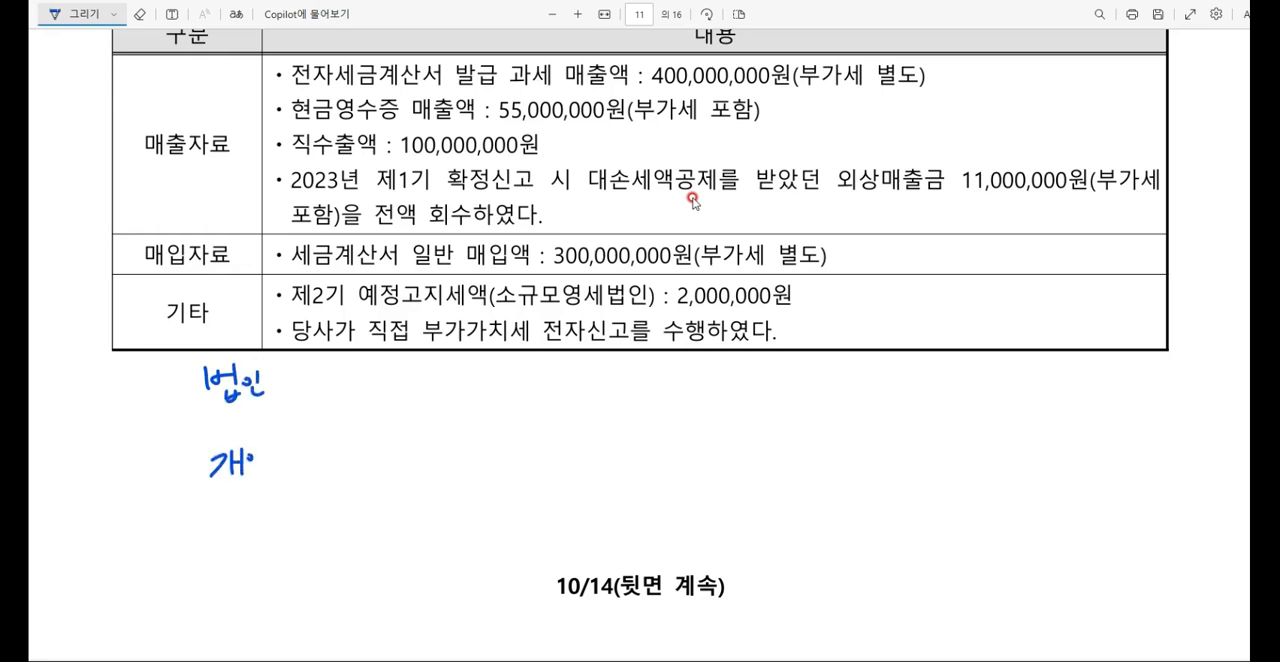
Step: Write 소규모영세 under 개인, join the two with an opening bracket, and put a dash before 법인
left_click_drag(204, 500, 198, 522)
mouse_move(206, 510)
left_mouse_down()
mouse_move(216, 522)
mouse_move(224, 508)
left_mouse_up()
mouse_move(228, 498)
left_mouse_down()
mouse_move(230, 524)
mouse_move(238, 516)
left_mouse_up()
left_click_drag(238, 500, 252, 522)
left_click_drag(252, 508, 284, 518)
left_click_drag(286, 504, 298, 516)
mouse_move(196, 462)
left_mouse_down()
mouse_move(176, 478)
mouse_move(196, 522)
left_mouse_up()
left_click_drag(162, 397, 188, 393)
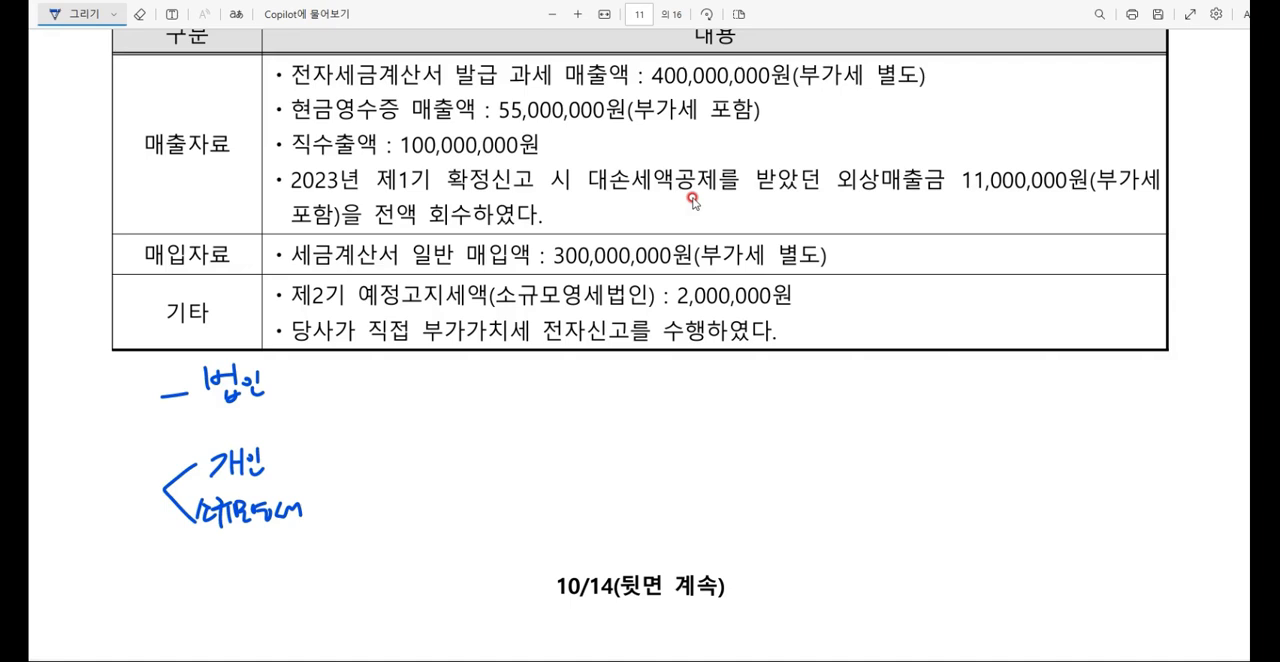
Step: Circle 법인 and write its filing periods 1기 예.확 and 2기 예.확 beside it
left_click_drag(228, 350, 280, 406)
left_click_drag(342, 370, 341, 393)
mouse_move(345, 388)
left_mouse_down()
mouse_move(464, 386)
mouse_move(470, 402)
left_mouse_up()
left_click_drag(544, 380, 582, 404)
mouse_move(596, 376)
left_mouse_down()
mouse_move(620, 396)
mouse_move(668, 392)
left_mouse_up()
left_click_drag(656, 394, 666, 410)
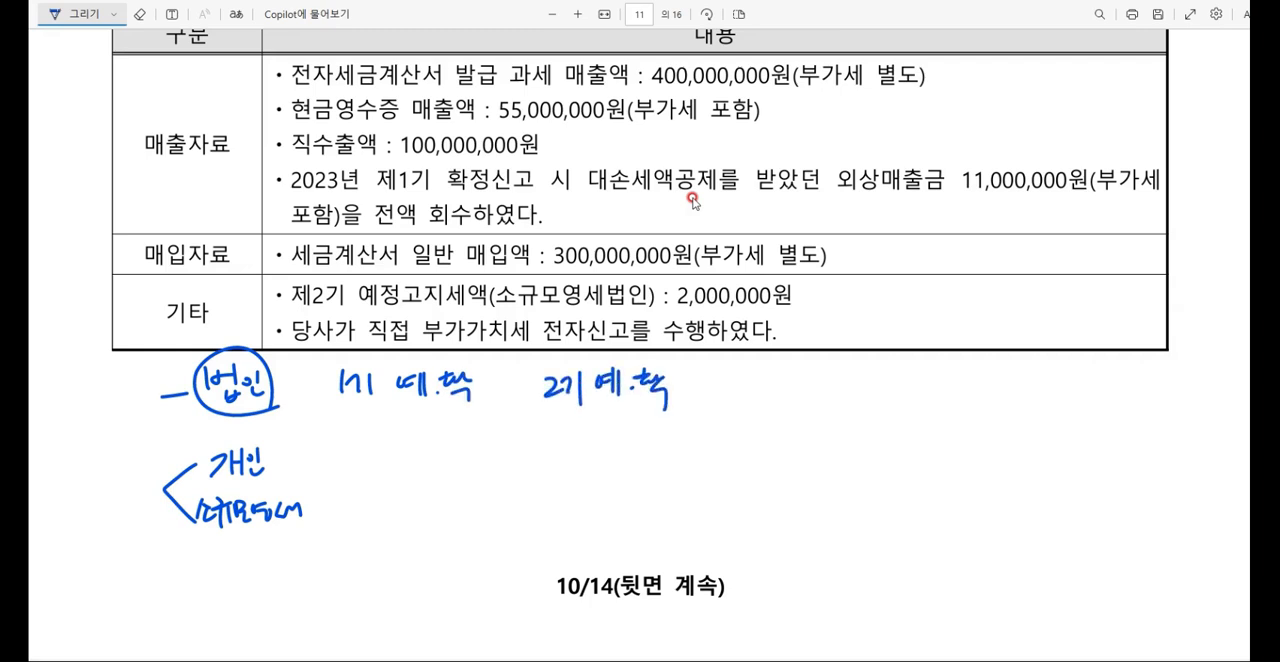
Step: Close the bracket after 개인, underline 소규모영세 with a wavy line and add 법인 after it
mouse_move(310, 459)
left_mouse_down()
mouse_move(340, 487)
mouse_move(317, 508)
left_mouse_up()
left_click_drag(196, 537, 330, 520)
left_click_drag(322, 522, 334, 531)
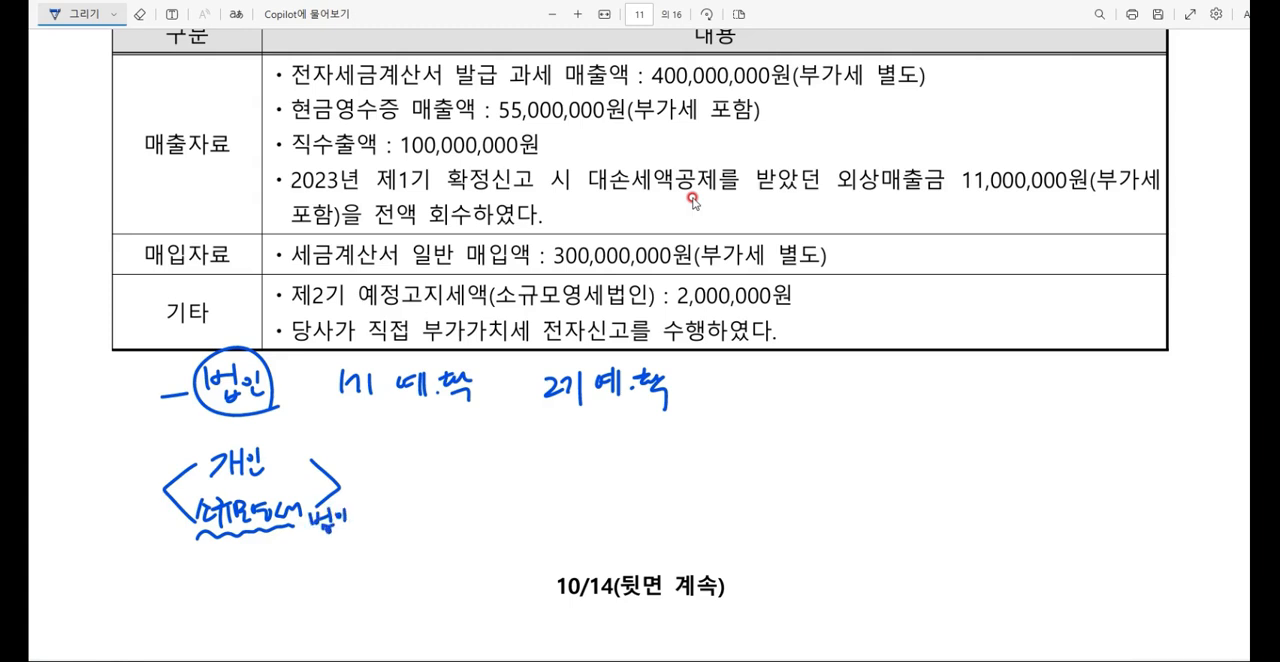
Step: Write the first filing period 1기 확 (1/1~6/30) beside the 개인 and 소규모영세법인 group
mouse_move(436, 455)
left_mouse_down()
mouse_move(434, 489)
mouse_move(455, 480)
left_mouse_up()
mouse_move(465, 455)
left_mouse_down()
mouse_move(466, 486)
mouse_move(504, 455)
mouse_move(518, 492)
left_mouse_up()
mouse_move(554, 456)
left_mouse_down()
mouse_move(556, 482)
mouse_move(568, 464)
left_mouse_up()
left_click_drag(569, 452, 570, 488)
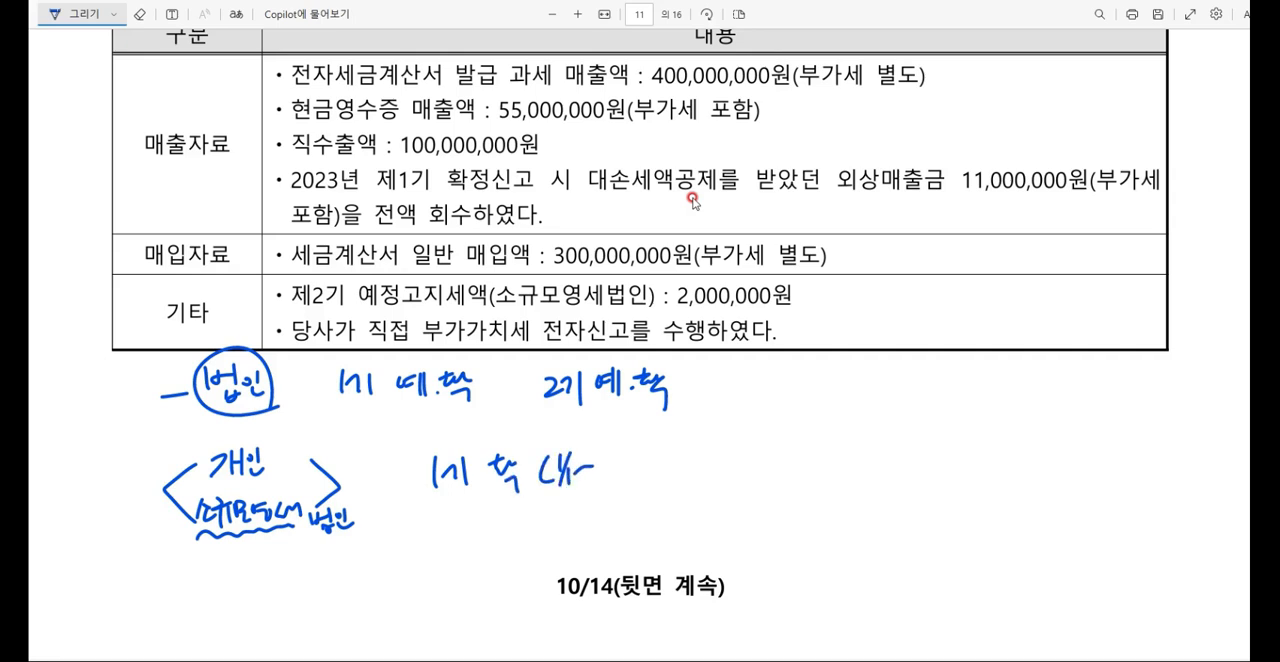
left_click_drag(606, 448, 607, 492)
left_click_drag(612, 476, 634, 484)
left_click_drag(640, 456, 642, 496)
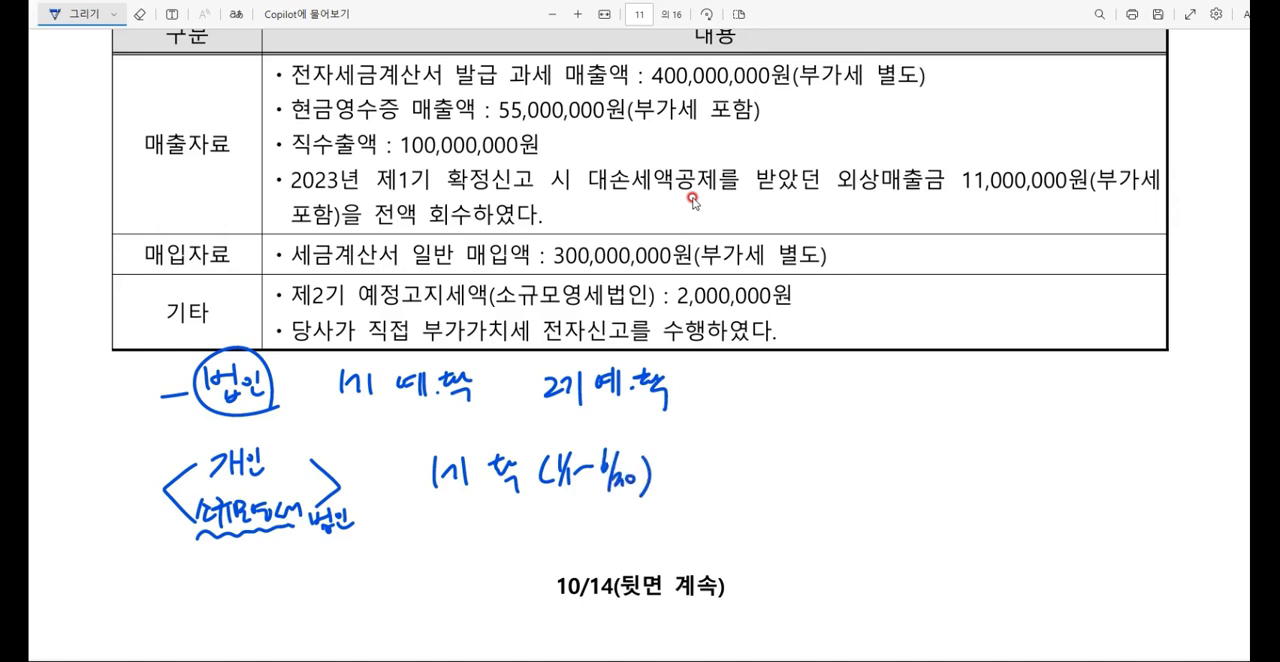
Step: Write the second filing period 2기 확 (7/1~12/31) for the 개인 and 소규모영세법인 group
left_click_drag(754, 462, 760, 480)
mouse_move(769, 457)
left_mouse_down()
mouse_move(762, 482)
mouse_move(800, 492)
left_mouse_up()
mouse_move(836, 454)
left_mouse_down()
mouse_move(830, 488)
mouse_move(854, 478)
left_mouse_up()
mouse_move(864, 474)
left_mouse_down()
mouse_move(866, 492)
mouse_move(900, 466)
mouse_move(936, 466)
left_mouse_up()
mouse_move(932, 462)
left_mouse_down()
mouse_move(922, 490)
mouse_move(938, 490)
left_mouse_up()
left_click_drag(946, 474, 960, 496)
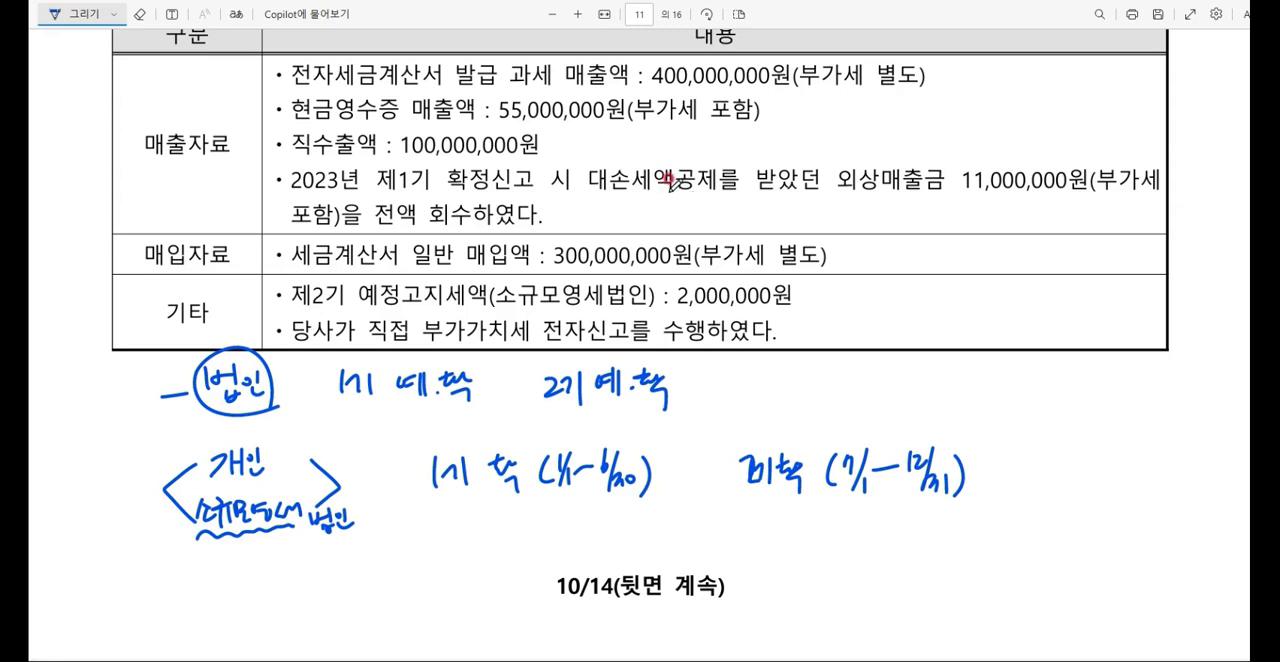
Step: Underline 2024년 제2기 확정 in question [2] and point an arrow from it to an underlined note 7/1~12/31
scroll(692, 200, "up", 4)
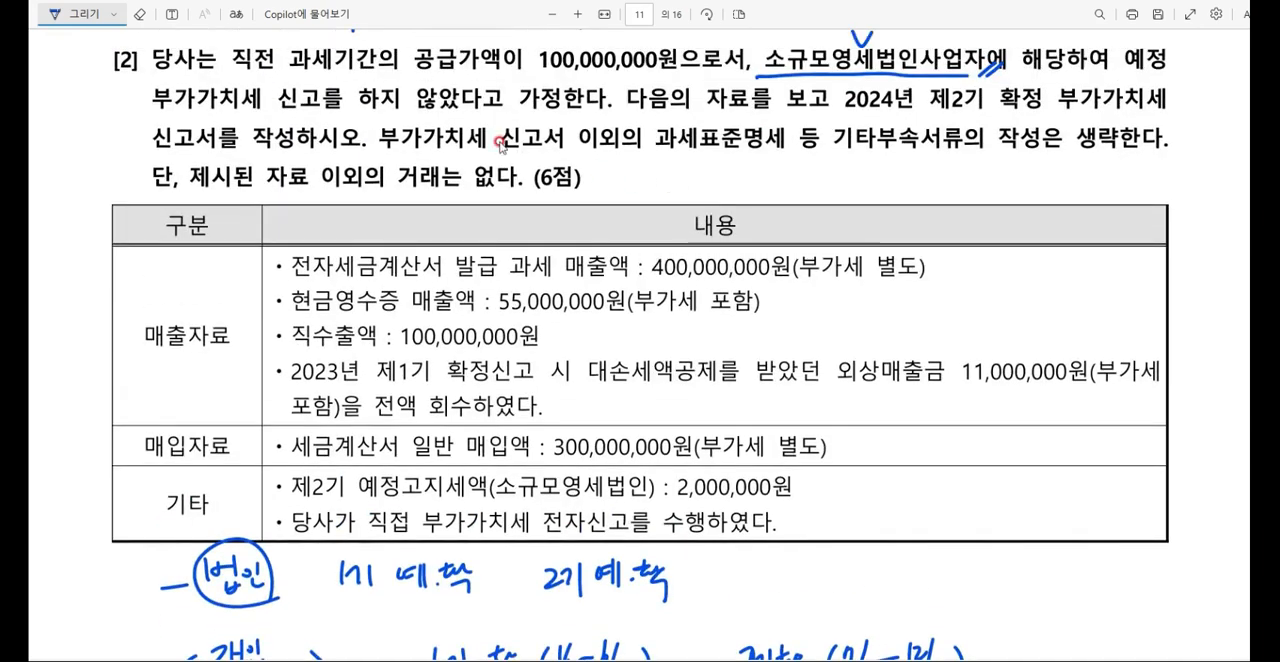
mouse_move(880, 104)
left_mouse_down()
mouse_move(1030, 104)
mouse_move(968, 180)
mouse_move(1036, 178)
left_mouse_up()
mouse_move(1053, 157)
left_mouse_down()
mouse_move(1035, 197)
mouse_move(1052, 198)
left_mouse_up()
mouse_move(1062, 181)
left_mouse_down()
mouse_move(1108, 180)
mouse_move(1116, 196)
mouse_move(1132, 182)
left_mouse_up()
mouse_move(1000, 209)
left_mouse_down()
mouse_move(1124, 193)
mouse_move(1144, 206)
left_mouse_up()
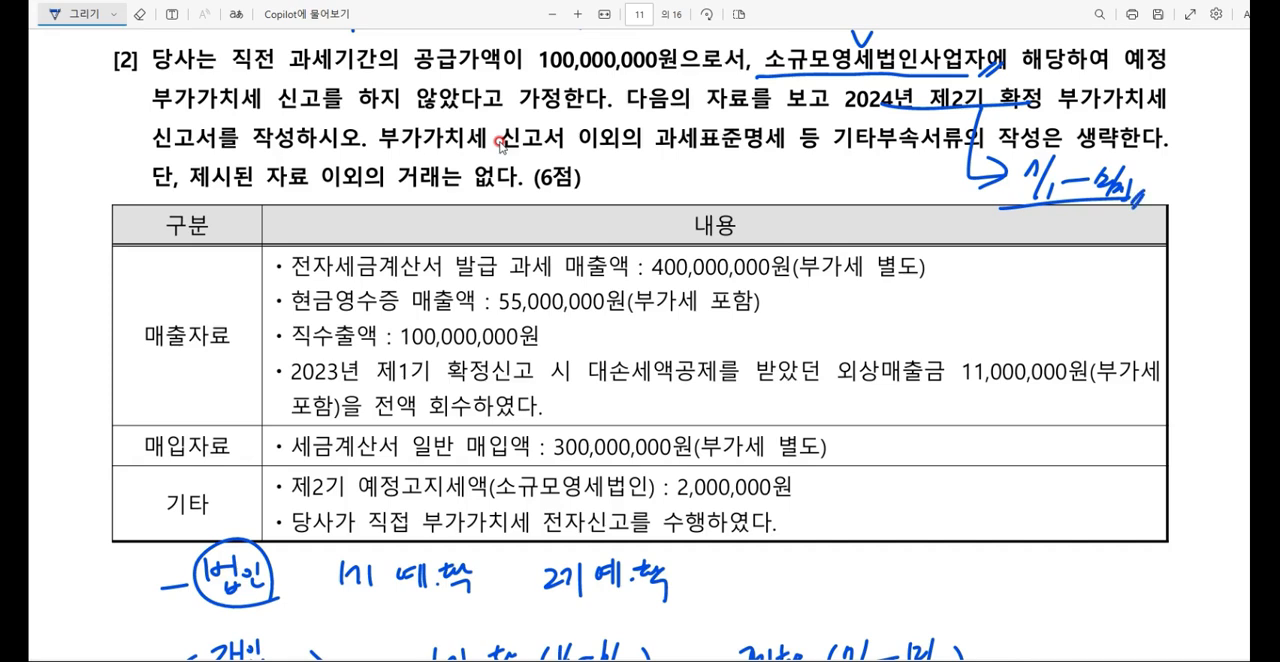
Step: Draw an arrow from the handwritten 소규모영세법인 and write 직전연도 공급가액 after it
scroll(470, 180, "down", 2)
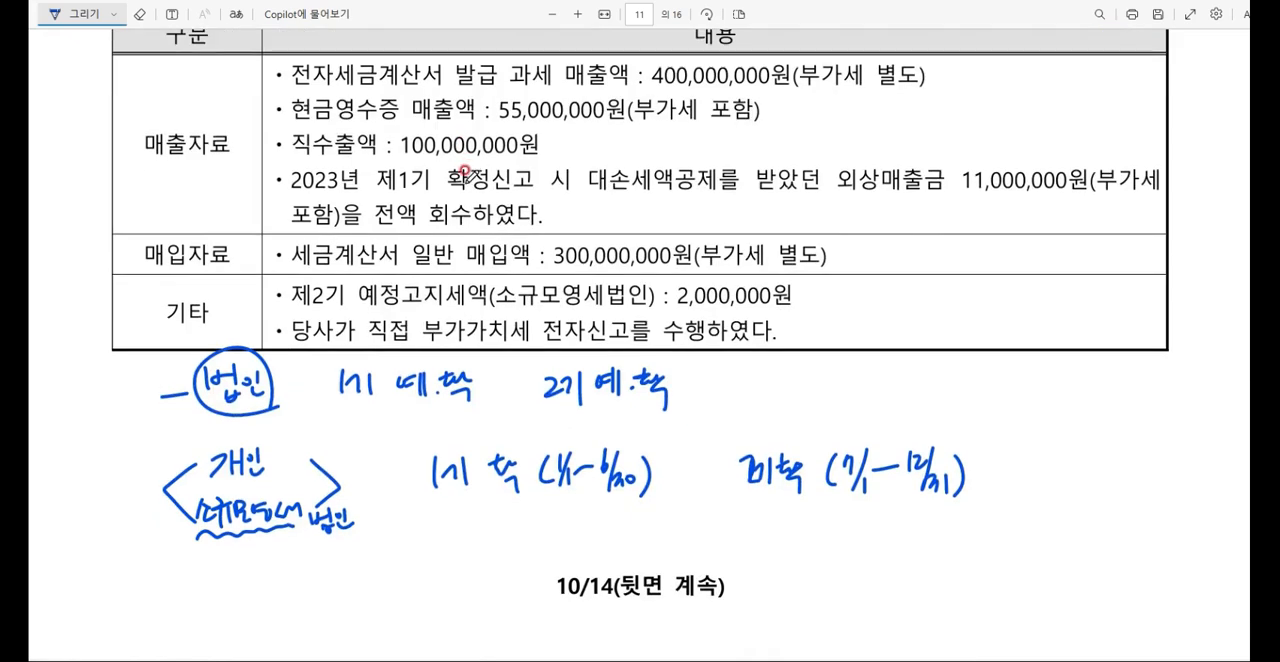
left_click_drag(244, 541, 276, 578)
mouse_move(301, 552)
left_mouse_down()
mouse_move(326, 578)
mouse_move(380, 558)
left_mouse_up()
left_click_drag(372, 562, 431, 556)
mouse_move(421, 557)
left_mouse_down()
mouse_move(456, 550)
mouse_move(461, 564)
mouse_move(475, 552)
left_mouse_up()
mouse_move(476, 531)
left_mouse_down()
mouse_move(478, 551)
mouse_move(504, 546)
left_mouse_up()
left_click_drag(497, 548, 509, 563)
Step: Add the 1억 5천만원 threshold below the handwritten 직전연도 공급가액
left_click_drag(324, 594, 328, 622)
left_click_drag(339, 600, 344, 611)
mouse_move(340, 597)
left_mouse_down()
mouse_move(361, 600)
mouse_move(363, 622)
left_mouse_up()
mouse_move(402, 580)
left_mouse_down()
mouse_move(410, 606)
mouse_move(430, 592)
mouse_move(476, 600)
left_mouse_up()
left_click_drag(480, 572, 490, 588)
left_click_drag(486, 578, 512, 588)
left_click_drag(520, 566, 524, 584)
left_click_drag(516, 574, 540, 590)
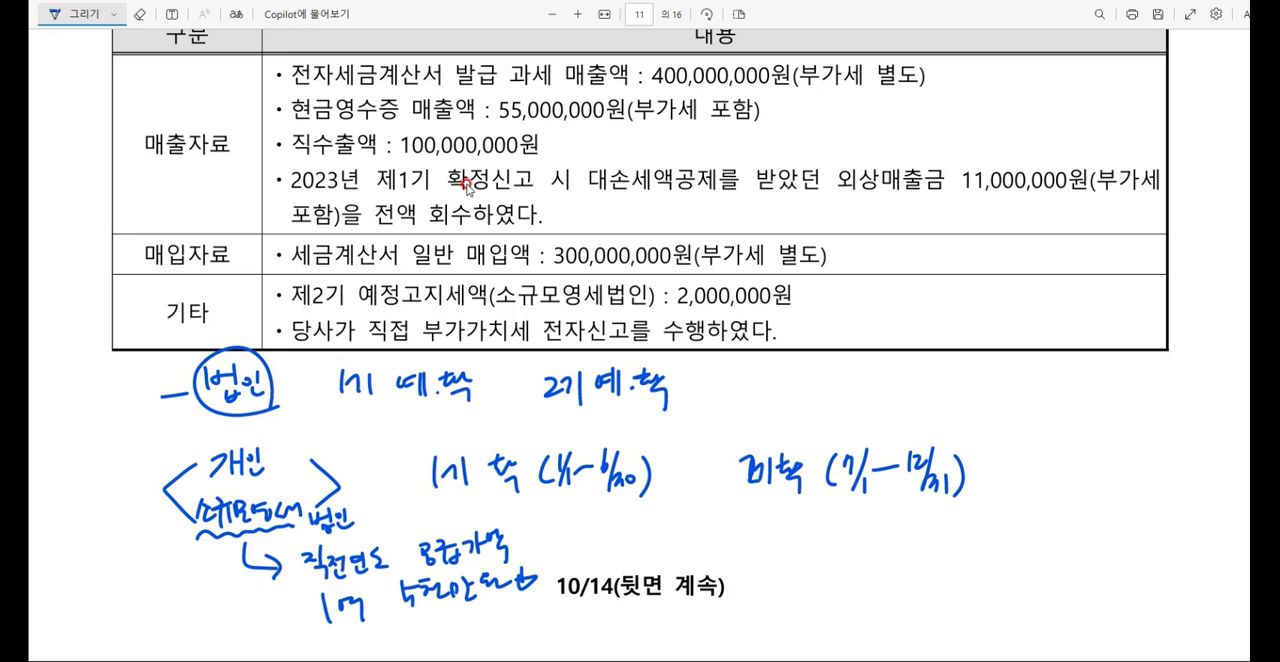
Step: Switch to 케이렙 and open 부가가치세신고서 for 2024년 7월 1일 to 12월 31일
scroll(768, 245, "up", 3)
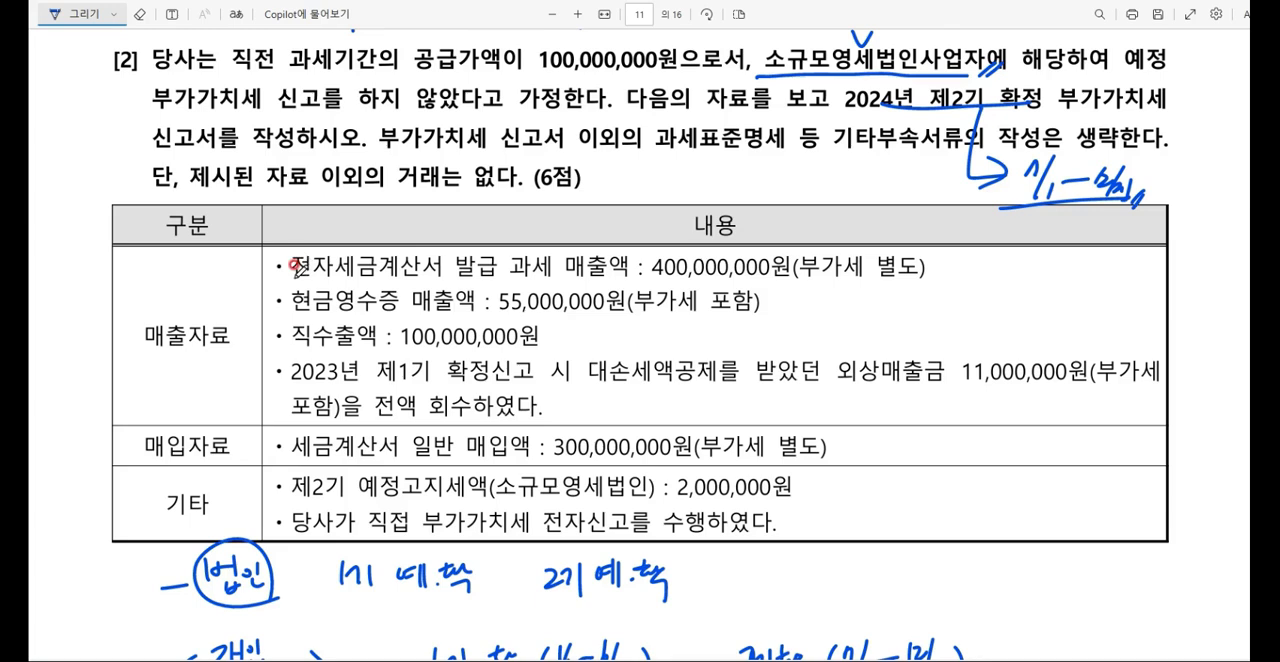
key("alt+Tab")
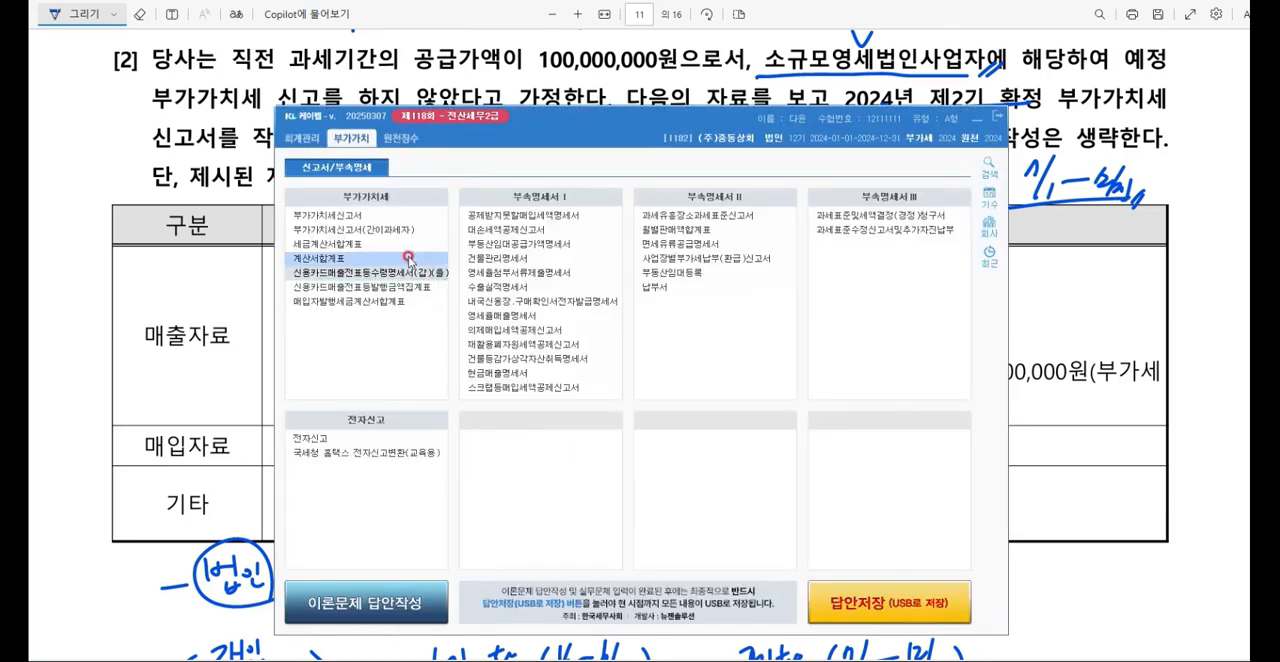
left_click(354, 217)
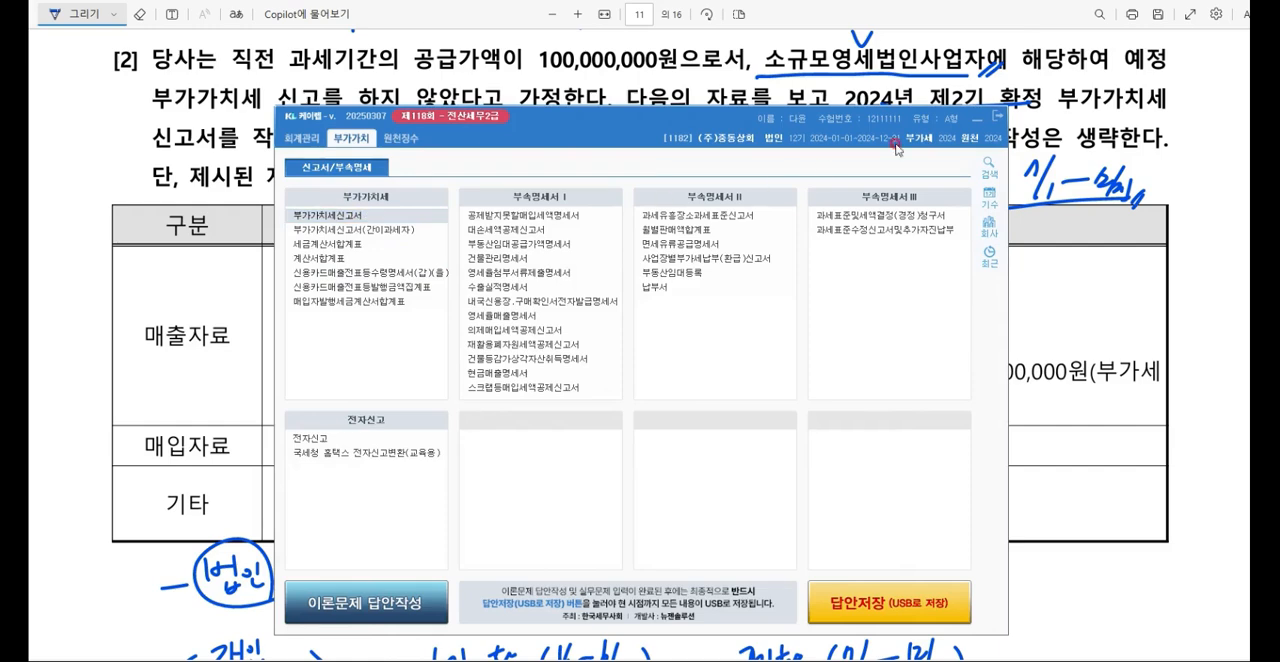
left_click(977, 119)
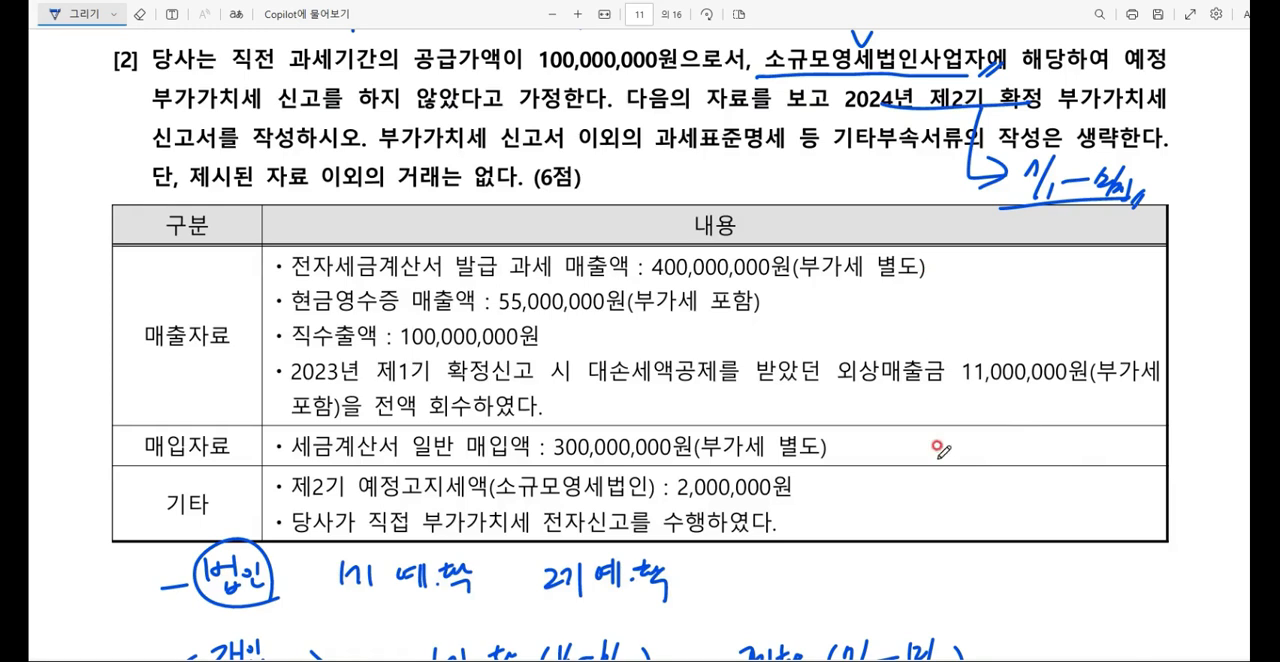
type("7")
key("Return")
key("Return")
type("12")
key("Return")
key("Return")
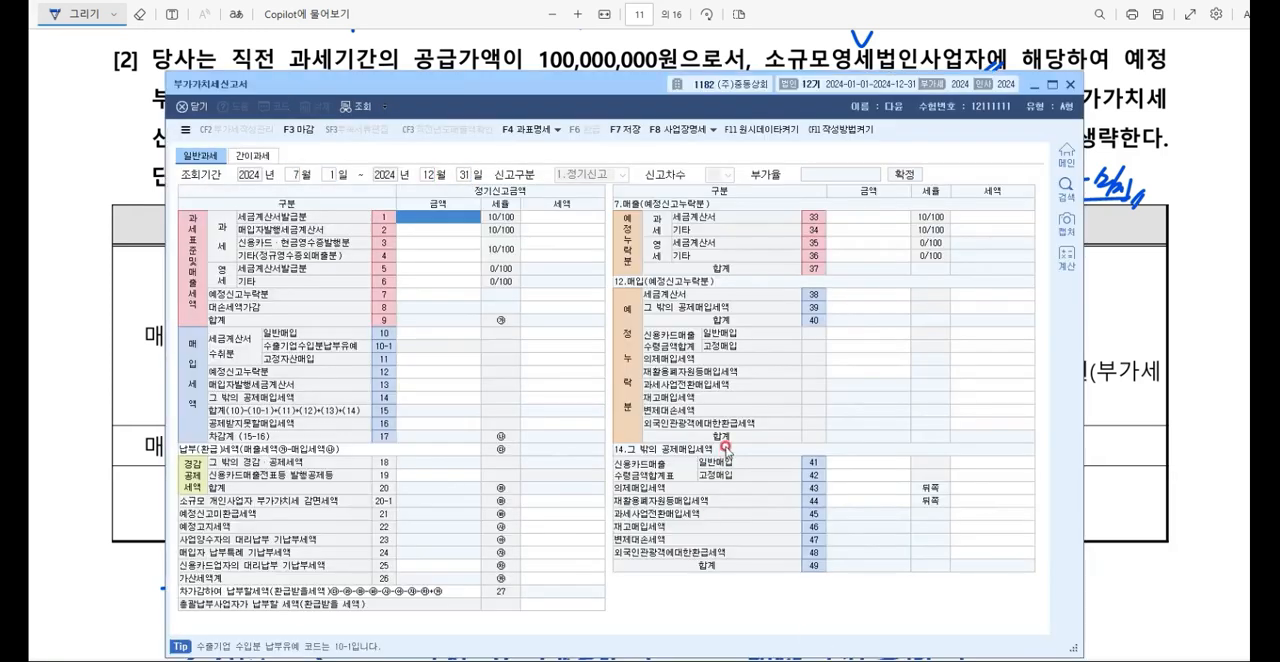
Step: Place the 부가가치세신고서 below the exam's 매출자료 and set the 과세 세금계산서발급분 금액 to 400,000,000
left_click_drag(572, 89, 550, 258)
scroll(620, 176, "down", 3)
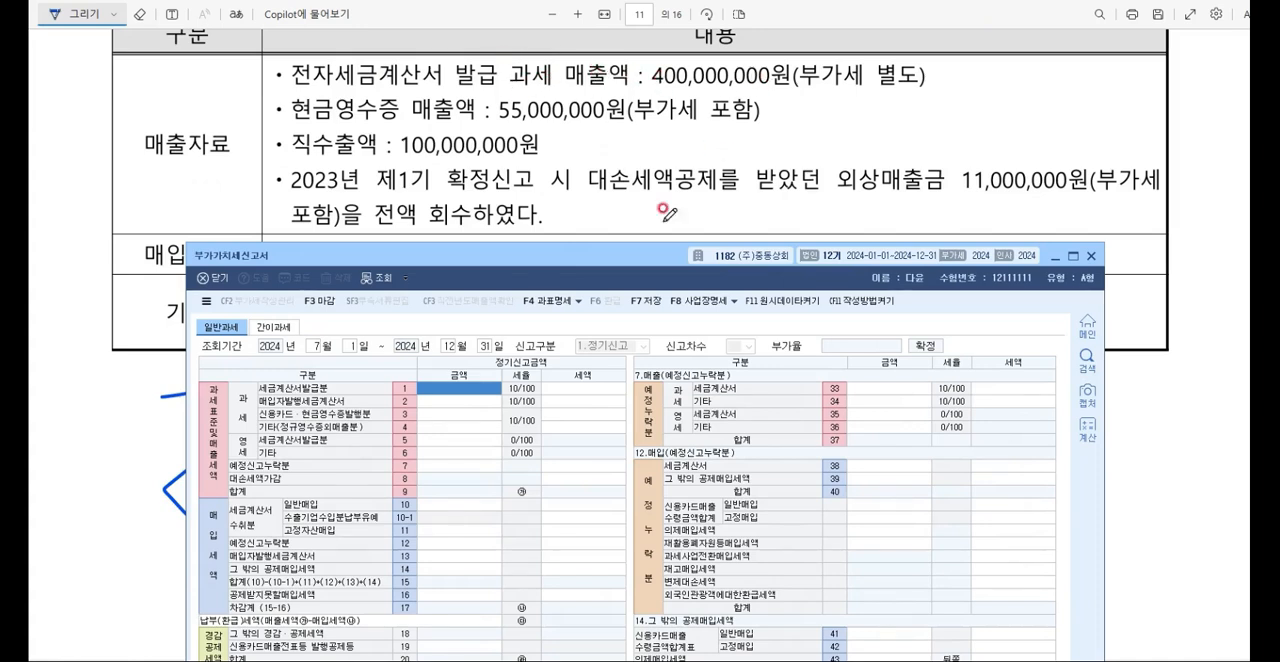
type("400000000")
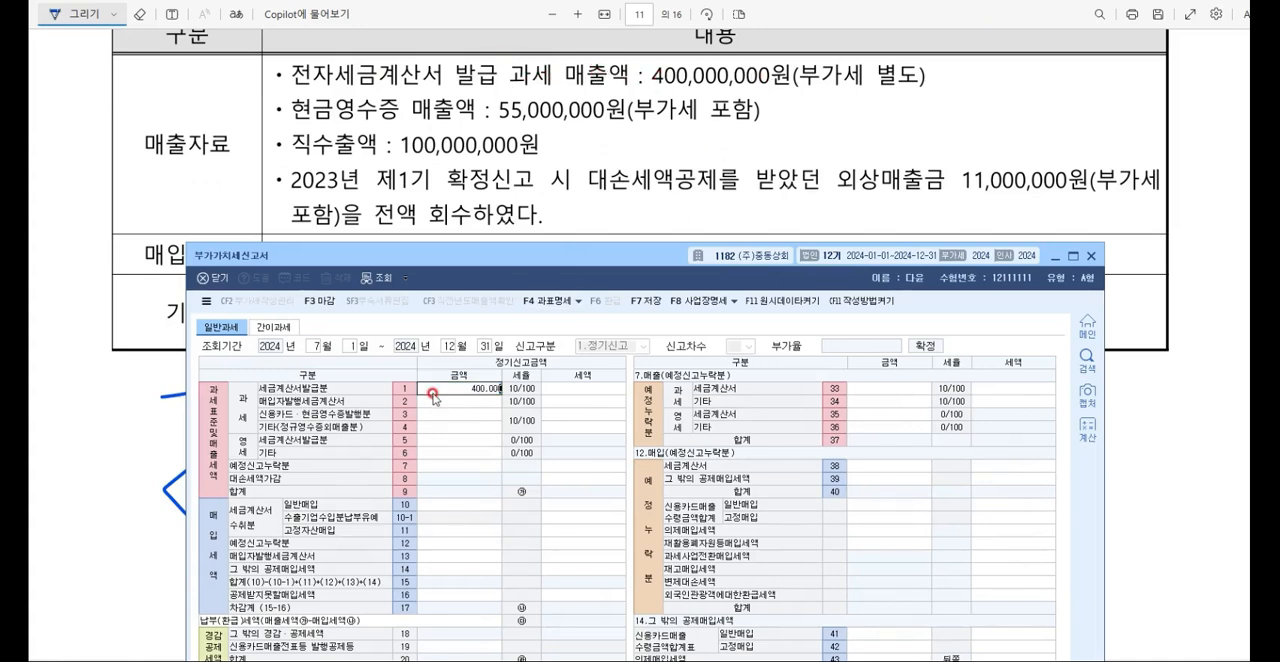
key("Return")
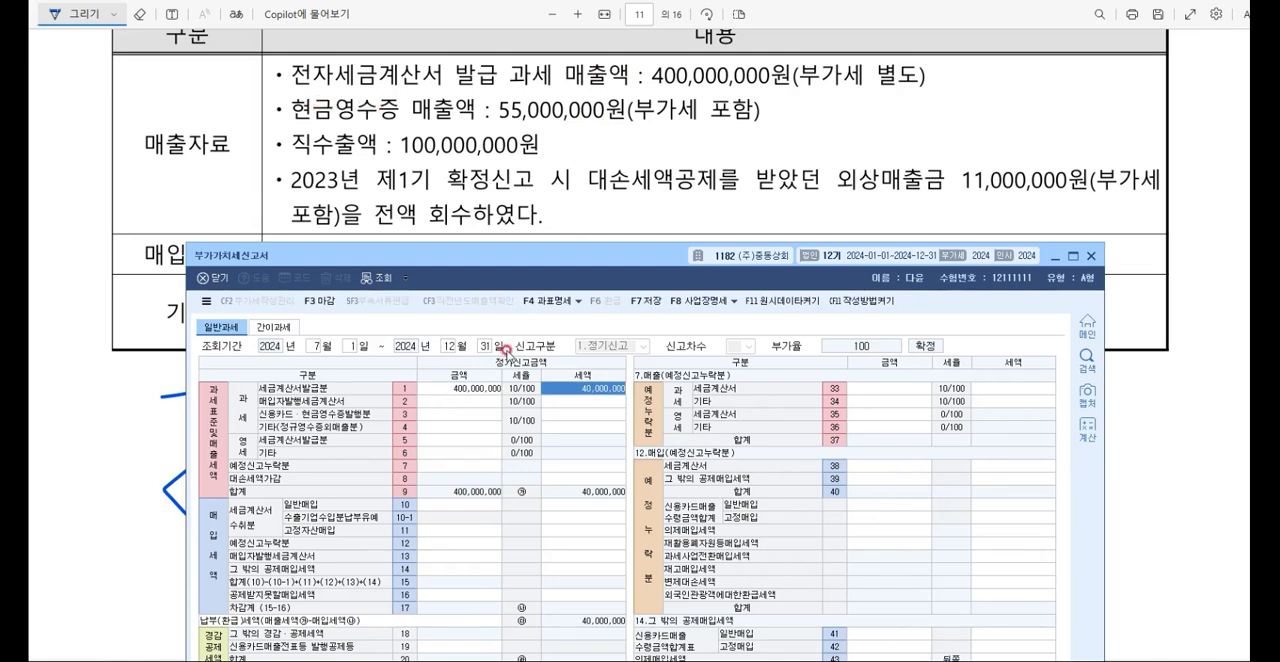
Step: Set the 과세 신용카드·현금영수증발행분 금액 to 50,000,000 and the 영세 기타 금액 to 100,000,000
left_click(440, 413)
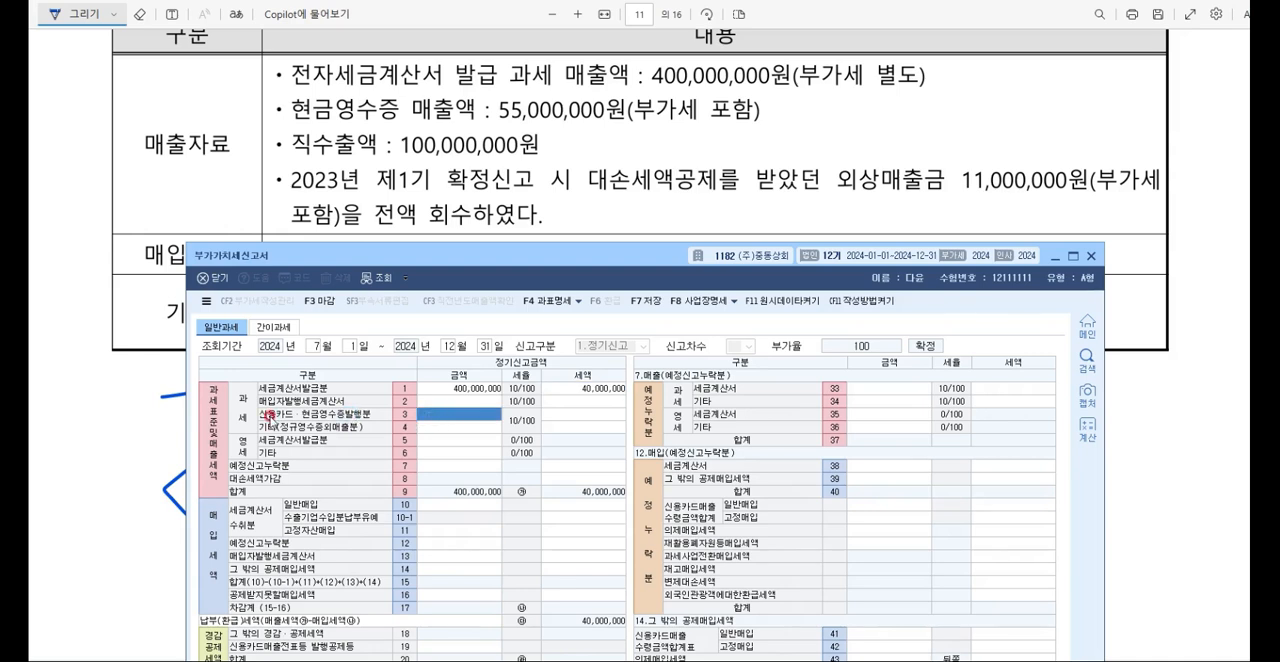
left_click(445, 414)
type("50000000")
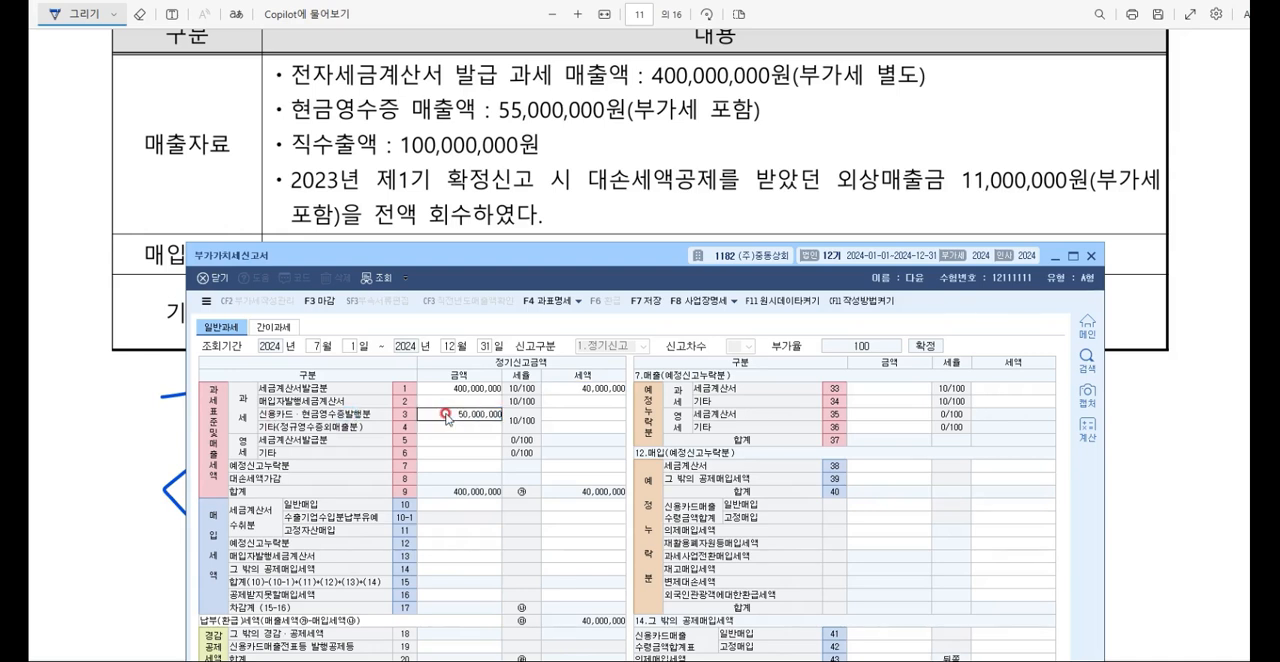
key("Return")
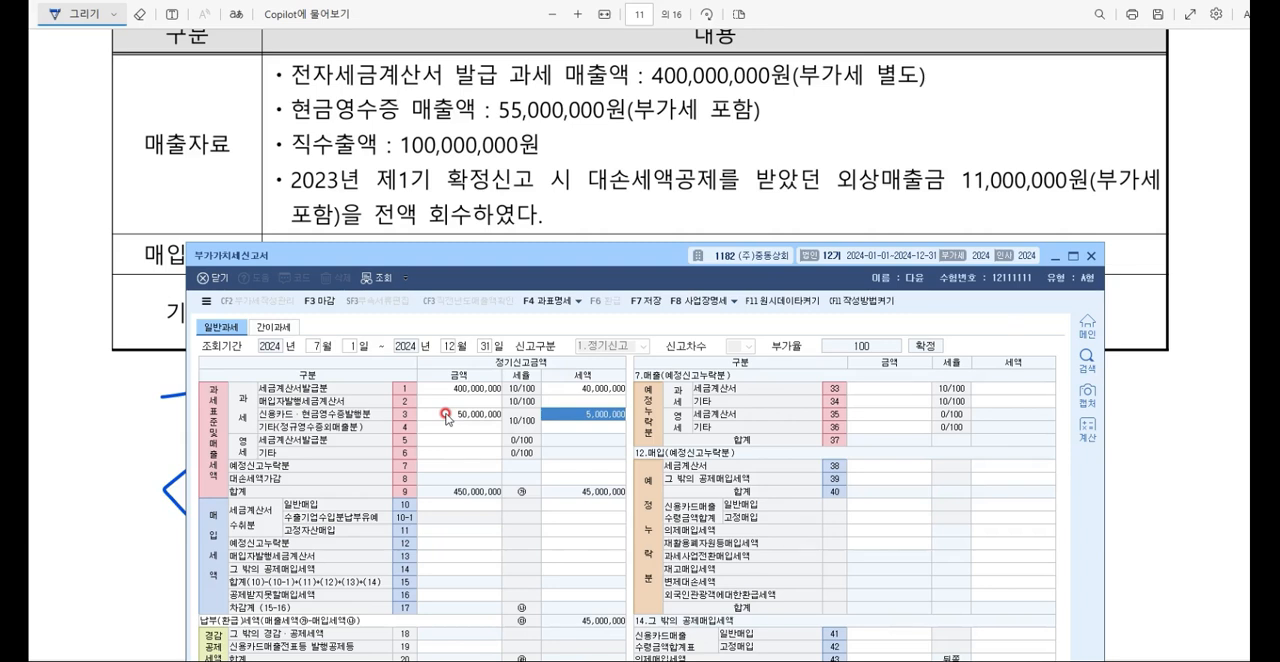
left_click(418, 453)
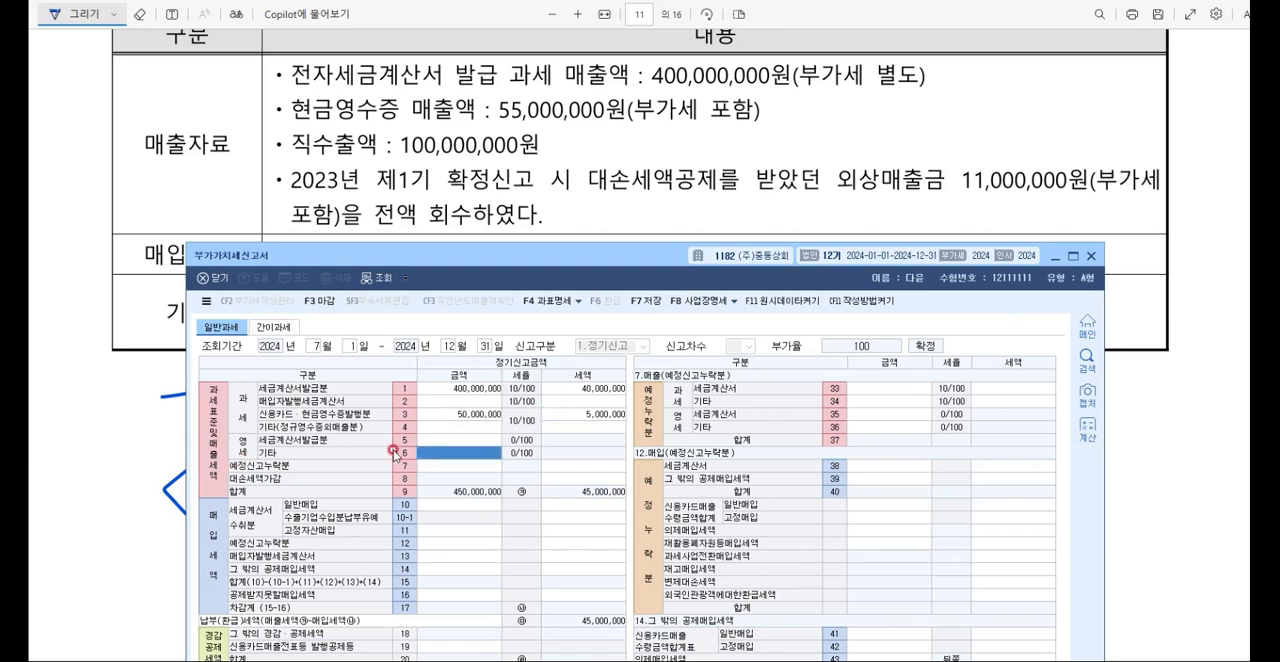
type("100000000")
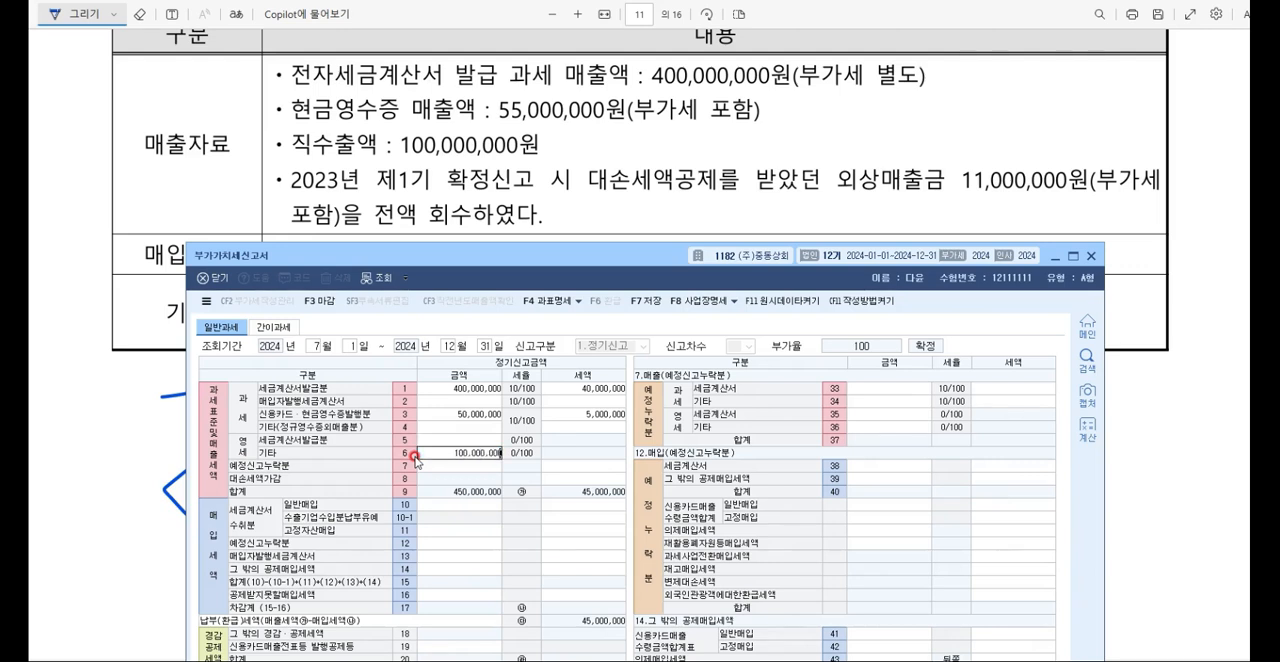
key("Return")
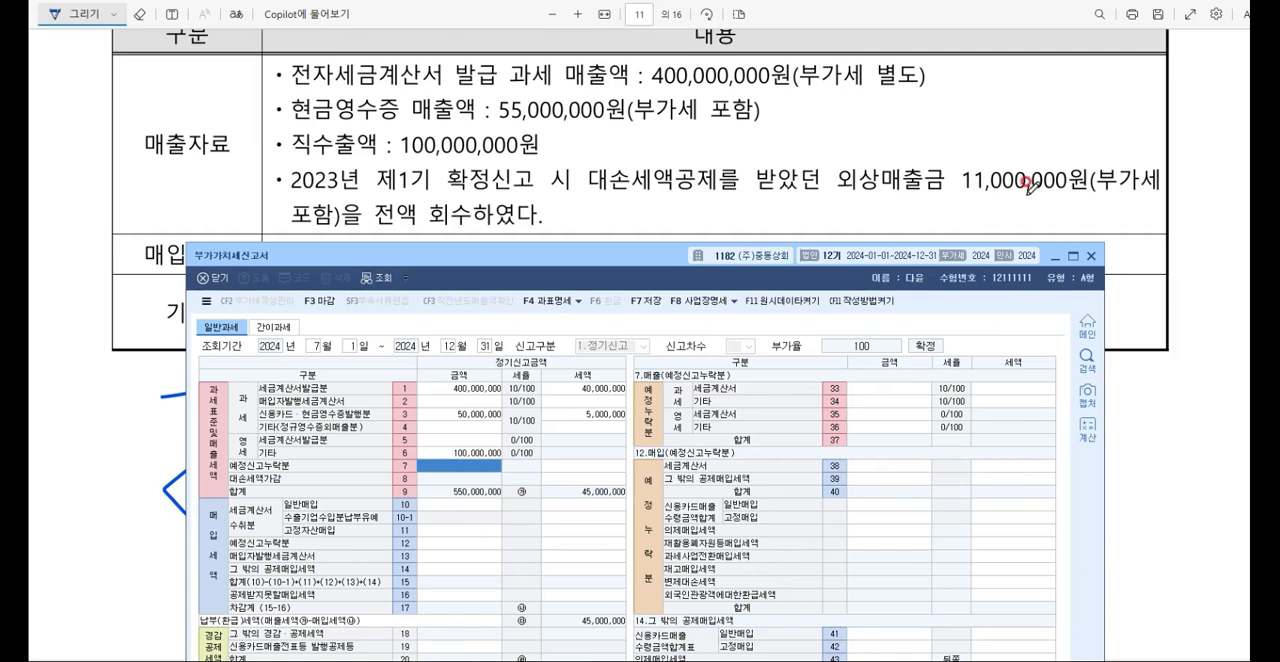
Step: Set the 대손세액가감 세액 to 1,000,000 for the recovered receivable
left_click(599, 477)
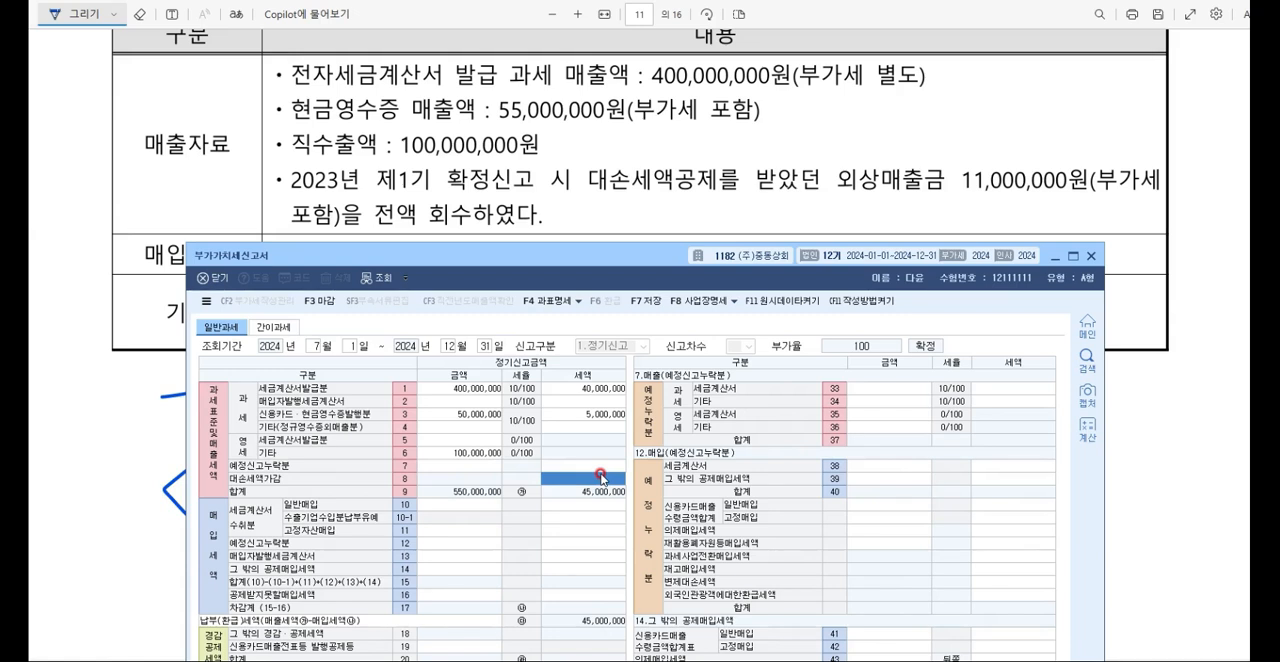
left_click(601, 478)
type("1,000")
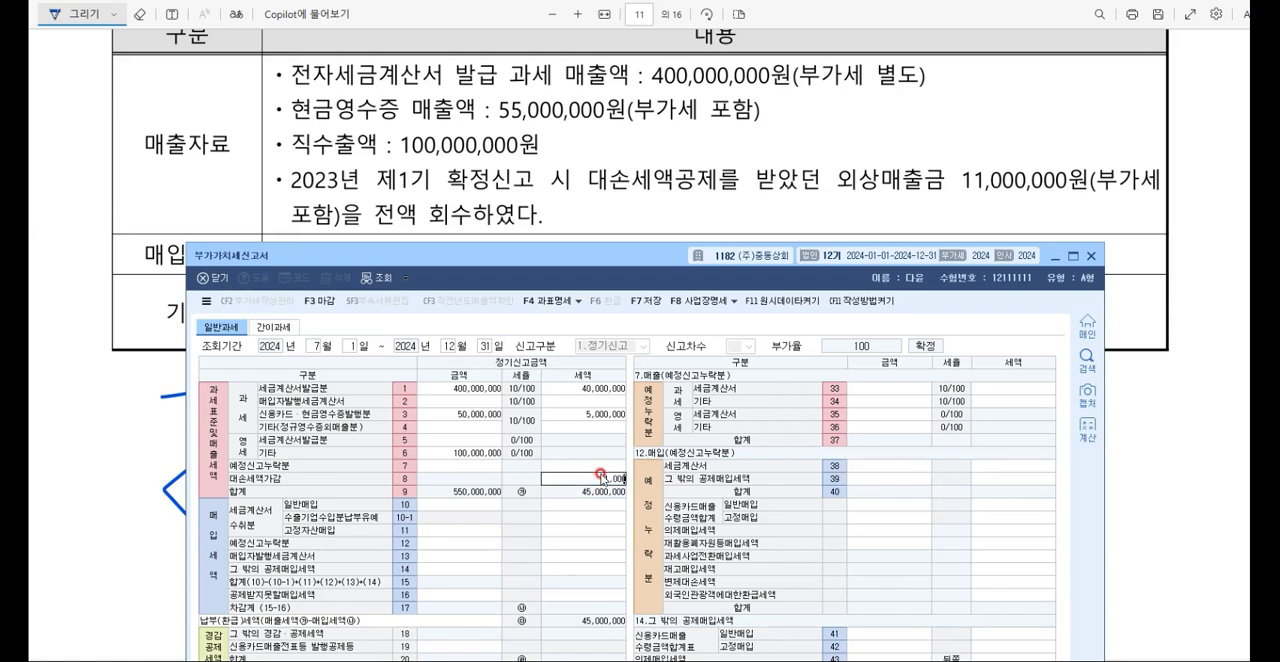
type(",000")
key("Return")
left_click(600, 477)
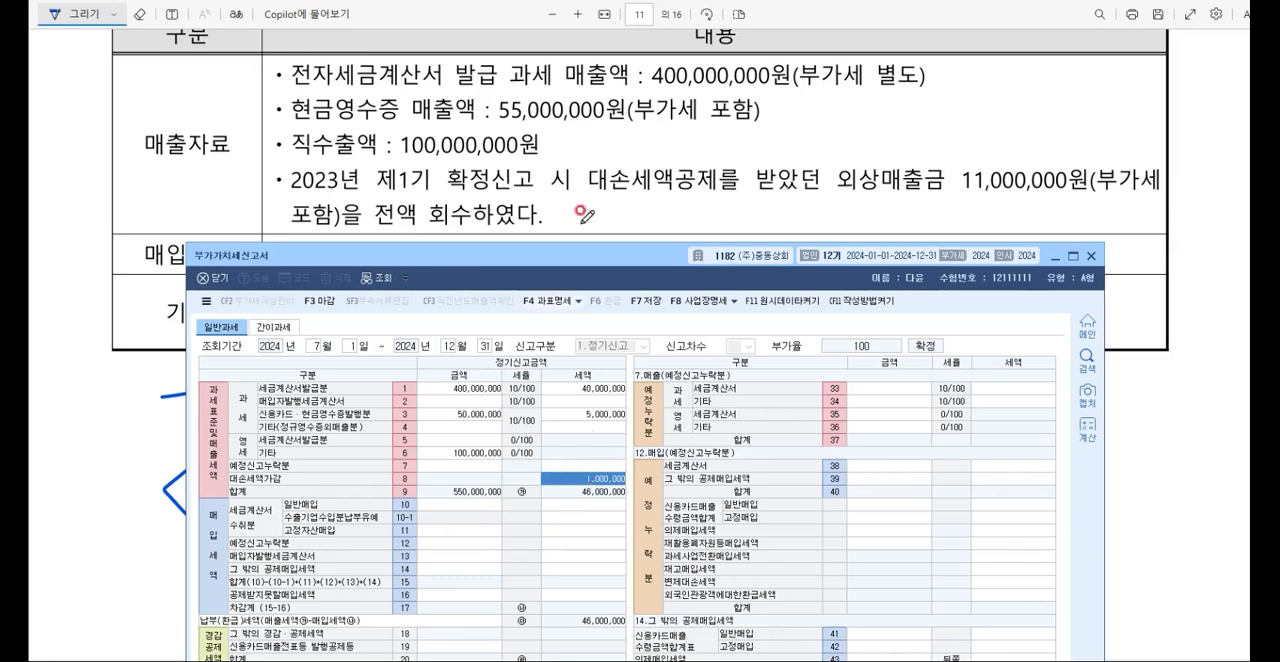
Step: Place the 부가가치세신고서 below the exam's 매입자료 and set the 세금계산서수취분 일반매입 금액 to 300,000,000
scroll(580, 170, "down", 2)
left_click_drag(501, 258, 519, 203)
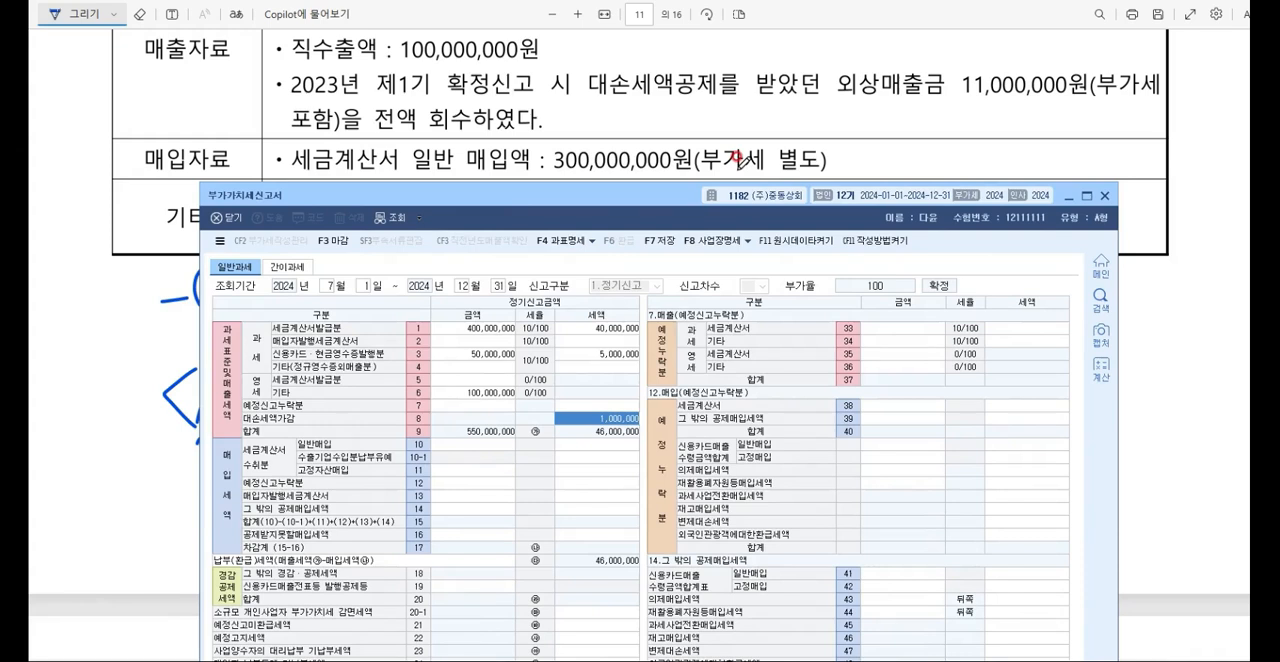
left_click(477, 444)
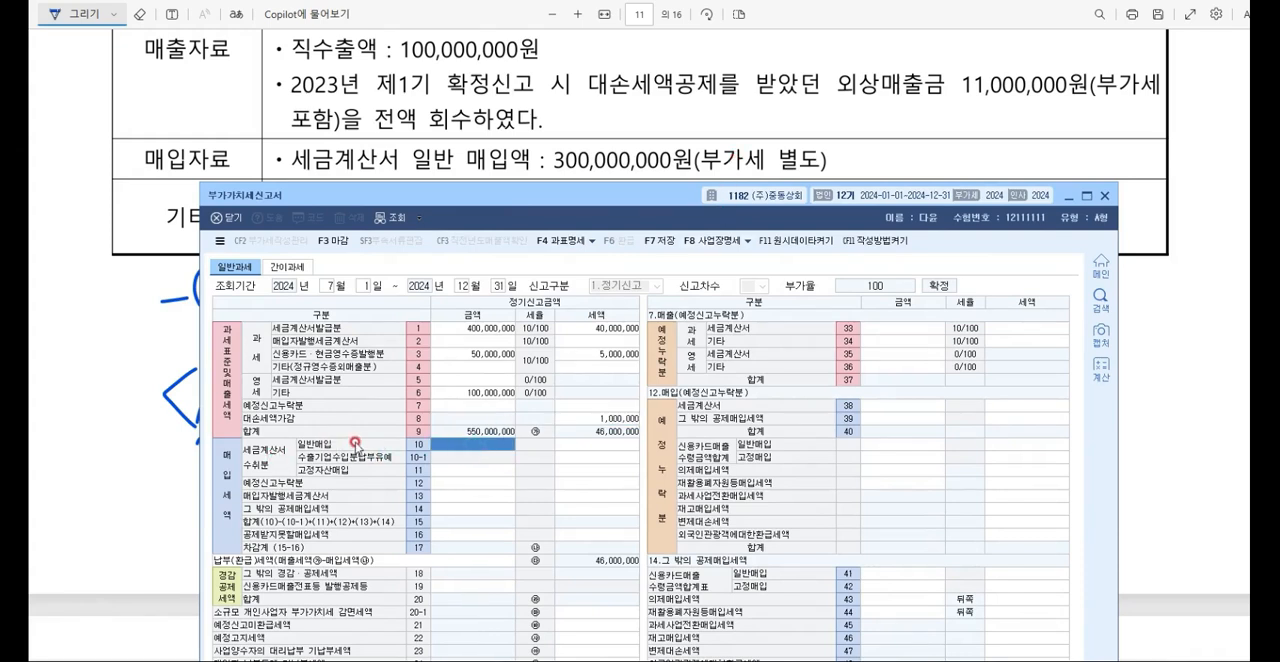
type("300000000")
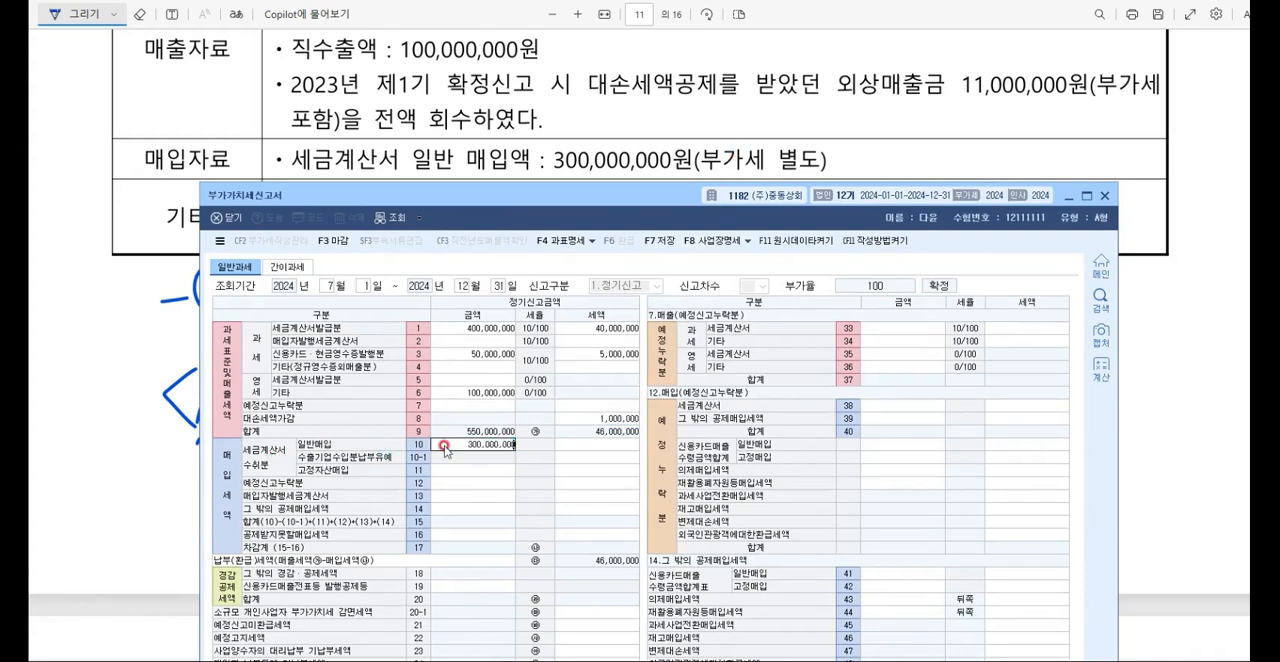
key("Return")
key("Return")
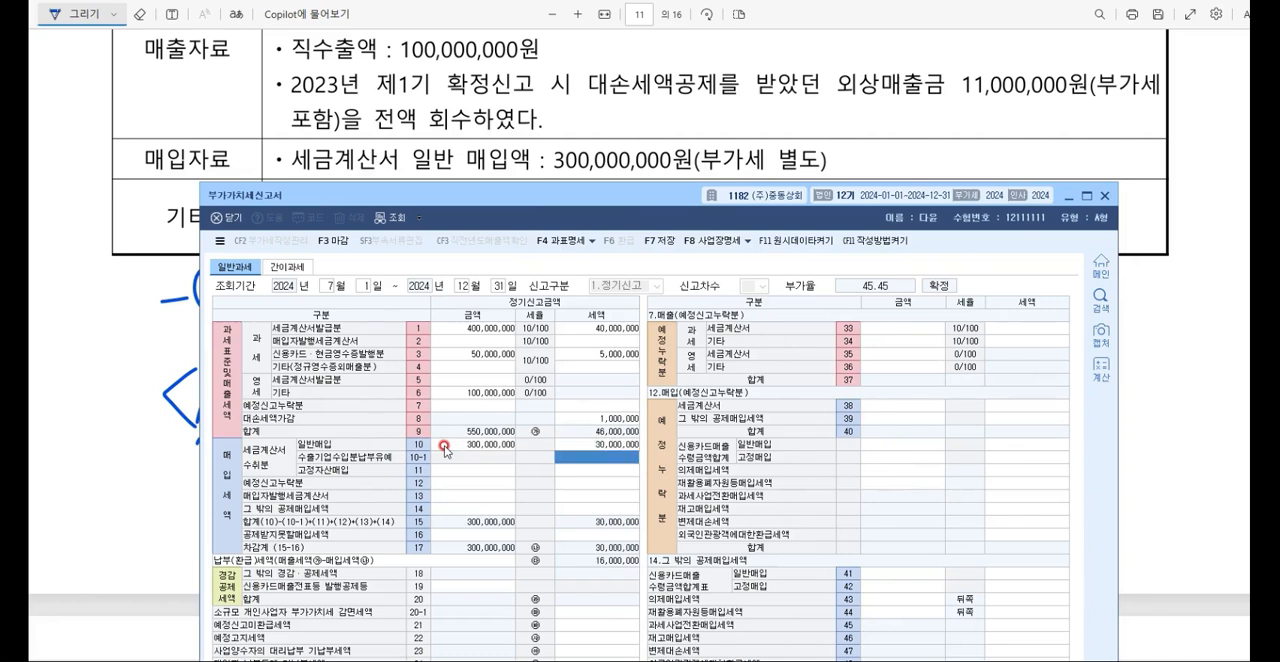
Step: Bring row 22 of the 부가가치세신고서 into view and set the 예정고지세액 to 2,000,000
scroll(566, 108, "down", 2)
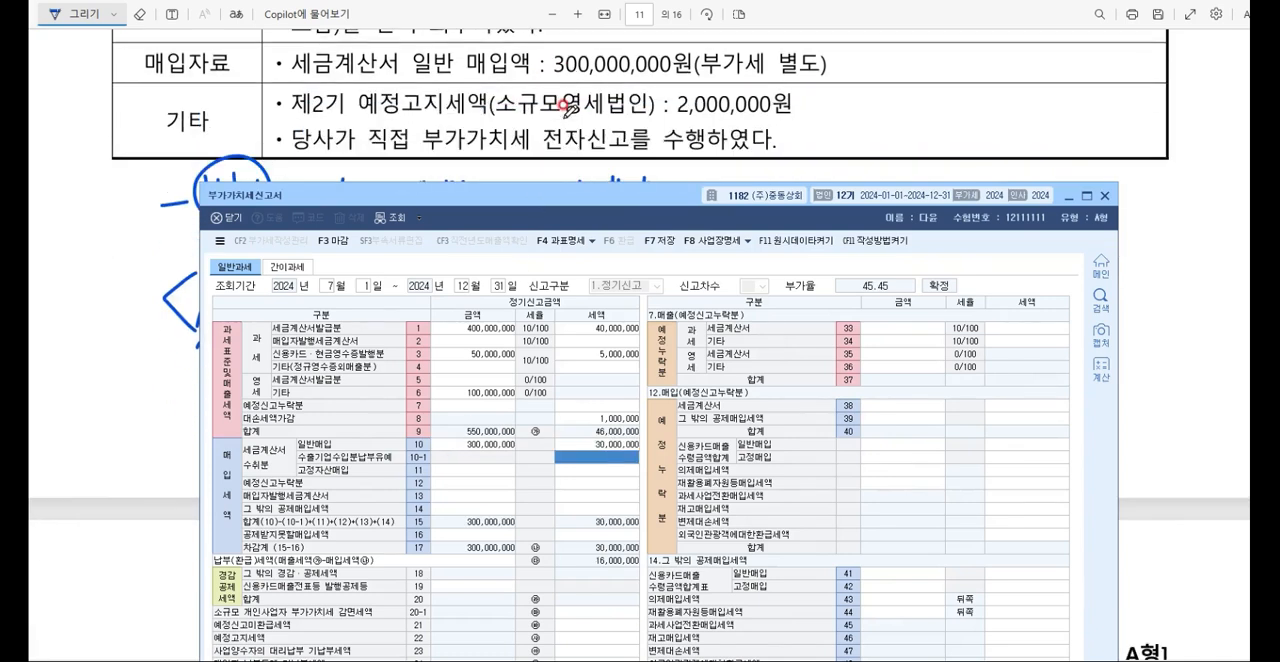
left_click_drag(522, 180, 520, 156)
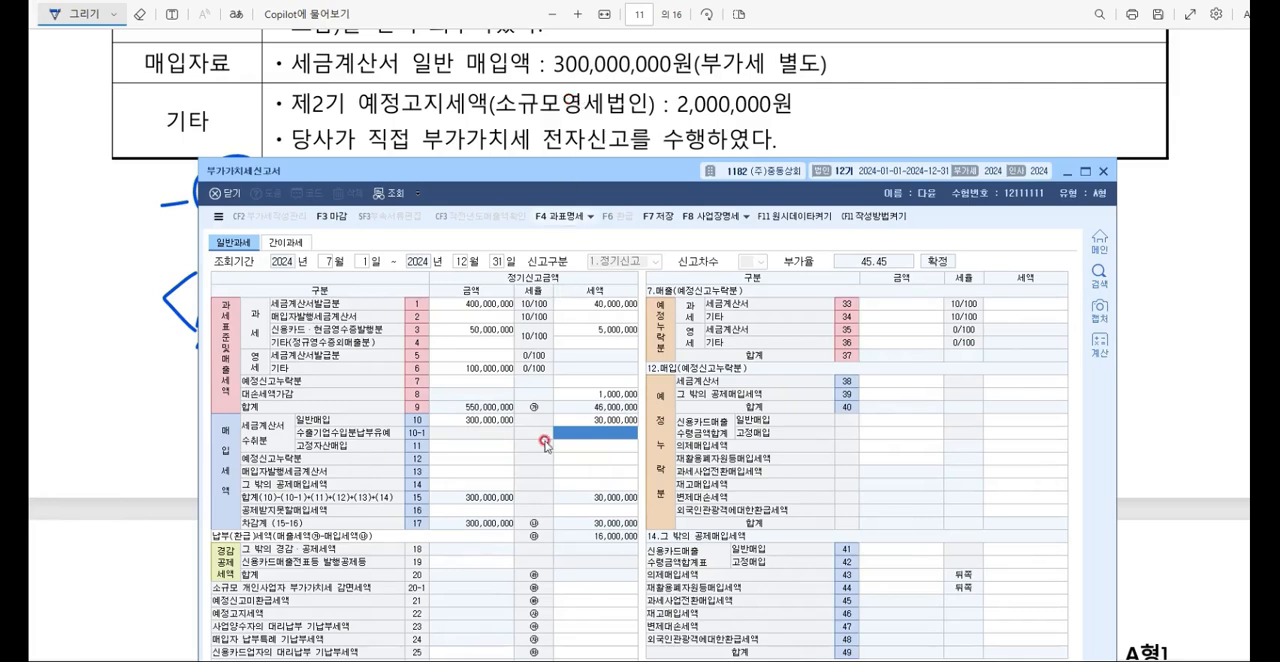
left_click_drag(560, 156, 560, 108)
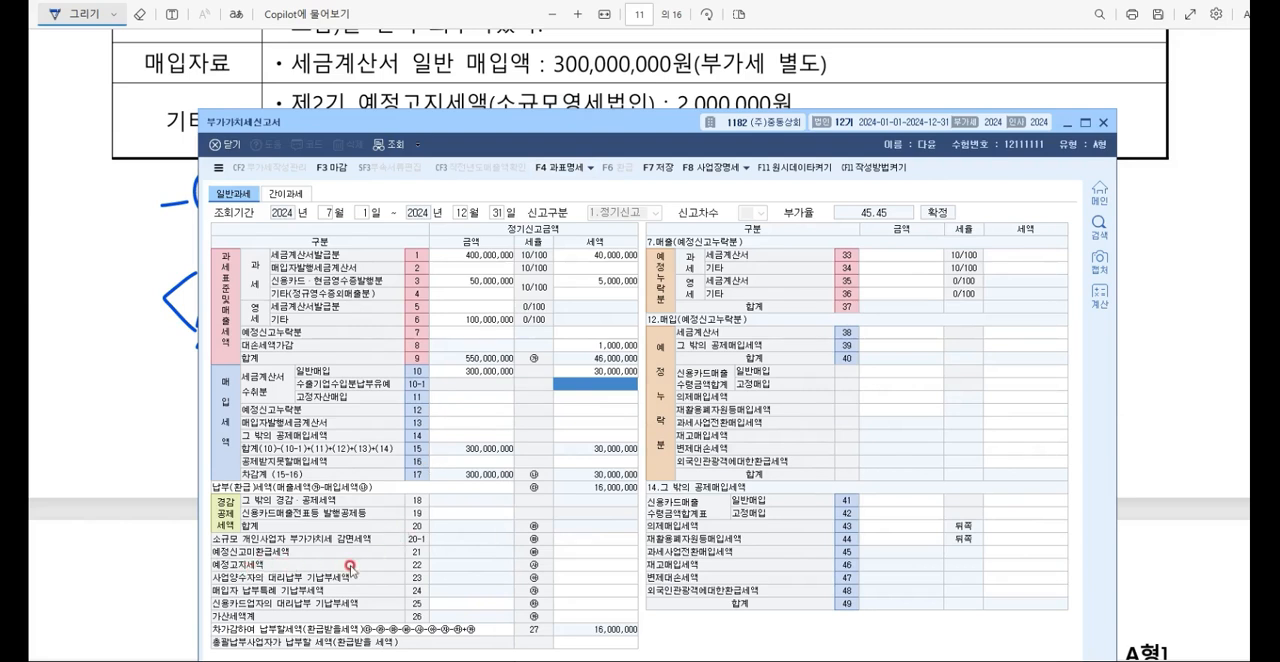
left_click(586, 567)
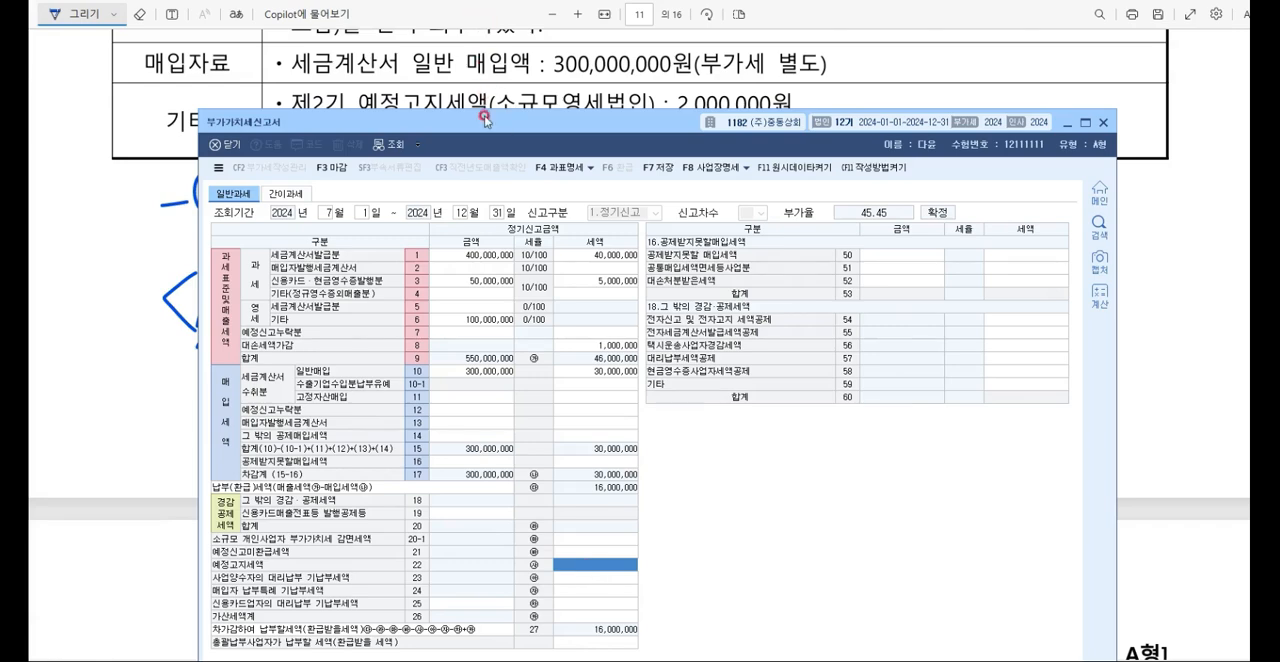
left_click_drag(488, 122, 488, 141)
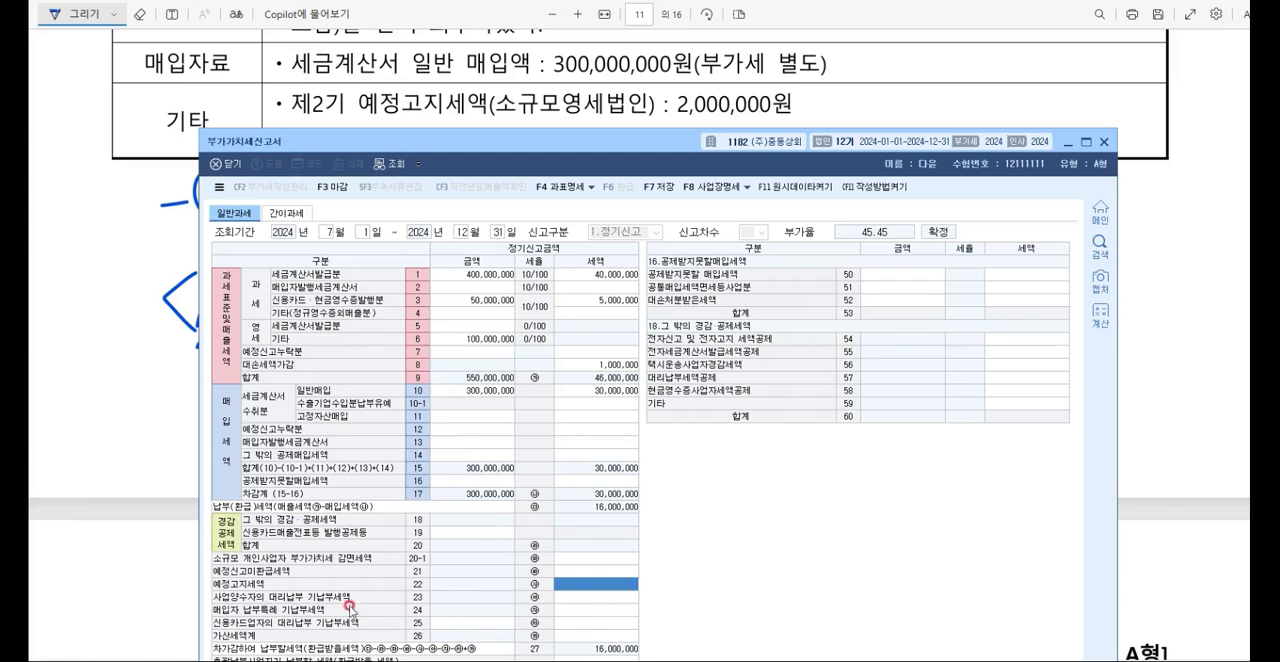
type("2000000")
key("Return")
left_click(586, 584)
Step: Set the 전자신고 및 전자고지 세액공제 세액 to 10,000 under 그 밖의 경감·공제세액
scroll(640, 95, "up", 2)
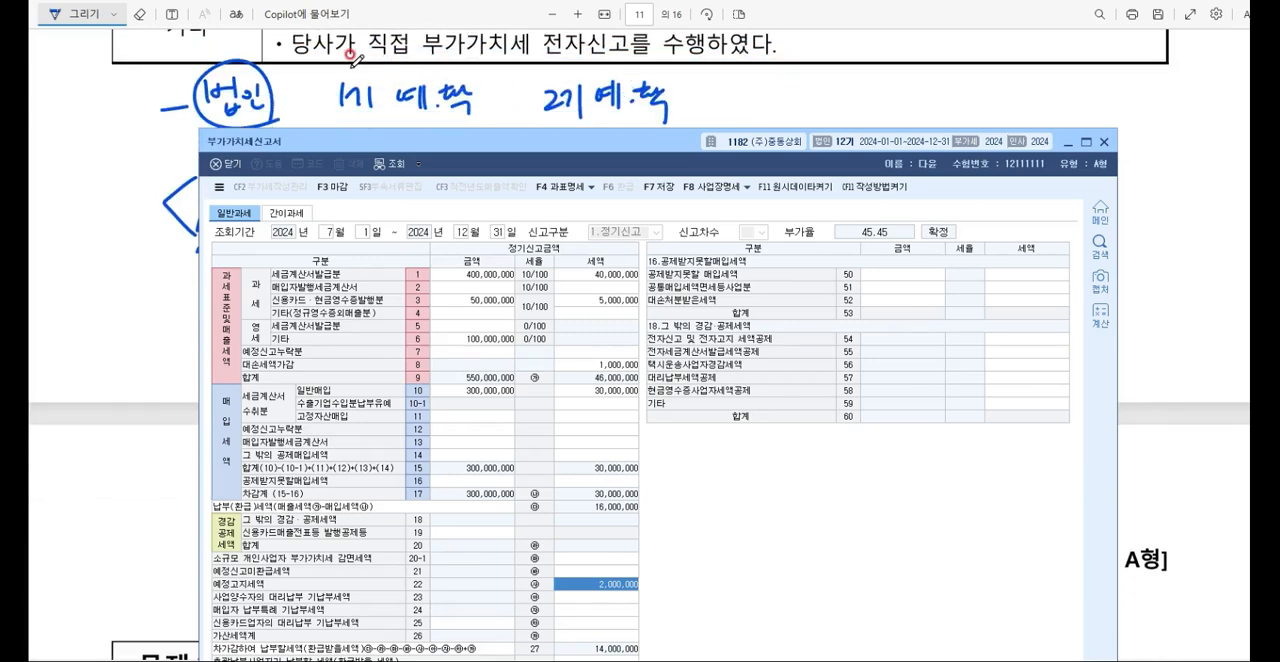
left_click_drag(500, 148, 499, 83)
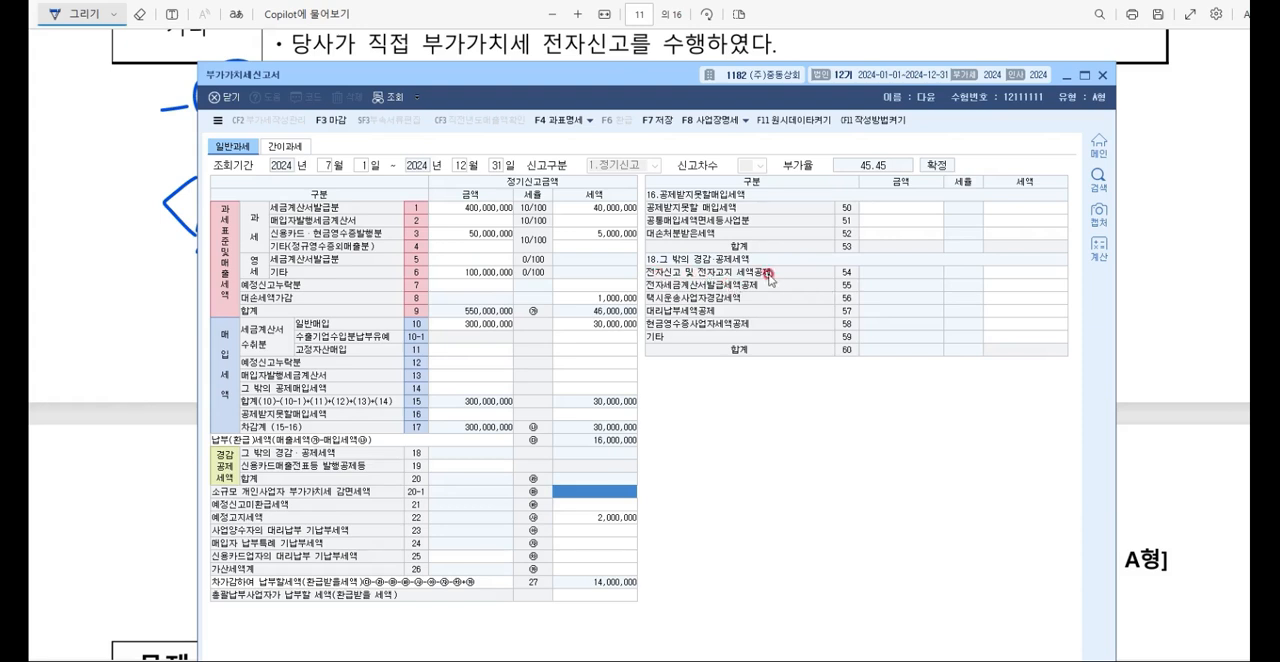
left_click(1004, 273)
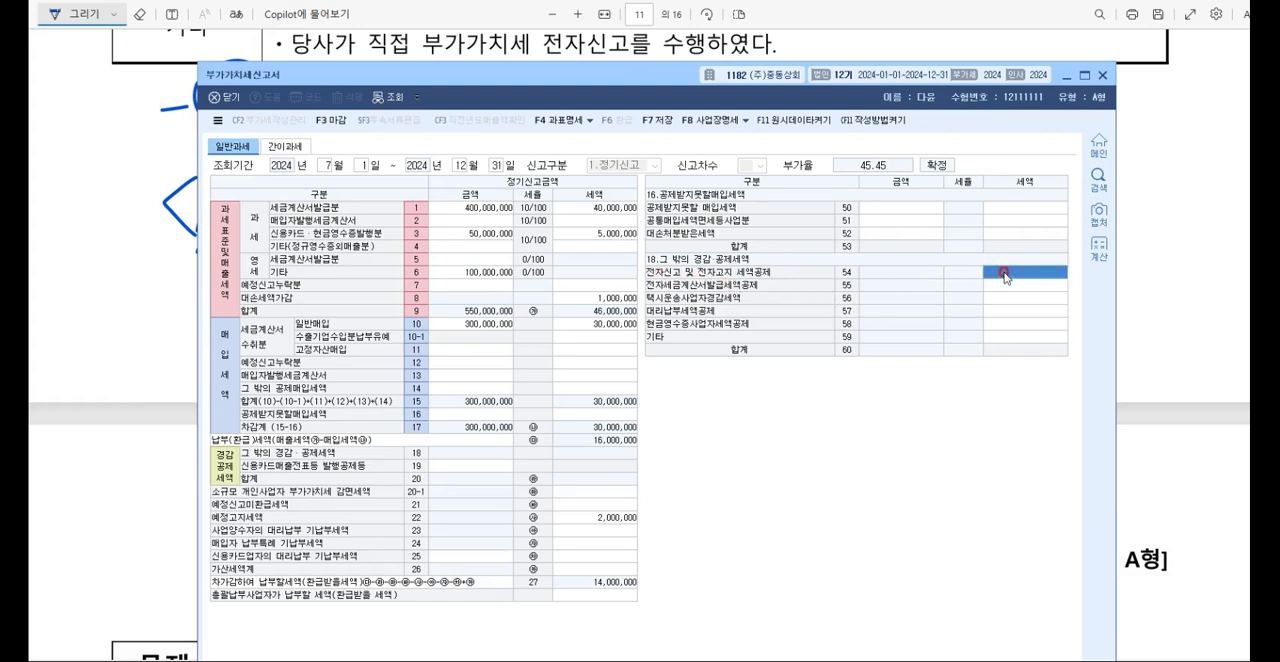
type("10,000")
key("Return")
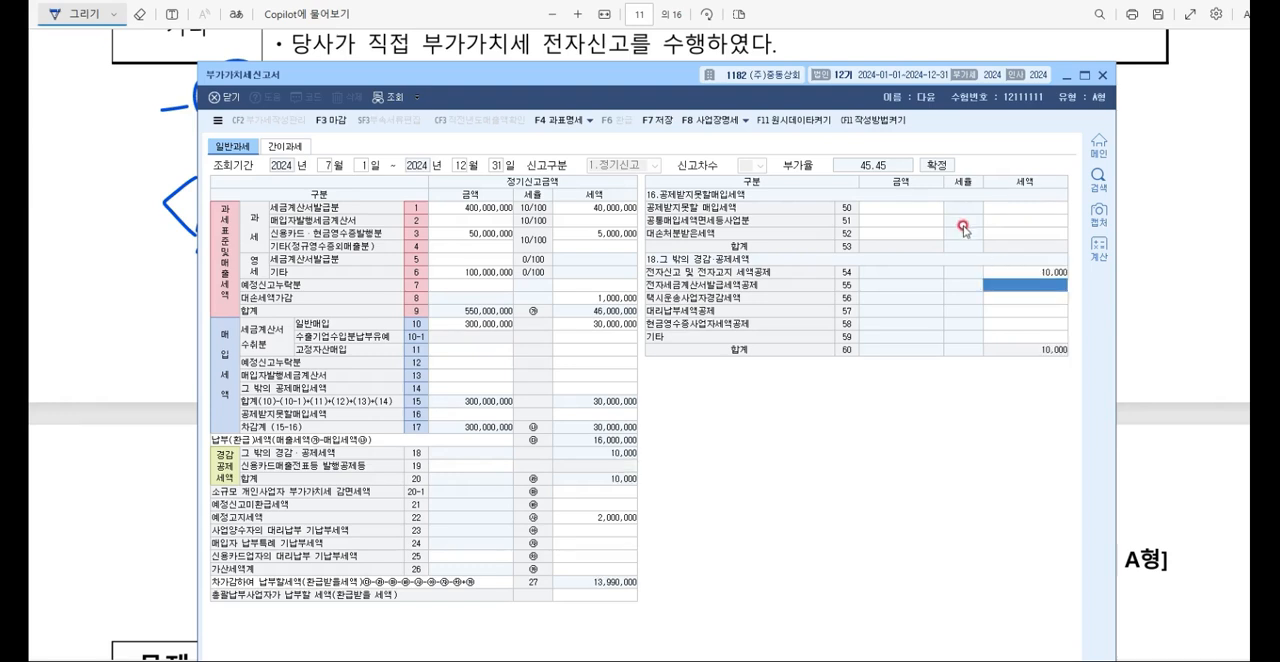
Step: Save the 부가가치세신고서 and close it
left_click(662, 122)
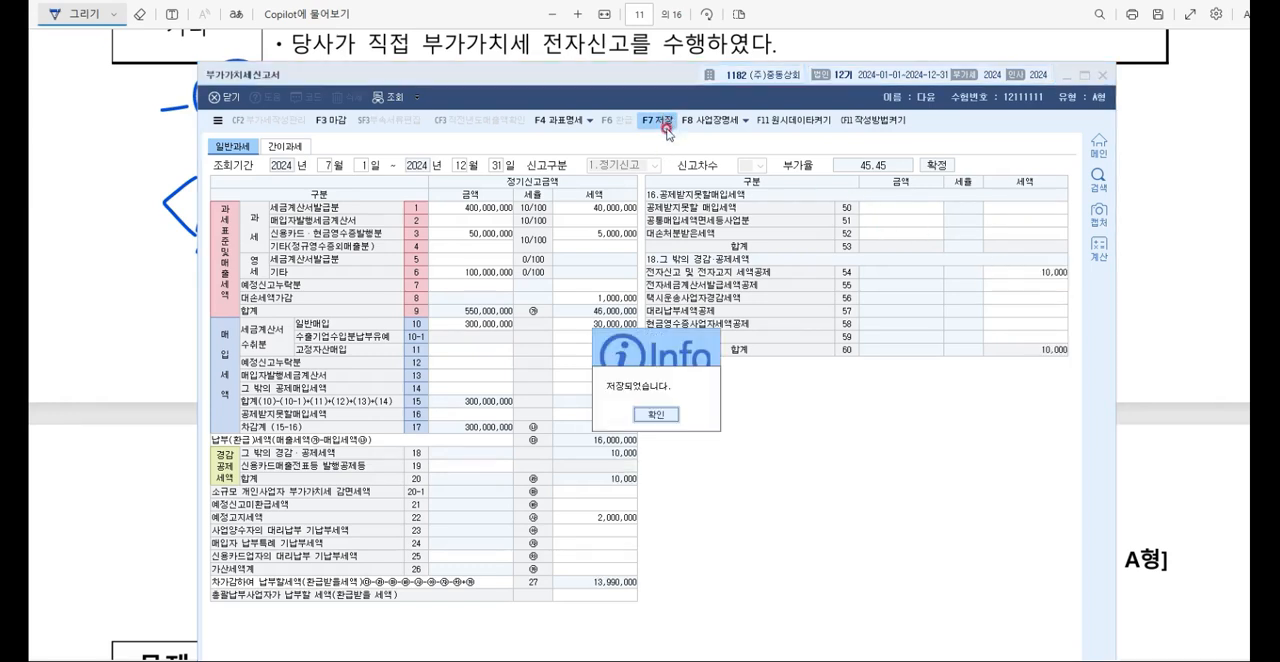
left_click(655, 414)
left_click(1104, 78)
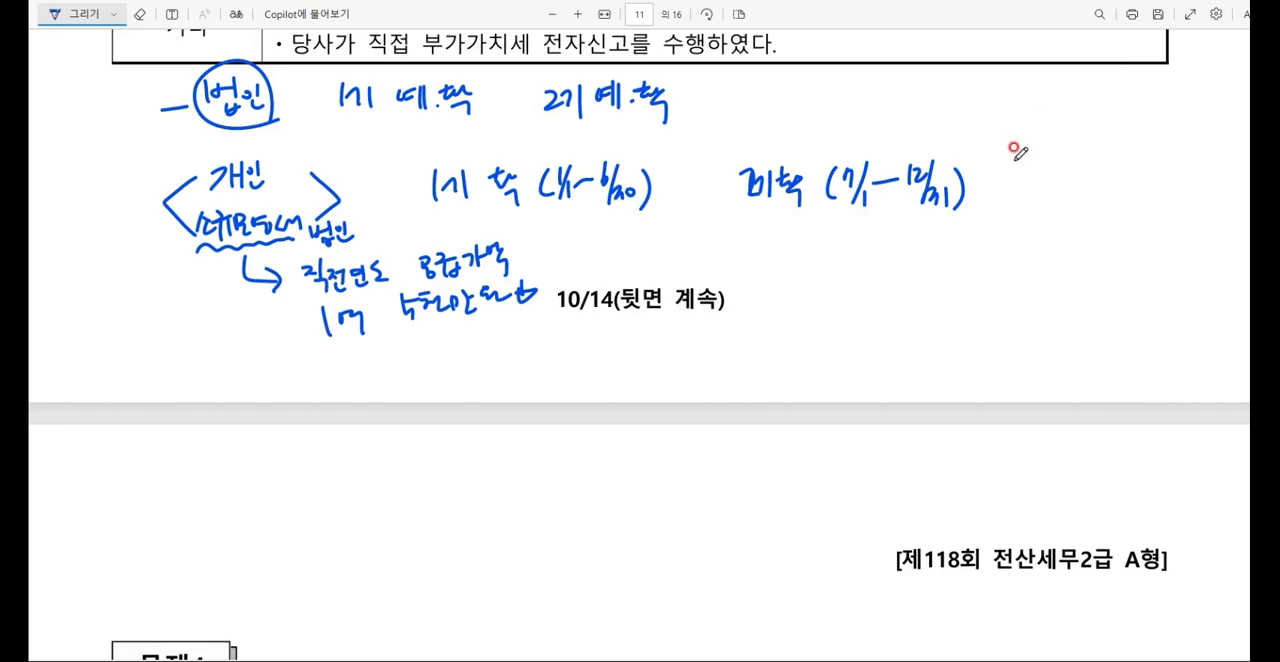
Step: Go to 문제4 [1] and underline 소모품, 판매부서 and 화일철이 남아 있다, and circle 2박스
scroll(1008, 145, "down", 8)
scroll(1008, 145, "down", 2)
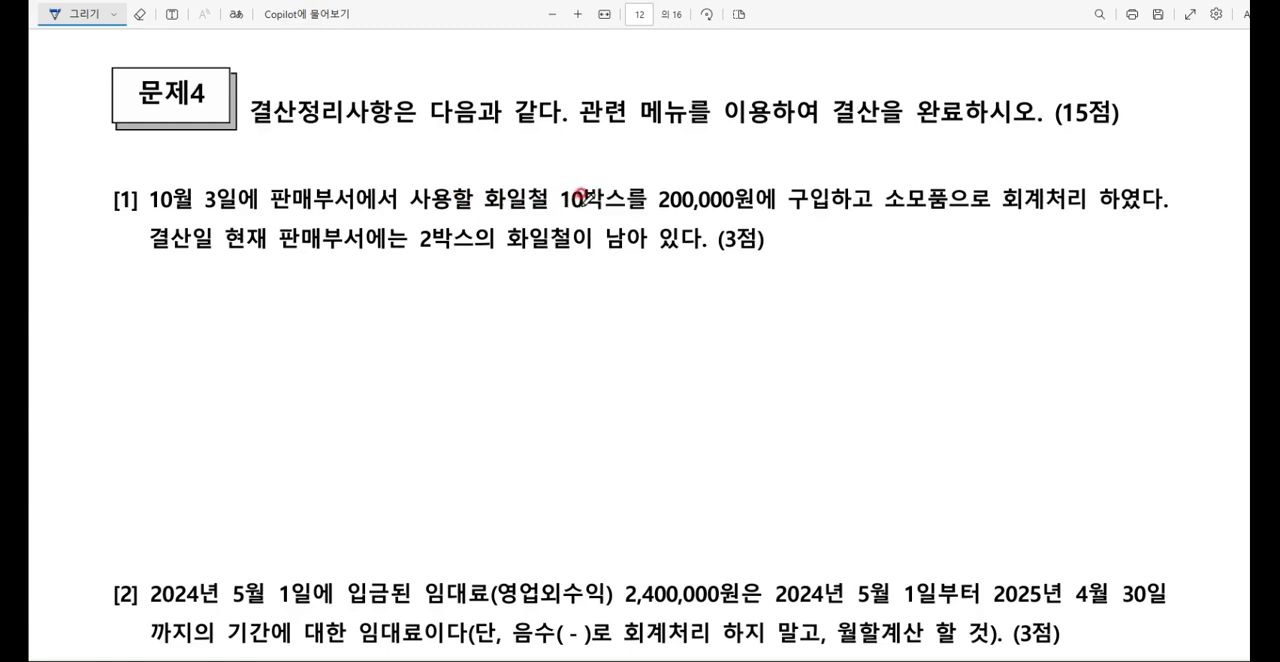
left_click_drag(887, 216, 957, 208)
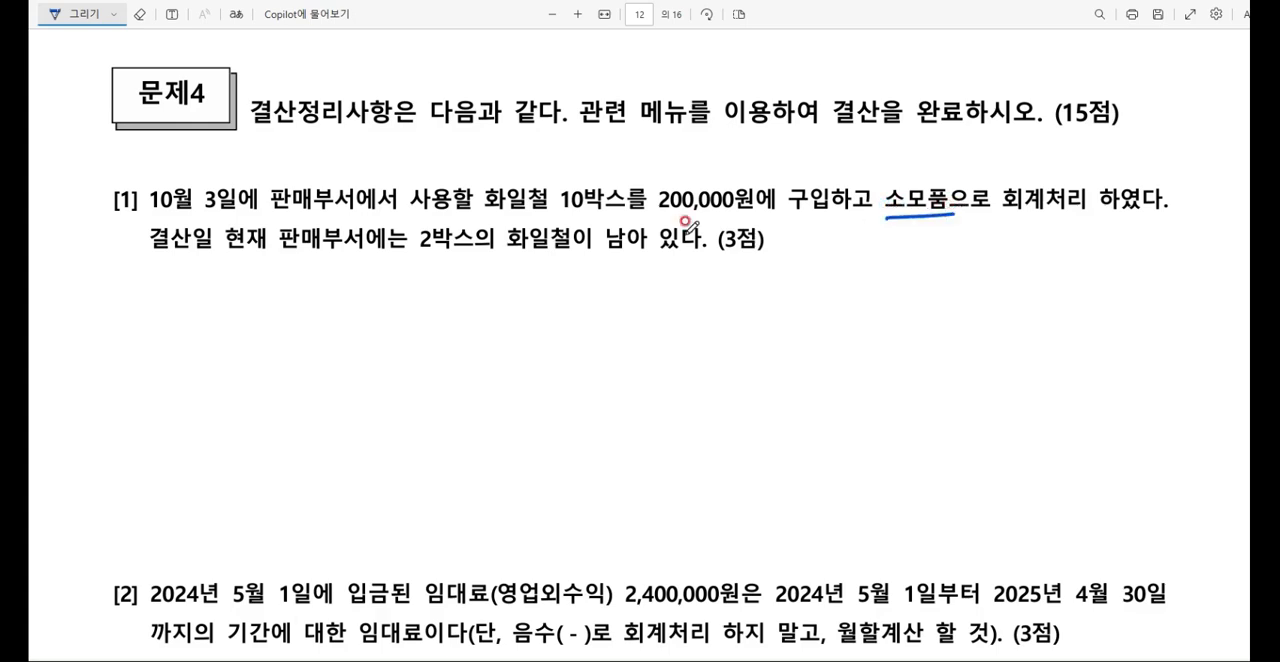
left_click_drag(293, 255, 365, 254)
mouse_move(483, 247)
left_mouse_down()
mouse_move(394, 238)
mouse_move(670, 247)
left_mouse_up()
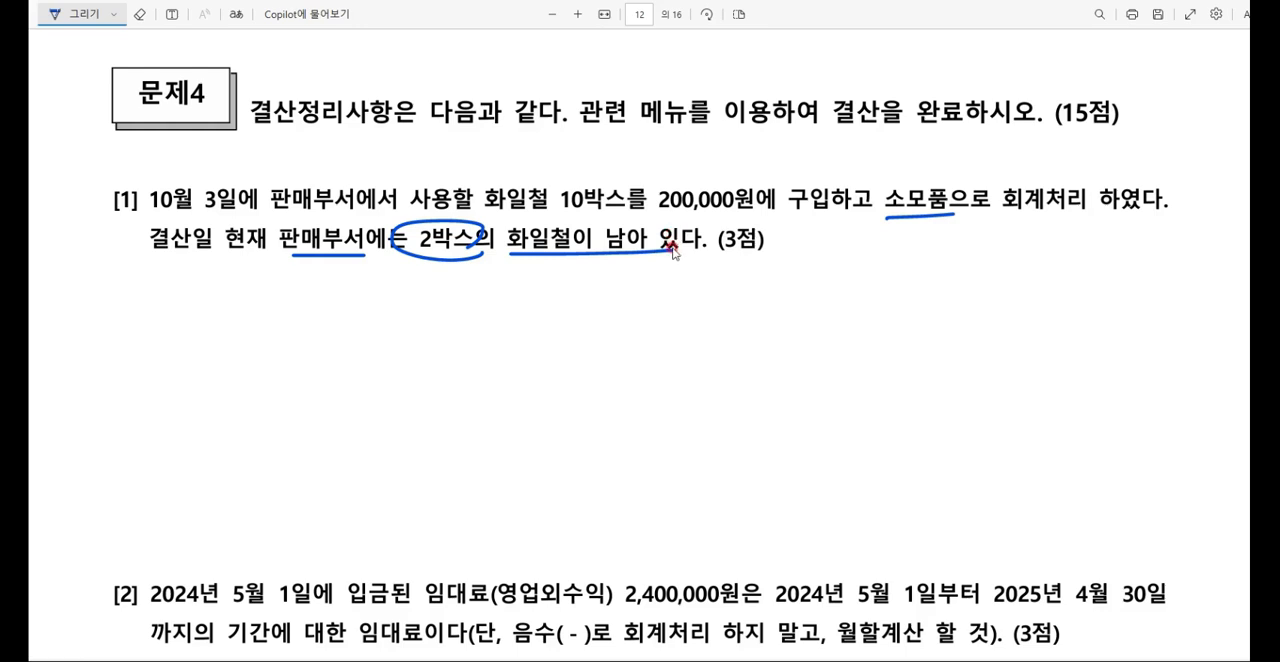
Step: Handwrite 8박스 사용 after the text of 문제4 [1]
mouse_move(829, 244)
left_mouse_down()
mouse_move(826, 279)
mouse_move(860, 267)
left_mouse_up()
left_click_drag(851, 266, 867, 280)
left_click_drag(947, 238, 946, 268)
left_click_drag(948, 254, 959, 252)
left_click_drag(966, 236, 973, 252)
left_click_drag(978, 251, 980, 253)
Step: Circle and tick 소모품, label it 자산, and underline the handwritten 8박스 사용
mouse_move(894, 180)
left_mouse_down()
mouse_move(929, 143)
mouse_move(977, 172)
left_mouse_up()
left_click_drag(983, 162, 990, 172)
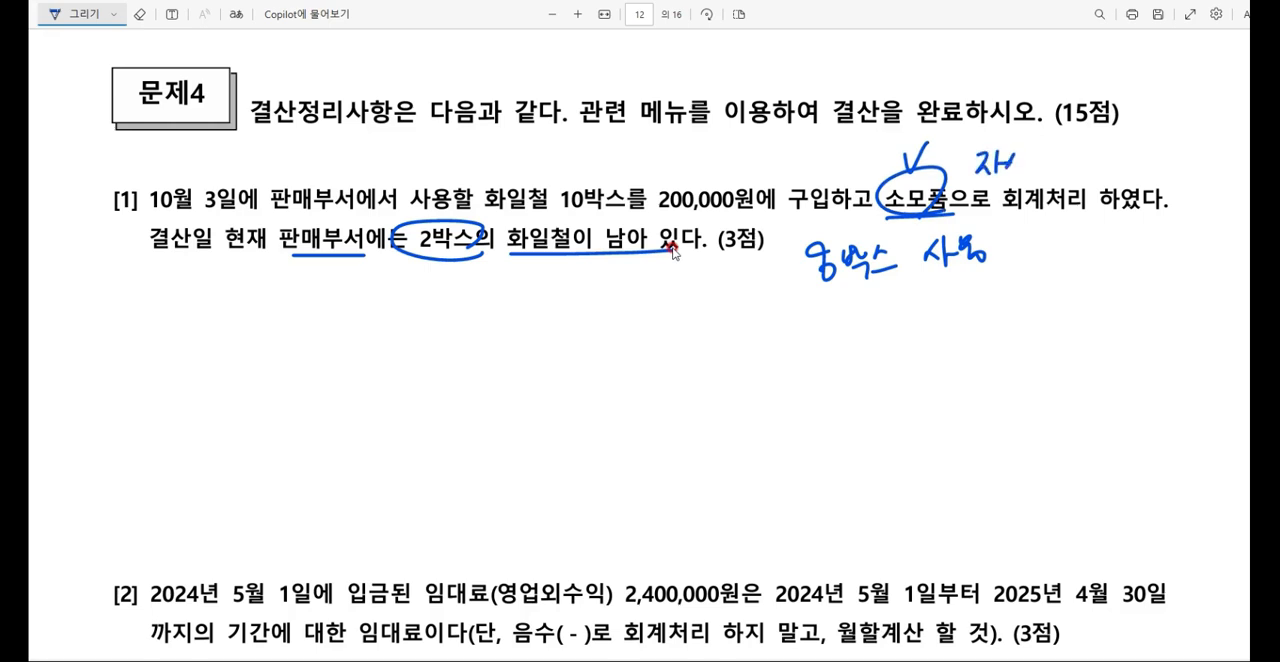
left_click_drag(798, 290, 976, 280)
Step: Handwrite the debit account 소모품비 (판) below the text of 문제4 [1]
left_click_drag(404, 352, 426, 370)
mouse_move(398, 378)
left_mouse_down()
mouse_move(448, 362)
mouse_move(456, 372)
left_mouse_up()
left_click_drag(455, 344, 501, 366)
left_click_drag(507, 337, 509, 373)
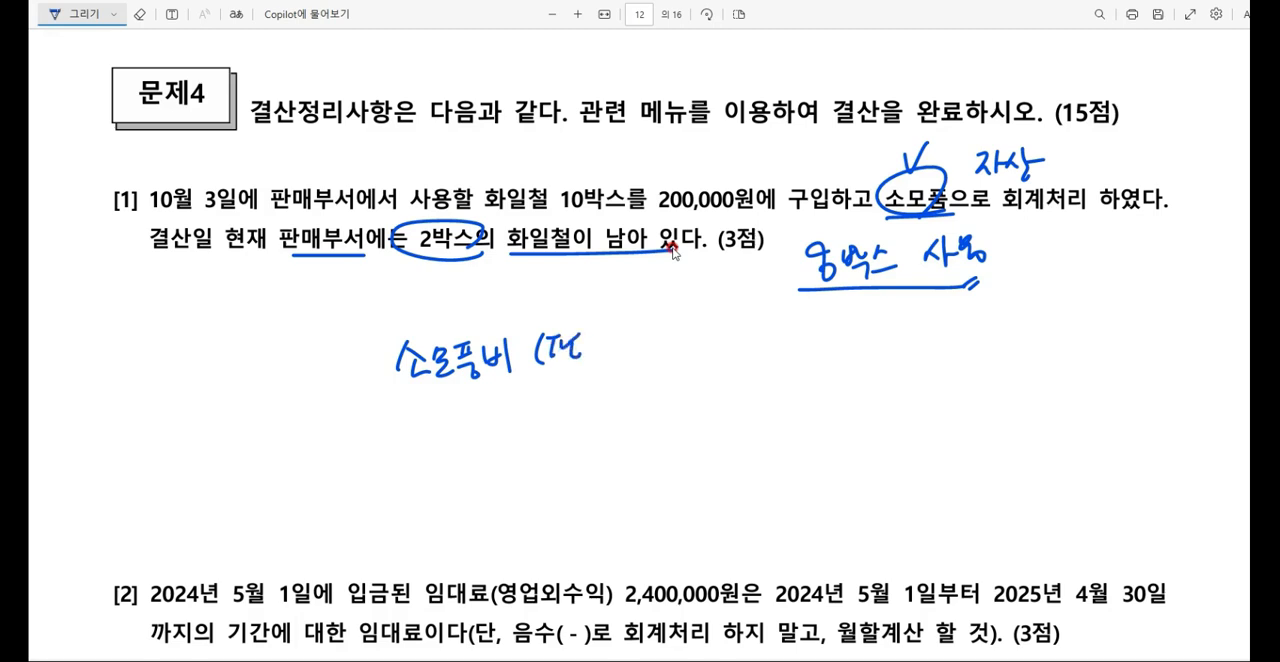
Step: Draw a vertical divider after 소모품비 (판) and handwrite the credit account 소모품 beyond it
left_click_drag(715, 316, 713, 412)
mouse_move(786, 328)
left_mouse_down()
mouse_move(776, 358)
mouse_move(796, 352)
left_mouse_up()
left_click_drag(781, 362, 802, 356)
left_click_drag(804, 335, 823, 356)
left_click_drag(824, 333, 840, 330)
left_click_drag(832, 333, 852, 355)
left_click_drag(866, 354, 873, 353)
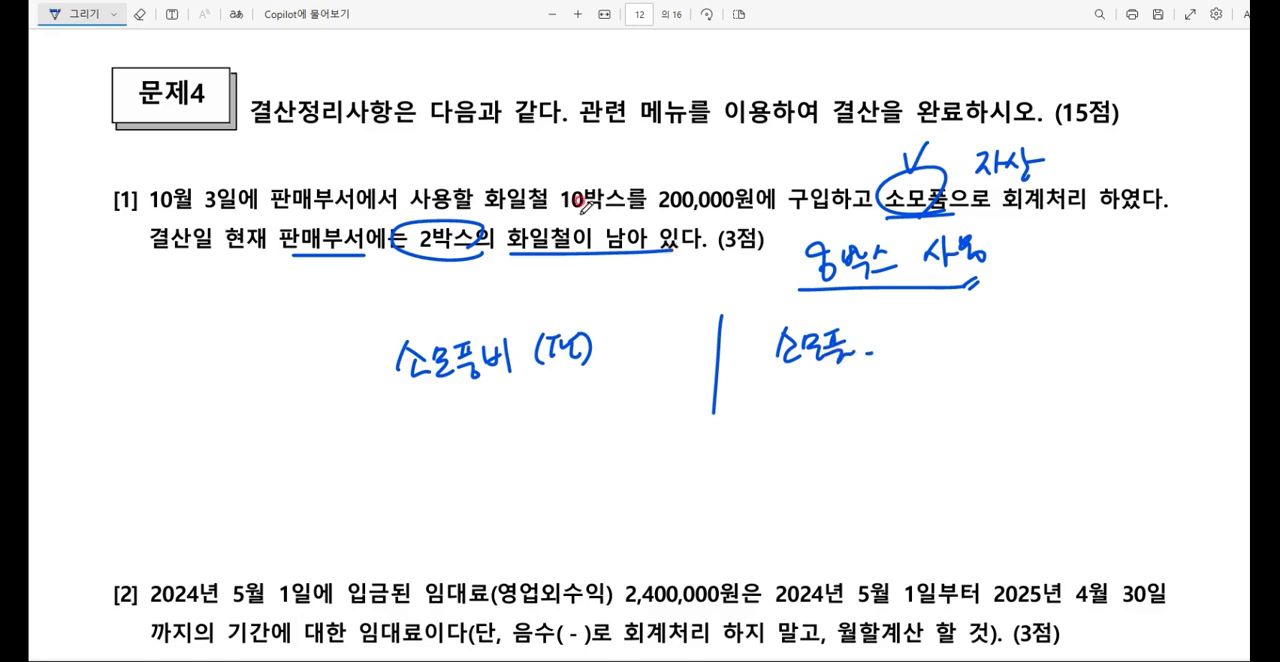
left_click_drag(656, 148, 658, 149)
left_click_drag(669, 153, 687, 164)
left_click_drag(692, 152, 727, 157)
mouse_move(671, 167)
left_mouse_down()
mouse_move(725, 168)
mouse_move(668, 162)
left_mouse_up()
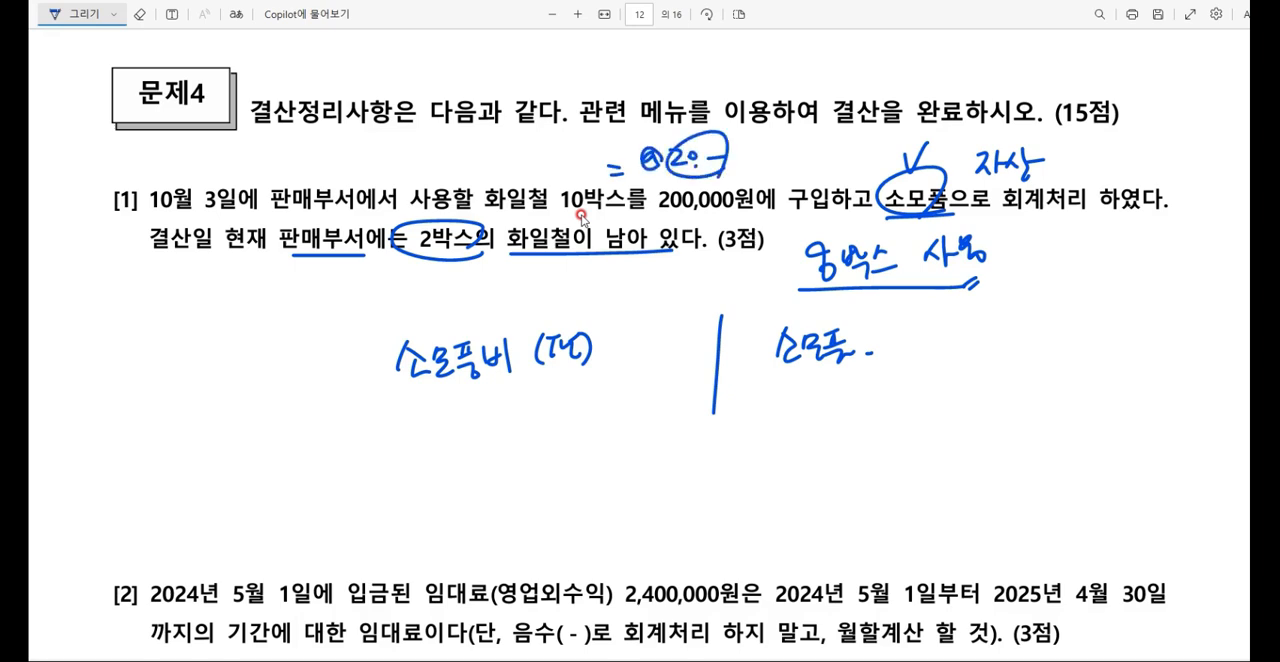
Step: Tick the handwritten 8박스 and add the shorthand amount 160,– after both 소모품비 (판) and 소모품
left_click_drag(824, 248, 834, 224)
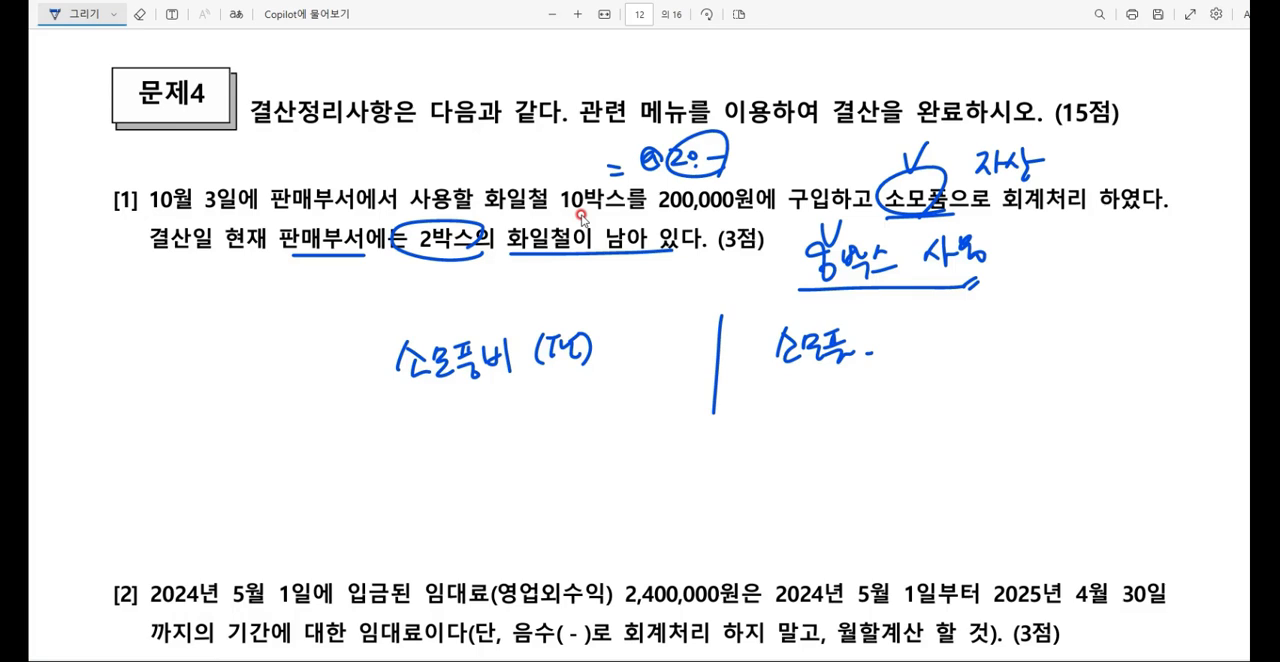
left_click_drag(632, 331, 626, 360)
left_click_drag(642, 338, 641, 340)
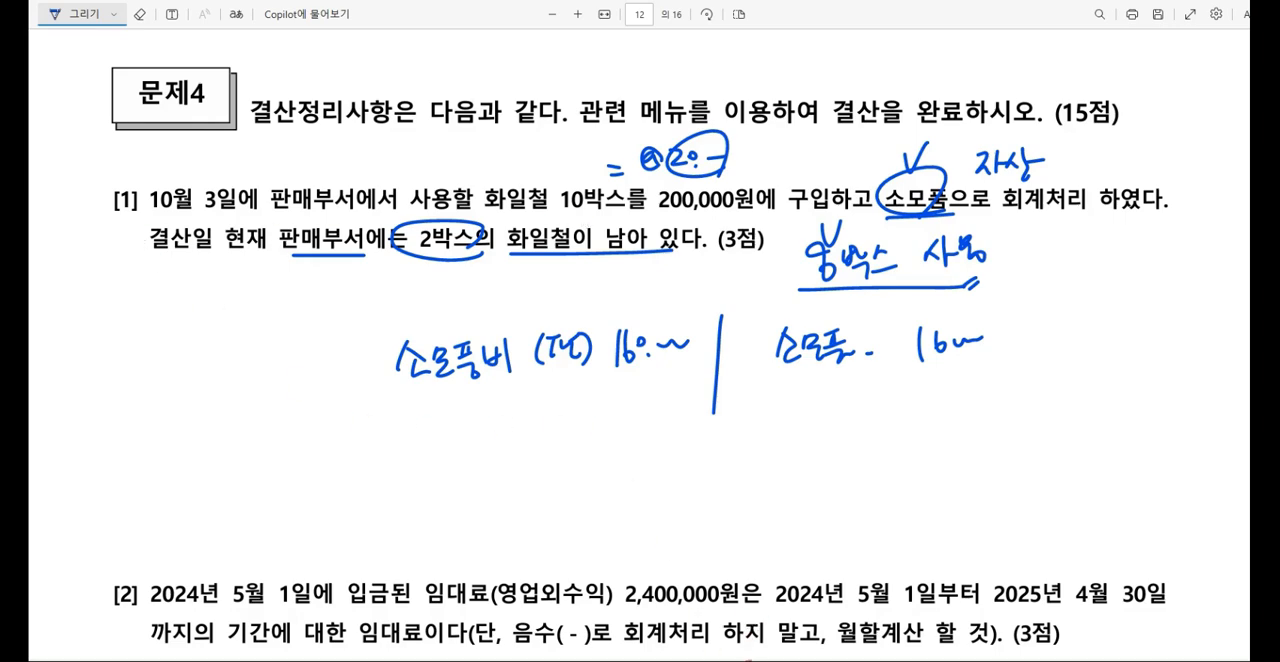
Step: Switch to 케이렙 and open 일반전표입력 from 회계관리
left_click(750, 660)
left_click(302, 144)
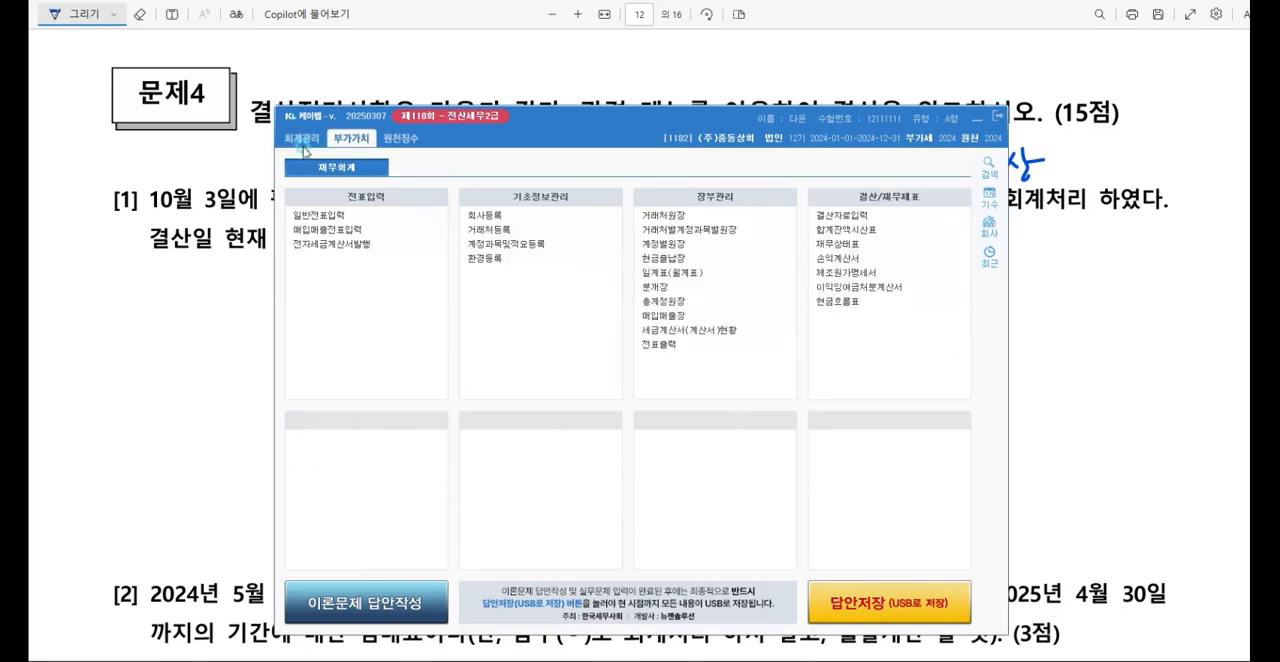
left_click(318, 215)
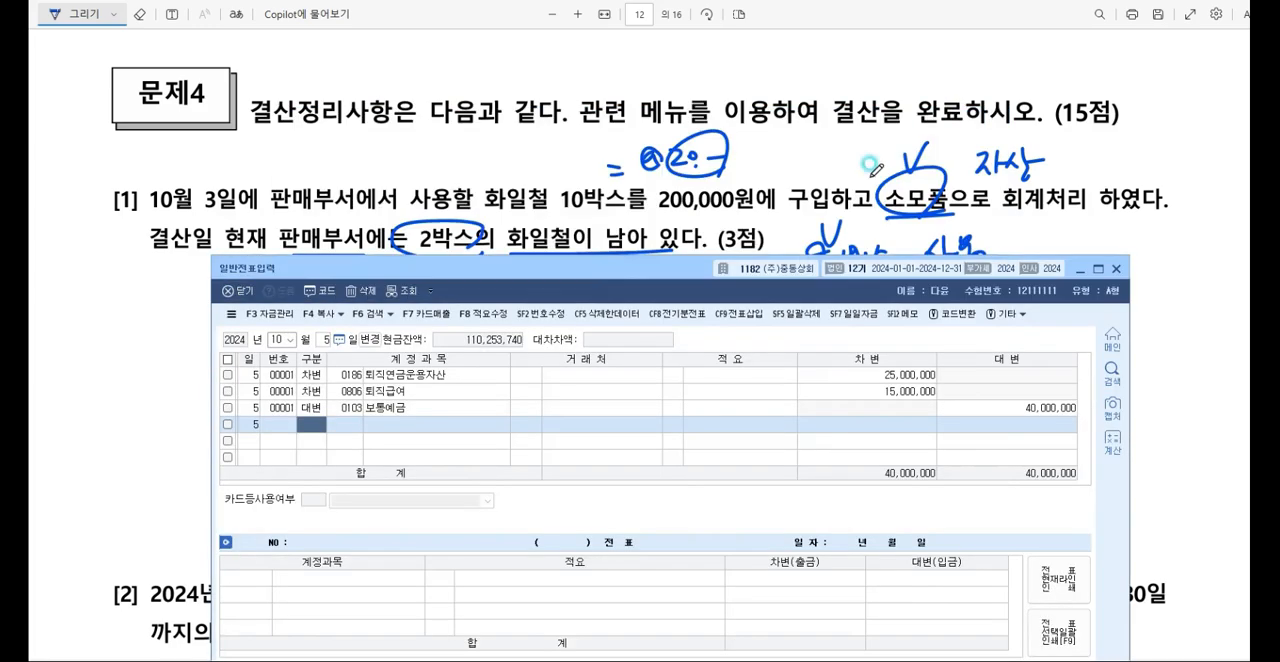
Step: Set the 일반전표 date to 31 December 2024 and start its first line as a debit (차변)
left_click(281, 339)
type("12")
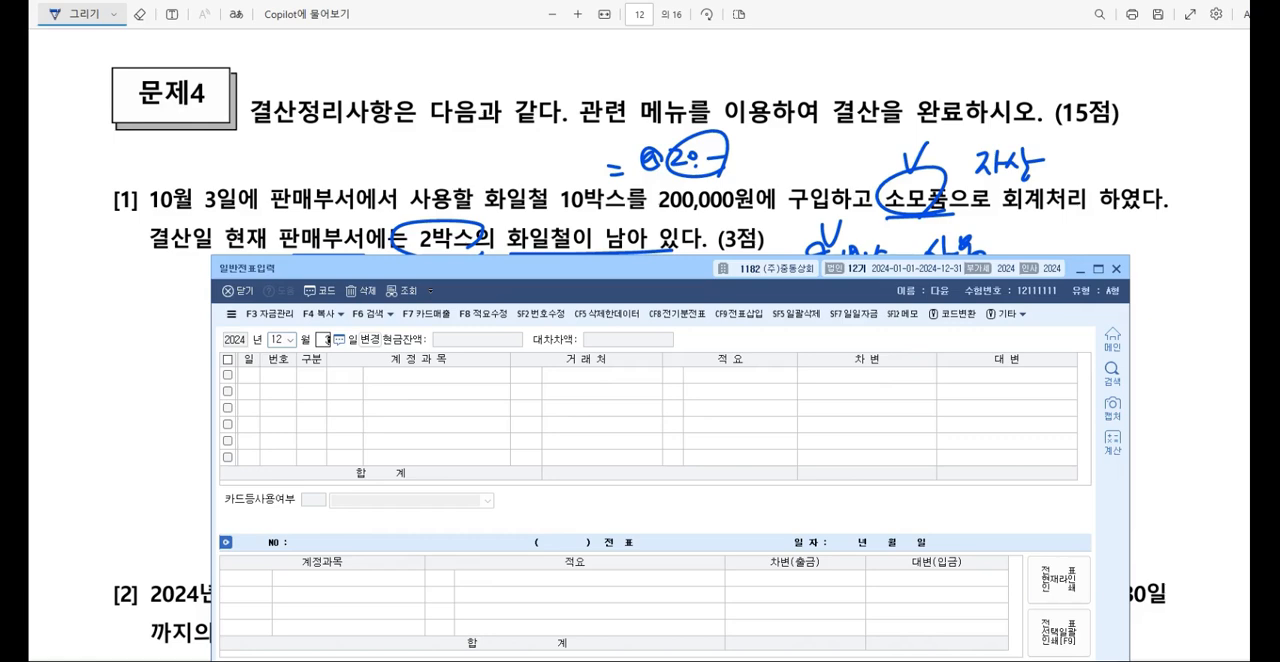
type("31")
key("Return")
type("3")
key("Return")
scroll(492, 180, "down", 2)
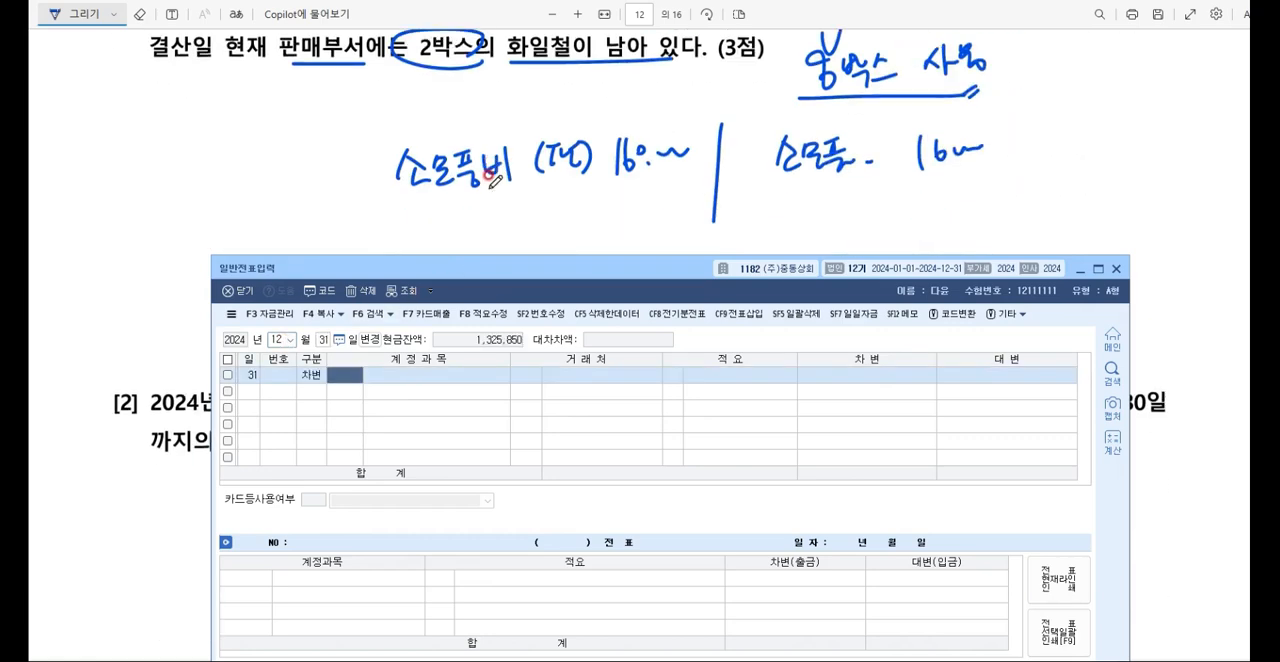
Step: Fill the debit line with account 0830 소모품비 (판매관리비) and the amount 160,000
key("F2")
type("소모품비")
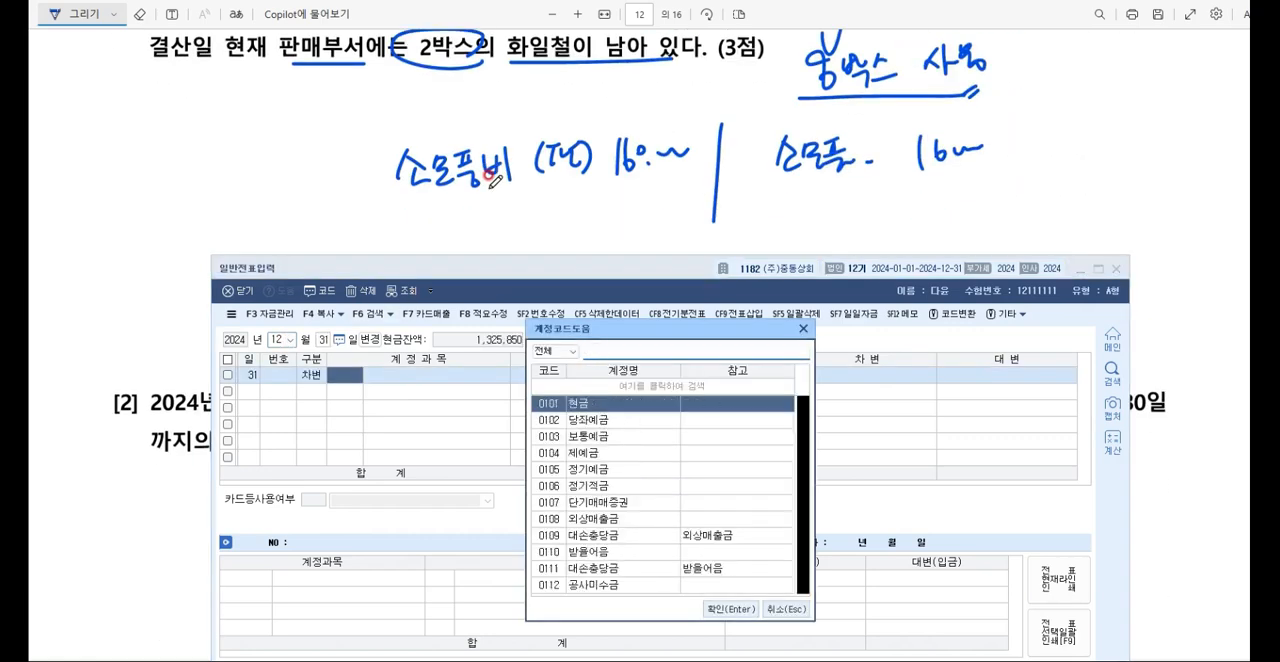
key("Down")
key("Down")
key("Down")
key("Down")
key("Down")
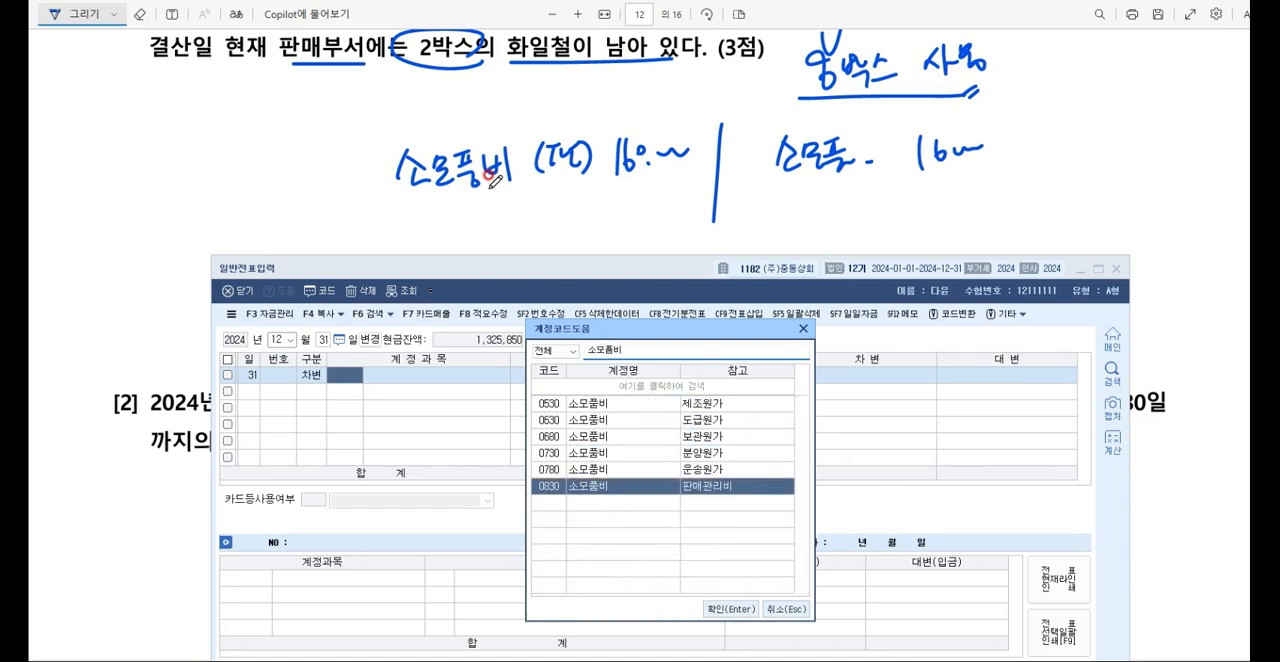
key("Return")
key("Return")
key("Return")
key("Return")
type("160,000")
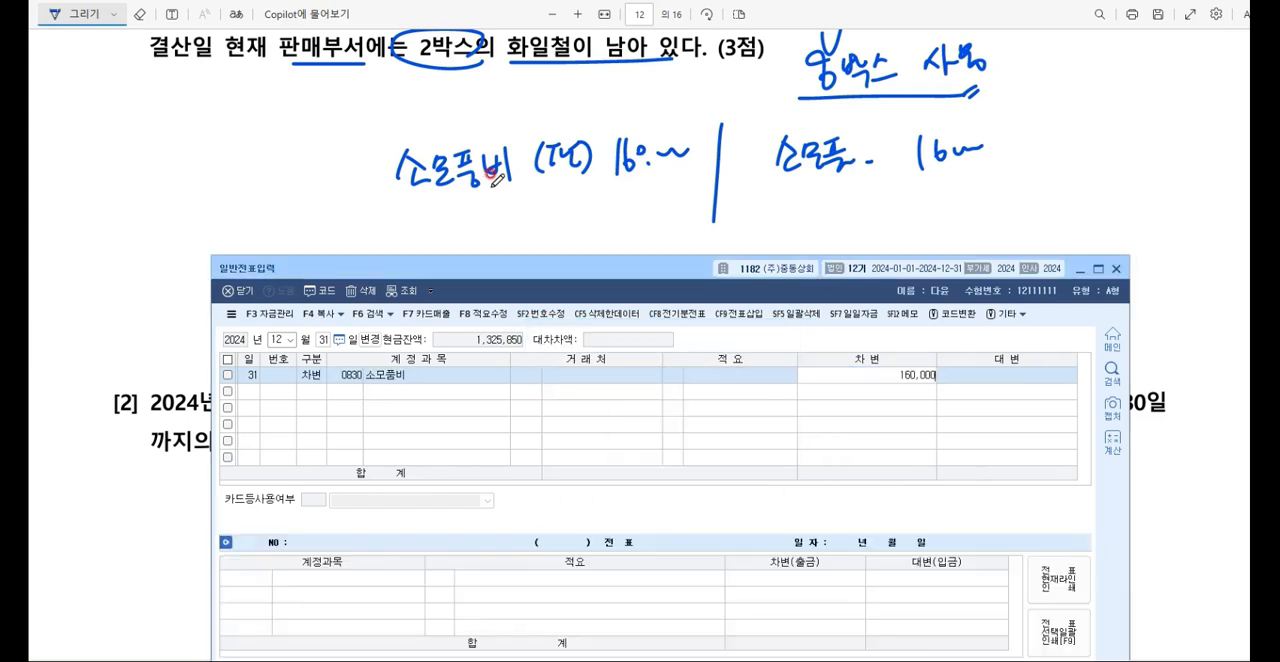
key("Return")
Step: Add a credit (대변) line for account 0173 소모품 with the amount 160,000
type("4")
key("F2")
type("ㅅㅅㅁ")
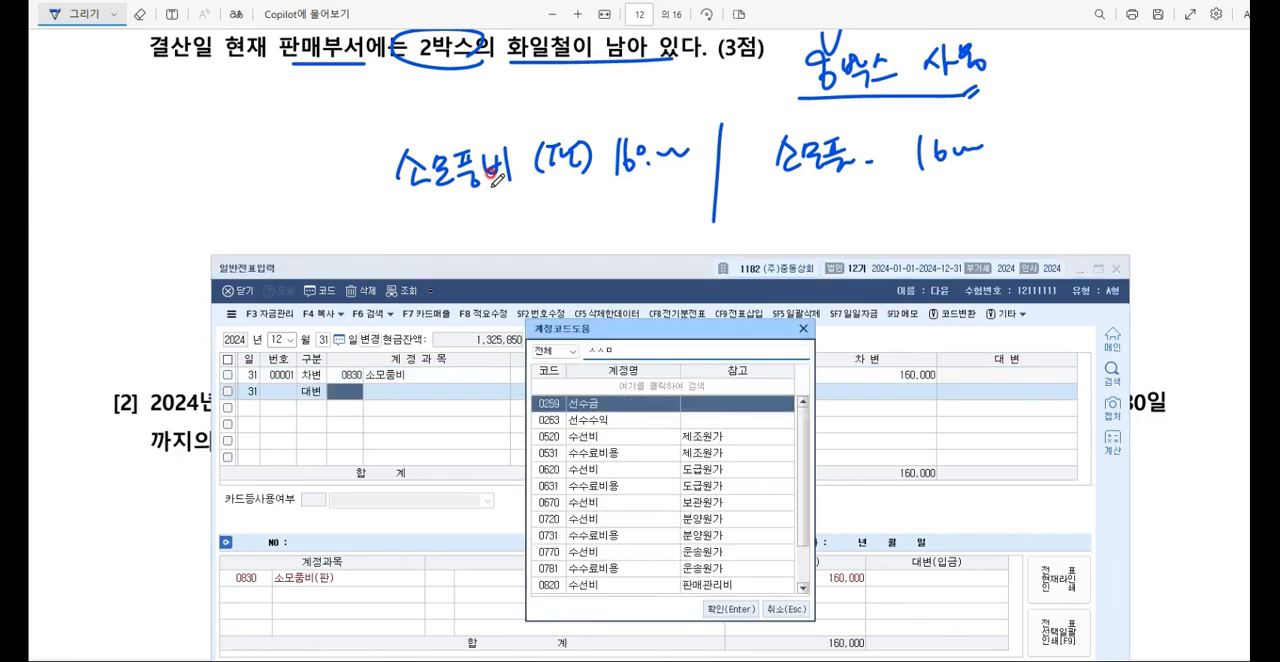
type("모품")
key("BackSpace")
key("BackSpace")
key("BackSpace")
key("BackSpace")
key("BackSpace")
key("BackSpace")
type("소모")
key("BackSpace")
key("BackSpace")
key("BackSpace")
type("소뫂ㅜㅁ")
key("Return")
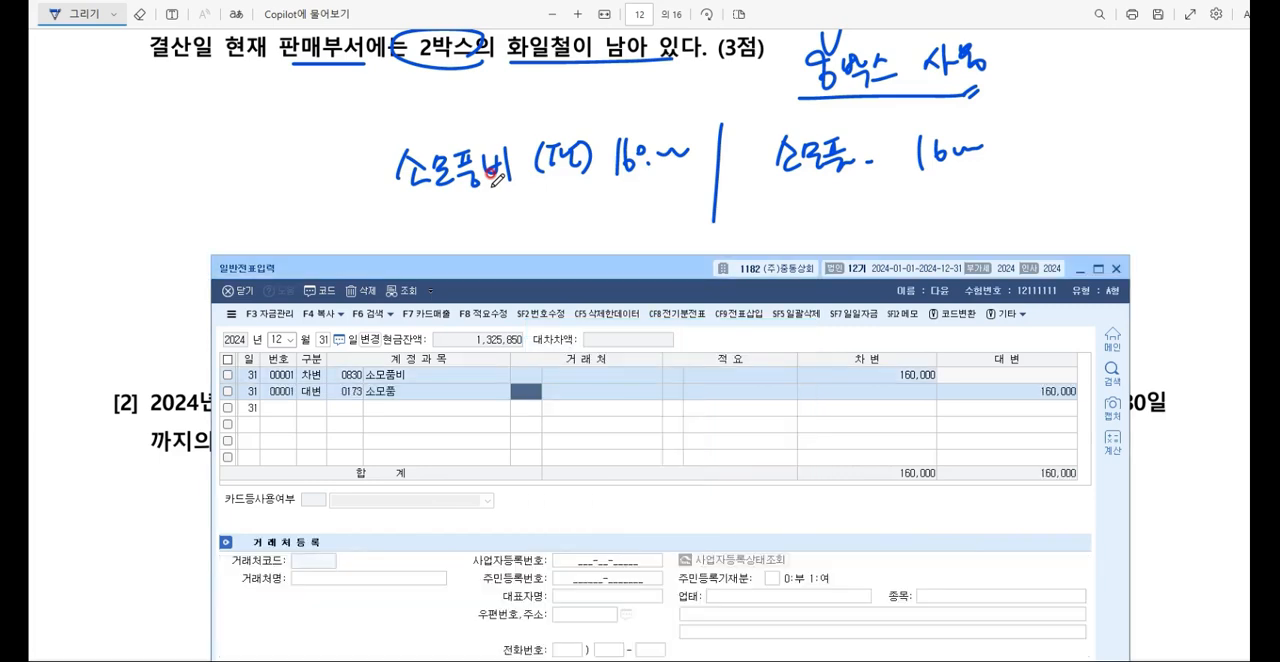
Step: Switch back to the exam PDF and go to 문제4 [2] about the 임대료
key("alt+Tab")
scroll(623, 168, "down", 3)
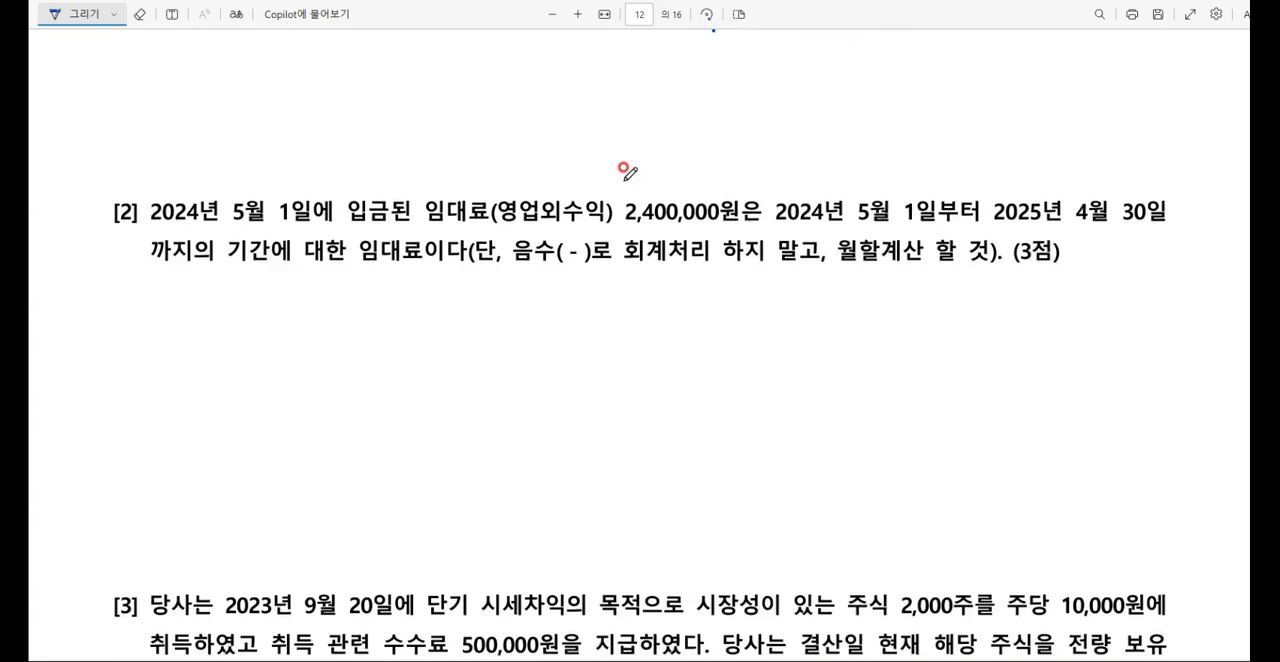